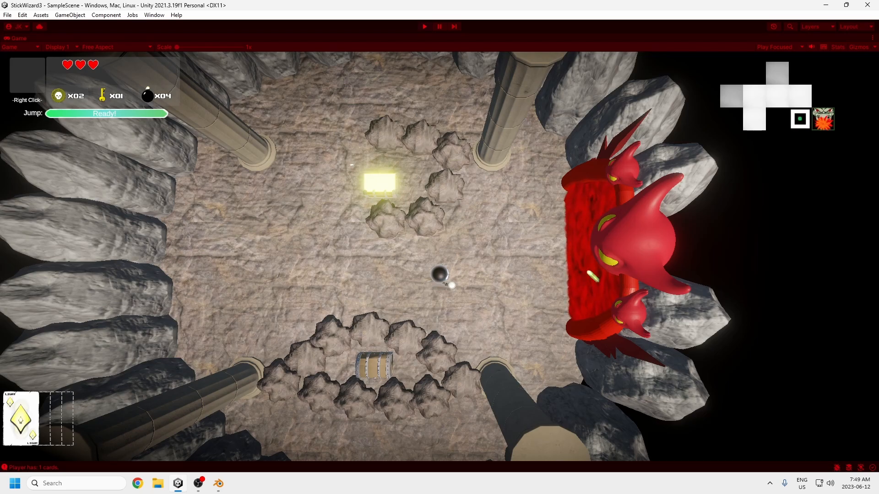
# Step: Walk the player around the cave room to examine the large red horned boss and the surrounding rocks
pyautogui.press('a')
pyautogui.press('w')
pyautogui.press('d')
pyautogui.press('s')
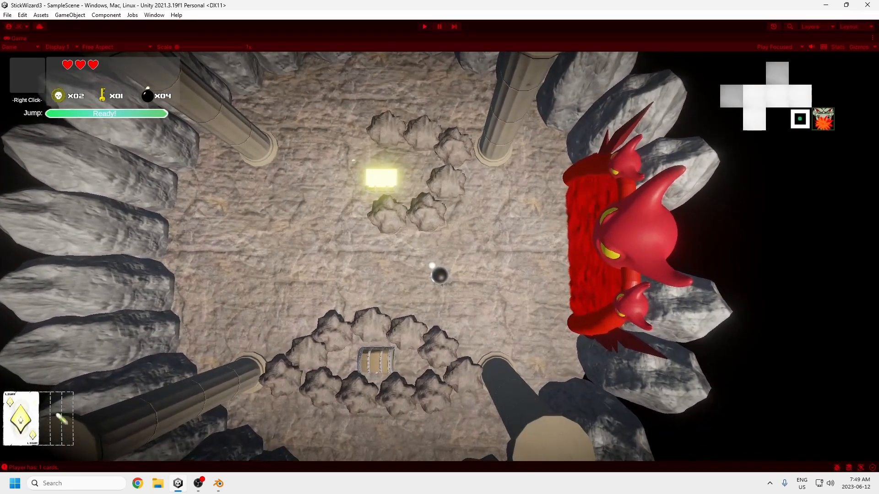
pyautogui.press('w')
pyautogui.press('s')
pyautogui.press('a')
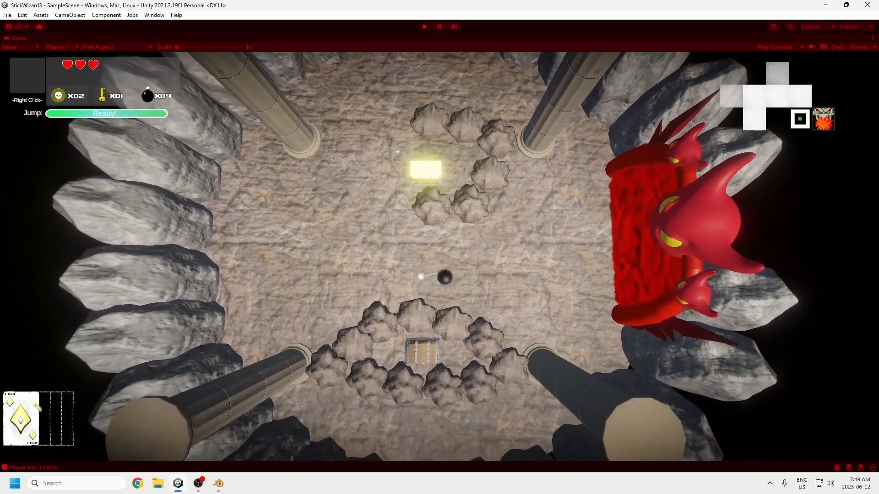
pyautogui.press('d')
pyautogui.press('w')
pyautogui.press('w')
pyautogui.press('d')
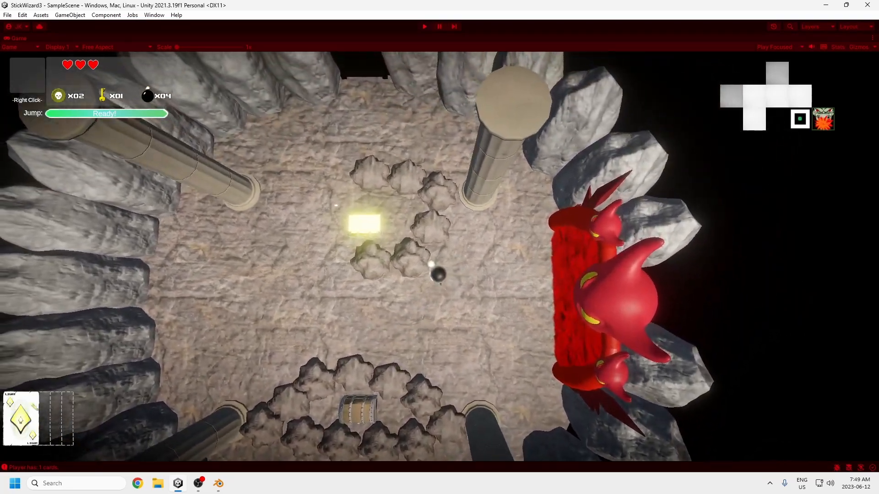
pyautogui.press('s')
pyautogui.press('a')
pyautogui.press('w')
pyautogui.press('a')
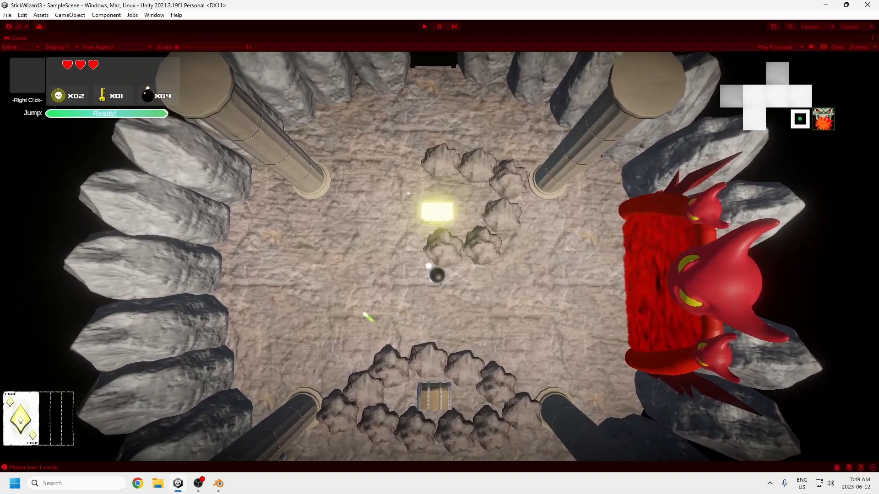
# Step: Use the Light card in the running game while moving the player around the middle of the cave room
pyautogui.click(436, 304)
pyautogui.press('s')
pyautogui.press('a')
pyautogui.press('d')
pyautogui.press('w')
pyautogui.press('a')
pyautogui.press('s')
pyautogui.press('d')
pyautogui.press('w')
pyautogui.press('d')
pyautogui.press('a')
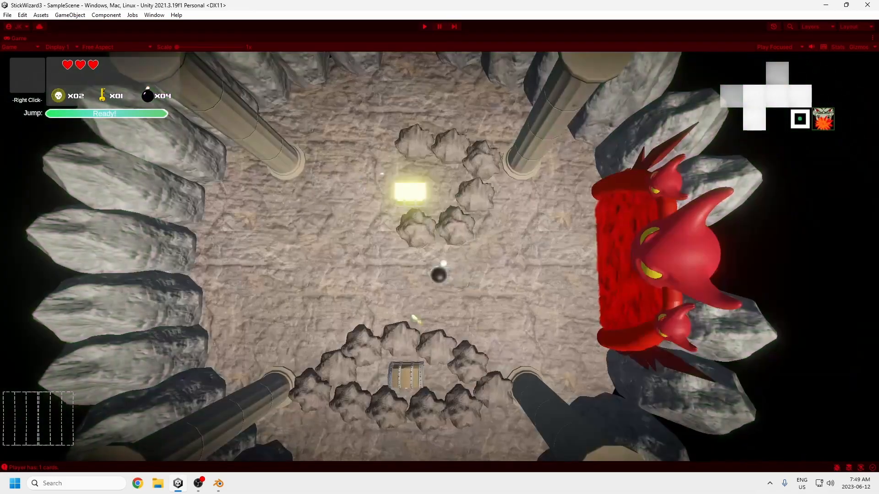
pyautogui.press('d')
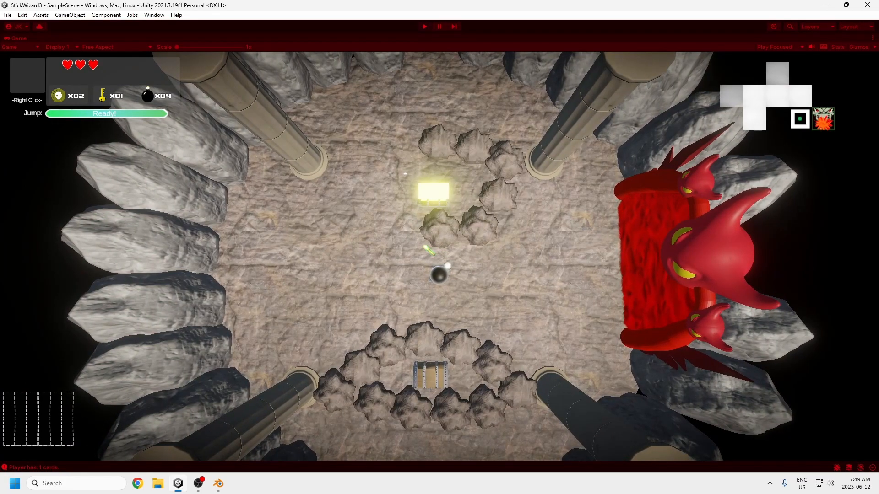
pyautogui.press('a')
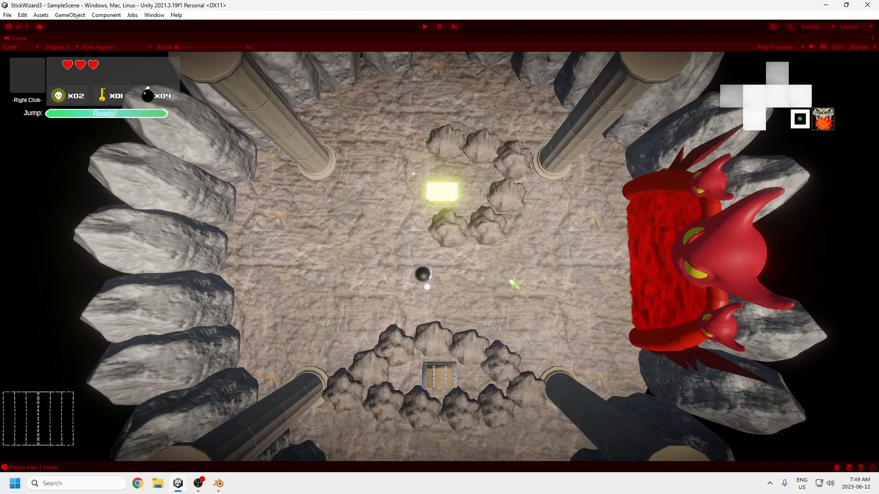
# Step: Set off a bomb in the cave room to blast apart the rocks surrounding the lower chest
pyautogui.press('d')
pyautogui.press('s')
pyautogui.press('a')
pyautogui.press('w')
pyautogui.press('a')
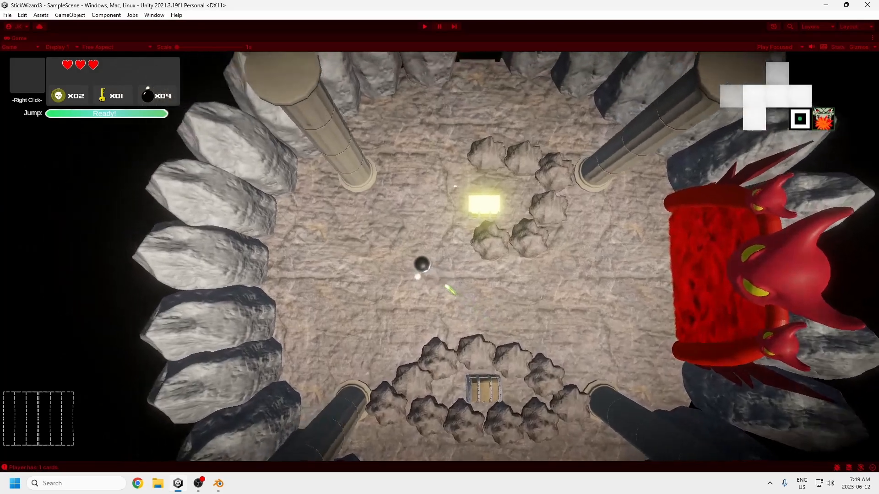
pyautogui.press('e')
pyautogui.press('a')
pyautogui.press('d')
pyautogui.press('s')
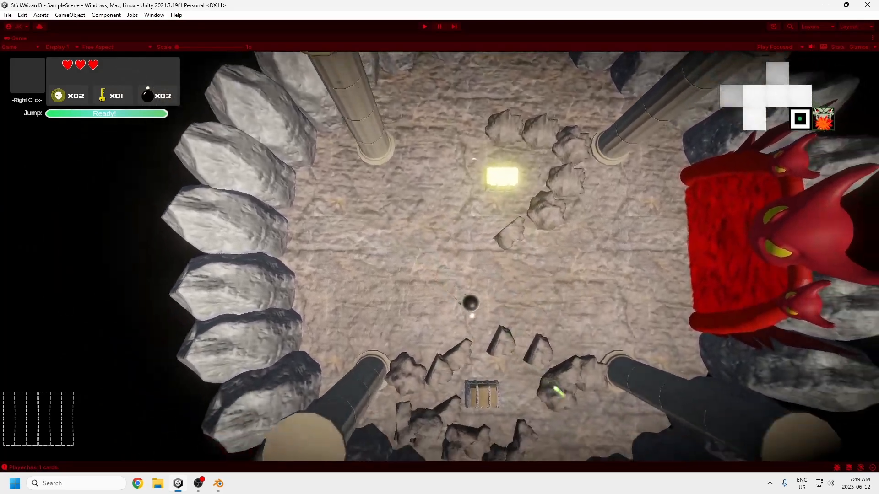
pyautogui.press('w')
pyautogui.press('d')
pyautogui.press('w')
pyautogui.press('d')
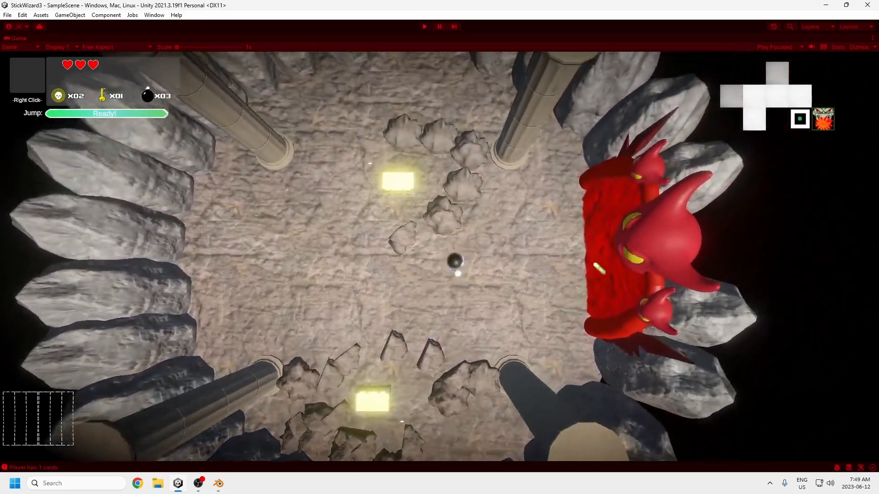
pyautogui.press('s')
pyautogui.press('a')
pyautogui.press('a')
pyautogui.press('w')
pyautogui.press('d')
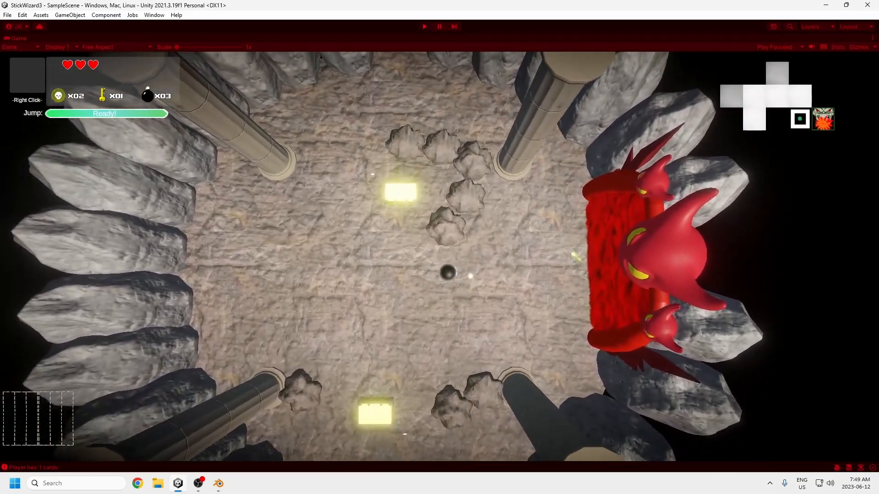
pyautogui.press('a')
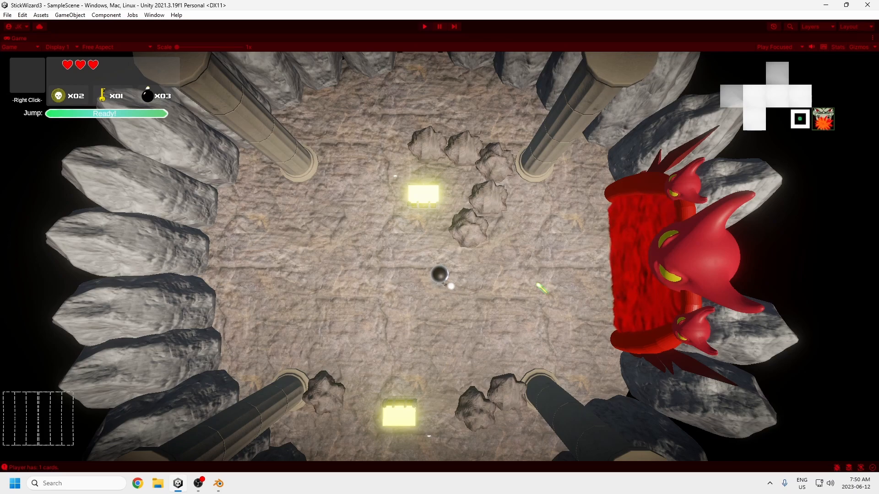
pyautogui.press('s')
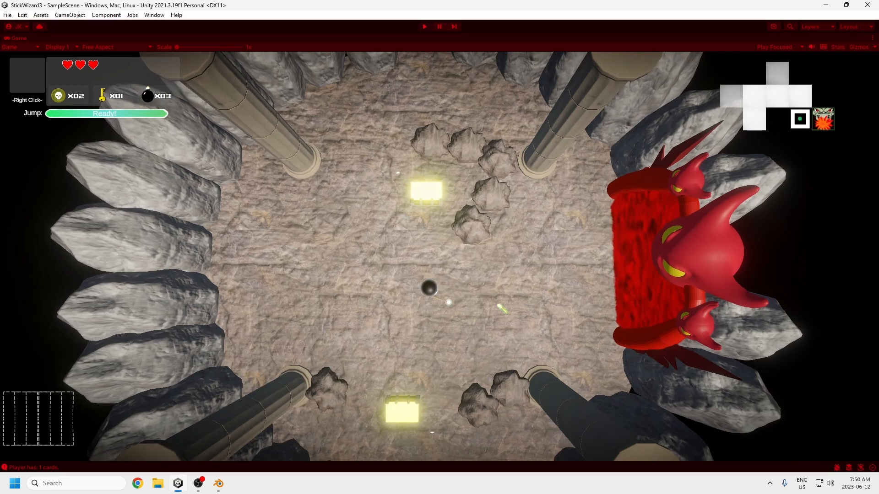
pyautogui.press('a')
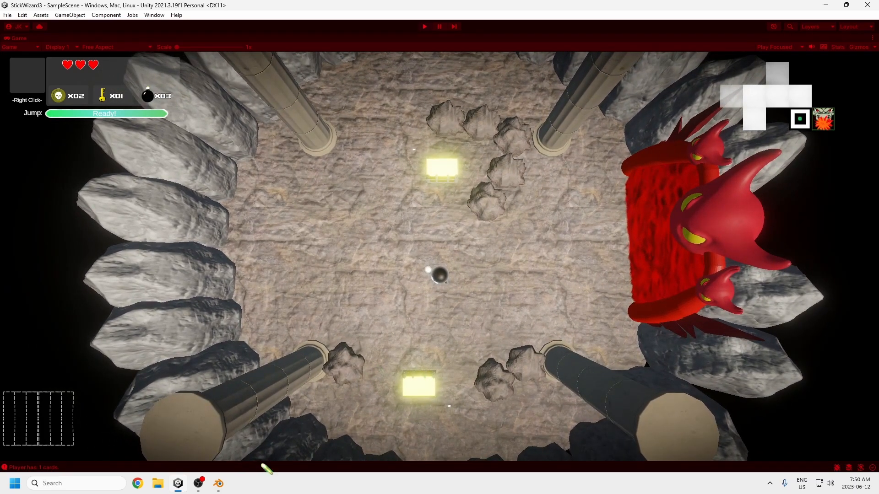
# Step: Switch to Blender and delete the default camera and light from the scene
pyautogui.click(217, 487)
pyautogui.scroll(-5, 419, 281)
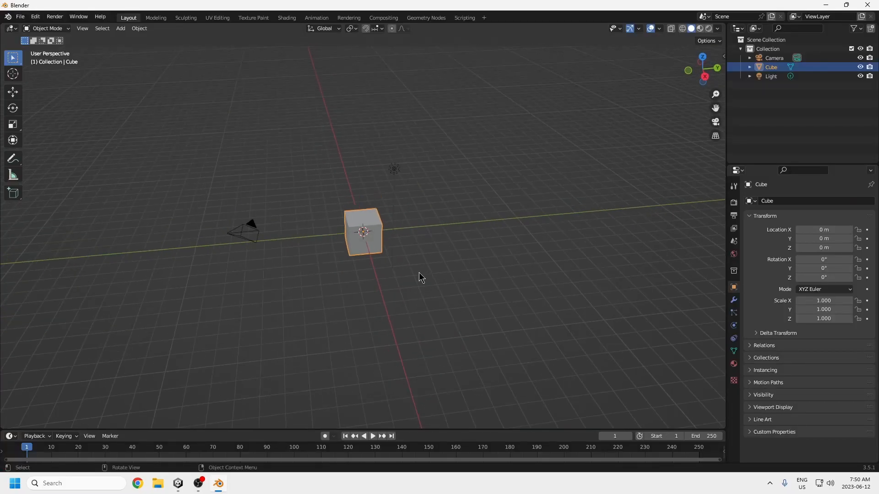
pyautogui.keyDown('shift'); pyautogui.click(263, 239); pyautogui.keyUp('shift')
pyautogui.press('Delete')
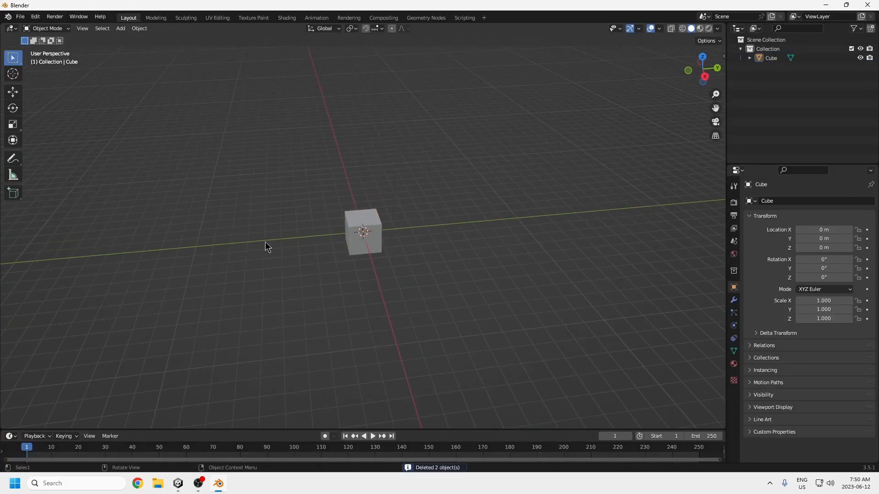
# Step: Raise the default cube about 1.16 m along the Z axis
pyautogui.moveTo(340, 242); pyautogui.dragTo(368, 229, button='middle')
pyautogui.click(376, 225)
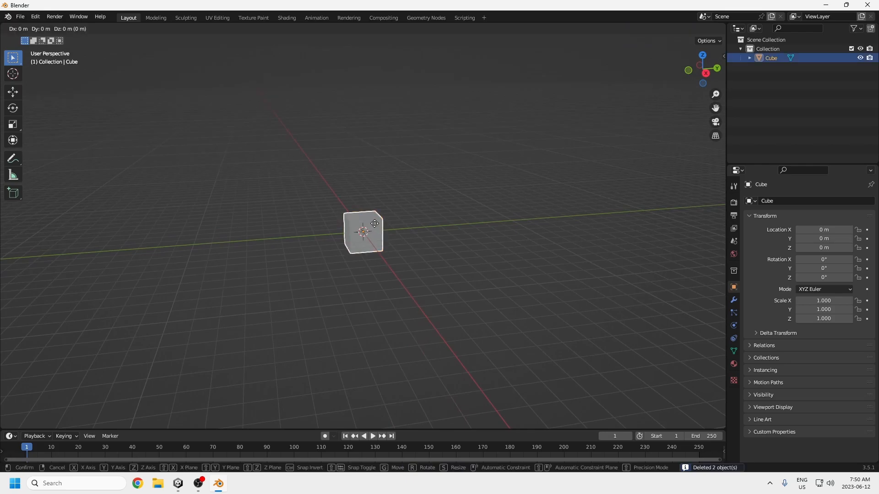
pyautogui.press('g')
pyautogui.press('z')
pyautogui.click(378, 208)
pyautogui.scroll(2, 409, 237)
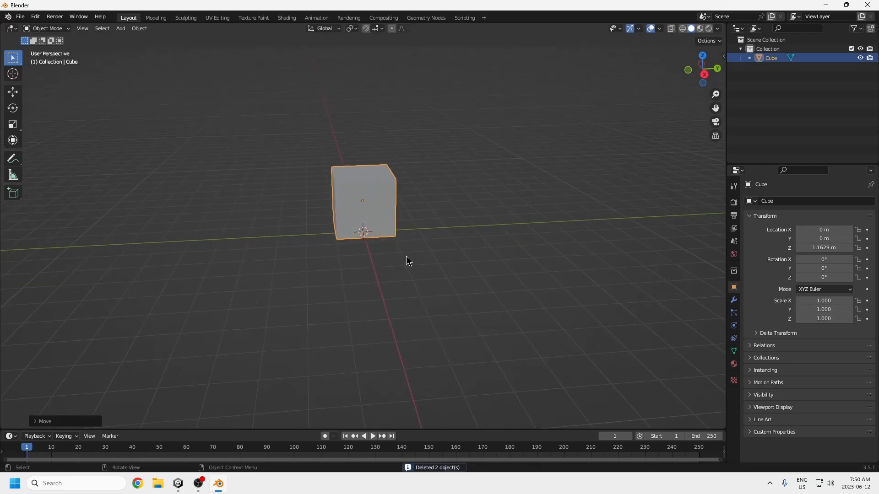
# Step: Subdivide the whole cube repeatedly in Edit Mode until its faces form a dense grid
pyautogui.press('Tab')
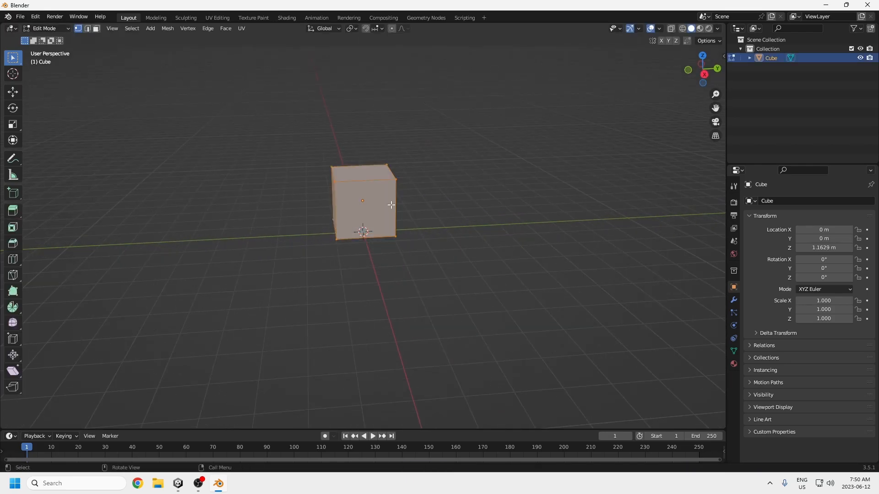
pyautogui.rightClick(377, 202)
pyautogui.click(377, 204)
pyautogui.rightClick(377, 205)
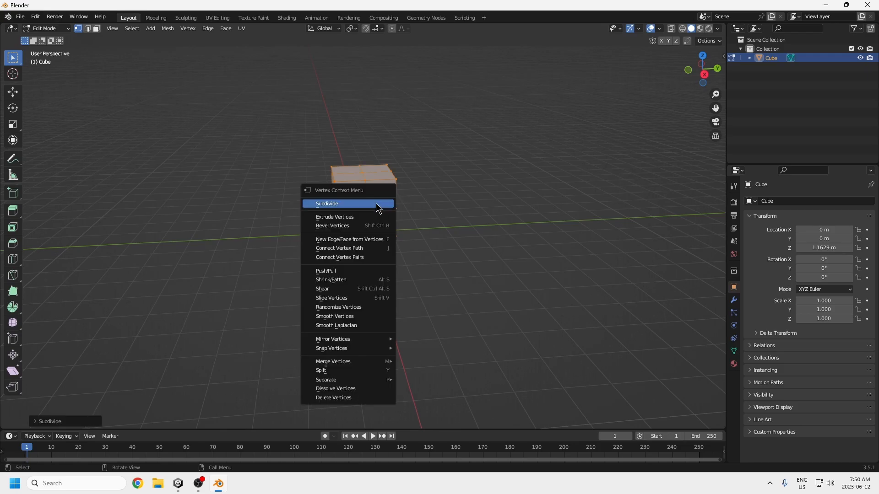
pyautogui.click(375, 205)
pyautogui.rightClick(376, 204)
pyautogui.click(375, 205)
pyautogui.scroll(4, 356, 199)
pyautogui.keyDown('shift'); pyautogui.moveTo(394, 184); pyautogui.dragTo(388, 238, button='middle'); pyautogui.keyUp('shift')
pyautogui.rightClick(368, 186)
pyautogui.click(368, 188)
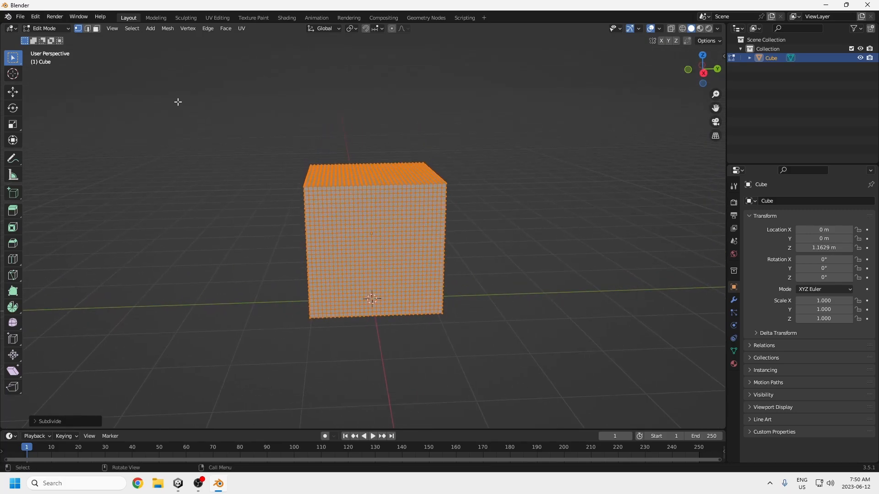
# Step: Round the subdivided cube into a full sphere with To Sphere and deselect its vertices
pyautogui.click(168, 29)
pyautogui.moveTo(192, 39)
pyautogui.click(258, 71)
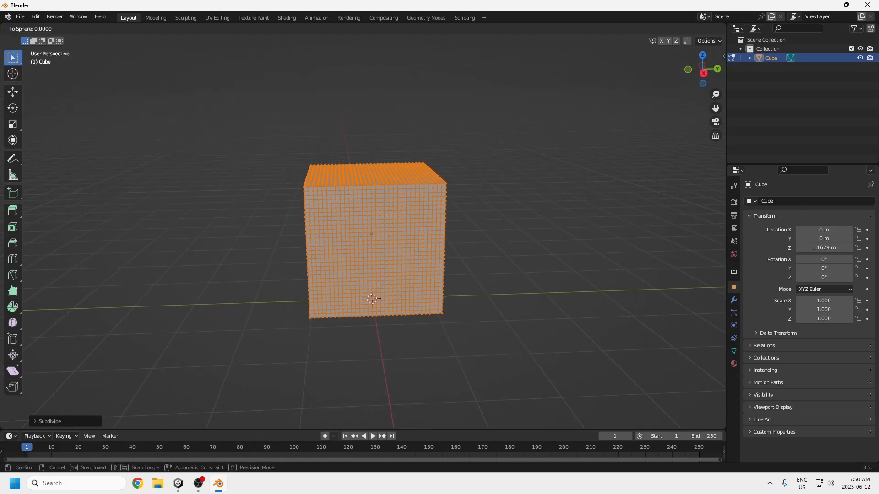
pyautogui.click(30, 428)
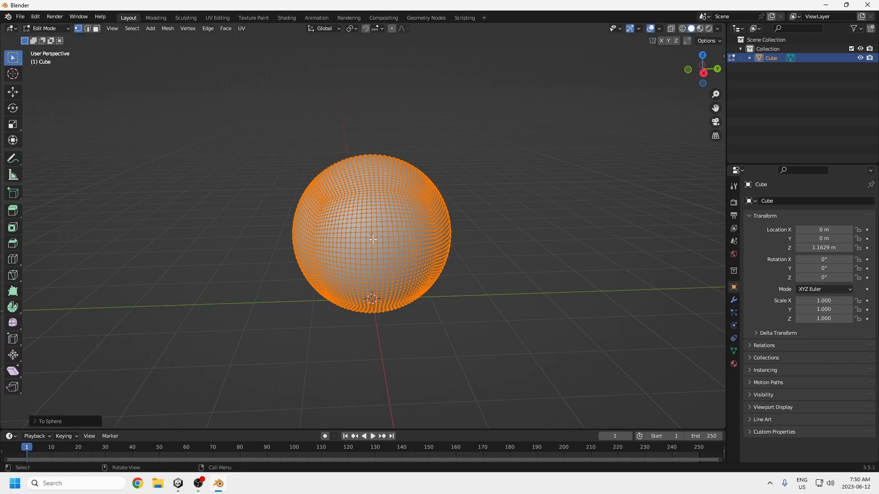
pyautogui.moveTo(515, 332); pyautogui.dragTo(468, 305, button='middle')
pyautogui.click(468, 306)
# Step: Try an ico sphere beside the rounded cube for comparison and undo its addition
pyautogui.hotkey('shift', 'a')
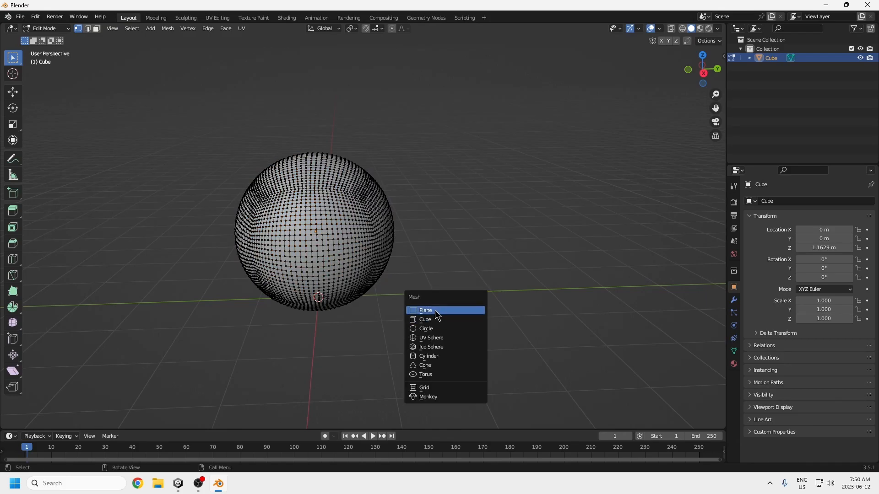
pyautogui.click(431, 344)
pyautogui.press('g')
pyautogui.click(534, 281)
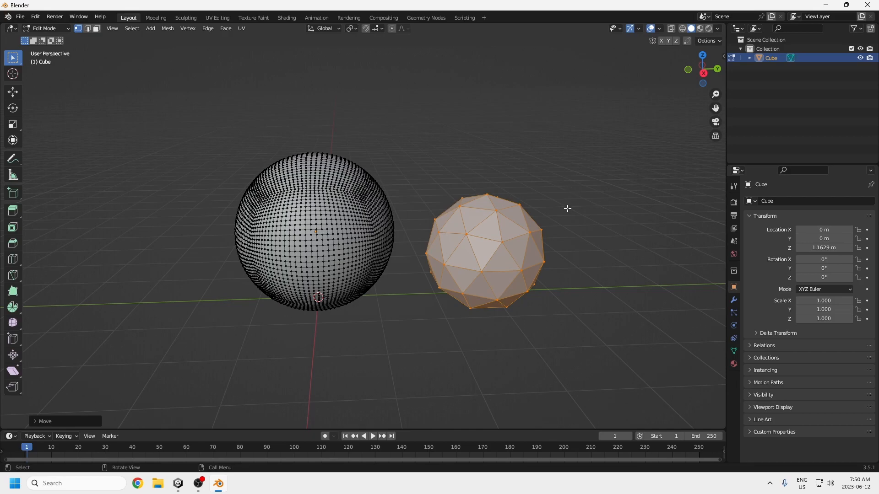
pyautogui.press('x')
pyautogui.hotkey('ctrl', 'z')
pyautogui.hotkey('ctrl', 'z')
# Step: Open the Sculpting workspace for the sphere, with a right orthographic view and Y-axis mirroring
pyautogui.keyDown('shift'); pyautogui.moveTo(379, 198); pyautogui.dragTo(446, 218, button='middle'); pyautogui.keyUp('shift')
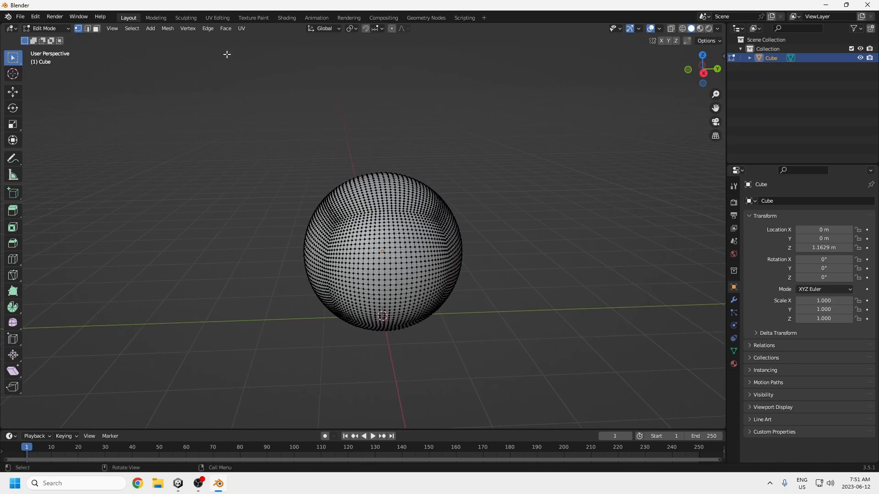
pyautogui.click(185, 17)
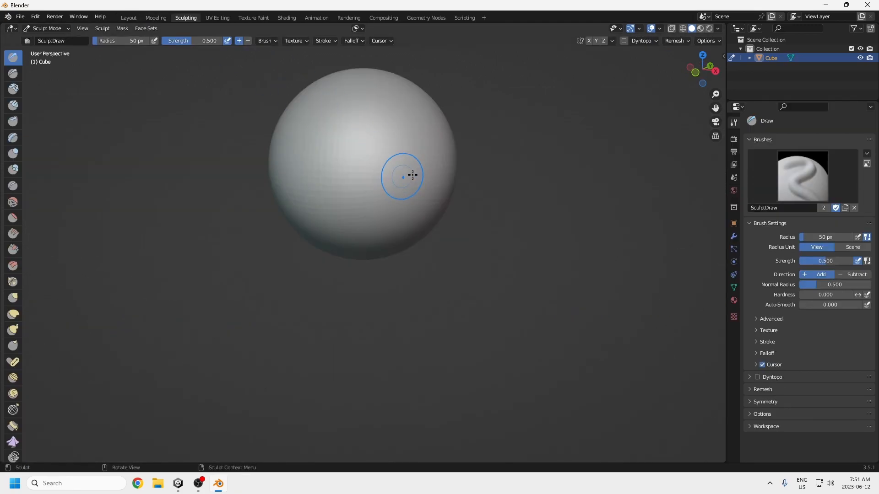
pyautogui.keyDown('shift'); pyautogui.moveTo(494, 162); pyautogui.dragTo(494, 232, button='middle'); pyautogui.keyUp('shift')
pyautogui.press('KP_3')
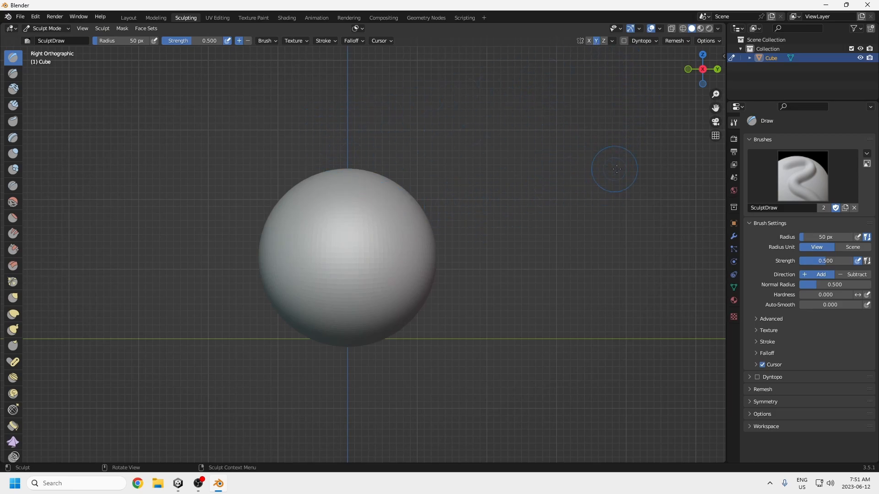
# Step: Enable Dyntopo with Subdivide Collapse refinement, Constant Detail and a resolution of 19.60
pyautogui.click(624, 40)
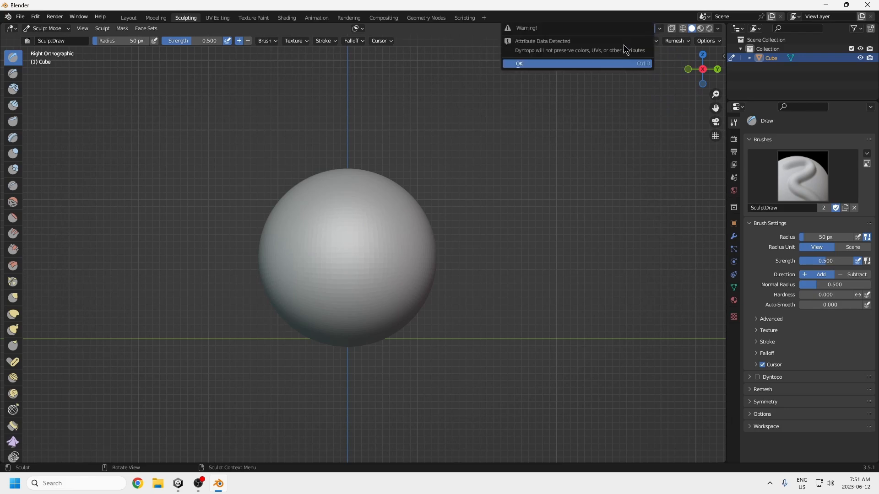
pyautogui.click(575, 63)
pyautogui.click(746, 389)
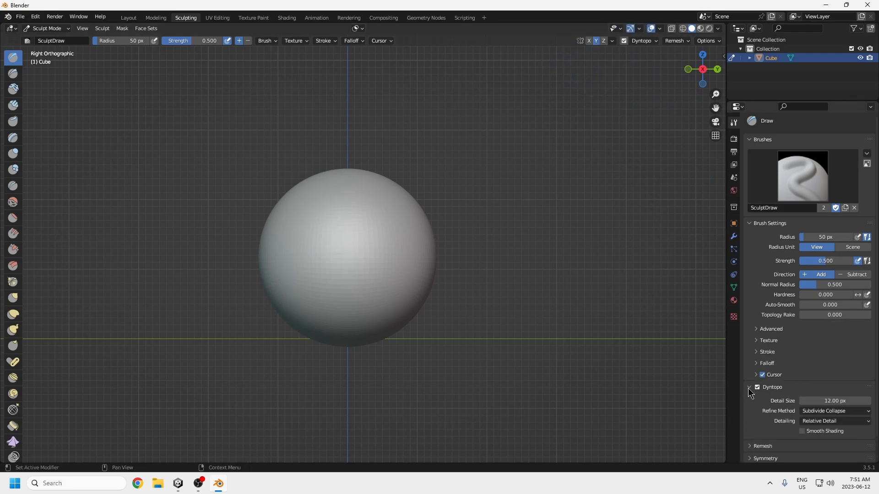
pyautogui.click(821, 411)
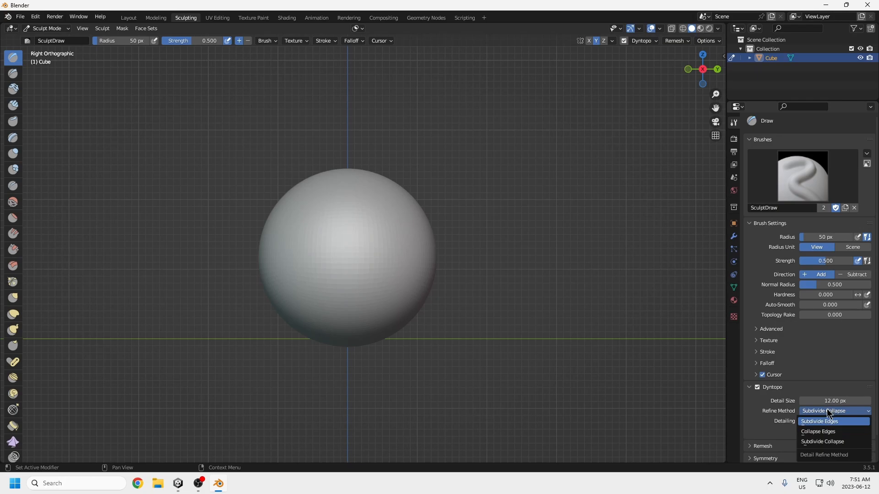
pyautogui.click(824, 422)
pyautogui.click(821, 421)
pyautogui.click(815, 401)
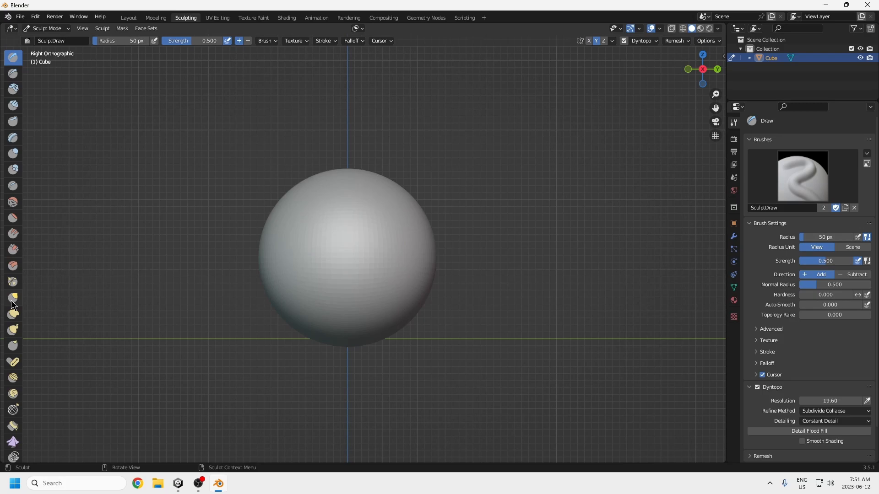
# Step: Pull two mirrored upward horns out of the sphere's top using the Snake Hook brush with a 149 px radius
pyautogui.click(13, 332)
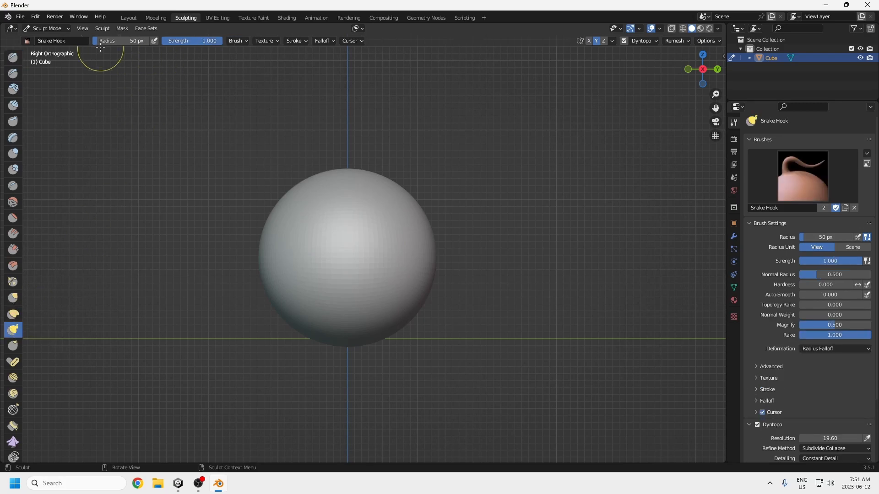
pyautogui.moveTo(353, 138)
pyautogui.mouseDown(button='middle')
pyautogui.moveTo(435, 215)
pyautogui.moveTo(388, 198)
pyautogui.mouseUp(button='middle')
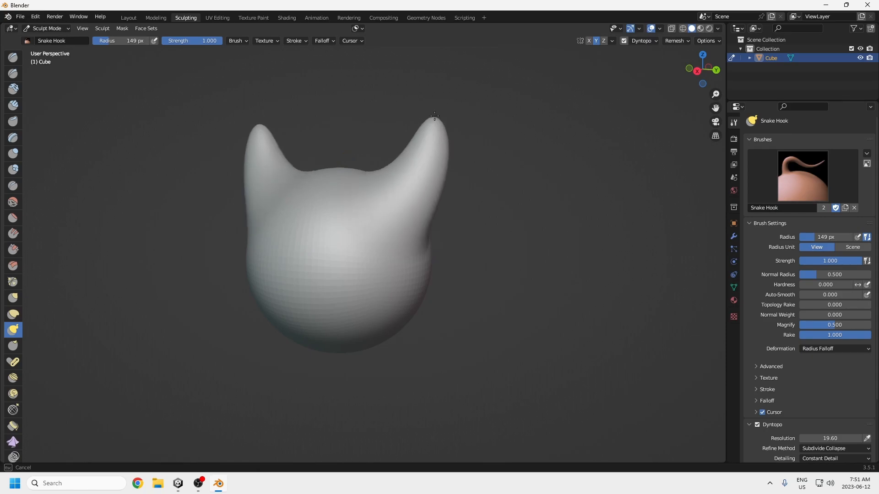
pyautogui.moveTo(426, 231)
pyautogui.mouseDown(button='middle')
pyautogui.moveTo(450, 260)
pyautogui.moveTo(429, 255)
pyautogui.mouseUp(button='middle')
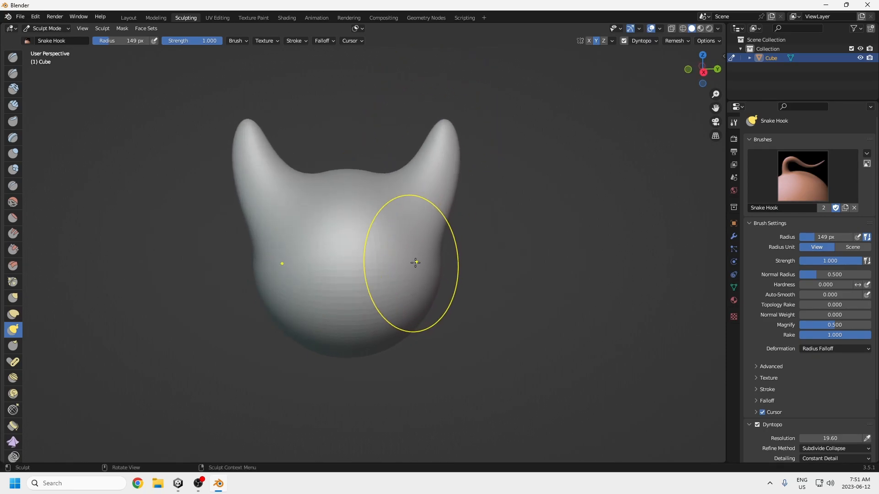
# Step: Carve two mirrored slanted eye grooves into the front of the head using the Draw brush with a 42 px radius
pyautogui.click(13, 58)
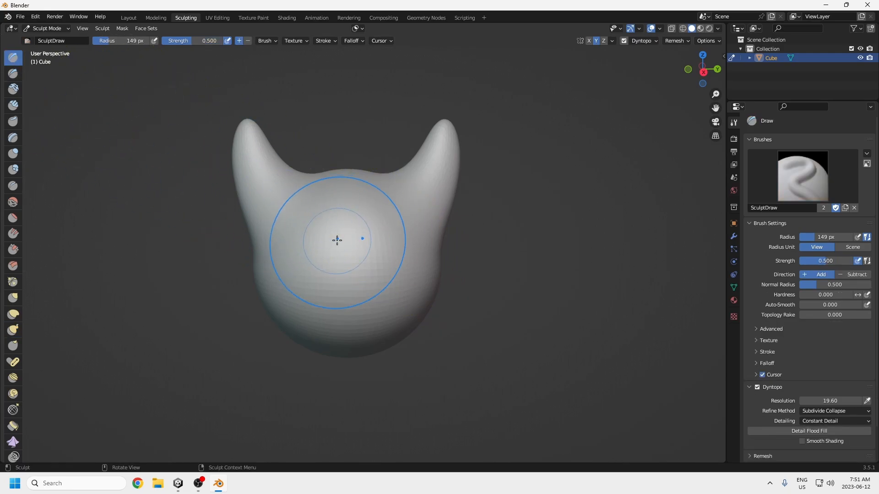
pyautogui.scroll(-2, 366, 235)
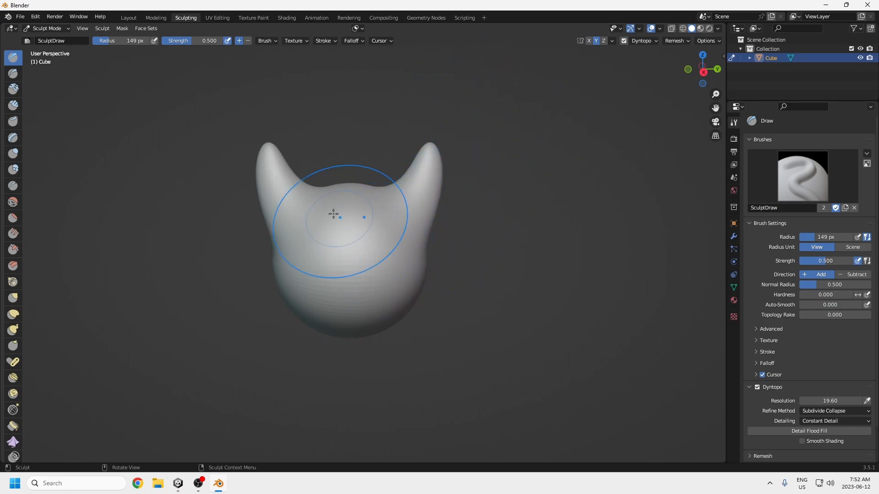
pyautogui.moveTo(122, 41); pyautogui.dragTo(97, 44)
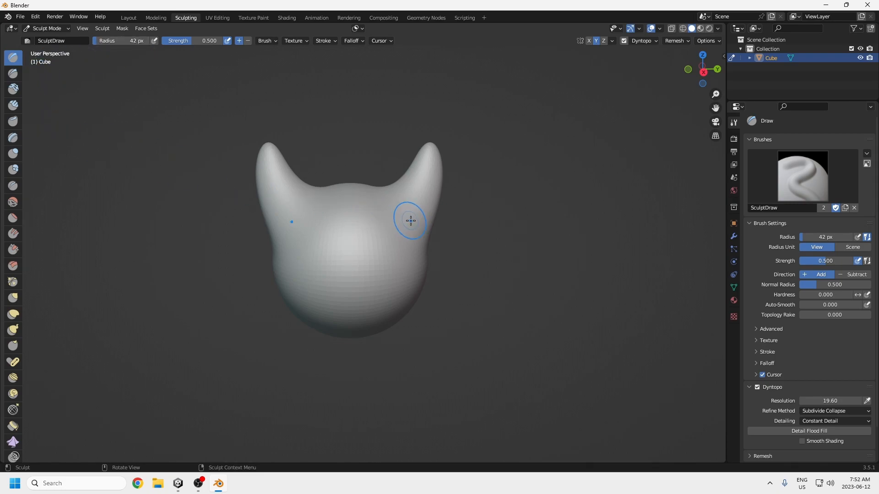
pyautogui.moveTo(386, 250)
pyautogui.mouseDown(button='middle')
pyautogui.moveTo(384, 261)
pyautogui.moveTo(373, 242)
pyautogui.mouseUp(button='middle')
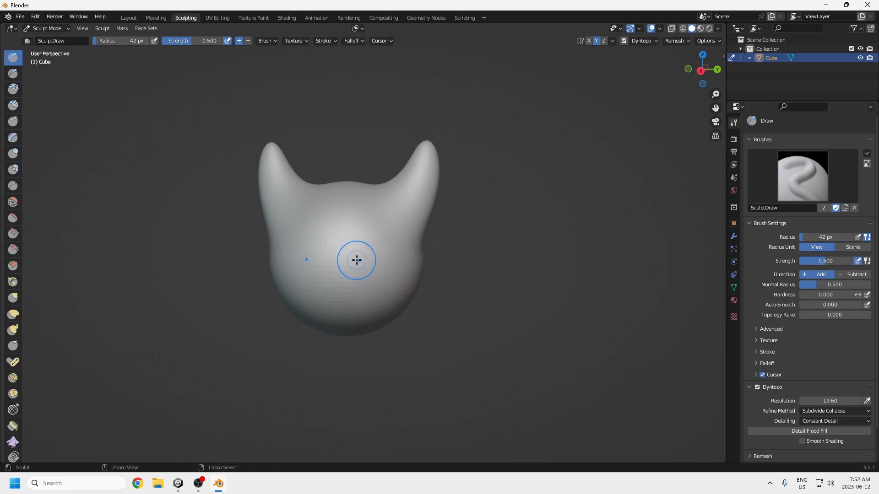
pyautogui.keyDown('ctrl'); pyautogui.moveTo(365, 260); pyautogui.dragTo(360, 260, button='middle'); pyautogui.keyUp('ctrl')
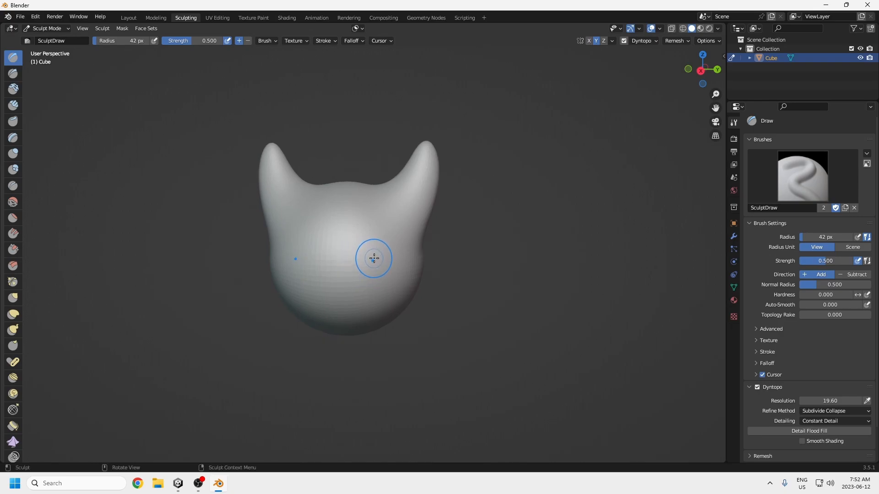
pyautogui.press('KP_3')
pyautogui.moveTo(371, 246)
pyautogui.keyDown('ctrl'); pyautogui.mouseDown()
pyautogui.moveTo(395, 228)
pyautogui.moveTo(366, 231)
pyautogui.moveTo(395, 221)
pyautogui.moveTo(365, 239)
pyautogui.moveTo(403, 246)
pyautogui.moveTo(365, 255)
pyautogui.mouseUp(); pyautogui.keyUp('ctrl')
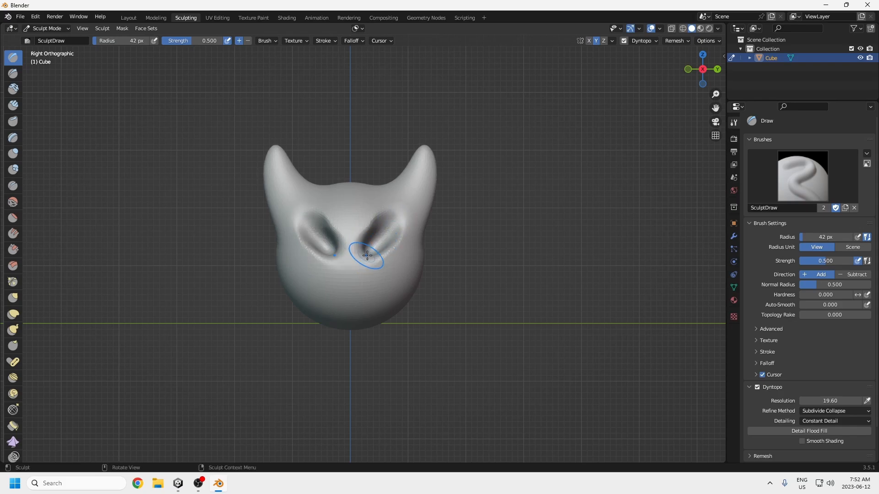
# Step: Widen and deepen the two eye grooves into angry almond-shaped sockets with further mirrored Draw brush strokes
pyautogui.scroll(3, 385, 250)
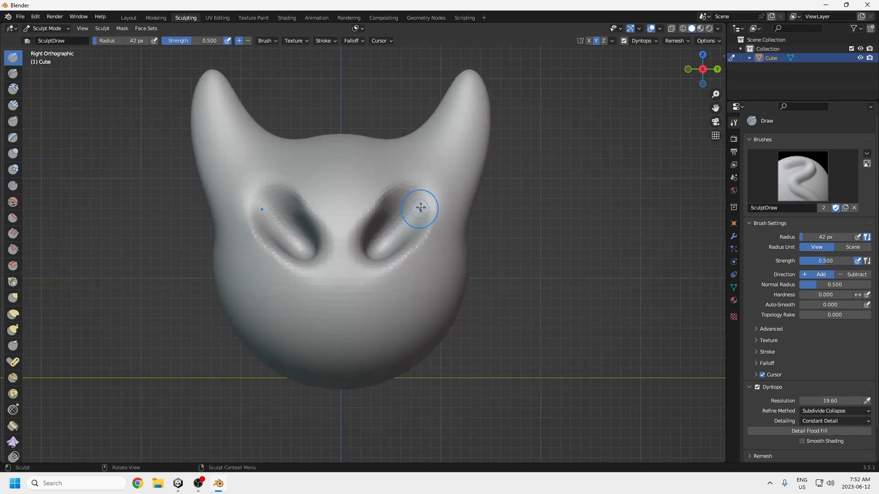
pyautogui.moveTo(426, 210)
pyautogui.keyDown('ctrl'); pyautogui.mouseDown()
pyautogui.moveTo(386, 259)
pyautogui.moveTo(414, 239)
pyautogui.moveTo(412, 197)
pyautogui.moveTo(400, 199)
pyautogui.moveTo(411, 197)
pyautogui.moveTo(412, 211)
pyautogui.mouseUp(); pyautogui.keyUp('ctrl')
pyautogui.moveTo(387, 253); pyautogui.dragTo(387, 262, button='middle')
pyautogui.moveTo(390, 278)
pyautogui.keyDown('ctrl'); pyautogui.mouseDown()
pyautogui.moveTo(414, 253)
pyautogui.moveTo(436, 259)
pyautogui.moveTo(417, 254)
pyautogui.moveTo(414, 221)
pyautogui.moveTo(398, 261)
pyautogui.moveTo(408, 262)
pyautogui.mouseUp(); pyautogui.keyUp('ctrl')
pyautogui.scroll(-2, 404, 270)
pyautogui.moveTo(392, 272)
pyautogui.mouseDown(button='middle')
pyautogui.moveTo(397, 290)
pyautogui.moveTo(396, 278)
pyautogui.mouseUp(button='middle')
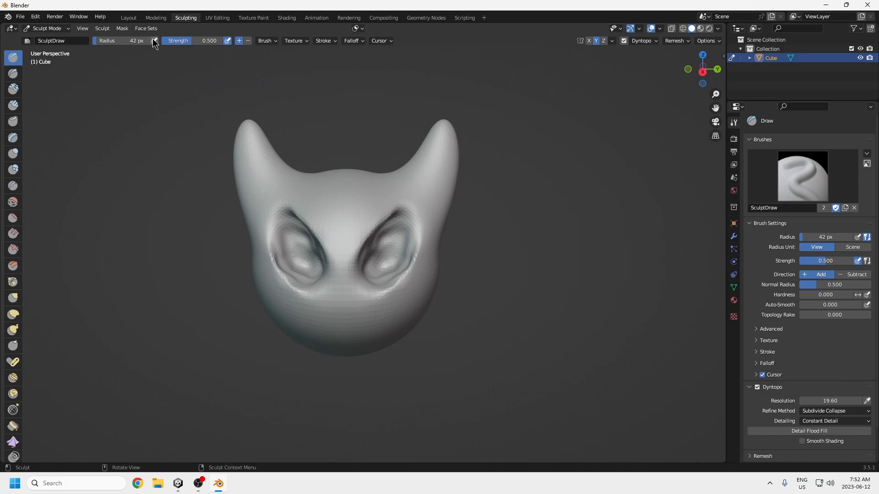
# Step: Return to the Layout workspace and add a Decimate modifier to the head with a Collapse ratio of 0.0816
pyautogui.click(125, 18)
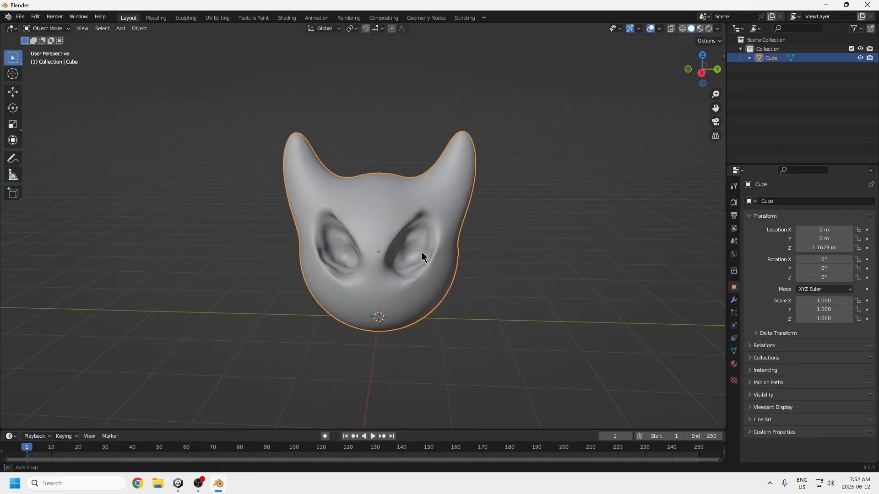
pyautogui.moveTo(415, 255)
pyautogui.mouseDown(button='middle')
pyautogui.moveTo(466, 282)
pyautogui.moveTo(443, 244)
pyautogui.moveTo(433, 271)
pyautogui.moveTo(430, 261)
pyautogui.mouseUp(button='middle')
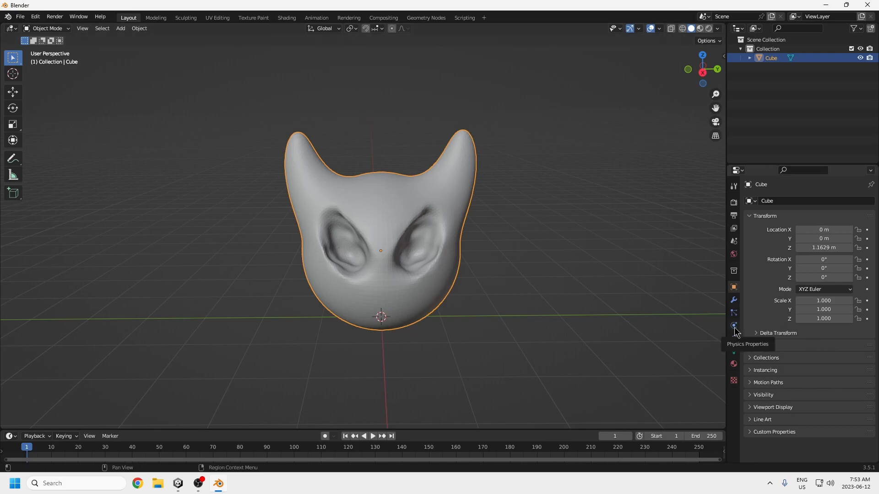
pyautogui.click(734, 301)
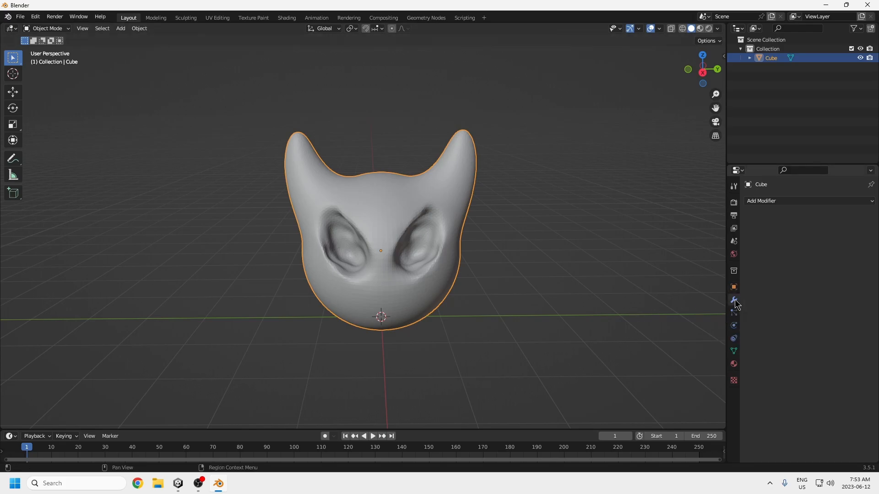
pyautogui.click(868, 206)
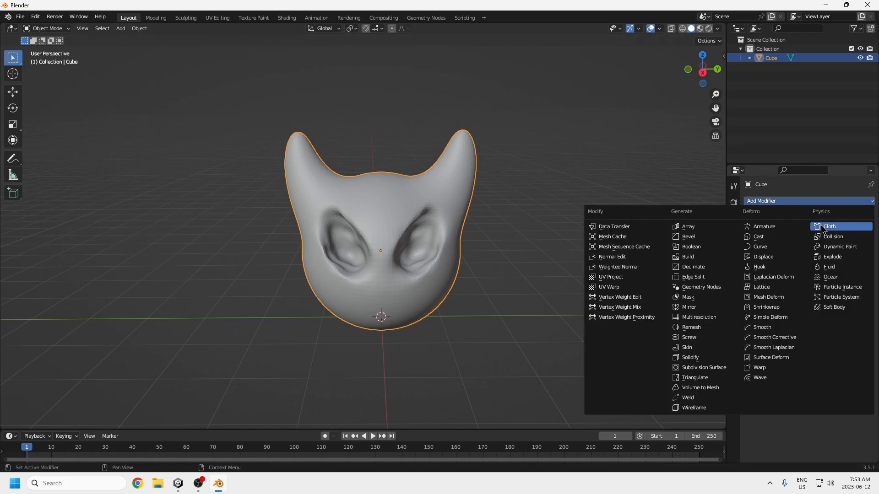
pyautogui.click(701, 268)
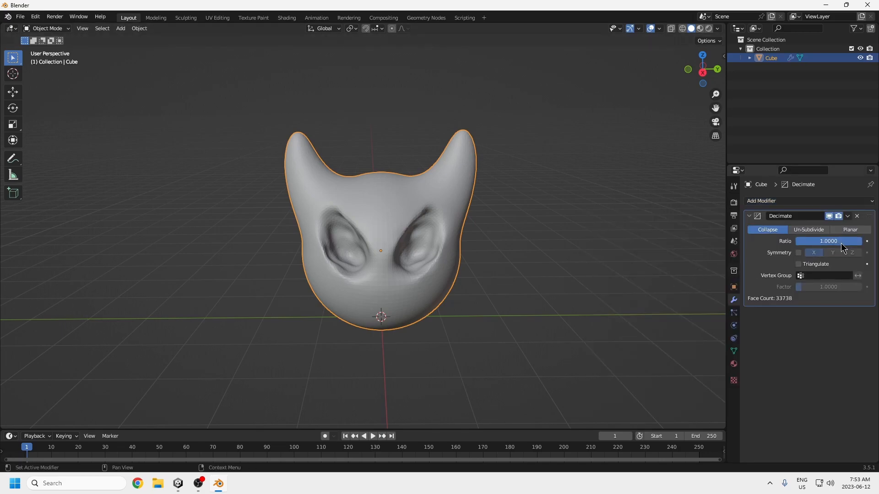
pyautogui.moveTo(856, 241); pyautogui.dragTo(801, 241)
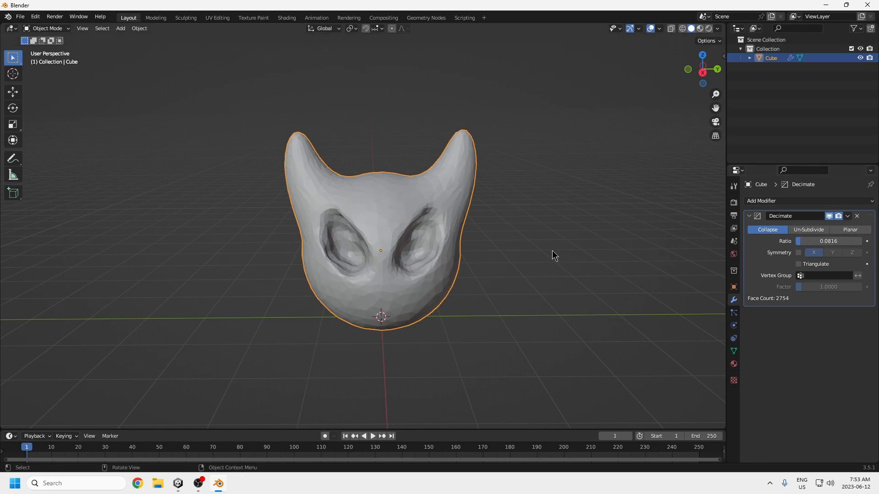
# Step: Apply Shade Smooth to the decimated head and deselect it
pyautogui.rightClick(394, 222)
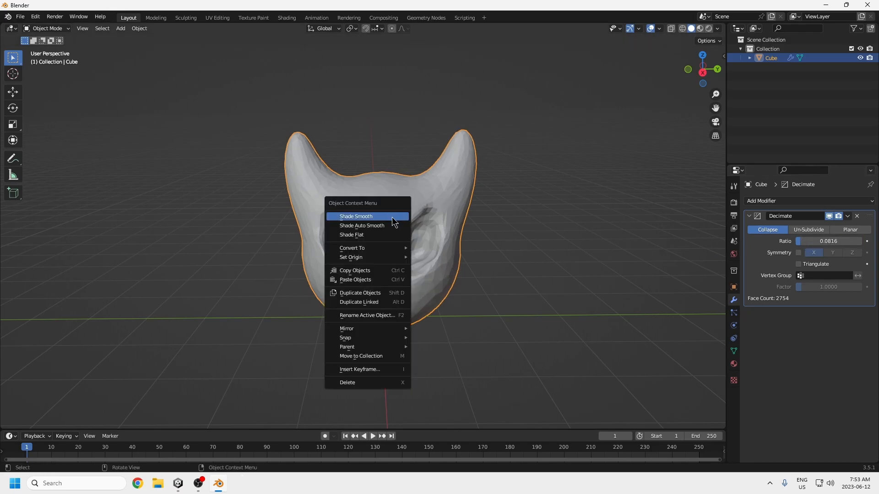
pyautogui.click(381, 219)
pyautogui.moveTo(465, 249); pyautogui.dragTo(493, 335, button='middle')
pyautogui.click(497, 301)
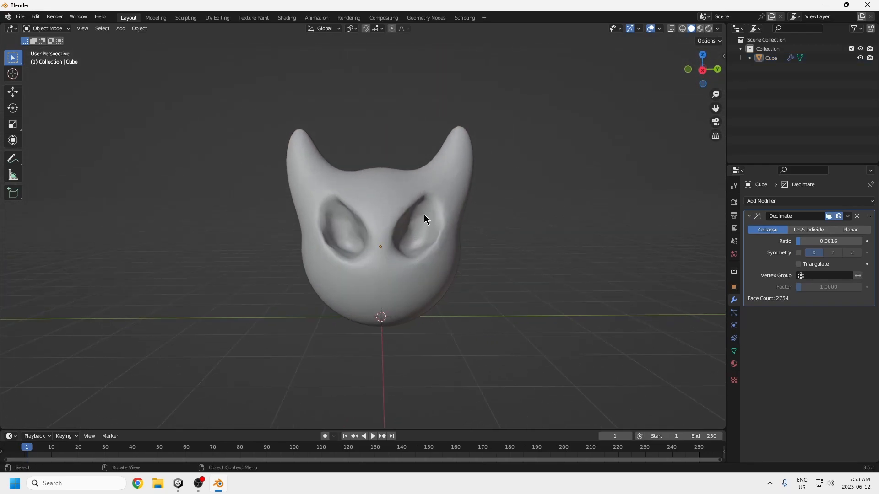
# Step: Add a UV sphere and raise it along Z to the height of the eye sockets
pyautogui.hotkey('shift', 'a')
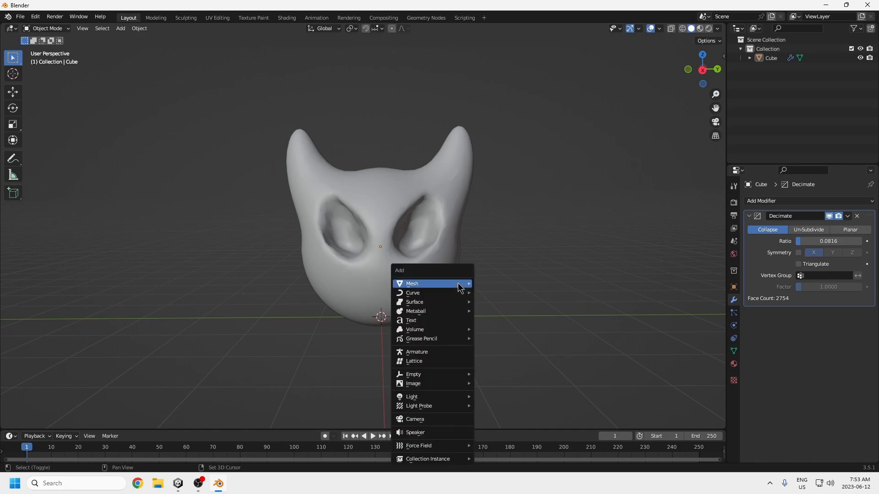
pyautogui.moveTo(458, 283)
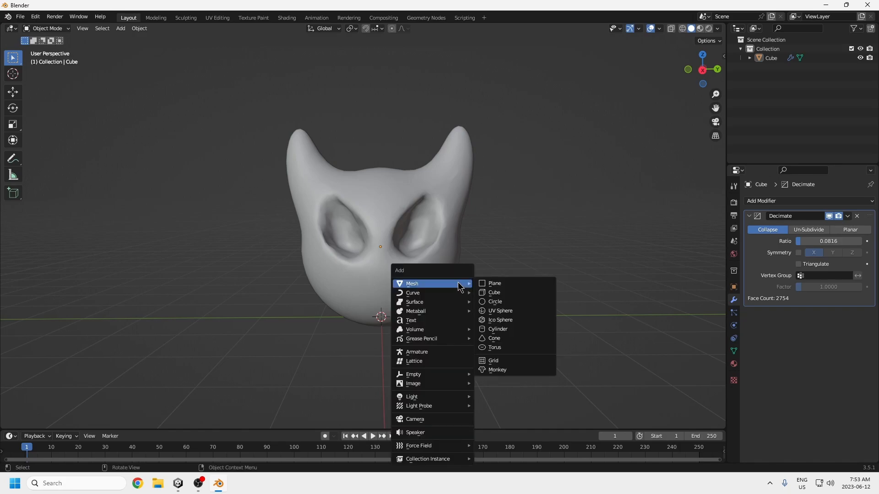
pyautogui.click(498, 312)
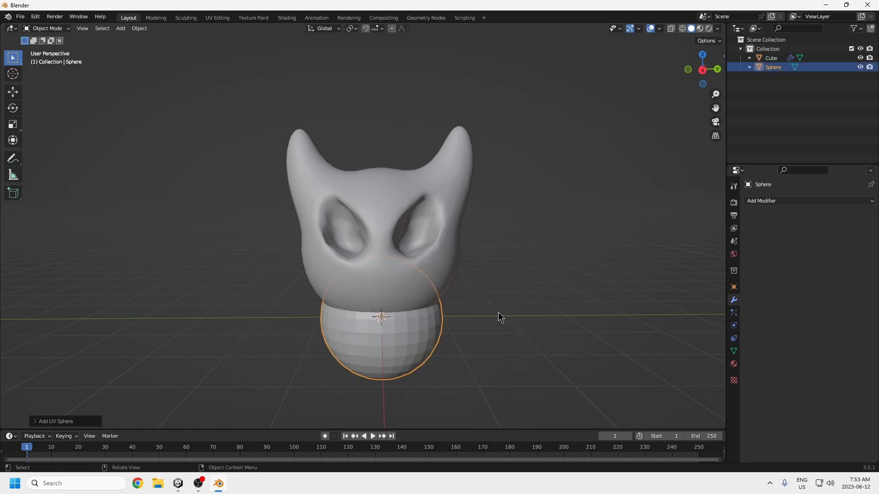
pyautogui.press('g')
pyautogui.press('z')
pyautogui.click(494, 233)
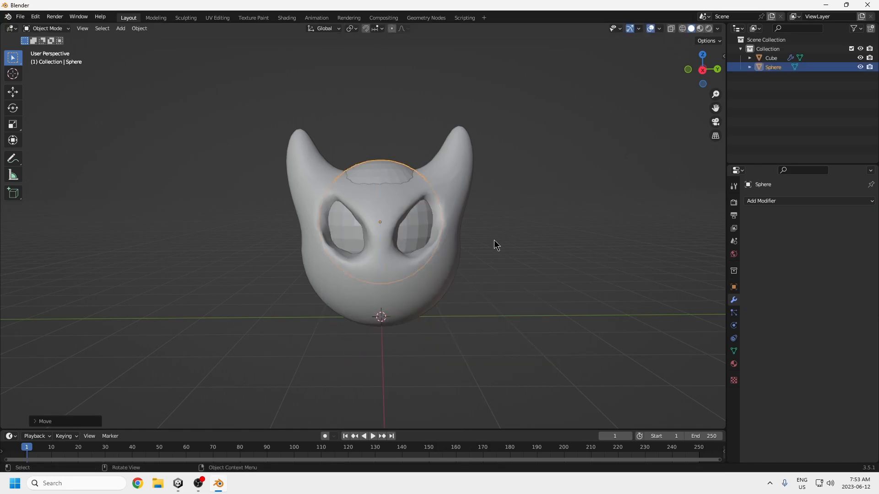
# Step: Shrink the UV sphere to eyeball size and move it along X and Y, about 0.47 m each, into one eye socket
pyautogui.press('s')
pyautogui.click(436, 236)
pyautogui.moveTo(436, 236); pyautogui.dragTo(437, 247, button='middle')
pyautogui.press('g')
pyautogui.press('x')
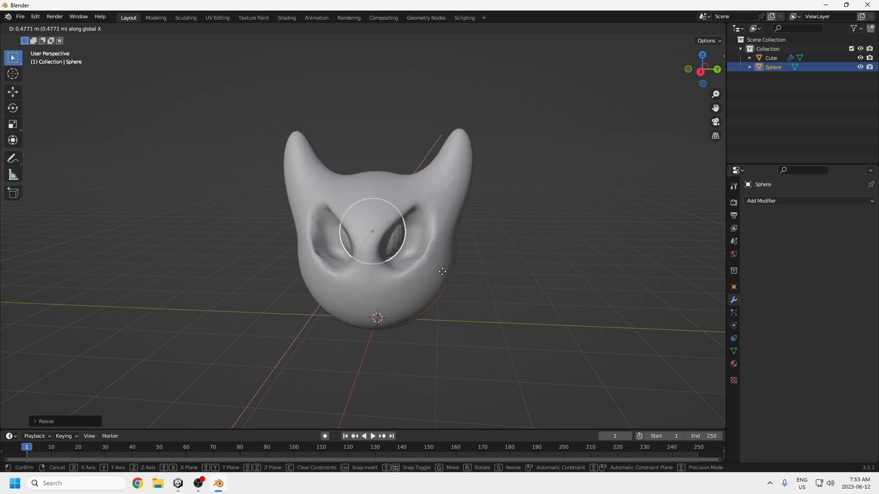
pyautogui.click(443, 272)
pyautogui.press('g')
pyautogui.press('y')
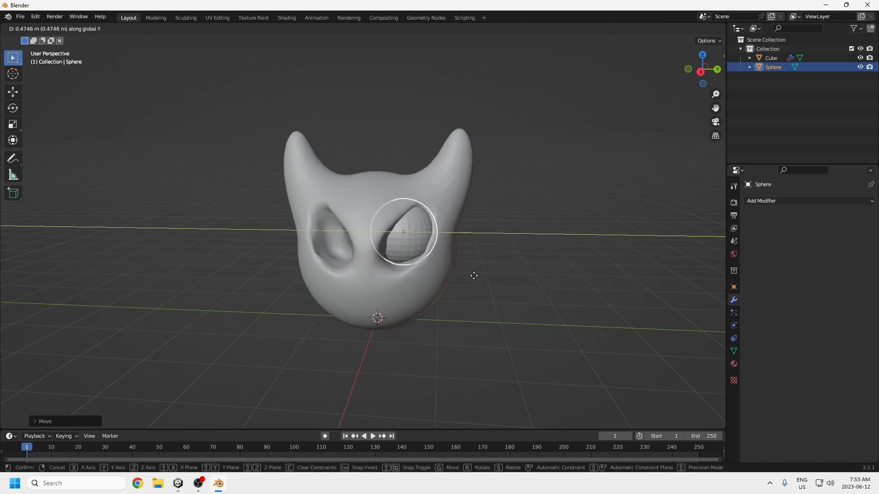
pyautogui.click(476, 278)
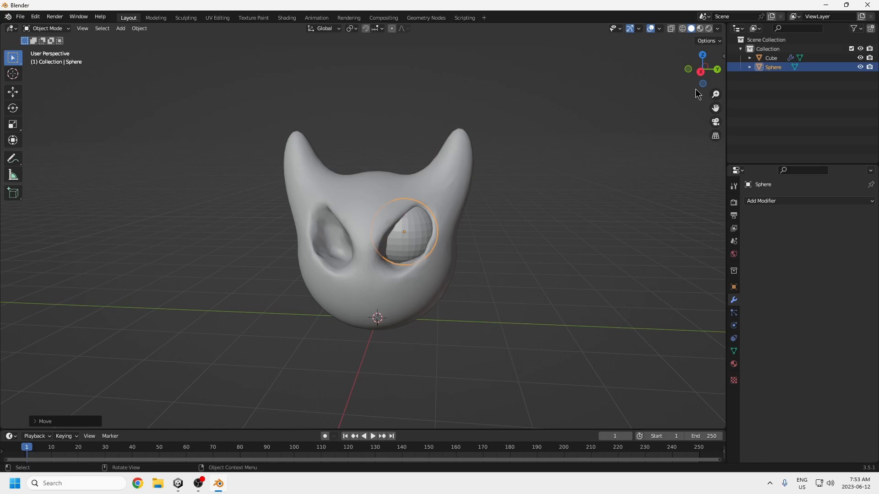
# Step: Adjust the eye sphere's height along Z and push it forward along X so it protrudes from the socket
pyautogui.moveTo(537, 180); pyautogui.dragTo(544, 172, button='middle')
pyautogui.press('g')
pyautogui.press('z')
pyautogui.click(540, 184)
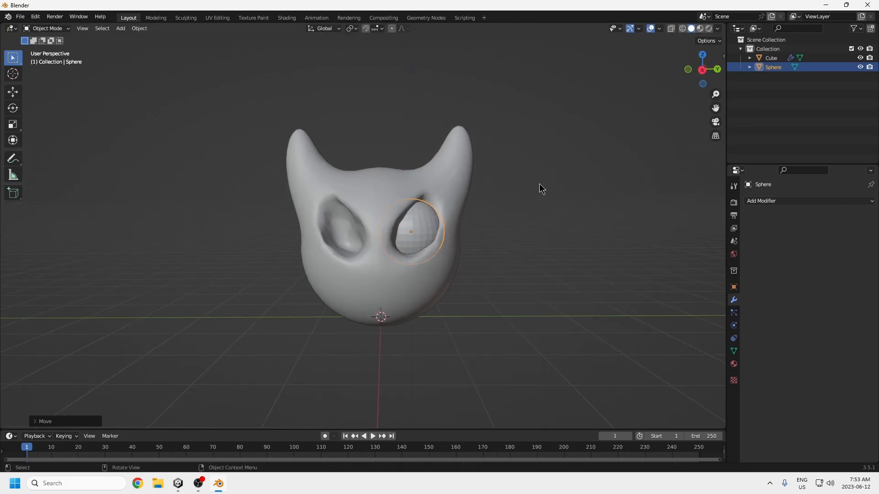
pyautogui.moveTo(479, 225); pyautogui.dragTo(555, 302, button='middle')
pyautogui.press('g')
pyautogui.press('x')
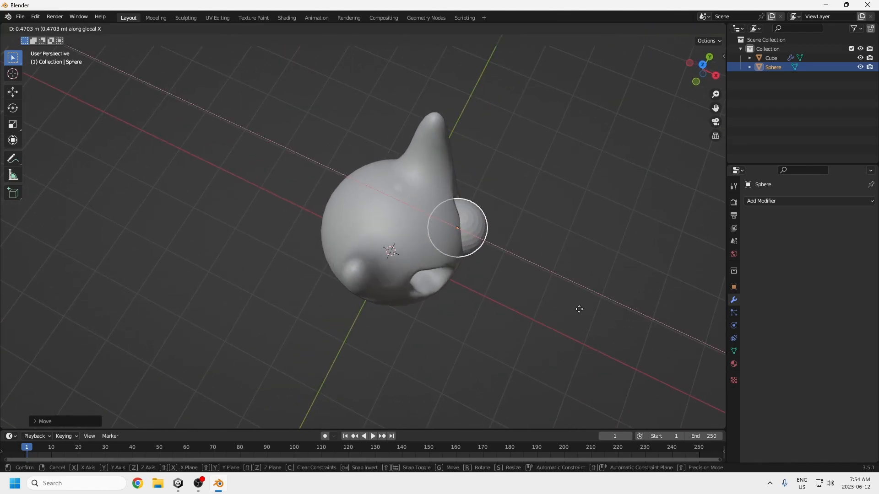
pyautogui.click(628, 331)
# Step: Scale the protruding eye sphere down slightly, refining its size from the right orthographic view
pyautogui.moveTo(628, 331); pyautogui.dragTo(545, 257, button='middle')
pyautogui.press('s')
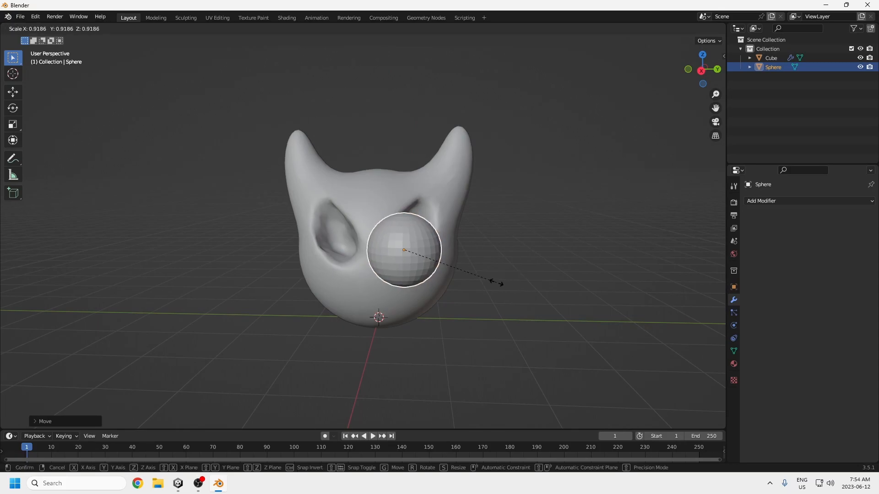
pyautogui.click(494, 282)
pyautogui.press('KP_3')
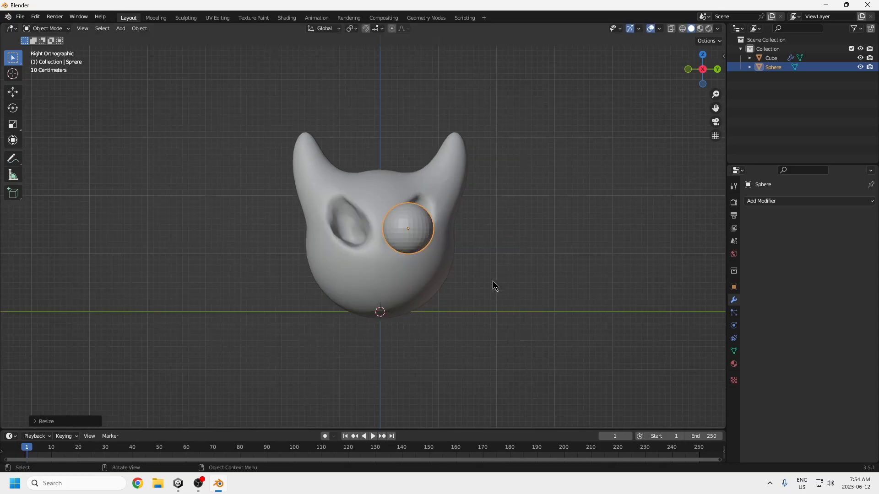
pyautogui.press('s')
pyautogui.click(469, 276)
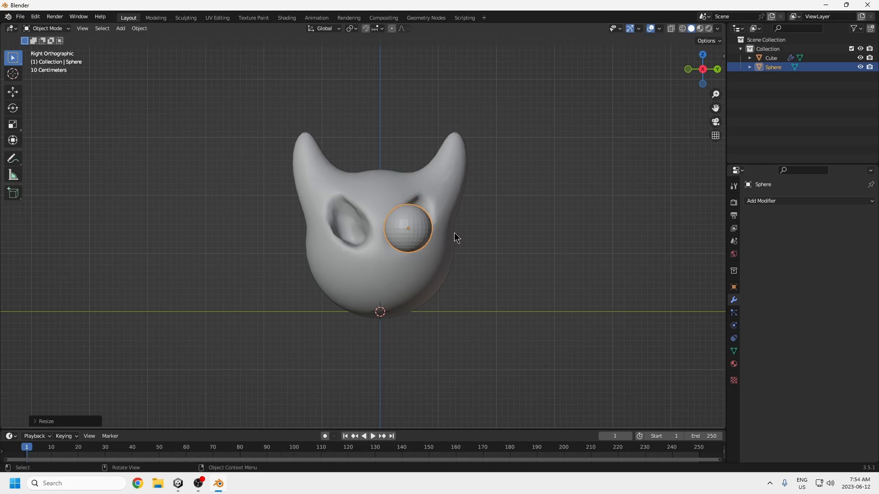
# Step: Reposition the eye sphere along Y and Z to centre it over the socket in the right orthographic view
pyautogui.press('g')
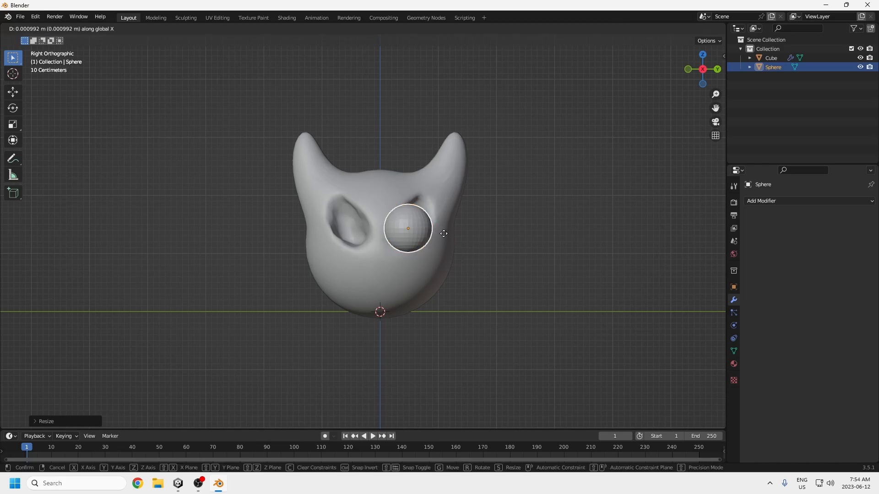
pyautogui.press('y')
pyautogui.press('z')
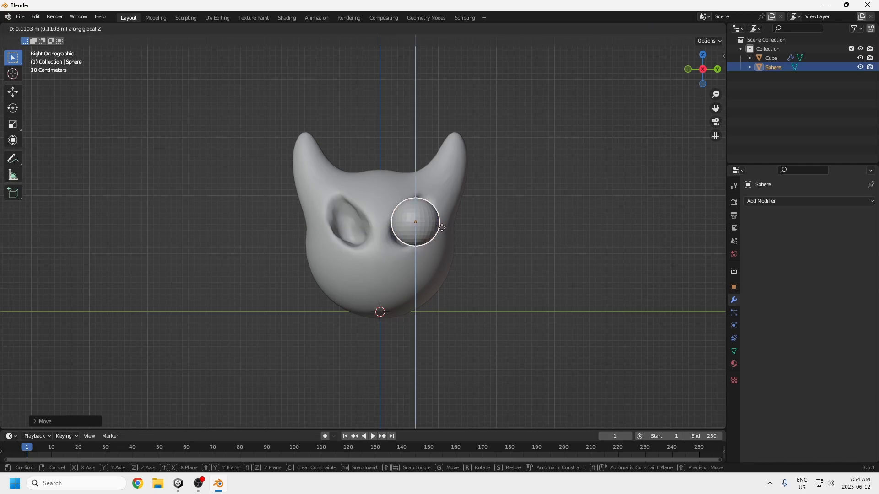
pyautogui.click(441, 227)
pyautogui.moveTo(441, 230)
pyautogui.mouseDown(button='middle')
pyautogui.moveTo(438, 249)
pyautogui.moveTo(441, 237)
pyautogui.mouseUp(button='middle')
pyautogui.press('KP_3')
pyautogui.press('g')
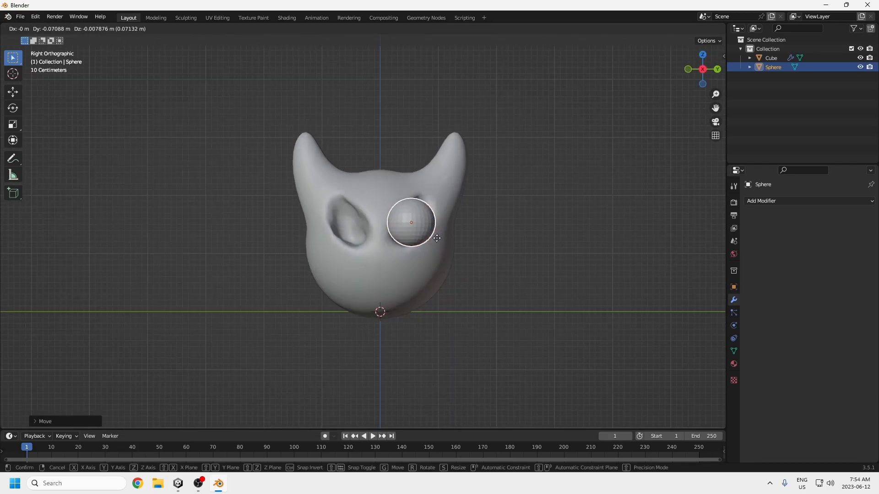
pyautogui.click(438, 241)
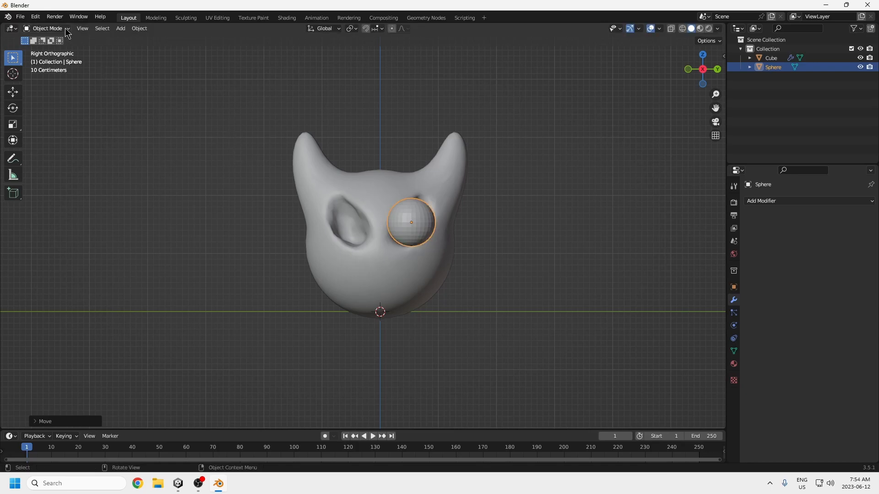
# Step: Bisect the eye sphere along a diagonal sloping down toward the nose, with Fill and Clear Inner enabled to remove its upper inner part
pyautogui.click(46, 29)
pyautogui.click(42, 38)
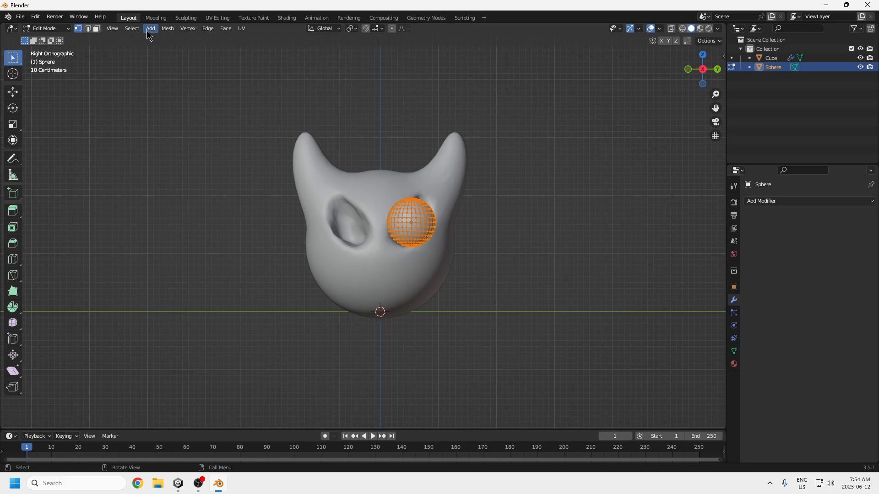
pyautogui.click(167, 29)
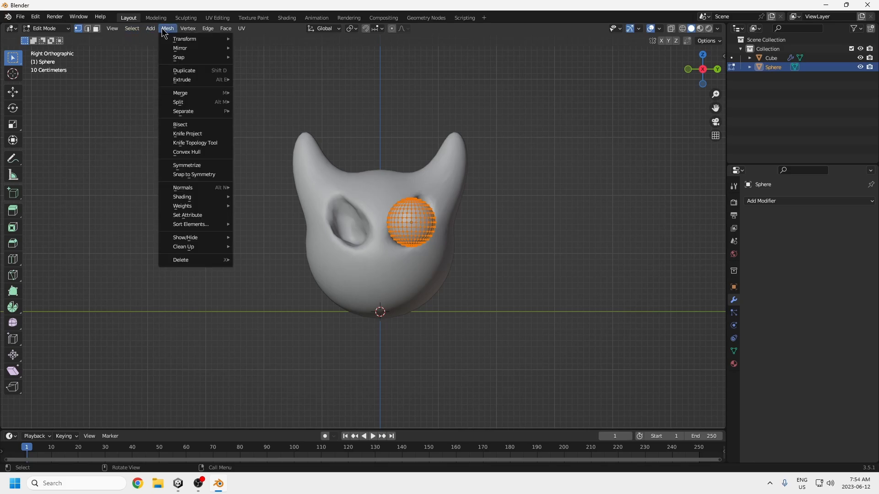
pyautogui.click(182, 124)
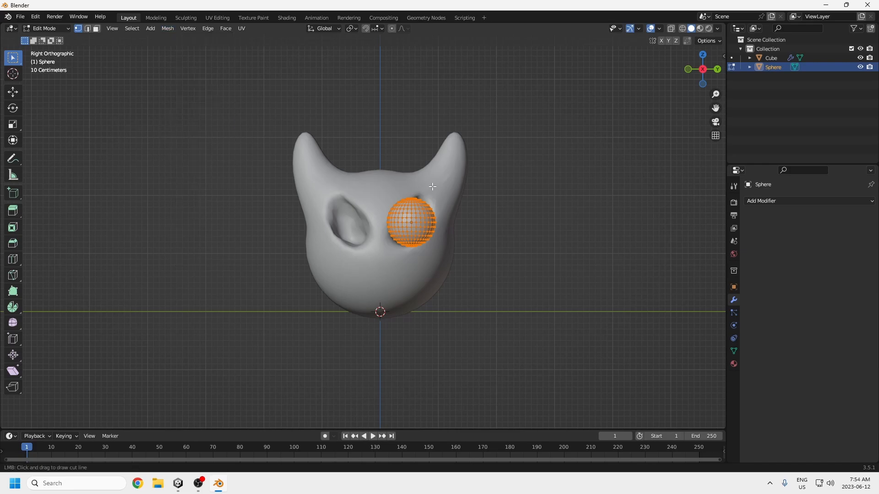
pyautogui.moveTo(439, 181); pyautogui.dragTo(371, 247)
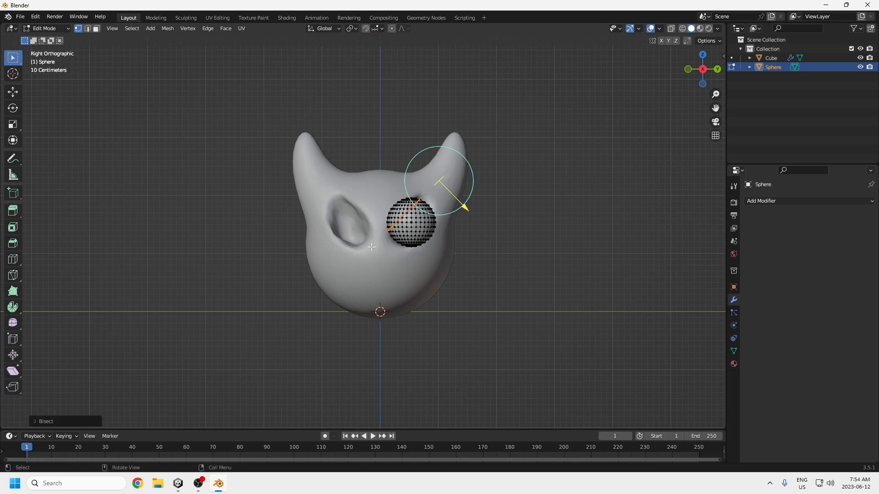
pyautogui.click(37, 422)
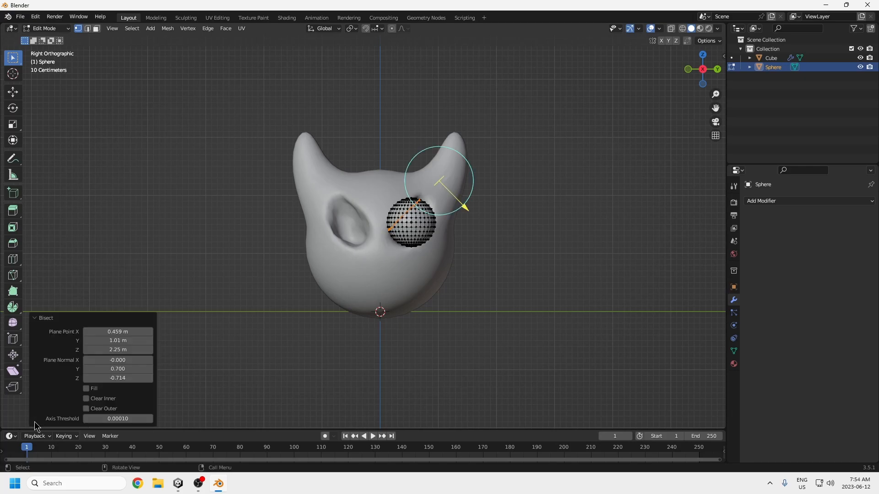
pyautogui.click(87, 399)
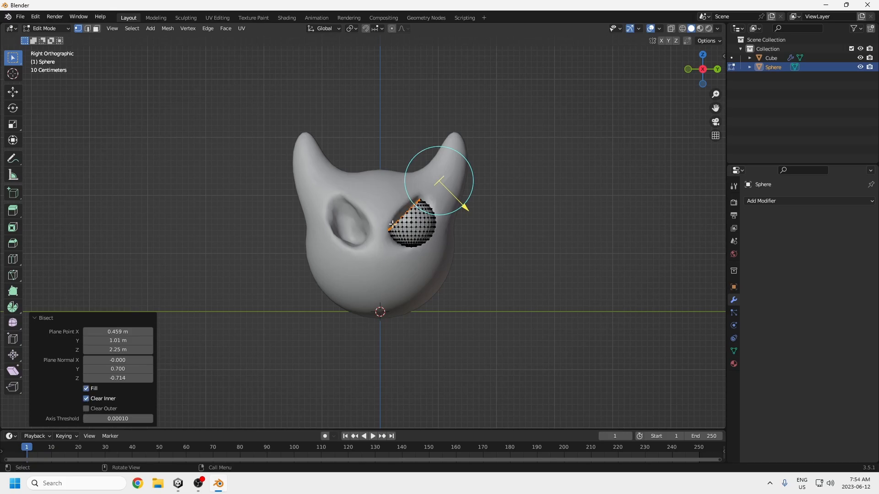
# Step: Move the whole cut eye mesh back about 1.16 m along X and nudge it into place inside its socket
pyautogui.moveTo(405, 261); pyautogui.dragTo(444, 323, button='middle')
pyautogui.press('a')
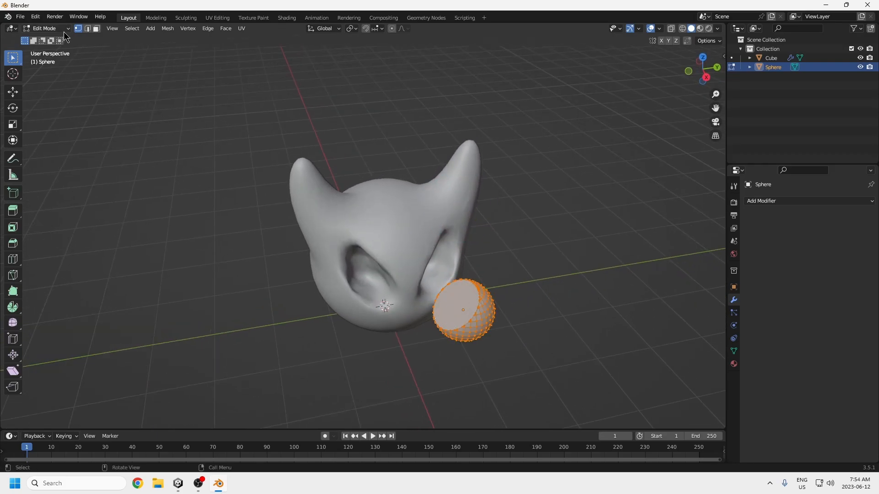
pyautogui.press('g')
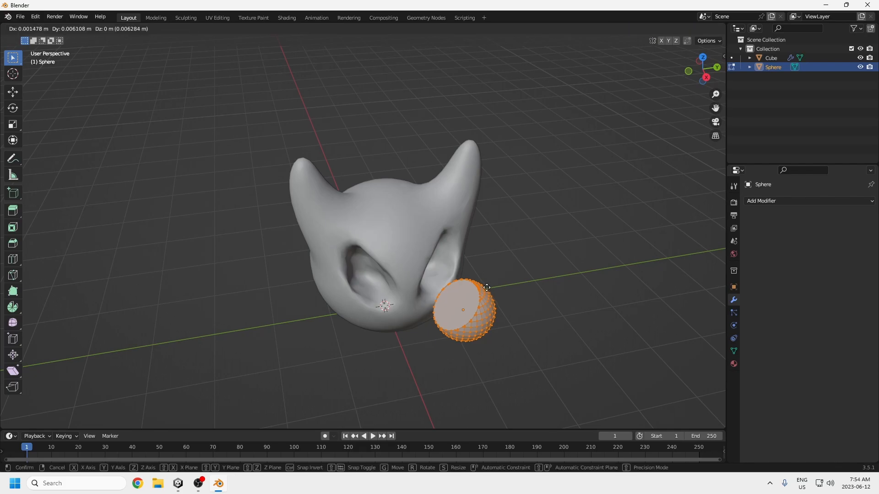
pyautogui.press('x')
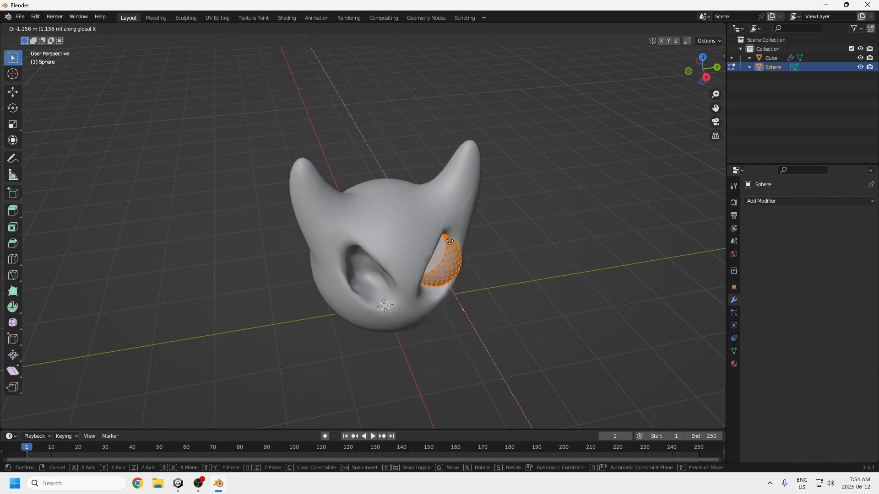
pyautogui.click(447, 240)
pyautogui.moveTo(447, 239); pyautogui.dragTo(430, 247, button='middle')
pyautogui.press('g')
pyautogui.click(419, 263)
pyautogui.press('g')
pyautogui.click(420, 261)
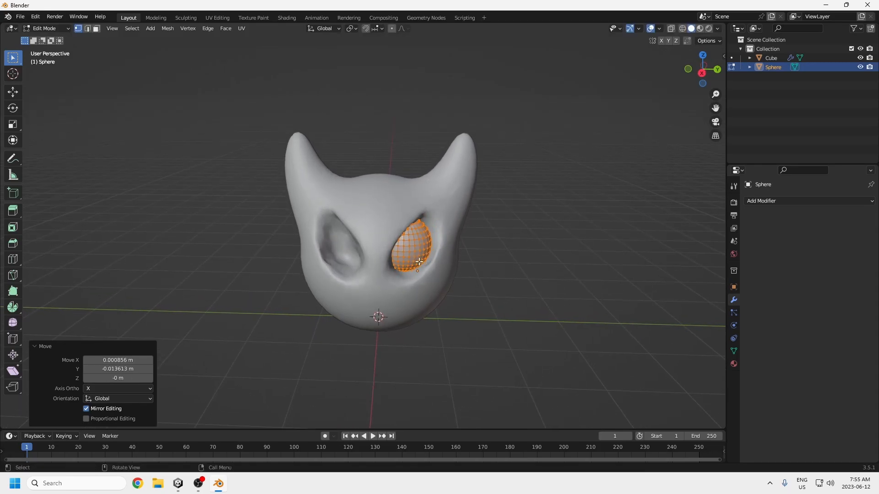
# Step: Scale the cut eye up by about 1.135 so it fills the socket
pyautogui.moveTo(418, 273); pyautogui.dragTo(419, 206, button='middle')
pyautogui.moveTo(430, 271); pyautogui.dragTo(404, 289, button='middle')
pyautogui.scroll(2, 397, 269)
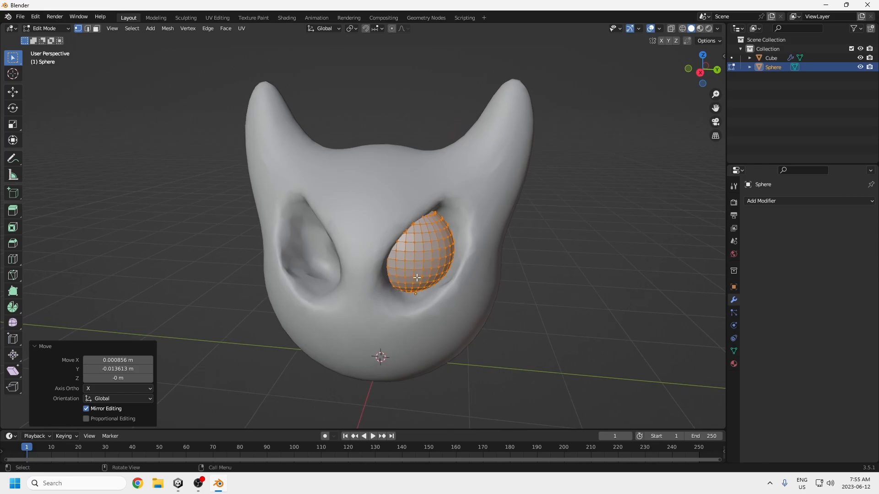
pyautogui.press('s')
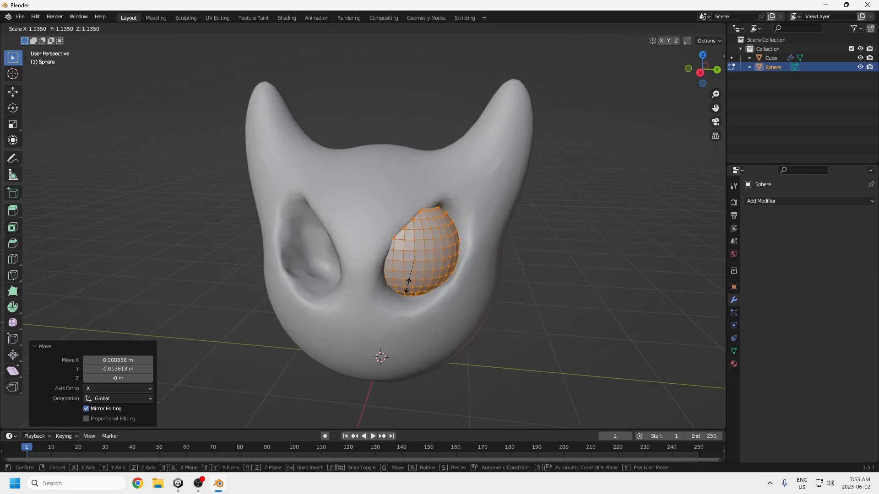
pyautogui.click(407, 285)
# Step: Rotate the eye about 11.2° in the view plane and about 3° around X, nudging it slightly down to fit the socket
pyautogui.moveTo(415, 297); pyautogui.dragTo(426, 308, button='middle')
pyautogui.press('r')
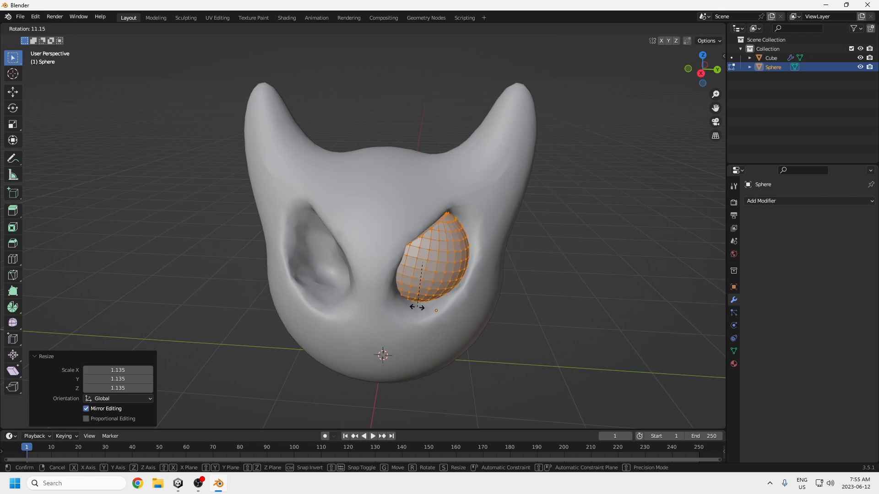
pyautogui.click(416, 307)
pyautogui.press('r')
pyautogui.press('x')
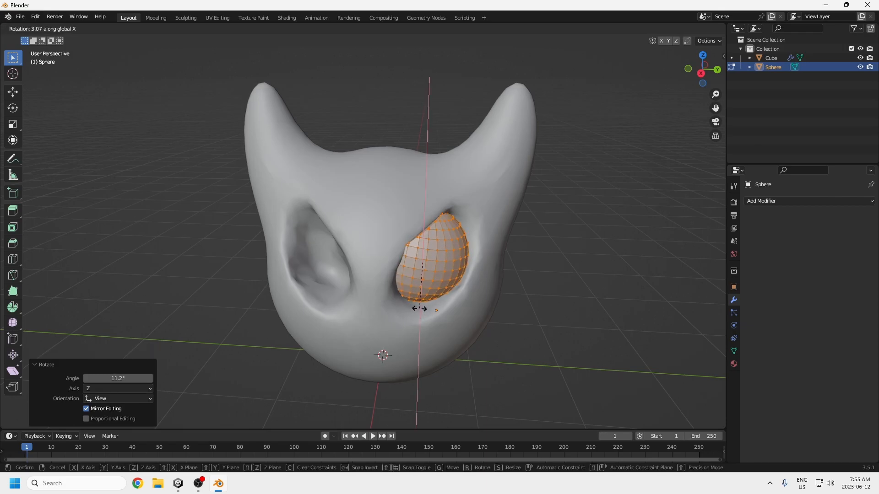
pyautogui.click(419, 309)
pyautogui.moveTo(440, 310)
pyautogui.mouseDown(button='middle')
pyautogui.moveTo(448, 317)
pyautogui.moveTo(443, 299)
pyautogui.mouseUp(button='middle')
pyautogui.press('g')
pyautogui.click(446, 320)
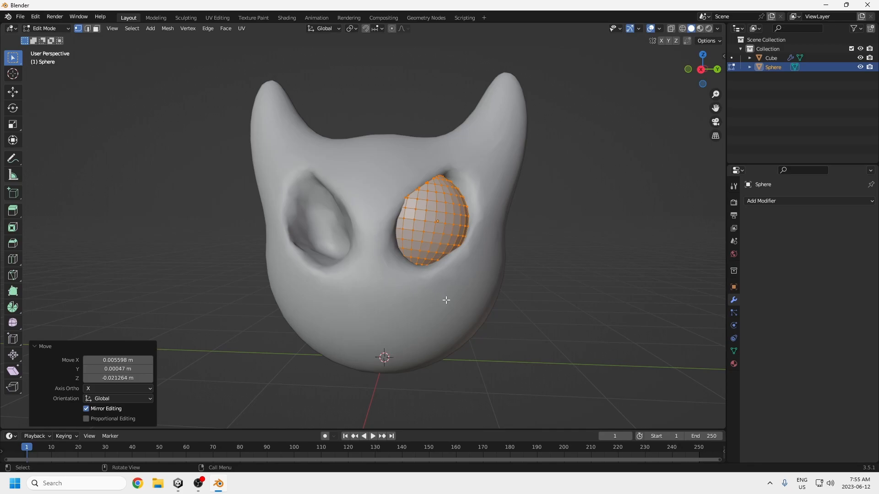
# Step: Duplicate the cut eye and move the copy about -0.92 m along Y into the opposite socket
pyautogui.press('g')
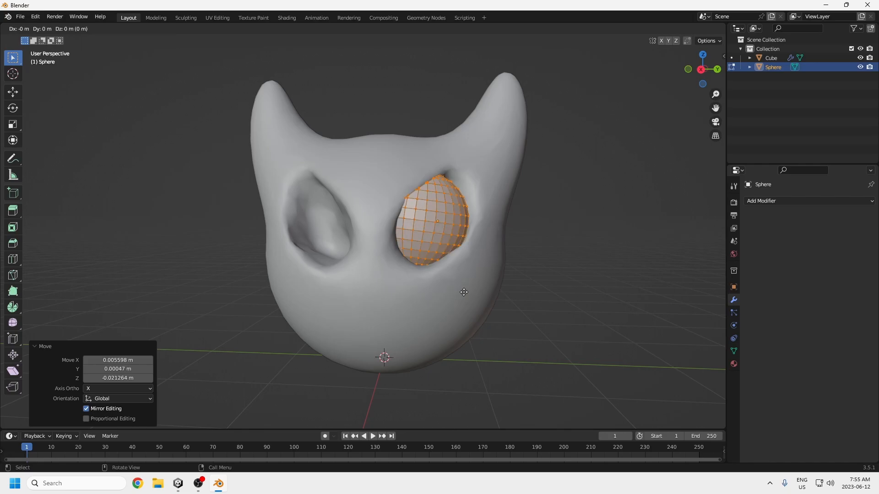
pyautogui.press('y')
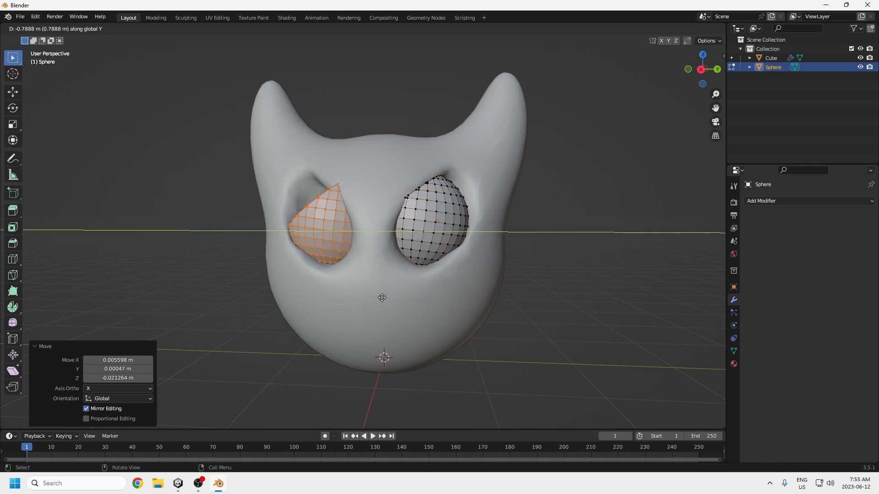
pyautogui.click(369, 301)
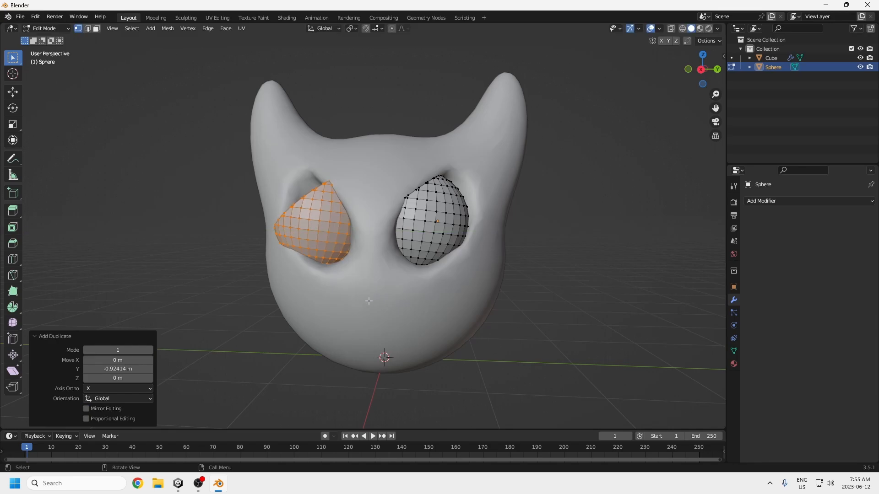
# Step: Rotate the duplicated eye 180° around Z so its slanted cut mirrors the original eye
pyautogui.write('rz')
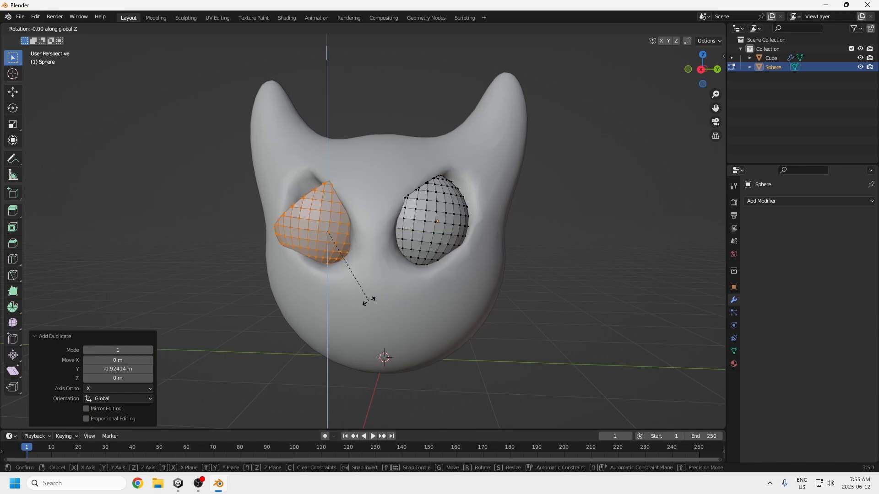
pyautogui.write('120')
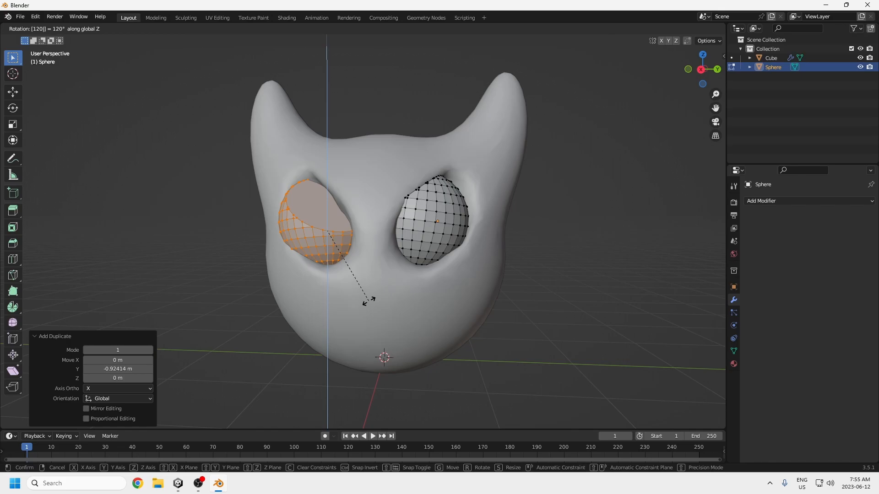
pyautogui.press('BackSpace')
pyautogui.press('BackSpace')
pyautogui.write('80')
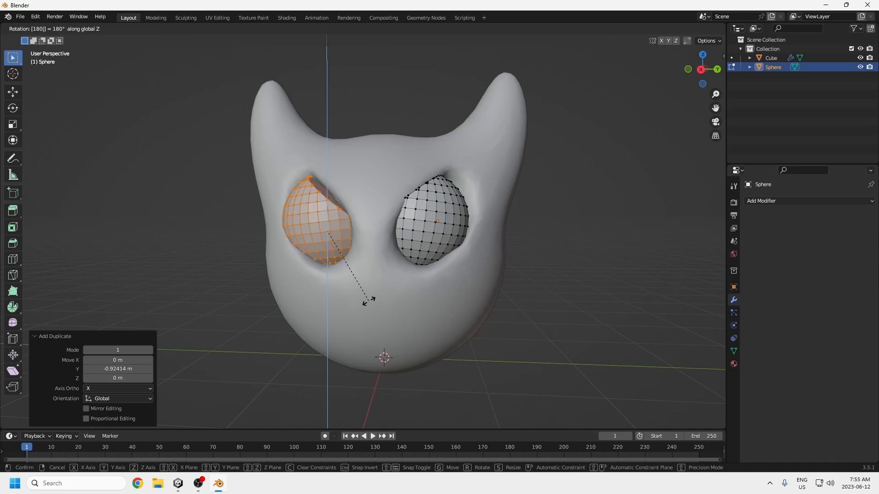
pyautogui.press('Return')
# Step: Shift the duplicated eye about -0.013 m along X to set its depth in the socket
pyautogui.moveTo(349, 282)
pyautogui.mouseDown(button='middle')
pyautogui.moveTo(374, 280)
pyautogui.moveTo(363, 285)
pyautogui.moveTo(398, 300)
pyautogui.moveTo(418, 294)
pyautogui.moveTo(354, 268)
pyautogui.mouseUp(button='middle')
pyautogui.press('g')
pyautogui.press('x')
pyautogui.click(428, 291)
# Step: Rotate the duplicated eye slightly around Z and nudge it about 0.05 m along Y to match the original, leaving the mesh deselected
pyautogui.press('g')
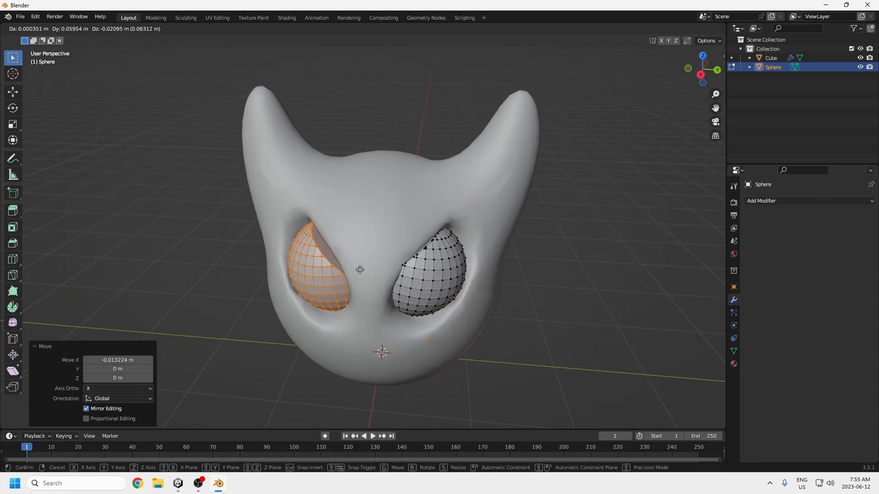
pyautogui.press('r')
pyautogui.press('x')
pyautogui.press('z')
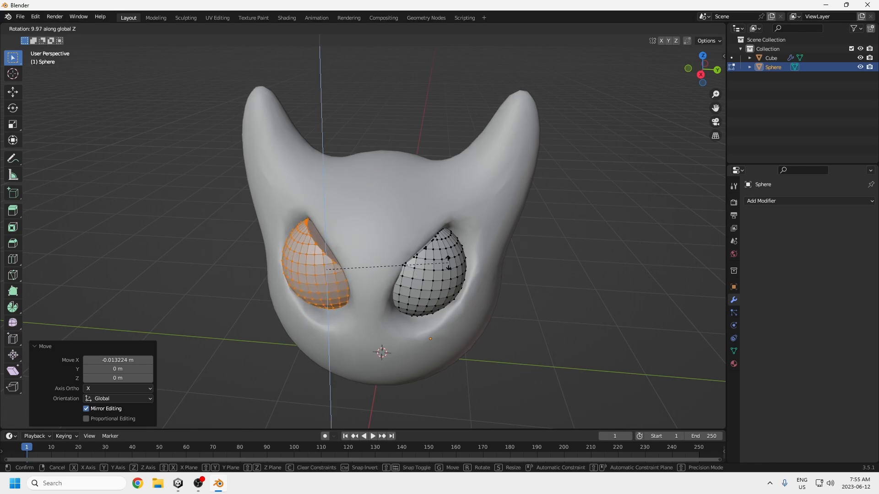
pyautogui.click(577, 220)
pyautogui.moveTo(448, 273); pyautogui.dragTo(396, 278, button='middle')
pyautogui.press('g')
pyautogui.click(444, 266)
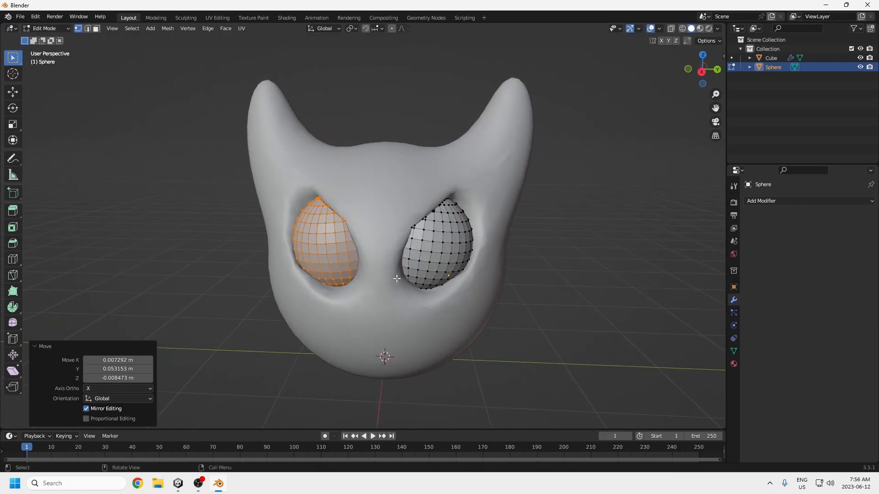
pyautogui.click(535, 328)
pyautogui.scroll(-2, 537, 336)
pyautogui.moveTo(541, 344); pyautogui.dragTo(453, 330, button='middle')
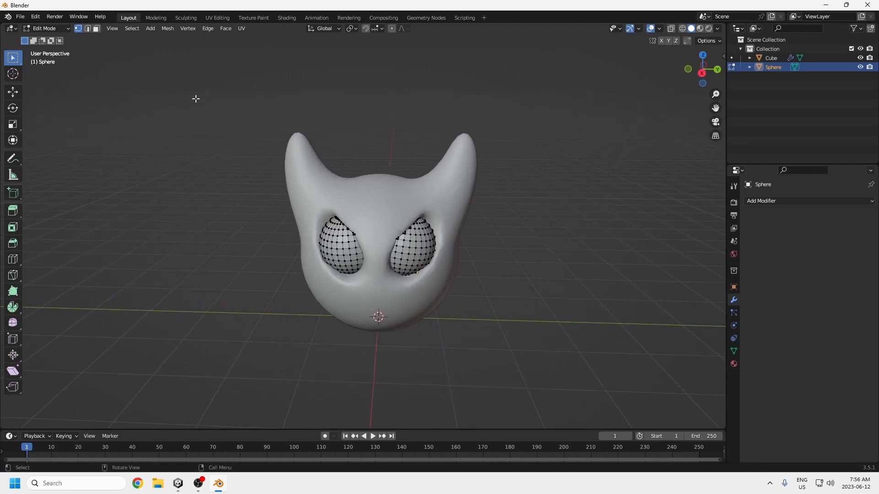
# Step: Apply Shade Smooth to the eye object in Object Mode
pyautogui.click(186, 18)
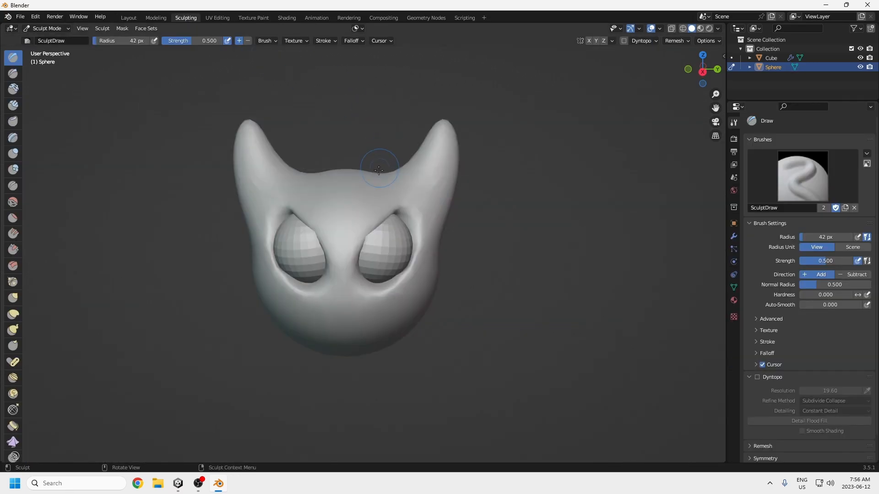
pyautogui.scroll(1, 378, 204)
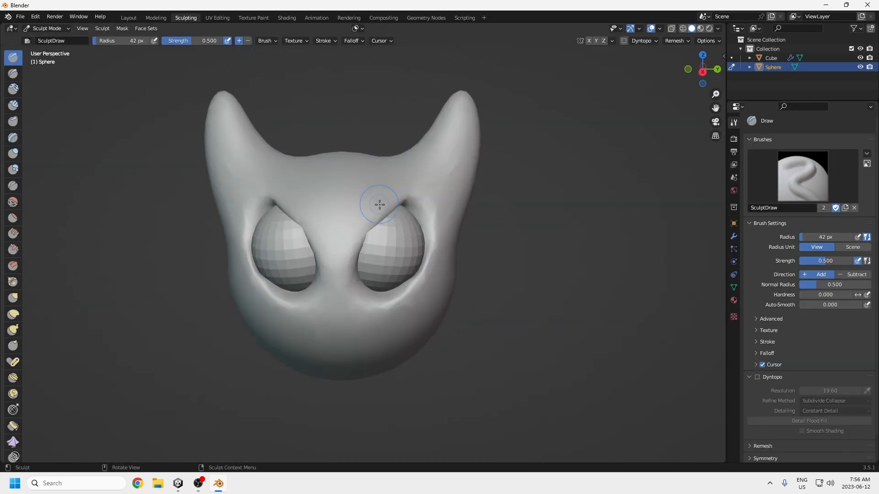
pyautogui.click(128, 18)
pyautogui.rightClick(409, 251)
pyautogui.click(382, 250)
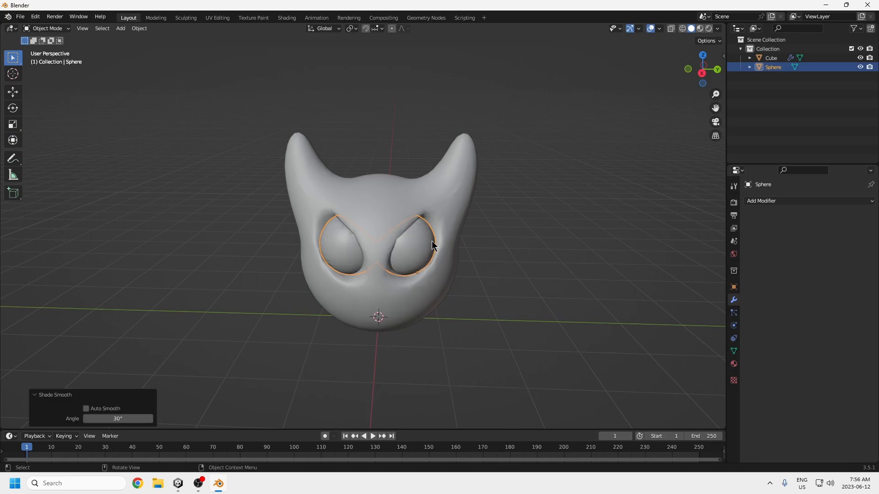
# Step: Make the horned head the active object and switch to sculpting it
pyautogui.click(185, 18)
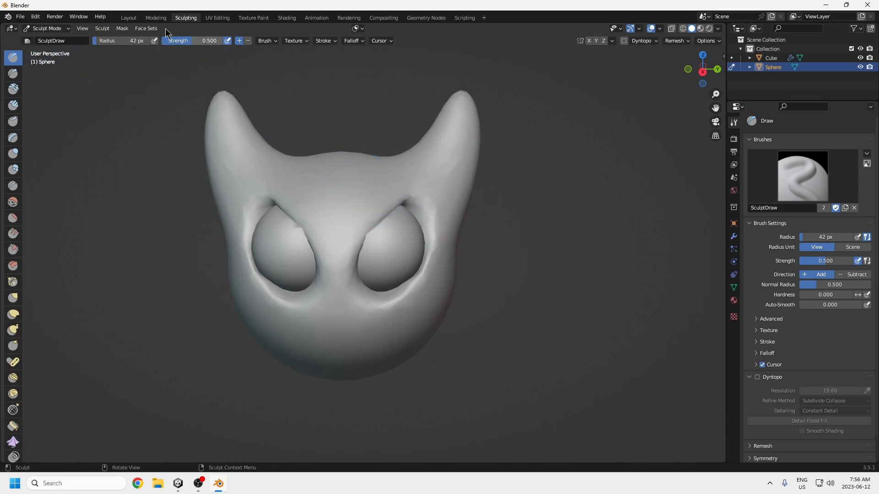
pyautogui.click(129, 18)
pyautogui.click(377, 199)
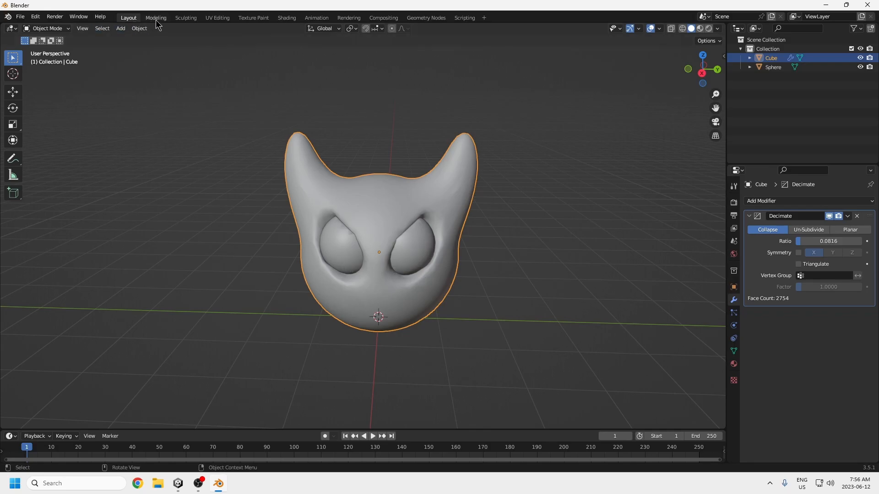
pyautogui.click(185, 21)
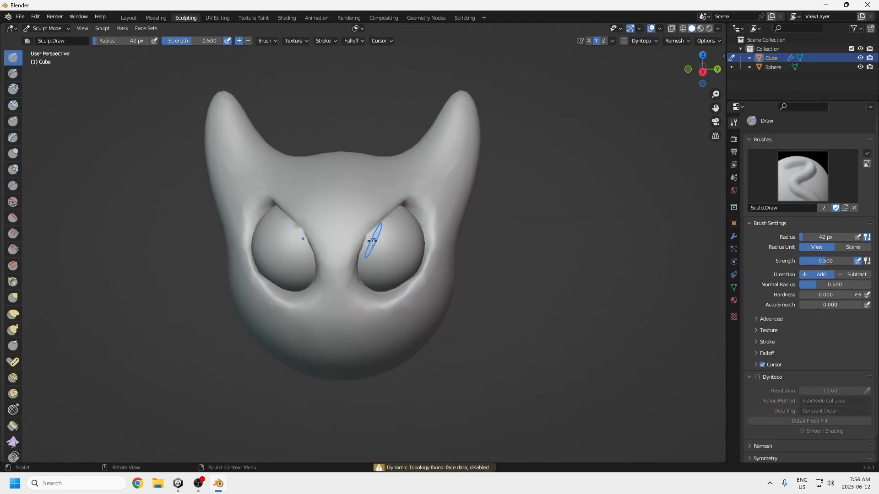
# Step: Build up the head's eye-socket rims around the inner and lower edges of the eyes with mirrored Draw brush strokes
pyautogui.moveTo(361, 241)
pyautogui.mouseDown()
pyautogui.moveTo(405, 204)
pyautogui.moveTo(355, 280)
pyautogui.moveTo(389, 294)
pyautogui.moveTo(406, 289)
pyautogui.moveTo(419, 255)
pyautogui.mouseUp()
pyautogui.moveTo(424, 230)
pyautogui.mouseDown()
pyautogui.moveTo(400, 202)
pyautogui.moveTo(403, 211)
pyautogui.mouseUp()
pyautogui.moveTo(361, 272); pyautogui.dragTo(388, 215)
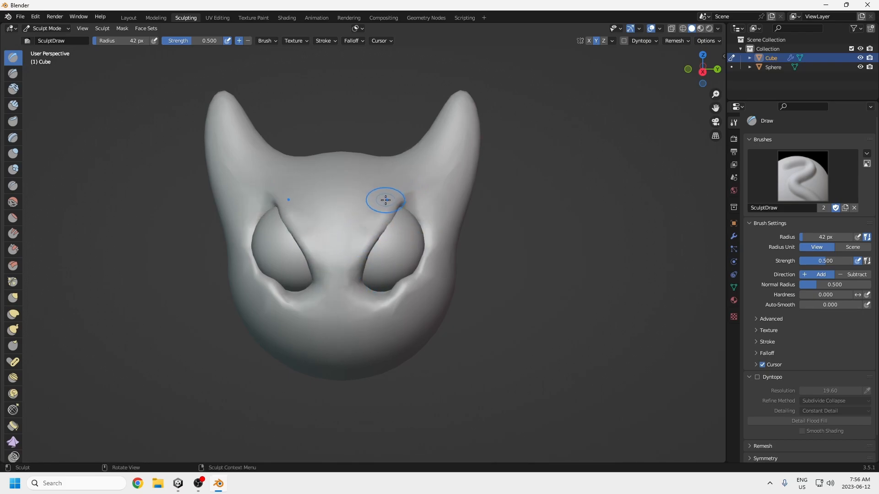
pyautogui.scroll(-3, 397, 267)
pyautogui.scroll(5, 397, 270)
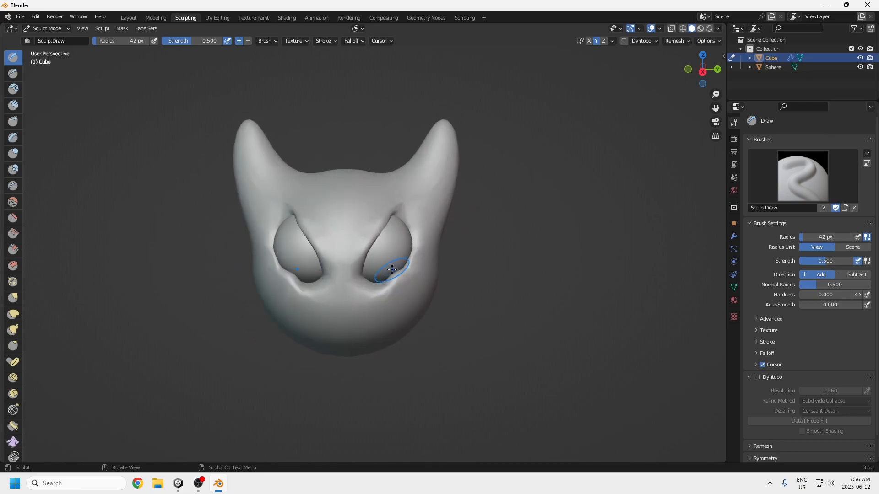
pyautogui.moveTo(370, 240)
pyautogui.keyDown('ctrl'); pyautogui.mouseDown()
pyautogui.moveTo(361, 227)
pyautogui.moveTo(350, 262)
pyautogui.mouseUp(); pyautogui.keyUp('ctrl')
pyautogui.scroll(-3, 351, 275)
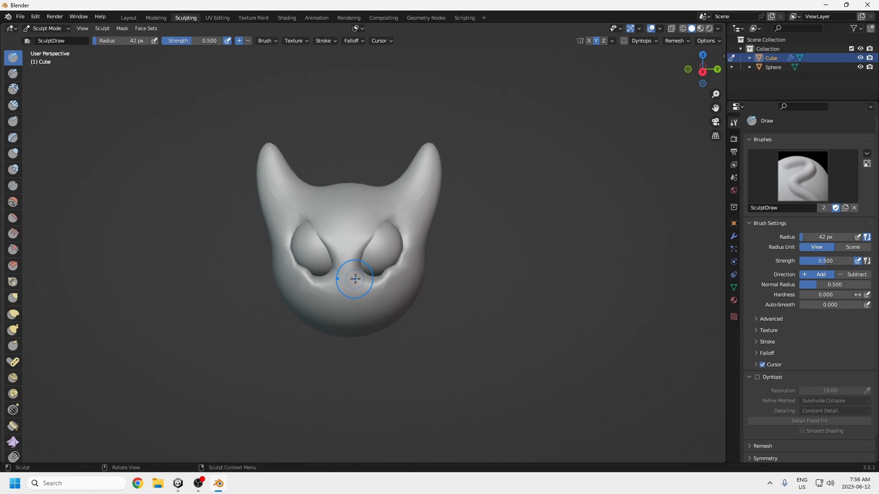
# Step: Enable Dyntopo for sculpting the head mesh
pyautogui.click(762, 378)
pyautogui.click(732, 379)
pyautogui.scroll(4, 360, 253)
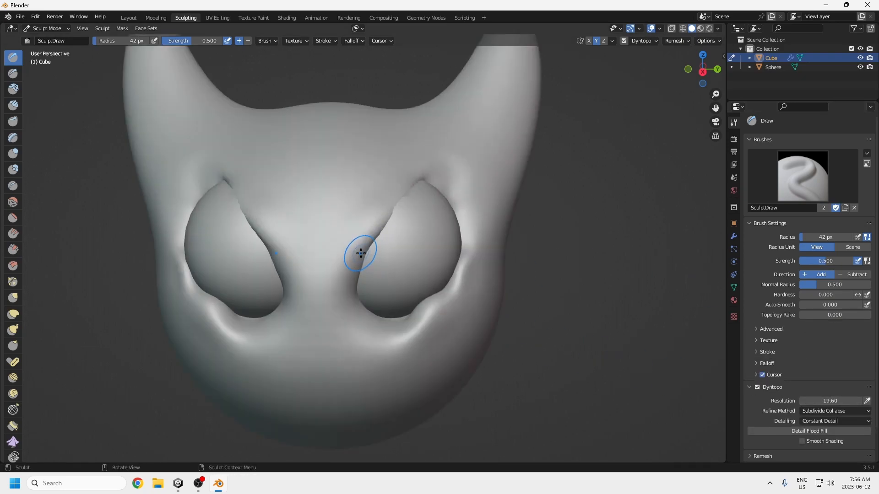
# Step: Try thick brow ridges along the upper and inner edges of the eyes with mirrored Draw strokes, undoing the unwanted strokes
pyautogui.moveTo(437, 179)
pyautogui.mouseDown()
pyautogui.moveTo(408, 194)
pyautogui.moveTo(441, 180)
pyautogui.moveTo(452, 194)
pyautogui.moveTo(408, 183)
pyautogui.moveTo(362, 247)
pyautogui.moveTo(340, 317)
pyautogui.mouseUp()
pyautogui.scroll(-3, 375, 326)
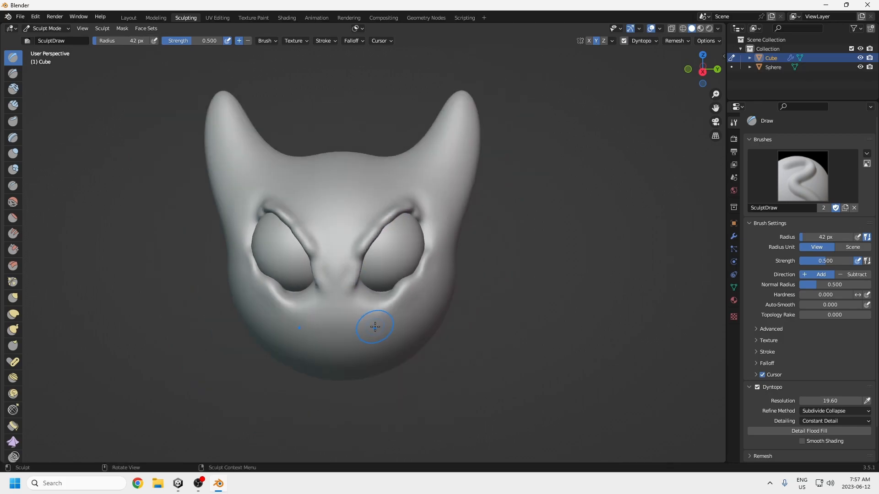
pyautogui.scroll(-2, 401, 293)
pyautogui.scroll(4, 384, 274)
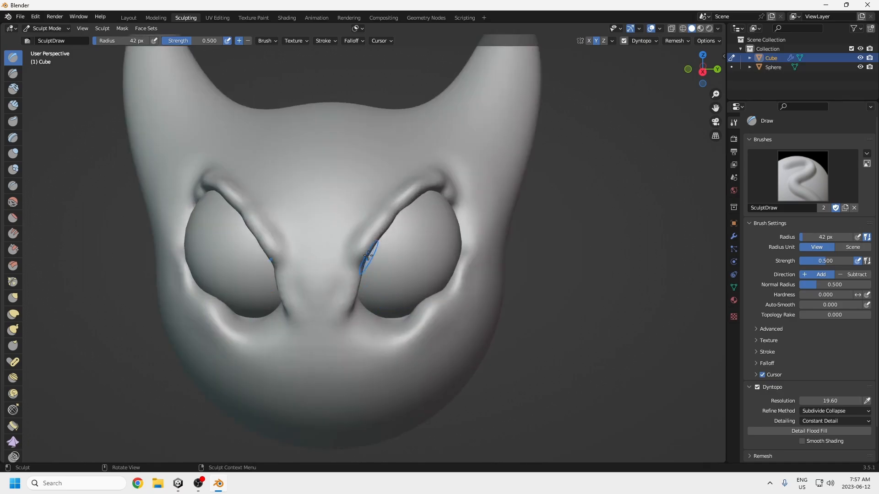
pyautogui.keyDown('ctrl'); pyautogui.moveTo(350, 304); pyautogui.dragTo(373, 228); pyautogui.keyUp('ctrl')
pyautogui.moveTo(421, 187)
pyautogui.keyDown('ctrl'); pyautogui.mouseDown()
pyautogui.moveTo(451, 195)
pyautogui.moveTo(347, 263)
pyautogui.mouseUp(); pyautogui.keyUp('ctrl')
pyautogui.hotkey('ctrl', 'z')
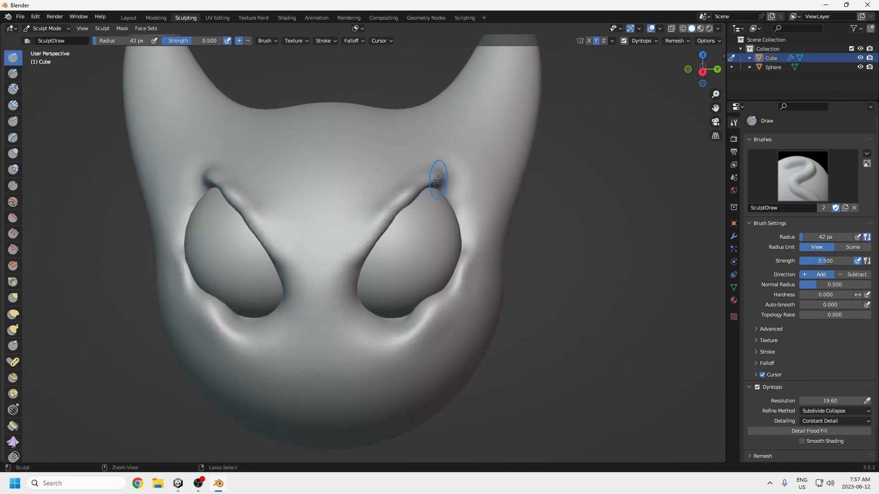
# Step: Sculpt mirrored brow ridges from the inner eye corners out past the upper outer corners, and build up the lower eye rims
pyautogui.moveTo(435, 184)
pyautogui.mouseDown()
pyautogui.moveTo(364, 241)
pyautogui.moveTo(351, 298)
pyautogui.mouseUp()
pyautogui.moveTo(429, 190)
pyautogui.mouseDown()
pyautogui.moveTo(451, 177)
pyautogui.moveTo(421, 190)
pyautogui.moveTo(473, 165)
pyautogui.moveTo(471, 193)
pyautogui.mouseUp()
pyautogui.scroll(-4, 426, 259)
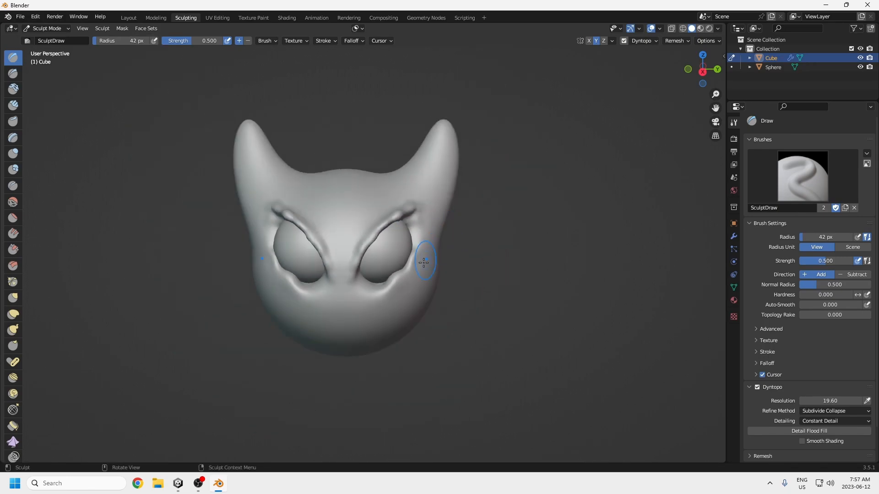
pyautogui.scroll(1, 388, 287)
pyautogui.moveTo(372, 292); pyautogui.dragTo(373, 300)
pyautogui.moveTo(374, 298); pyautogui.dragTo(374, 293)
pyautogui.moveTo(373, 293)
pyautogui.mouseDown()
pyautogui.moveTo(407, 282)
pyautogui.moveTo(372, 290)
pyautogui.mouseUp()
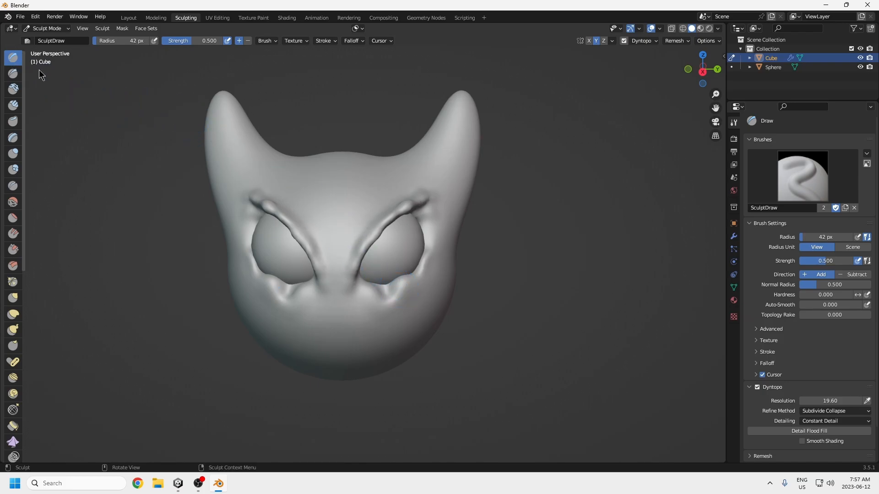
# Step: Smooth the brow ridges and lower eye rims into the surrounding surface of the head
pyautogui.moveTo(419, 207)
pyautogui.keyDown('shift'); pyautogui.mouseDown()
pyautogui.moveTo(398, 208)
pyautogui.moveTo(378, 230)
pyautogui.moveTo(366, 290)
pyautogui.moveTo(412, 200)
pyautogui.moveTo(412, 276)
pyautogui.moveTo(372, 274)
pyautogui.moveTo(345, 330)
pyautogui.mouseUp(); pyautogui.keyUp('shift')
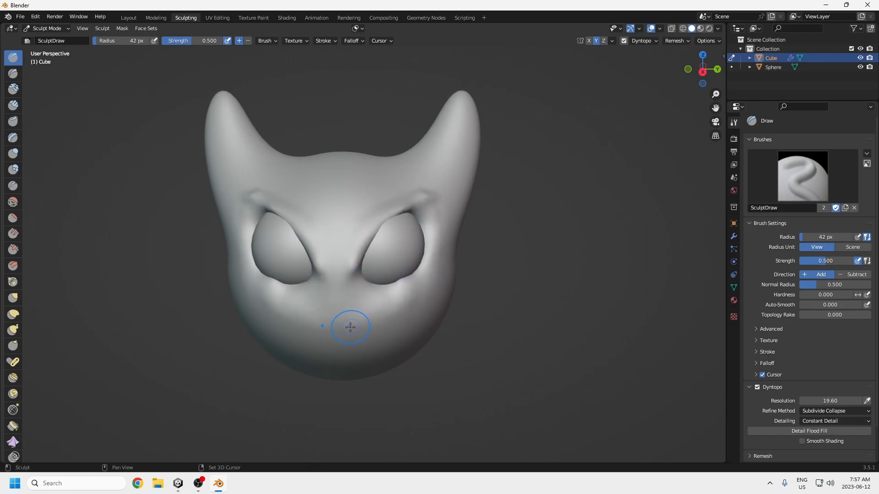
pyautogui.scroll(-2, 342, 305)
pyautogui.scroll(2, 348, 309)
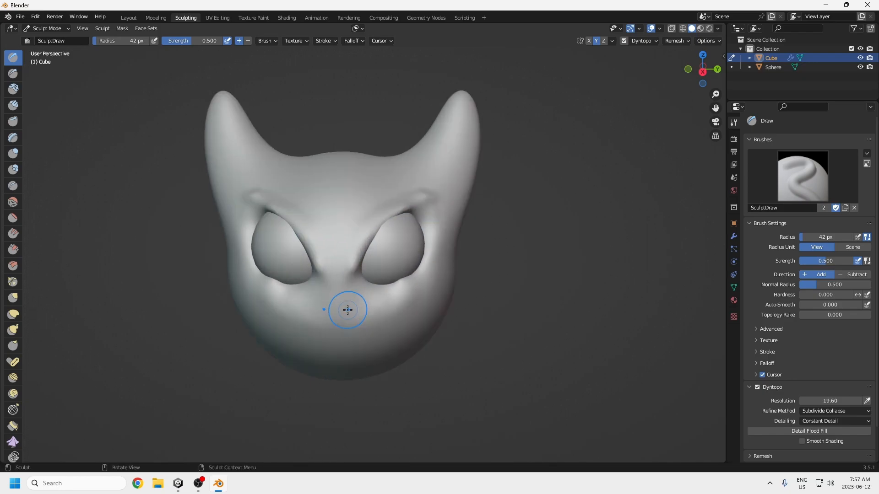
# Step: Refine the brows, inner corners and lower rims around both eyes with mirrored Draw brush strokes
pyautogui.keyDown('shift'); pyautogui.moveTo(361, 278); pyautogui.dragTo(418, 216); pyautogui.keyUp('shift')
pyautogui.keyDown('ctrl'); pyautogui.moveTo(363, 274); pyautogui.dragTo(385, 231); pyautogui.keyUp('ctrl')
pyautogui.keyDown('ctrl'); pyautogui.moveTo(391, 290); pyautogui.dragTo(387, 301); pyautogui.keyUp('ctrl')
pyautogui.moveTo(423, 222)
pyautogui.keyDown('ctrl'); pyautogui.mouseDown()
pyautogui.moveTo(399, 284)
pyautogui.moveTo(359, 287)
pyautogui.moveTo(406, 213)
pyautogui.moveTo(429, 206)
pyautogui.mouseUp(); pyautogui.keyUp('ctrl')
pyautogui.keyDown('shift'); pyautogui.moveTo(369, 300); pyautogui.dragTo(412, 276); pyautogui.keyUp('shift')
pyautogui.moveTo(387, 298)
pyautogui.keyDown('shift'); pyautogui.mouseDown()
pyautogui.moveTo(430, 249)
pyautogui.moveTo(403, 300)
pyautogui.moveTo(353, 247)
pyautogui.moveTo(356, 225)
pyautogui.moveTo(341, 287)
pyautogui.mouseUp(); pyautogui.keyUp('shift')
pyautogui.scroll(-2, 348, 326)
pyautogui.scroll(1, 349, 323)
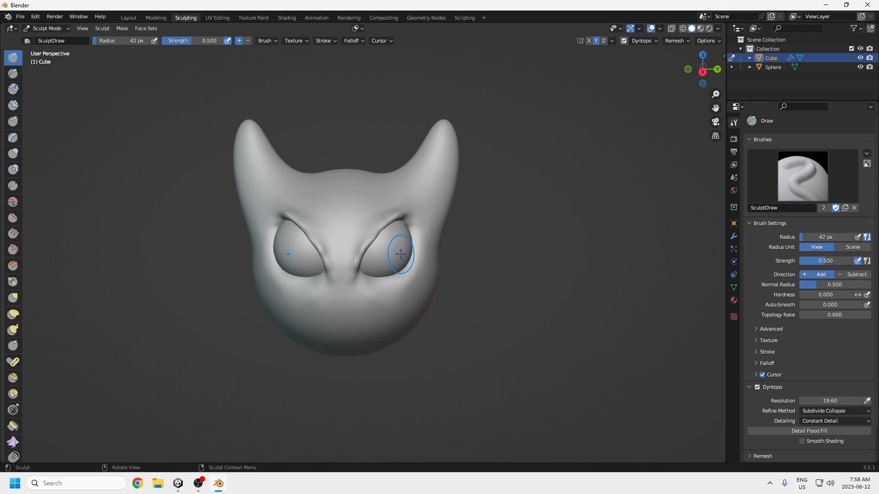
# Step: Return to the Layout workspace and apply Shade Smooth to the horned head
pyautogui.click(128, 18)
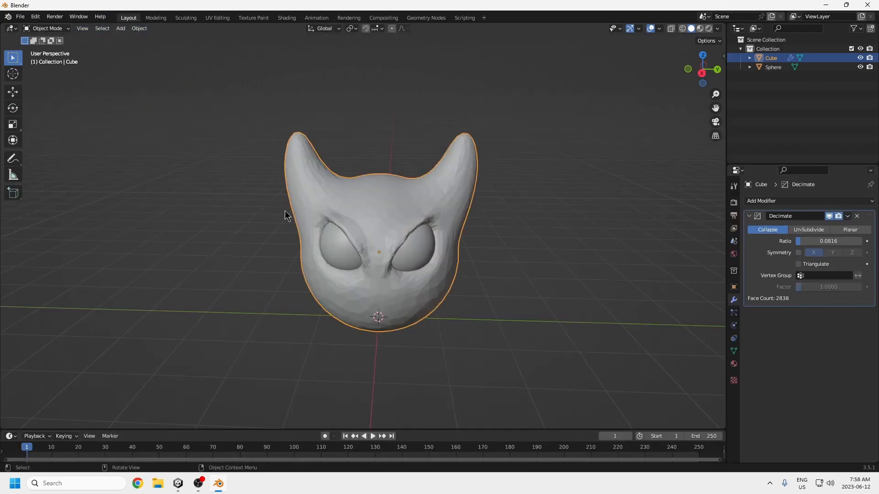
pyautogui.moveTo(466, 334); pyautogui.dragTo(466, 312, button='middle')
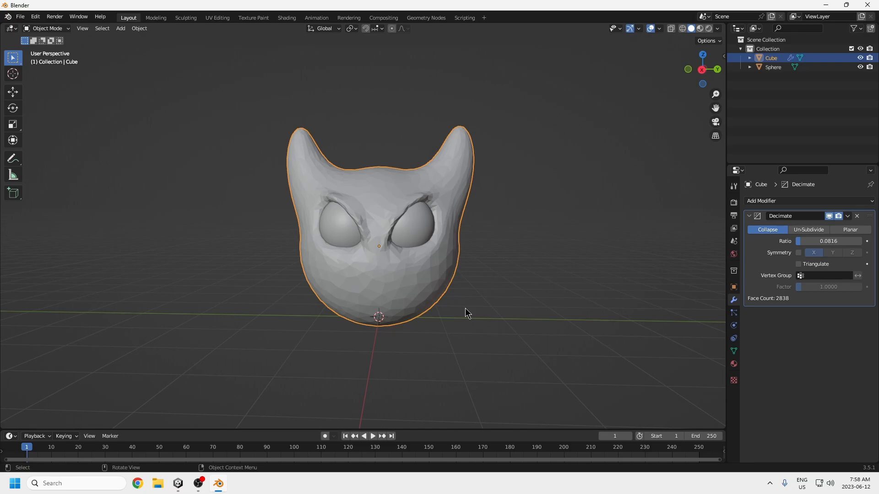
pyautogui.rightClick(406, 271)
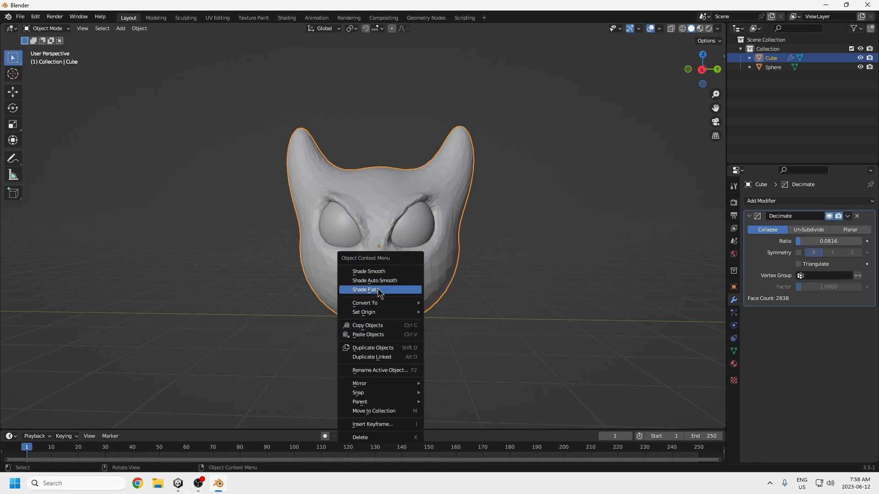
pyautogui.click(369, 271)
pyautogui.moveTo(473, 299)
pyautogui.mouseDown(button='middle')
pyautogui.moveTo(446, 314)
pyautogui.moveTo(332, 326)
pyautogui.moveTo(470, 316)
pyautogui.mouseUp(button='middle')
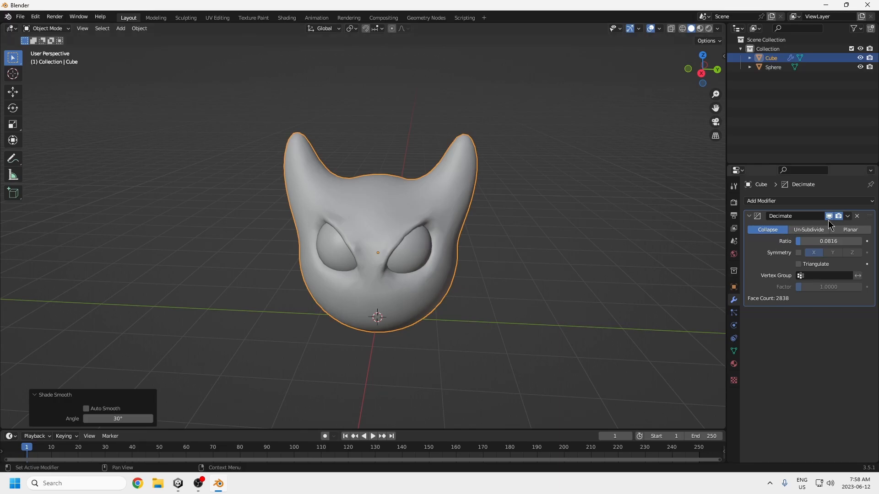
# Step: Apply the Decimate modifier on the horned head
pyautogui.click(847, 216)
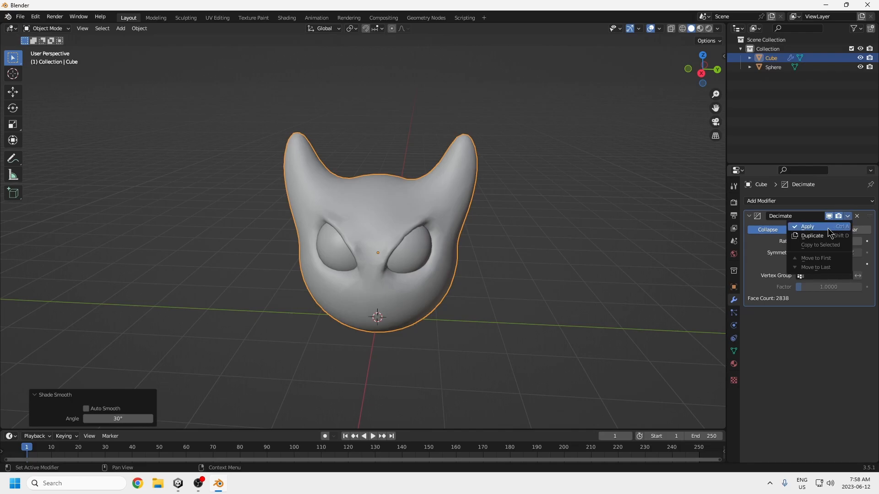
pyautogui.click(809, 227)
pyautogui.moveTo(635, 269); pyautogui.dragTo(474, 269, button='middle')
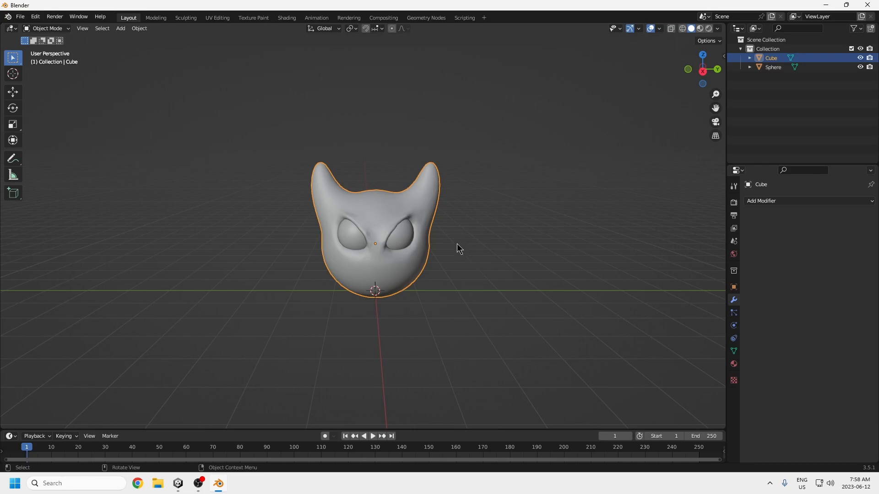
pyautogui.scroll(-3, 457, 242)
pyautogui.press('g')
pyautogui.press('z')
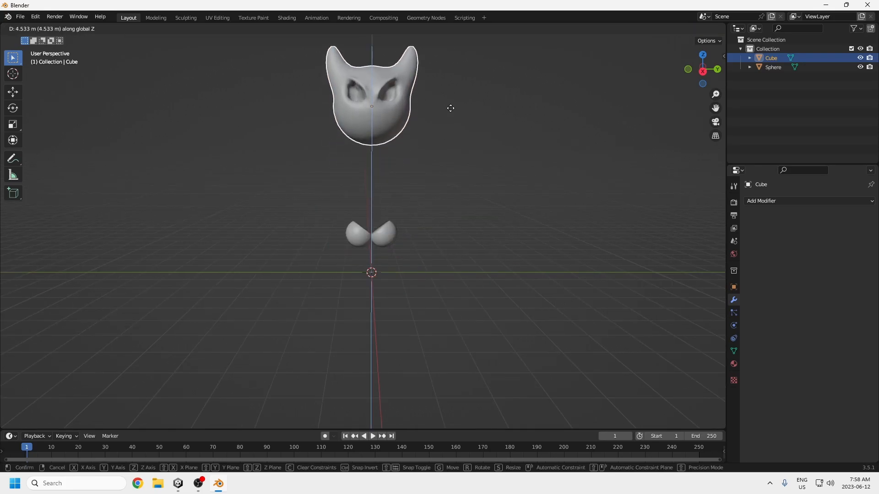
pyautogui.press('Escape')
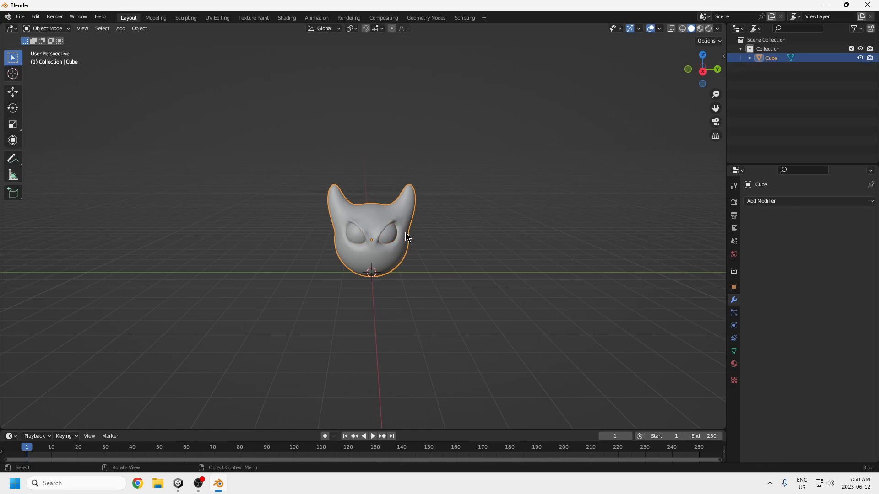
# Step: Raise the combined head and eyes about 5.34 m along the Z axis
pyautogui.press('g')
pyautogui.press('z')
pyautogui.click(426, 76)
pyautogui.scroll(-3, 418, 189)
pyautogui.keyDown('shift'); pyautogui.moveTo(418, 189); pyautogui.dragTo(417, 224, button='middle'); pyautogui.keyUp('shift')
pyautogui.scroll(3, 368, 222)
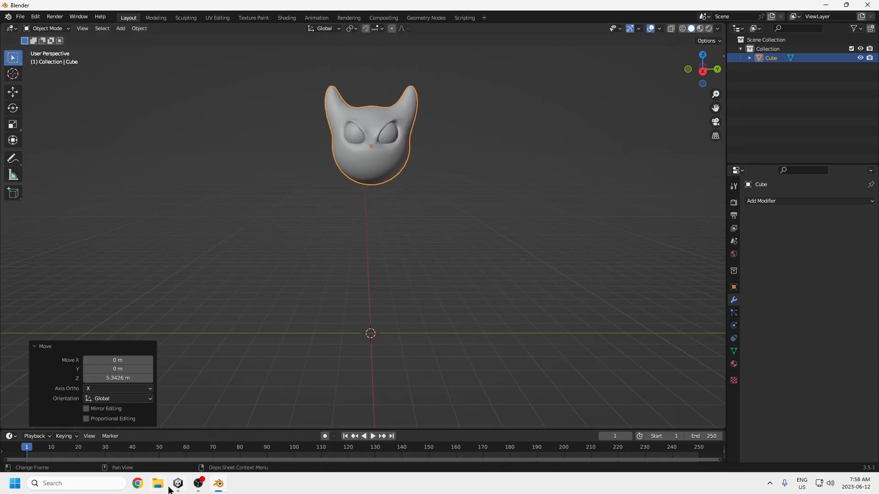
# Step: Check the boss in Unity's game view, return to Blender and scale the head up by a factor of about 1.37
pyautogui.click(183, 489)
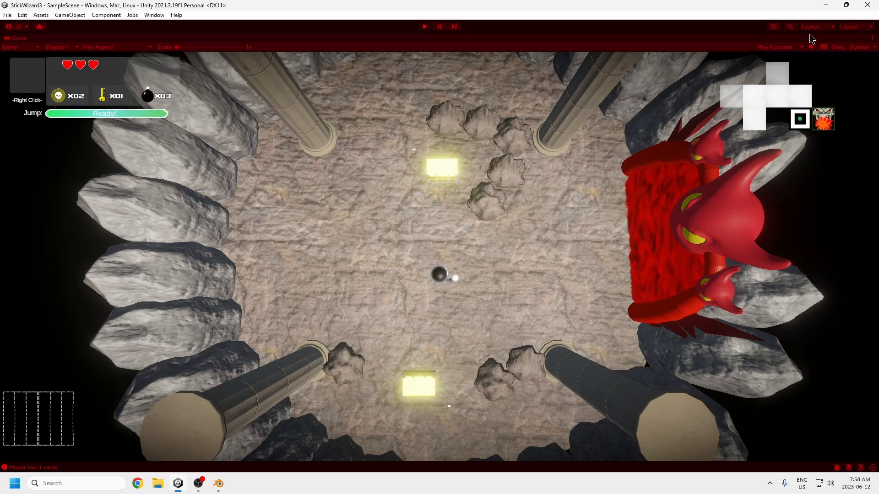
pyautogui.click(218, 483)
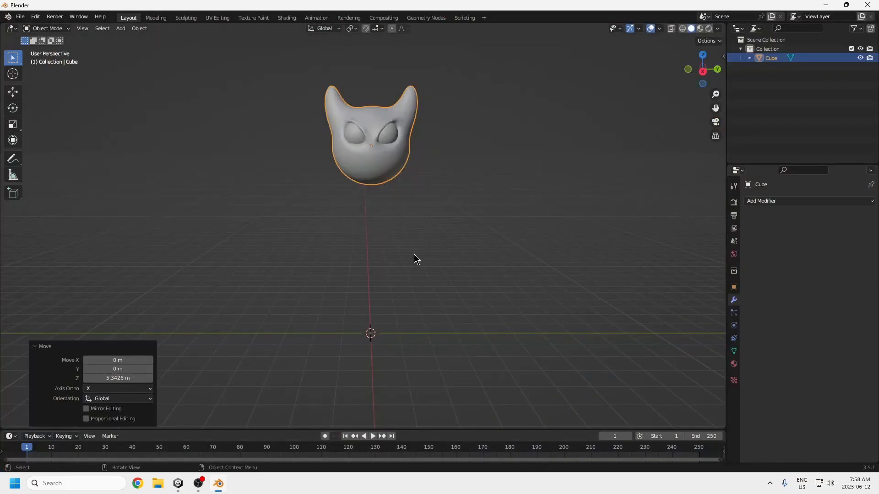
pyautogui.press('s')
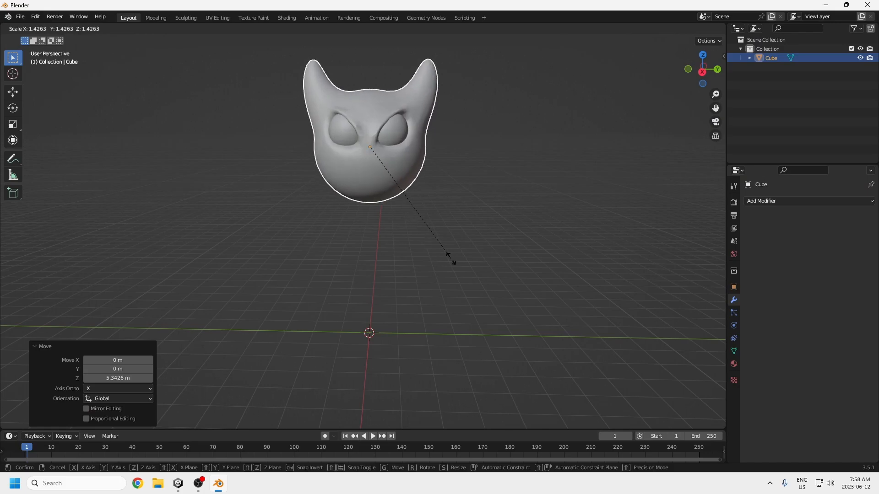
pyautogui.click(447, 255)
pyautogui.scroll(-3, 439, 293)
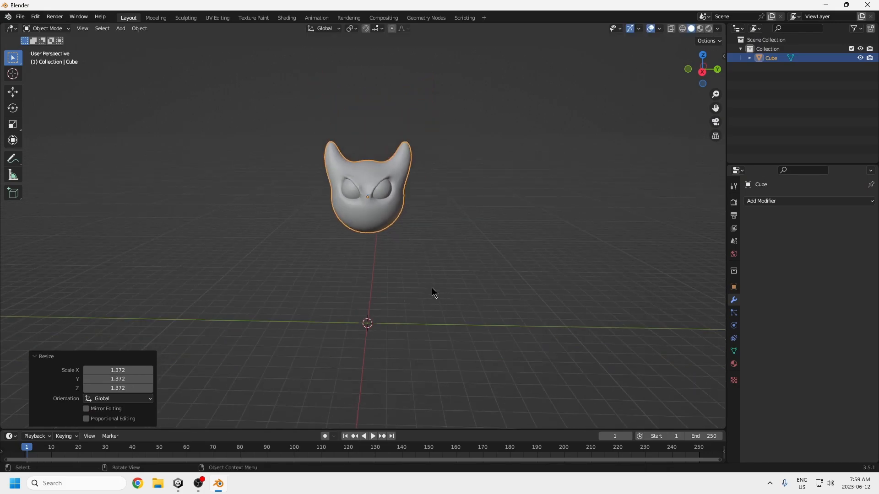
# Step: Duplicate the large head and place the copy about 5.3 m along the positive Y axis
pyautogui.hotkey('shift', 'd')
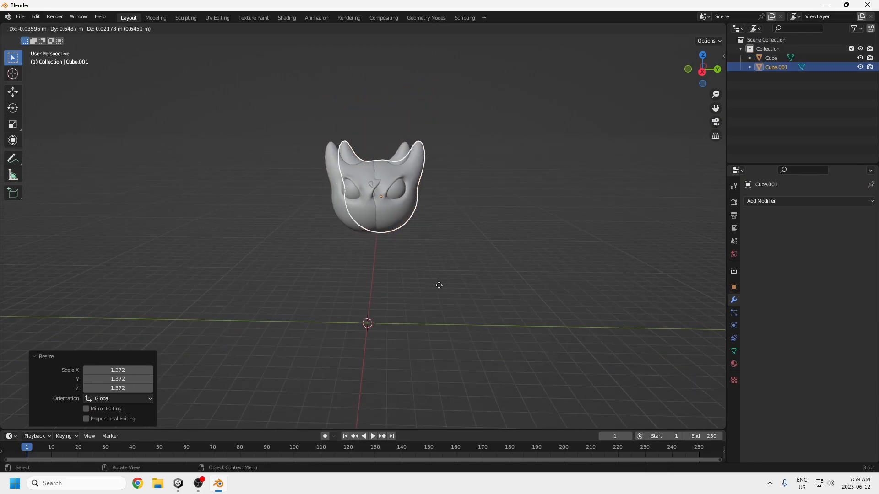
pyautogui.press('x')
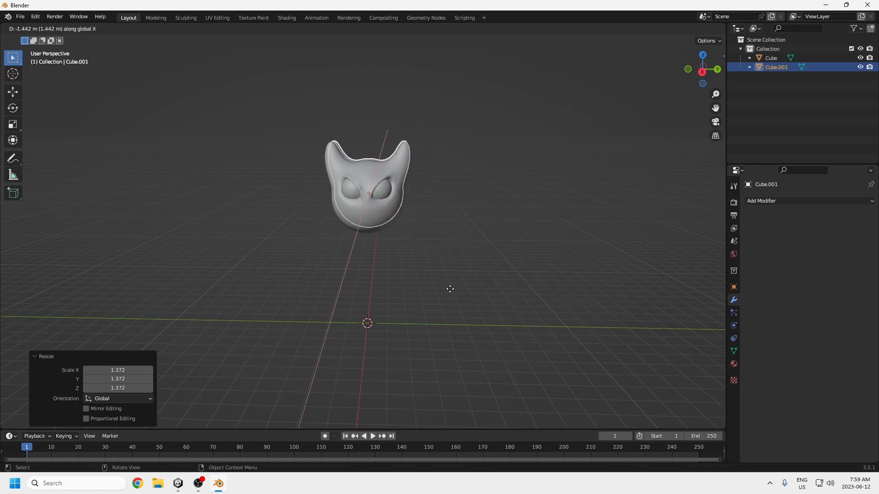
pyautogui.press('y')
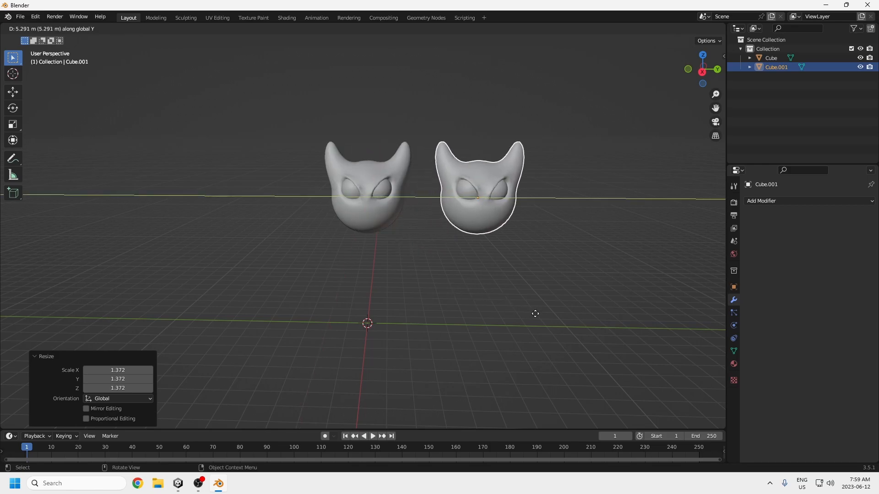
pyautogui.click(538, 317)
# Step: Scale the duplicated head to about 0.49 of its size and lower it about 1.14 m along Z
pyautogui.press('s')
pyautogui.click(507, 255)
pyautogui.press('g')
pyautogui.press('z')
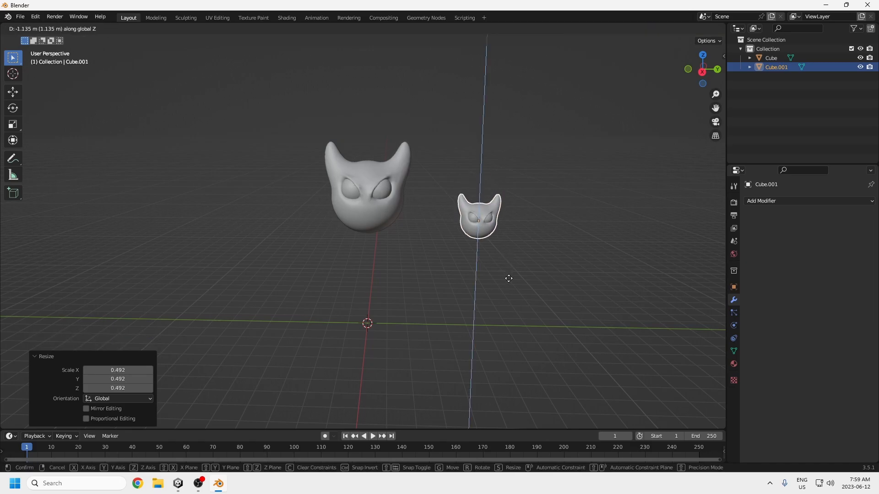
pyautogui.click(509, 278)
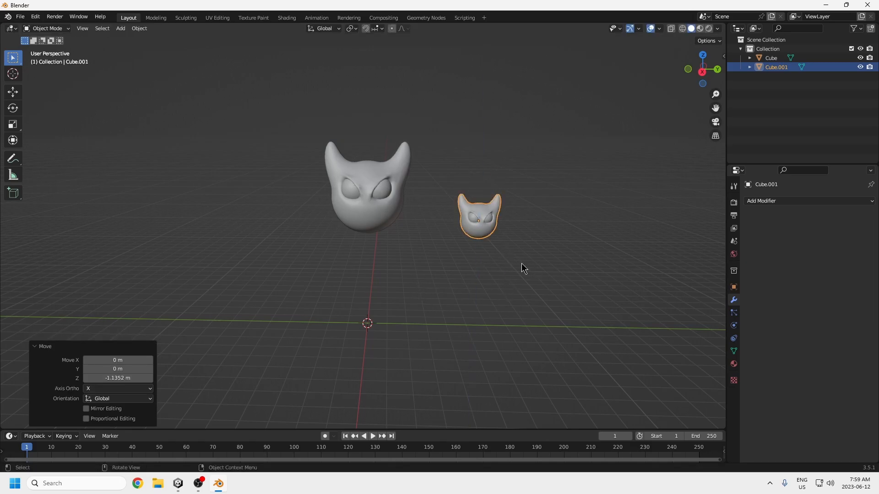
# Step: Duplicate the small head and place the copy on the large head's other side, about -10.64 m along Y
pyautogui.hotkey('shift', 'd')
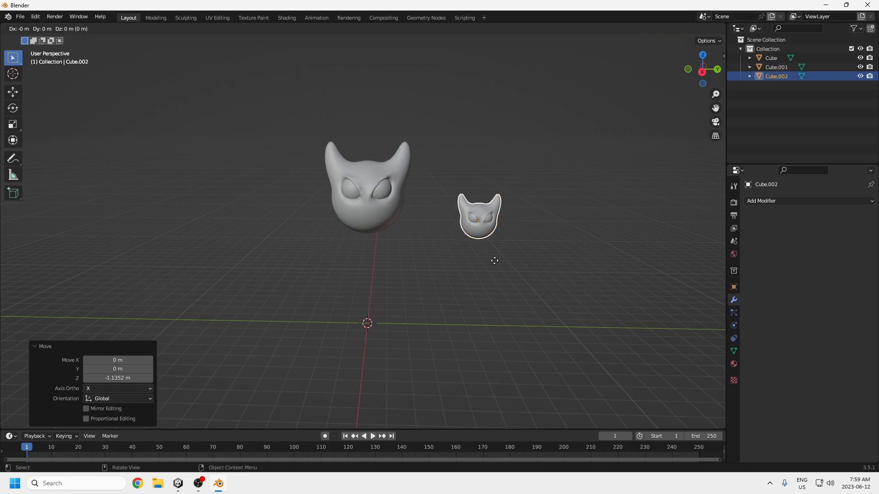
pyautogui.press('y')
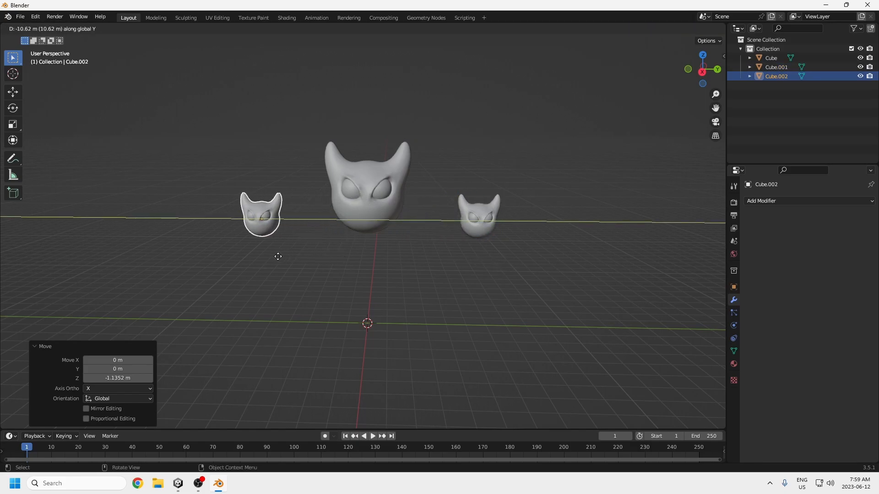
pyautogui.click(277, 256)
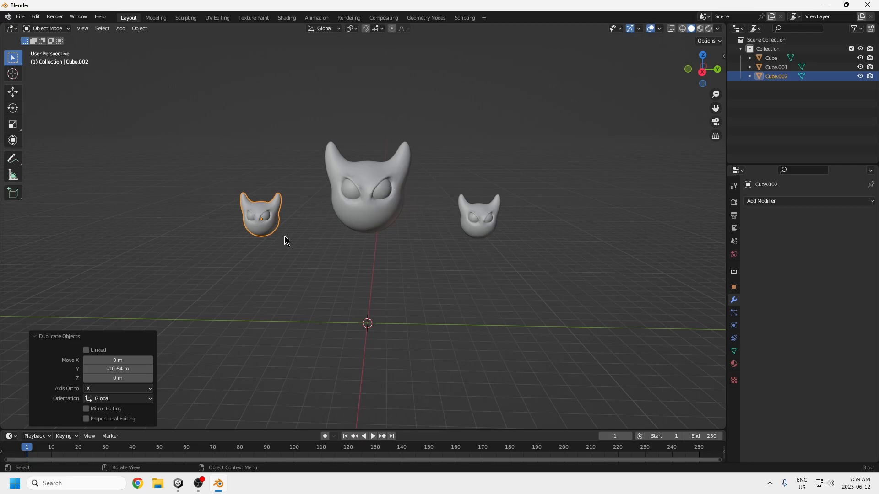
# Step: Add a mesh cylinder at the world origin and move it about 7.21 m along the Y axis
pyautogui.keyDown('shift'); pyautogui.moveTo(499, 356); pyautogui.dragTo(474, 348, button='middle'); pyautogui.keyUp('shift')
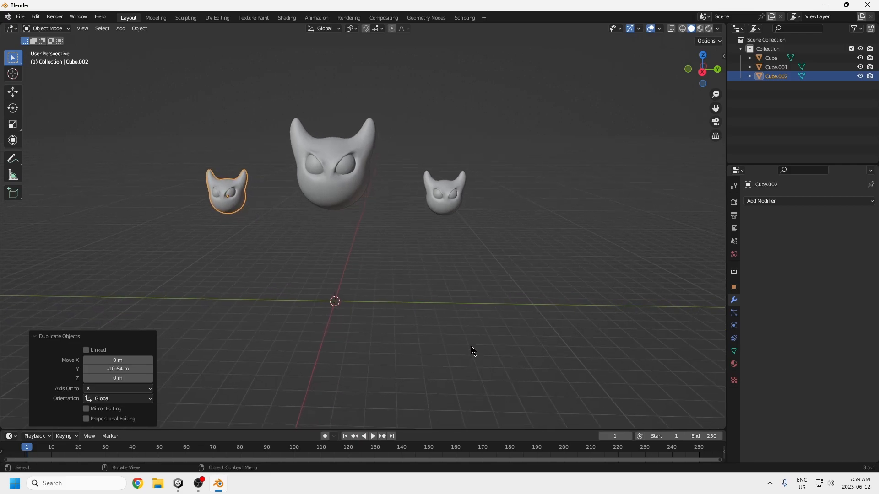
pyautogui.hotkey('shift', 'a')
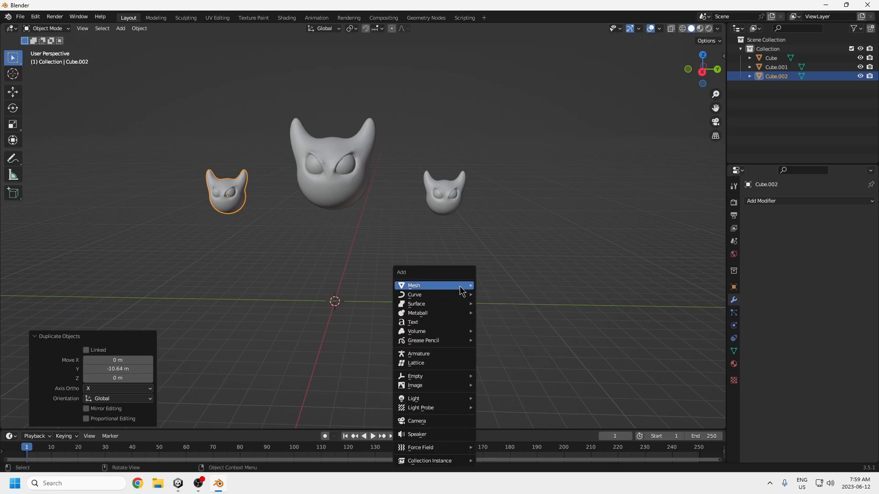
pyautogui.moveTo(460, 285)
pyautogui.click(499, 332)
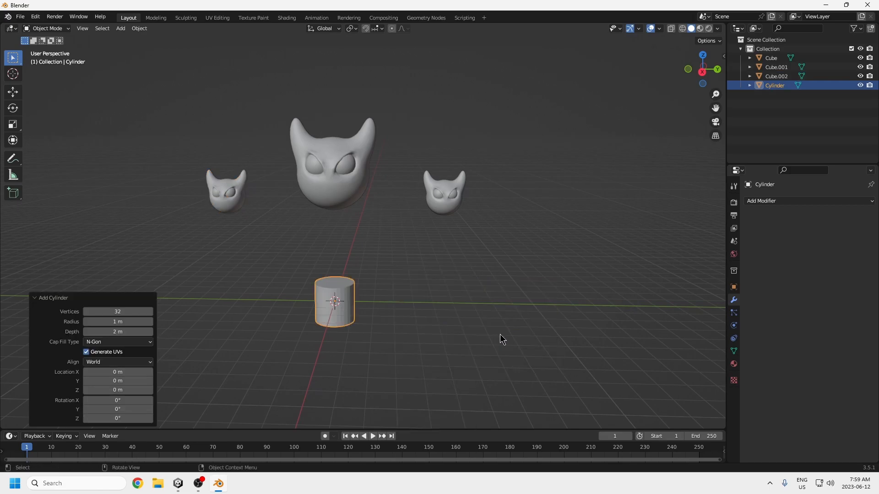
pyautogui.press('g')
pyautogui.press('x')
pyautogui.press('y')
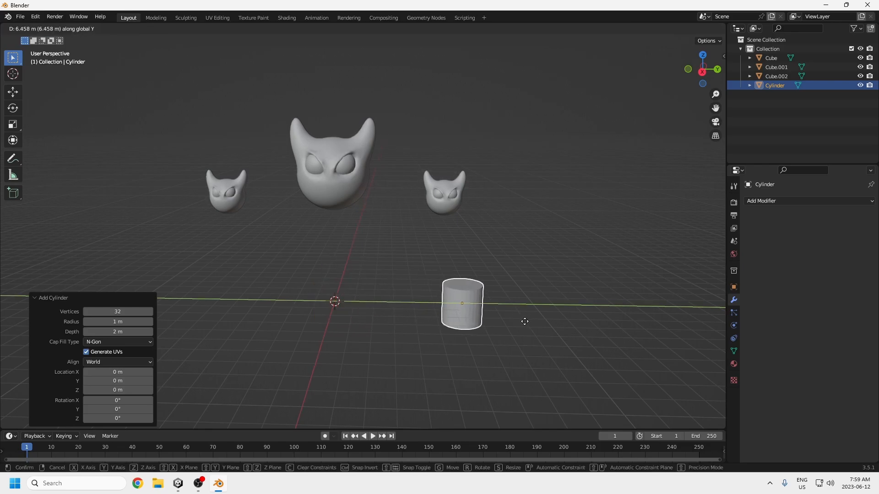
pyautogui.click(540, 330)
# Step: Raise all three heads together about 1.79 m along the Z axis
pyautogui.scroll(5, 503, 312)
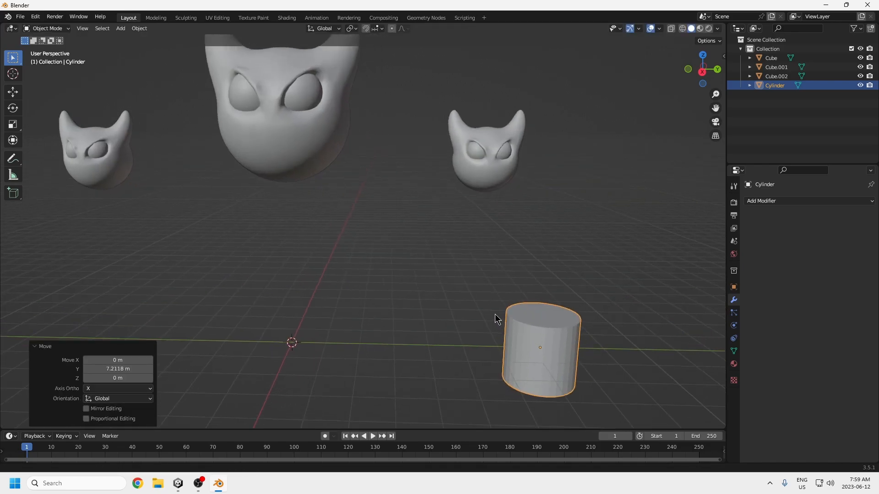
pyautogui.scroll(-4, 398, 243)
pyautogui.moveTo(436, 129); pyautogui.dragTo(216, 223)
pyautogui.press('g')
pyautogui.press('z')
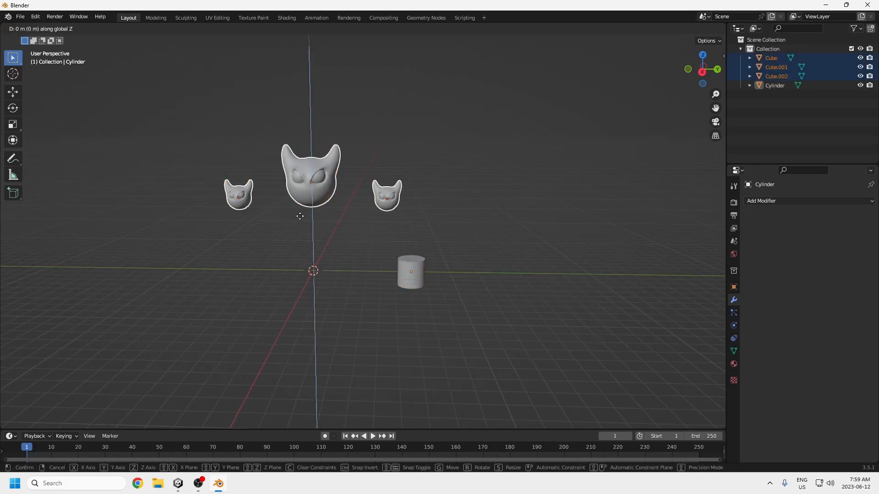
pyautogui.click(300, 191)
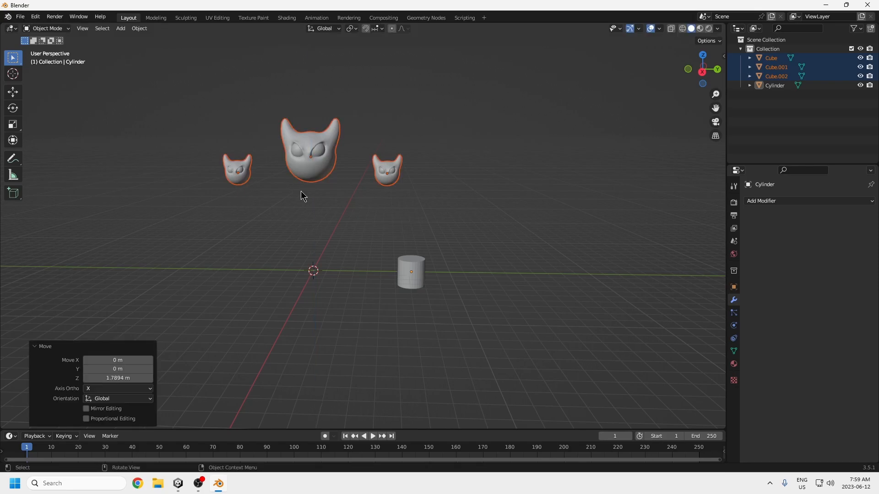
# Step: Raise the cylinder about 1.02 m along Z so its base rests on the ground line
pyautogui.click(419, 270)
pyautogui.scroll(3, 431, 280)
pyautogui.keyDown('shift'); pyautogui.moveTo(467, 303); pyautogui.dragTo(405, 265, button='middle'); pyautogui.keyUp('shift')
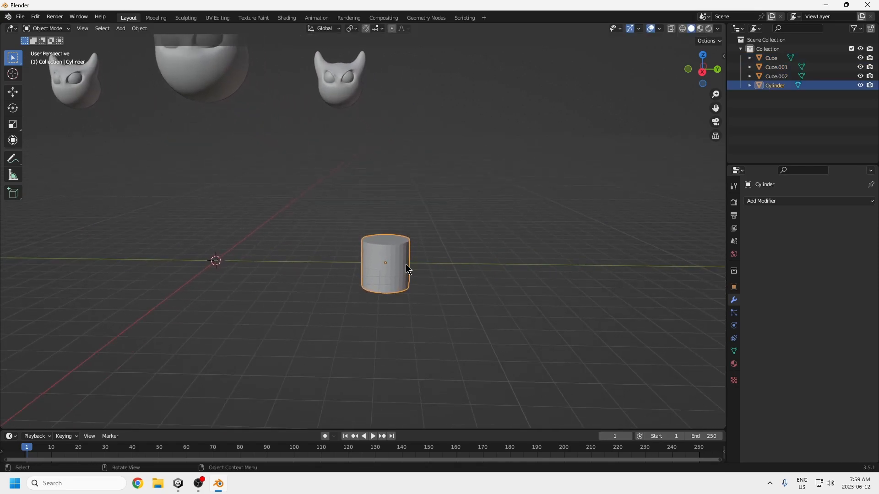
pyautogui.press('KP_3')
pyautogui.press('g')
pyautogui.press('z')
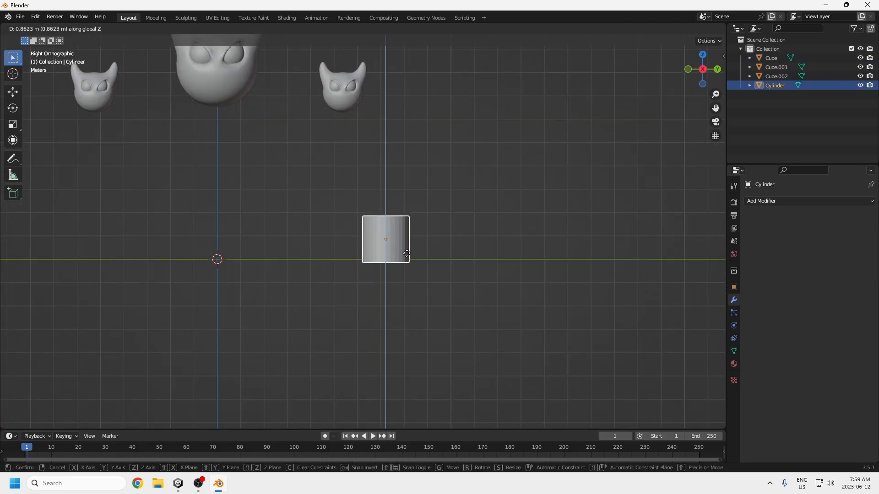
pyautogui.click(411, 256)
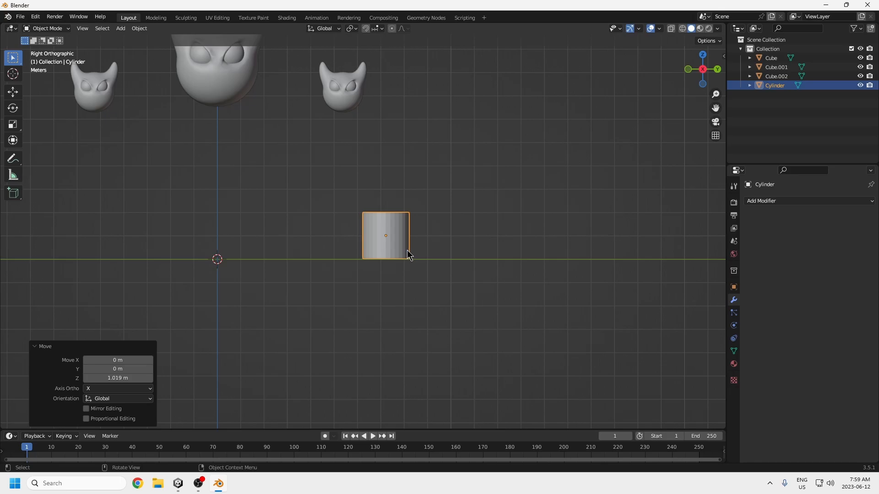
# Step: Scale the cylinder to about 0.44 in X and Y with Z locked, and shorten it along Z
pyautogui.moveTo(414, 276)
pyautogui.mouseDown(button='middle')
pyautogui.moveTo(400, 283)
pyautogui.moveTo(431, 277)
pyautogui.mouseUp(button='middle')
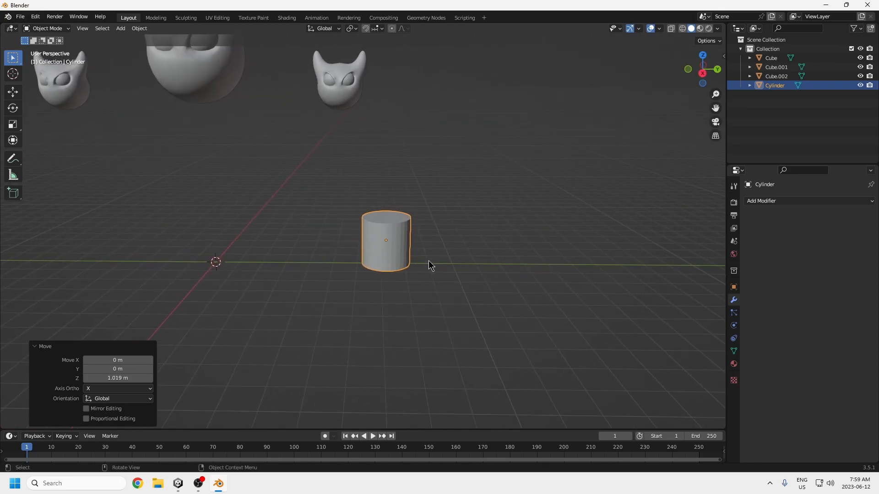
pyautogui.press('s')
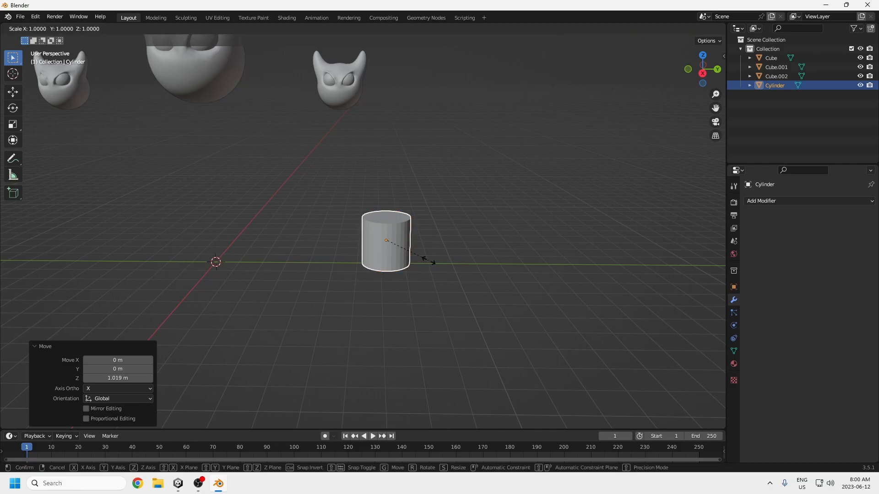
pyautogui.hotkey('shift', 'z')
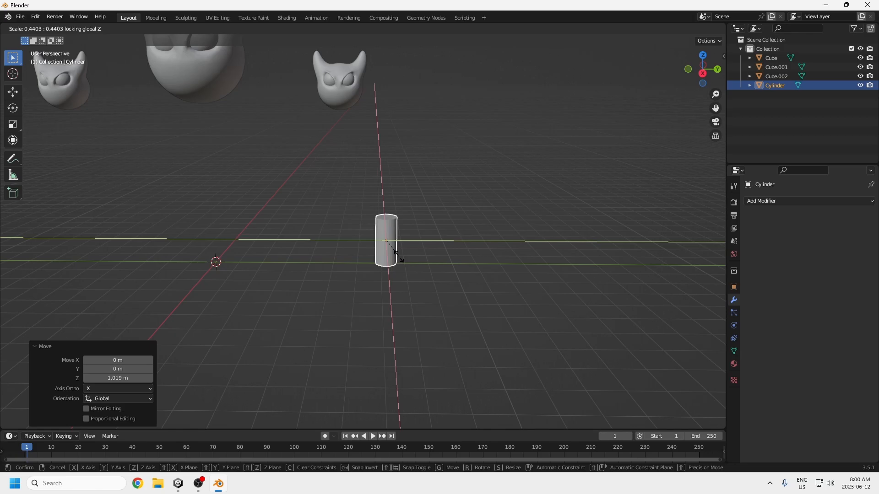
pyautogui.click(400, 260)
pyautogui.press('s')
pyautogui.press('z')
pyautogui.click(396, 230)
# Step: Lower the cylinder about 0.73 m along Z and nudge it up about 0.04 m to rest on the ground line
pyautogui.press('g')
pyautogui.press('z')
pyautogui.click(393, 259)
pyautogui.press('KP_3')
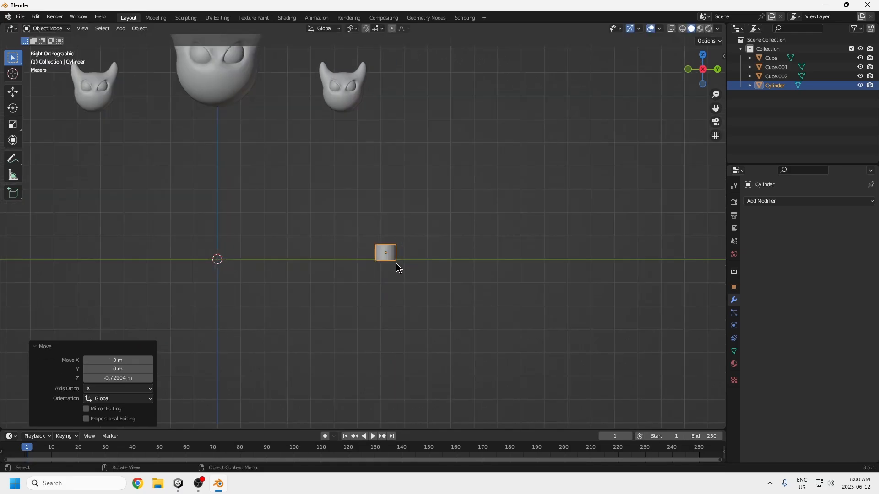
pyautogui.press('g')
pyautogui.press('z')
pyautogui.click(401, 260)
# Step: Put the cylinder in Edit Mode with face selection and select its top face
pyautogui.moveTo(404, 260); pyautogui.dragTo(409, 261, button='middle')
pyautogui.click(46, 29)
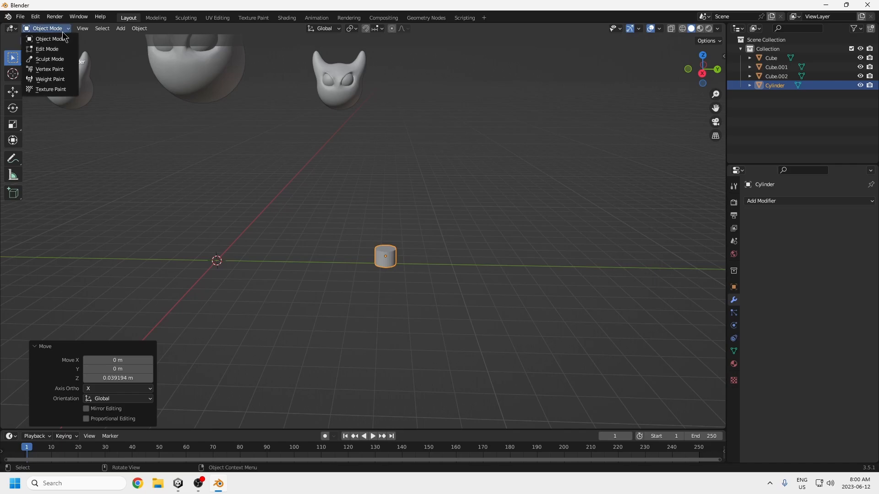
pyautogui.click(44, 49)
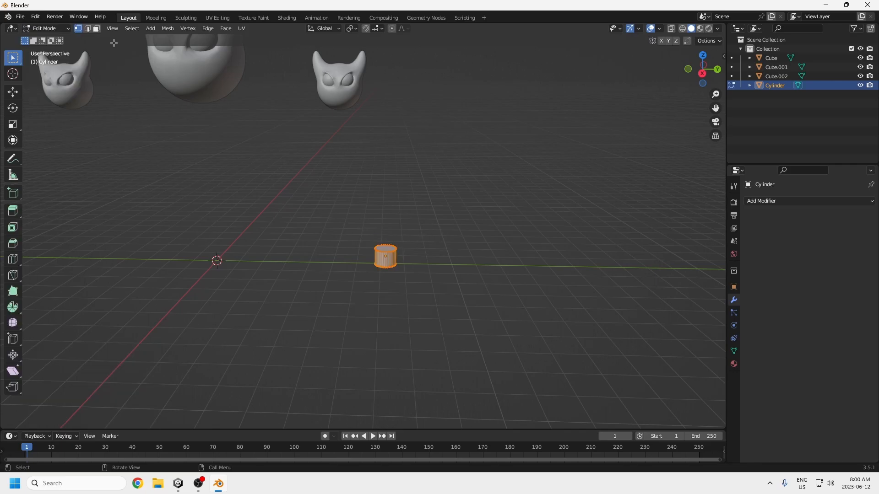
pyautogui.click(97, 30)
pyautogui.click(390, 249)
# Step: Extrude the cylinder's top face about 1.48 m up and -0.33 m along Y, and rotate it about -7.33° in side view
pyautogui.moveTo(403, 262)
pyautogui.mouseDown(button='middle')
pyautogui.moveTo(400, 246)
pyautogui.moveTo(418, 263)
pyautogui.mouseUp(button='middle')
pyautogui.scroll(3, 388, 235)
pyautogui.press('KP_3')
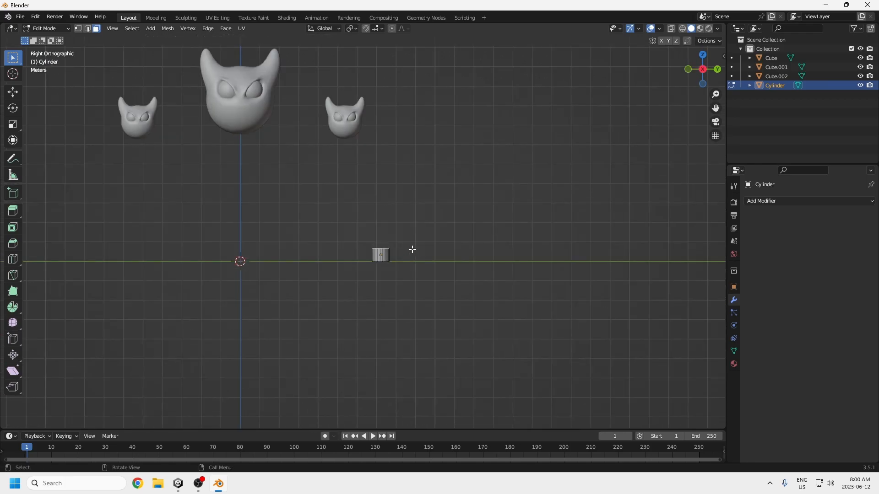
pyautogui.press('e')
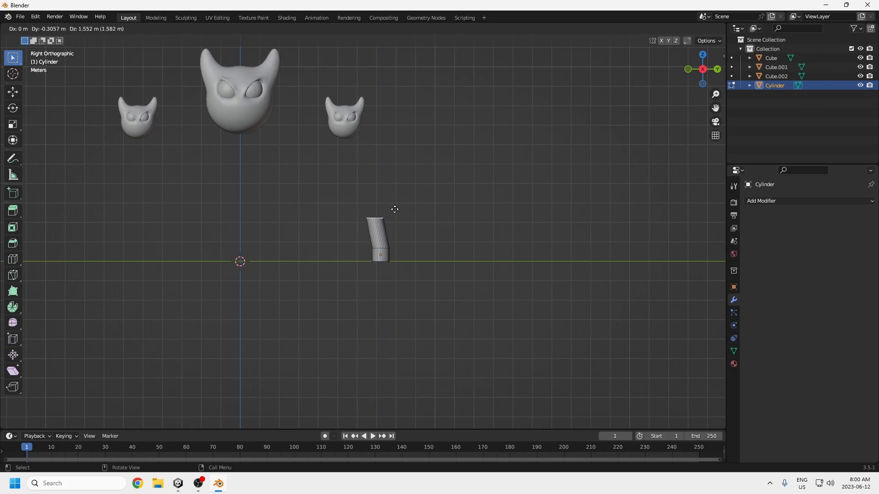
pyautogui.click(395, 210)
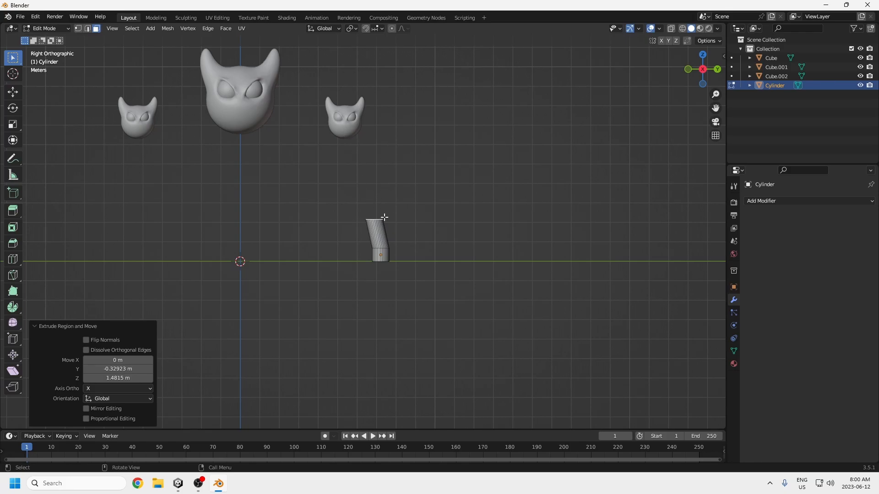
pyautogui.press('r')
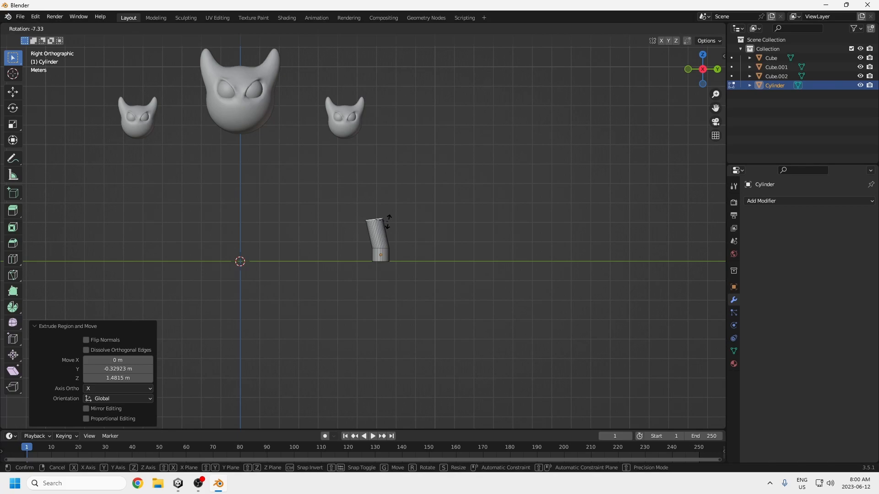
pyautogui.click(388, 222)
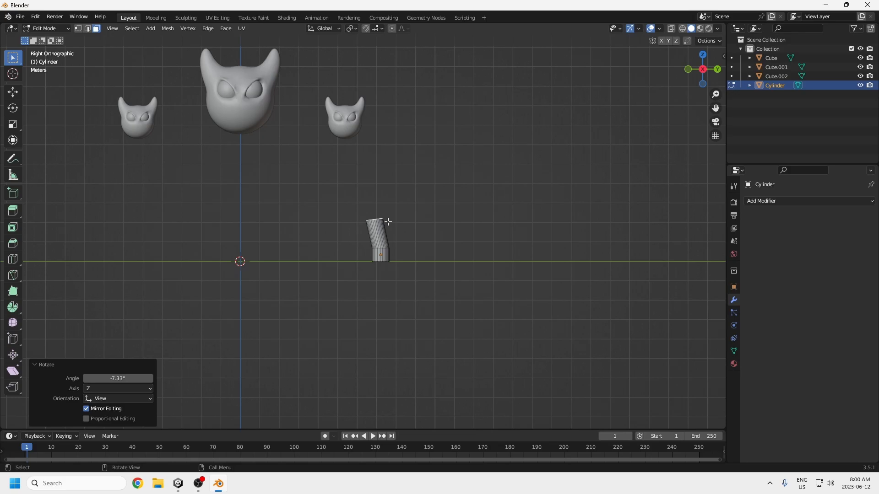
# Step: Extrude the tilted top face about 1.62 m up along Z and -0.42 m along Y in side view
pyautogui.moveTo(371, 212); pyautogui.dragTo(316, 229, button='middle')
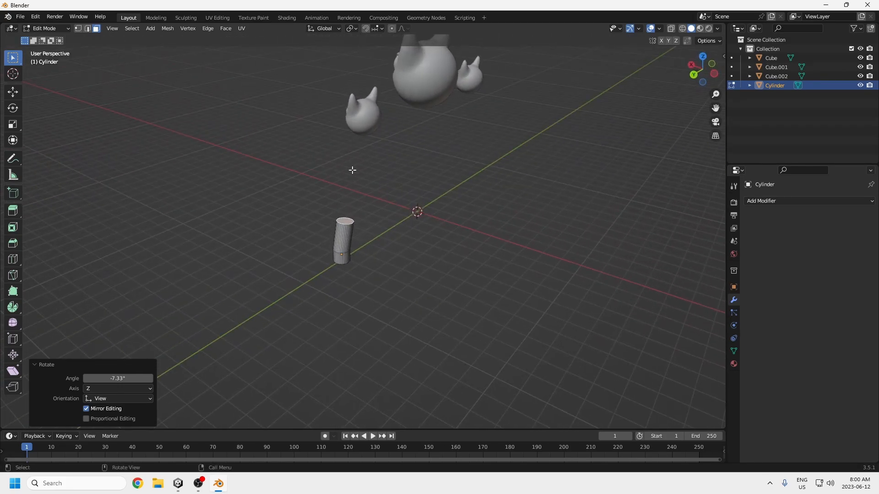
pyautogui.moveTo(352, 181); pyautogui.dragTo(378, 203, button='middle')
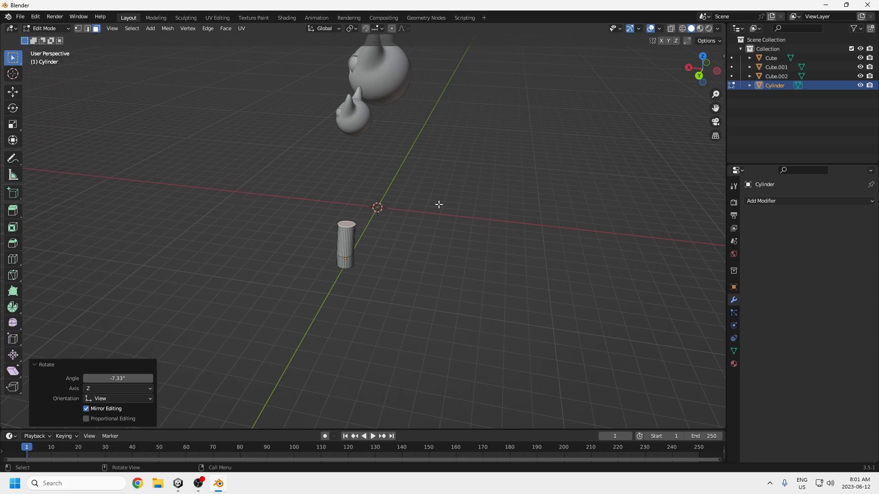
pyautogui.press('KP_3')
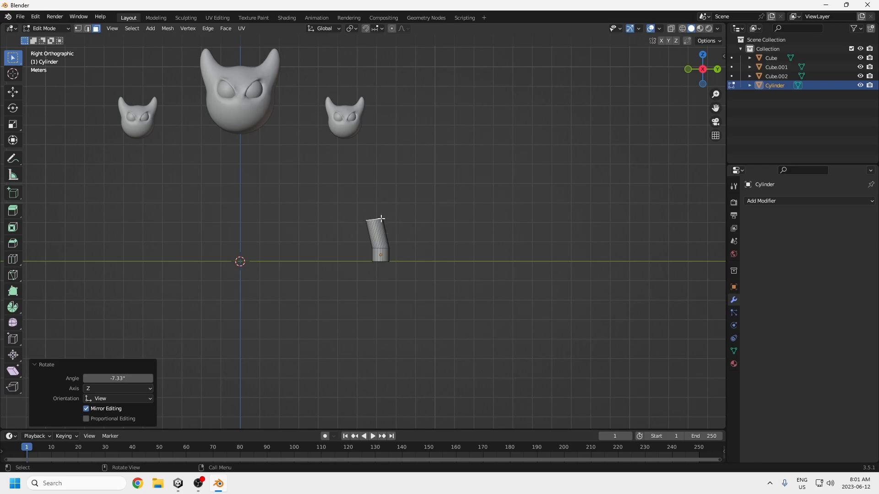
pyautogui.press('e')
pyautogui.press('z')
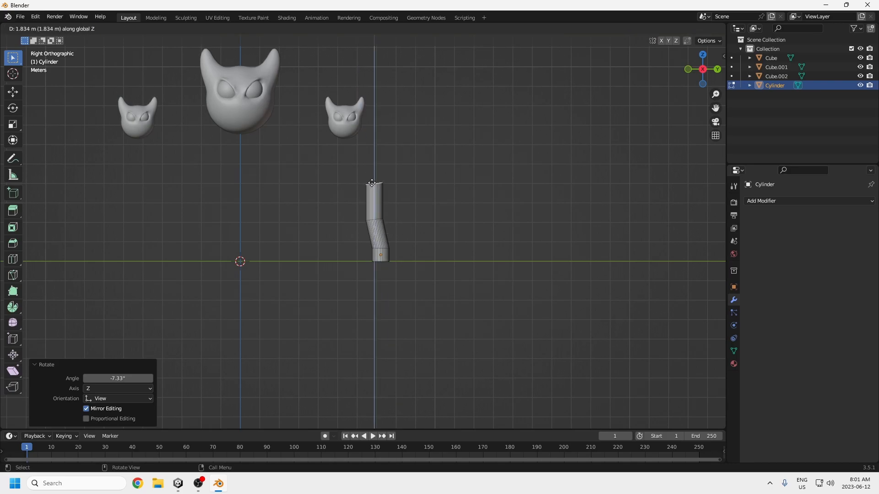
pyautogui.press('z')
pyautogui.press('z')
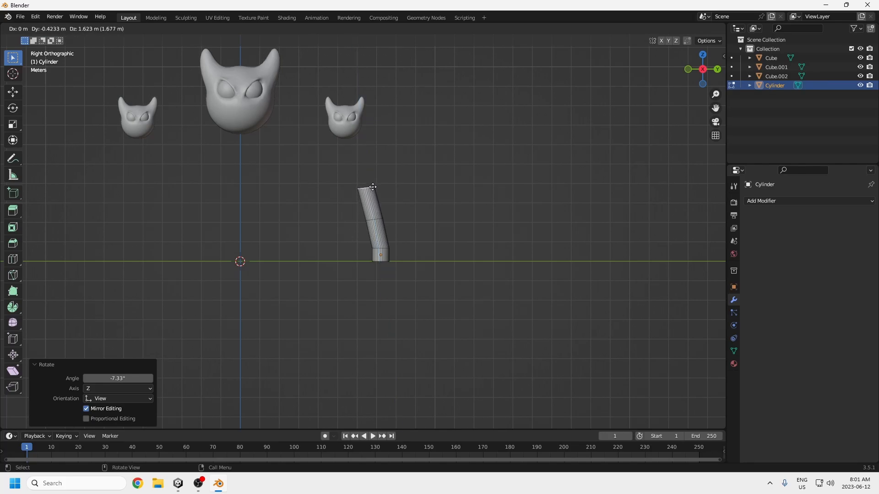
pyautogui.click(372, 187)
# Step: Extrude the neck twice more, about 1.76 m and 0.99 m up, curving it toward the small head's underside
pyautogui.press('e')
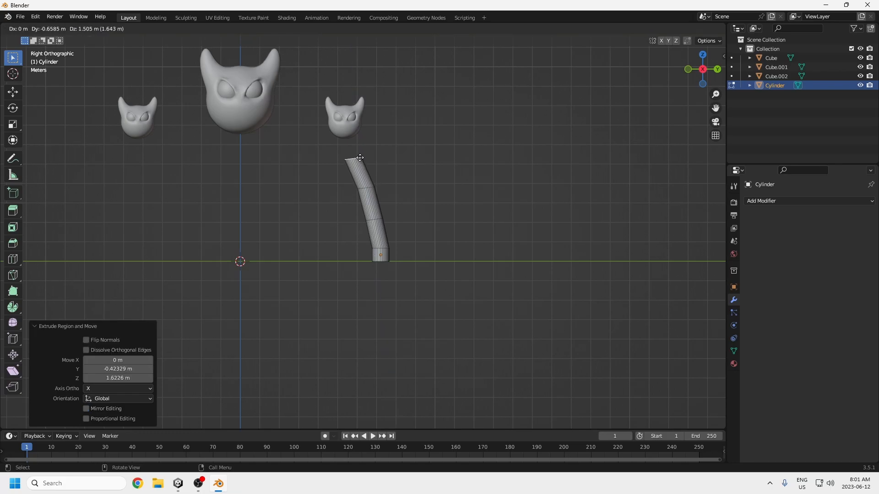
pyautogui.click(360, 151)
pyautogui.press('e')
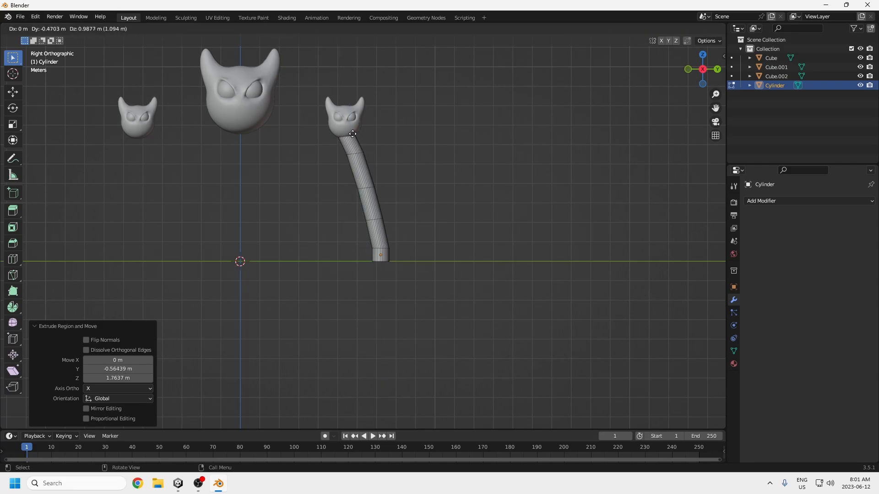
pyautogui.click(353, 134)
pyautogui.moveTo(348, 227); pyautogui.dragTo(426, 280, button='middle')
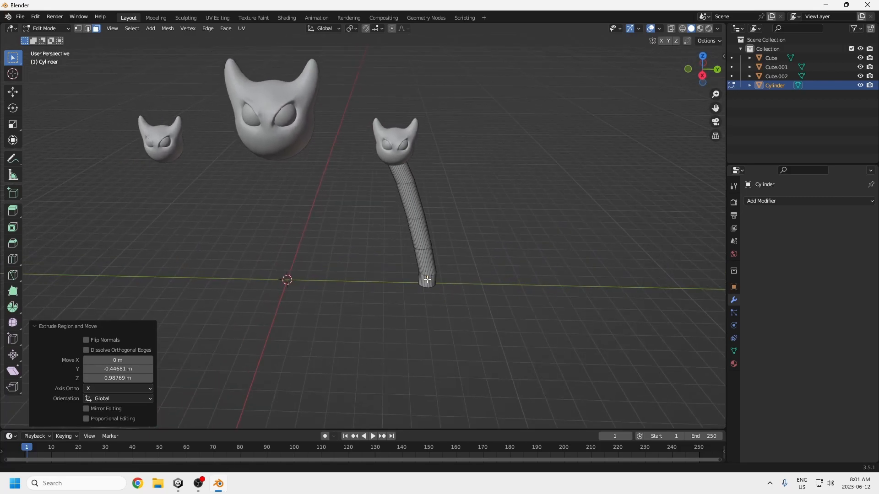
# Step: Switch to the Unity project and examine the red boss's side neck up close in the scene around the RightDoor object
pyautogui.click(178, 483)
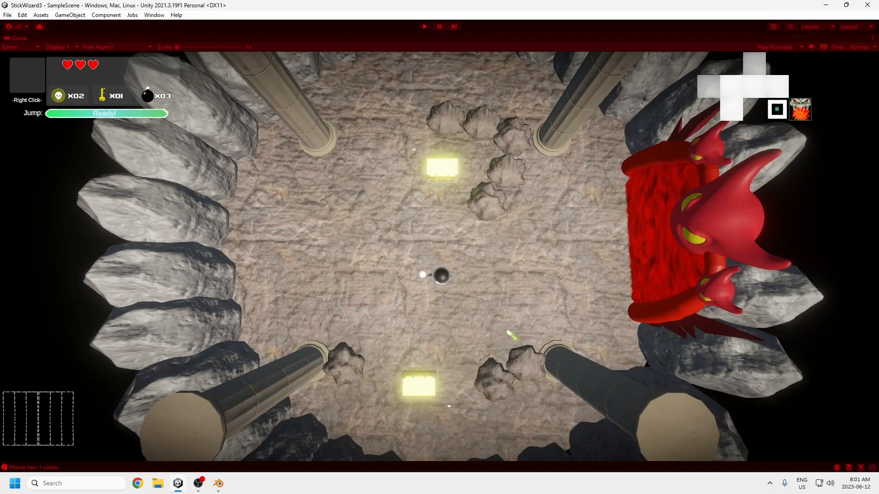
pyautogui.hotkey('shift', 'space')
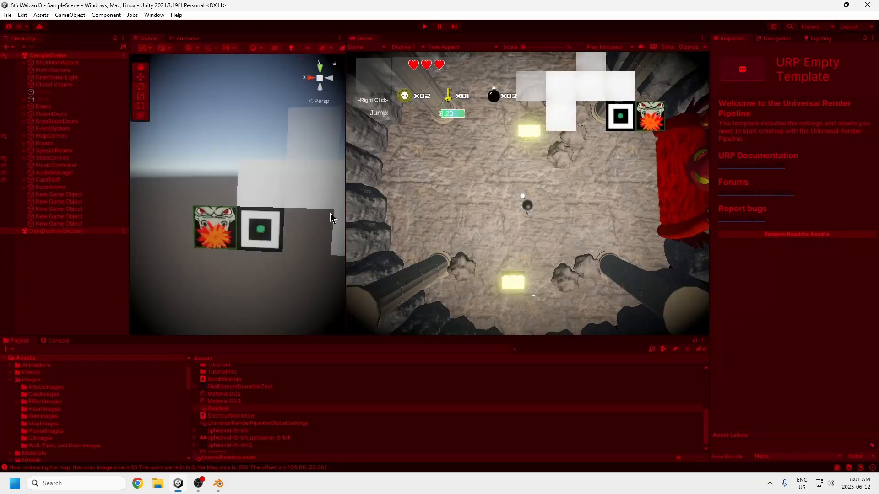
pyautogui.moveTo(344, 219); pyautogui.dragTo(516, 219)
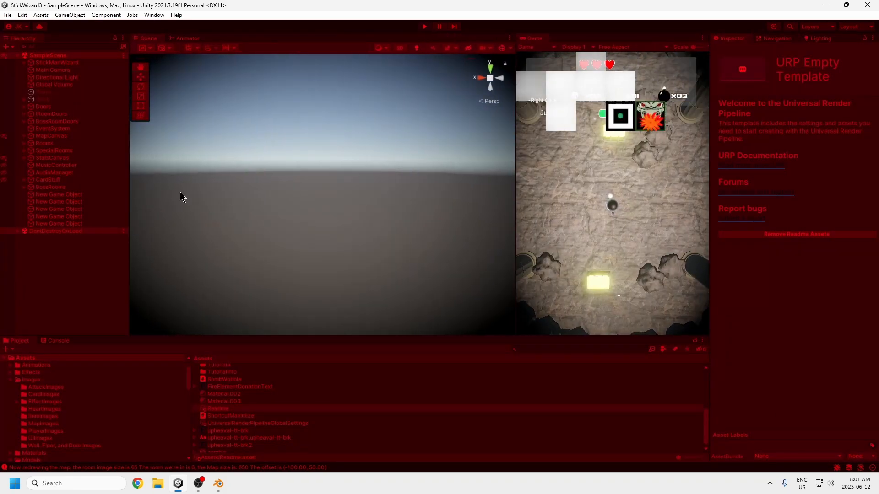
pyautogui.click(55, 122)
pyautogui.doubleClick(57, 151)
pyautogui.keyDown('alt'); pyautogui.moveTo(286, 186); pyautogui.dragTo(336, 216); pyautogui.keyUp('alt')
pyautogui.moveTo(336, 216); pyautogui.dragTo(333, 227, button='middle')
pyautogui.scroll(5, 334, 231)
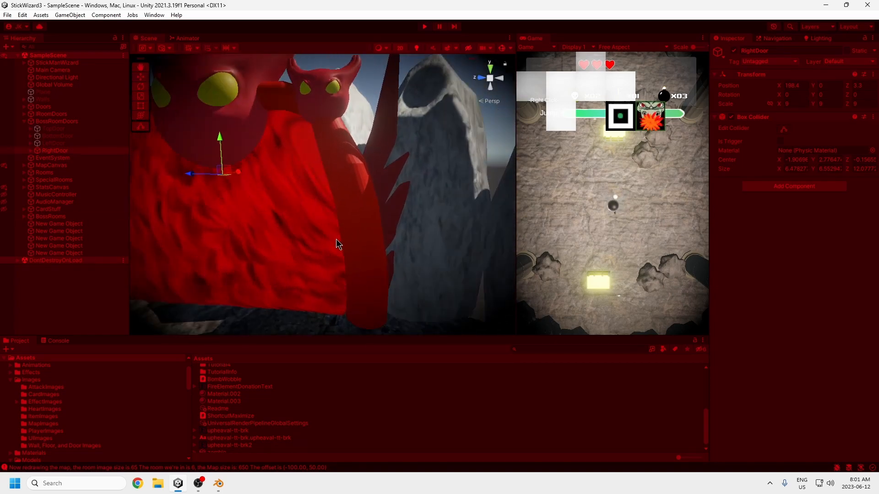
pyautogui.click(825, 5)
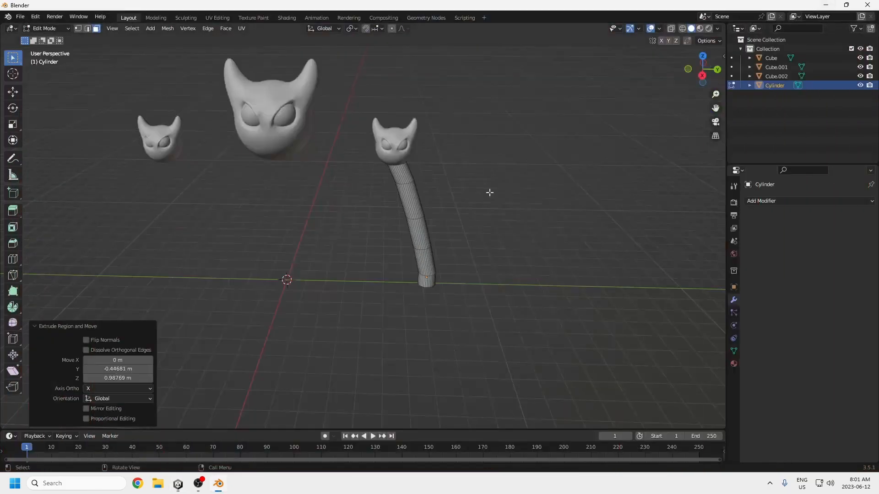
# Step: Undo the neck extrusions and the face rotation back to the short cylinder
pyautogui.scroll(5, 465, 290)
pyautogui.scroll(-4, 492, 259)
pyautogui.moveTo(479, 239); pyautogui.dragTo(469, 277, button='middle')
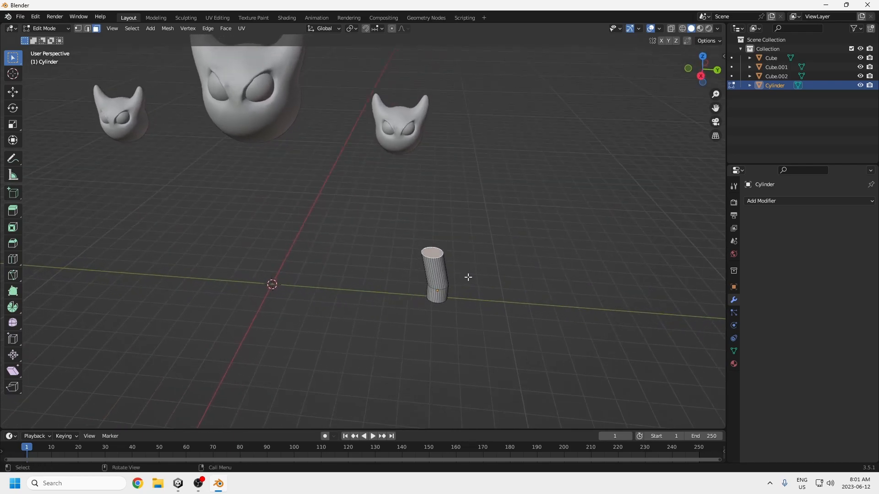
pyautogui.hotkey('ctrl', 'z')
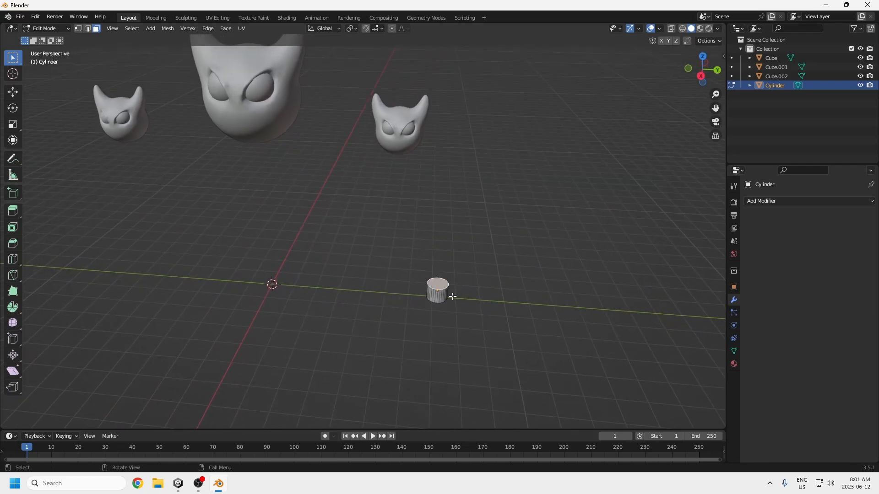
# Step: Scale the whole cylinder to about 1.697 in X and Y while keeping its height, and reselect only its top face
pyautogui.press('a')
pyautogui.moveTo(494, 298); pyautogui.dragTo(509, 271, button='middle')
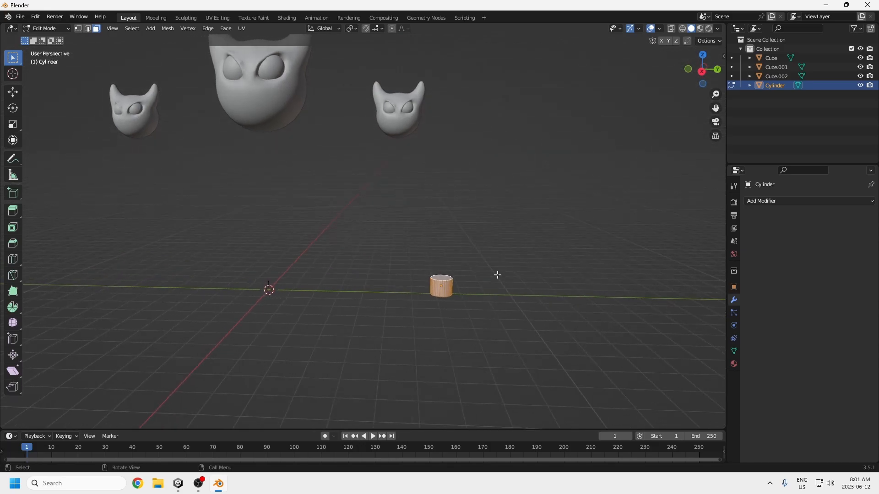
pyautogui.press('s')
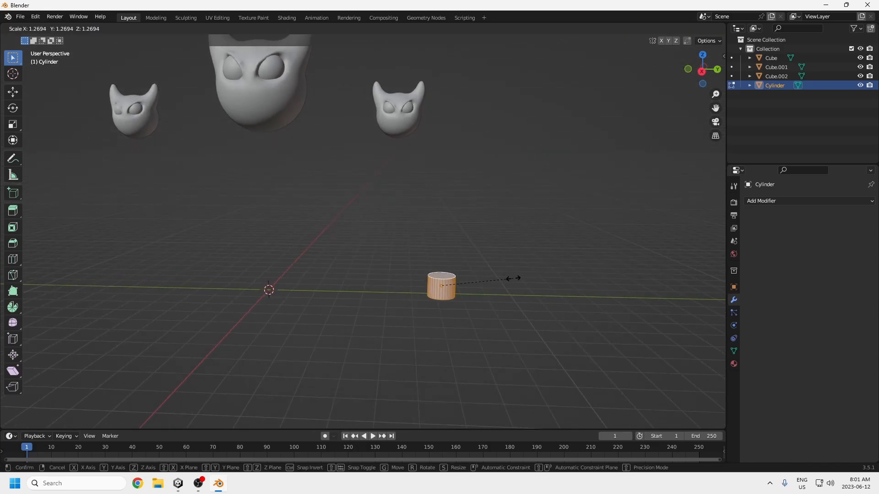
pyautogui.hotkey('shift', 'z')
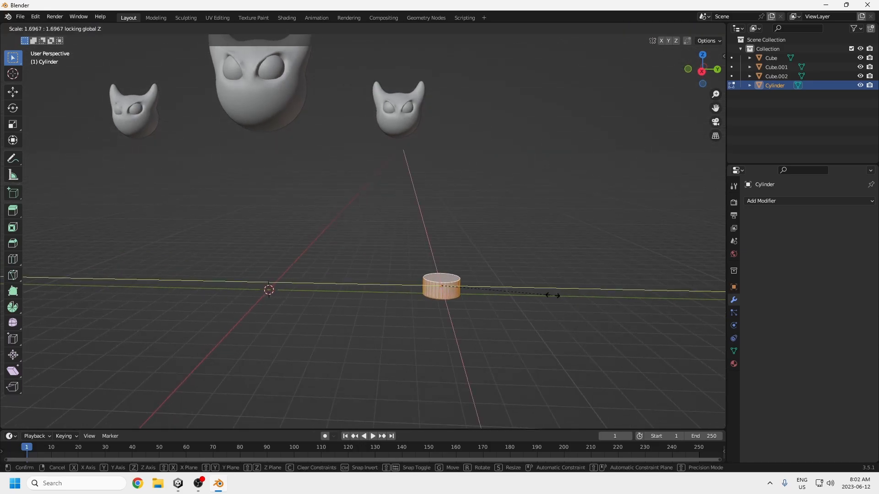
pyautogui.click(552, 293)
pyautogui.keyDown('shift'); pyautogui.moveTo(507, 276); pyautogui.dragTo(417, 287, button='middle'); pyautogui.keyUp('shift')
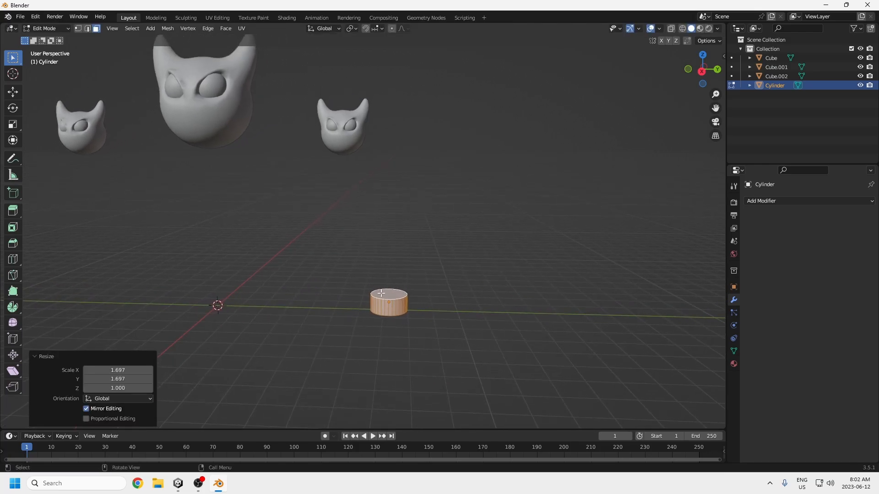
pyautogui.hotkey('alt', 'a')
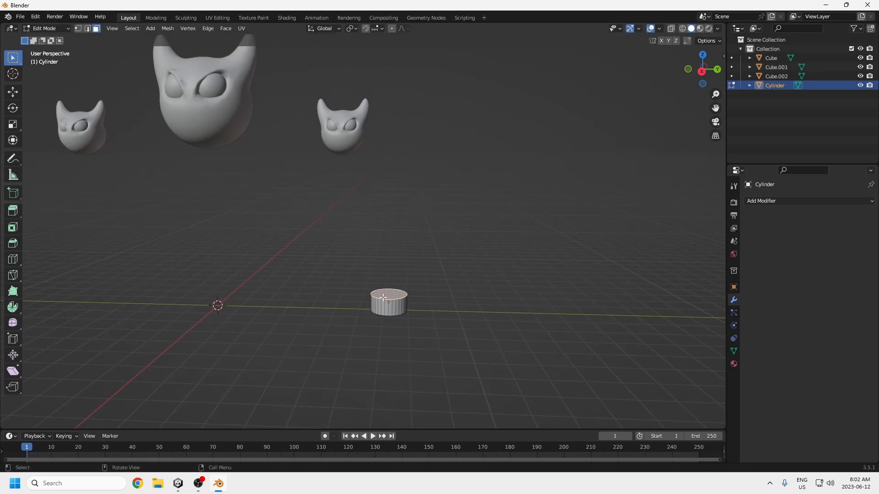
pyautogui.press('e')
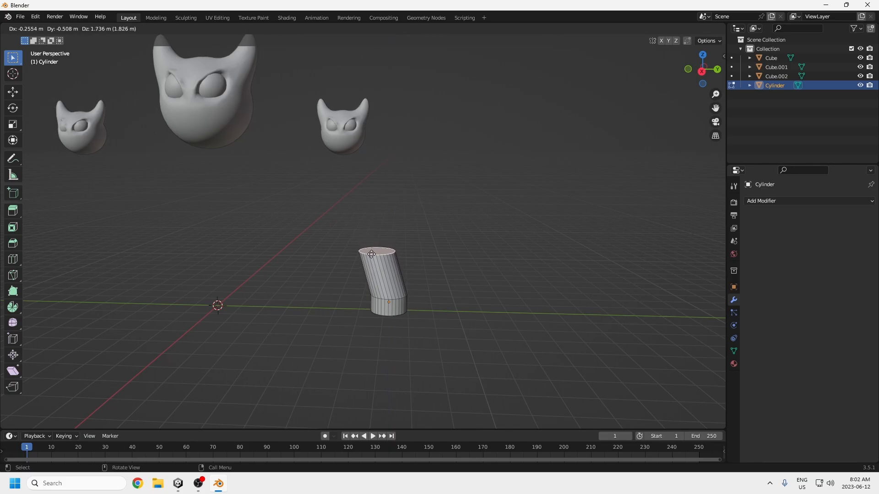
pyautogui.click(374, 256)
pyautogui.moveTo(420, 274)
pyautogui.mouseDown(button='middle')
pyautogui.moveTo(302, 292)
pyautogui.moveTo(357, 295)
pyautogui.moveTo(423, 278)
pyautogui.mouseUp(button='middle')
pyautogui.hotkey('ctrl', 'z')
# Step: Extrude the top face about 2.33 m up and -0.73 m along Y in side view, and scale it to 0.752
pyautogui.press('e')
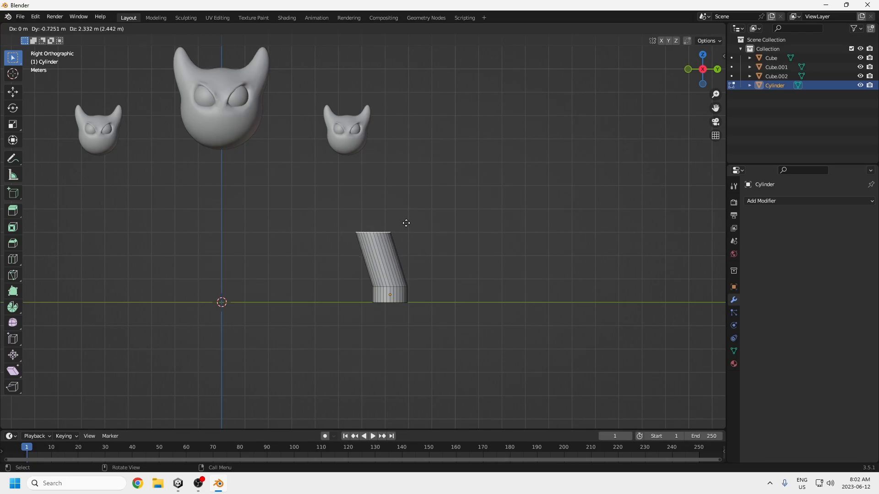
pyautogui.click(406, 225)
pyautogui.press('s')
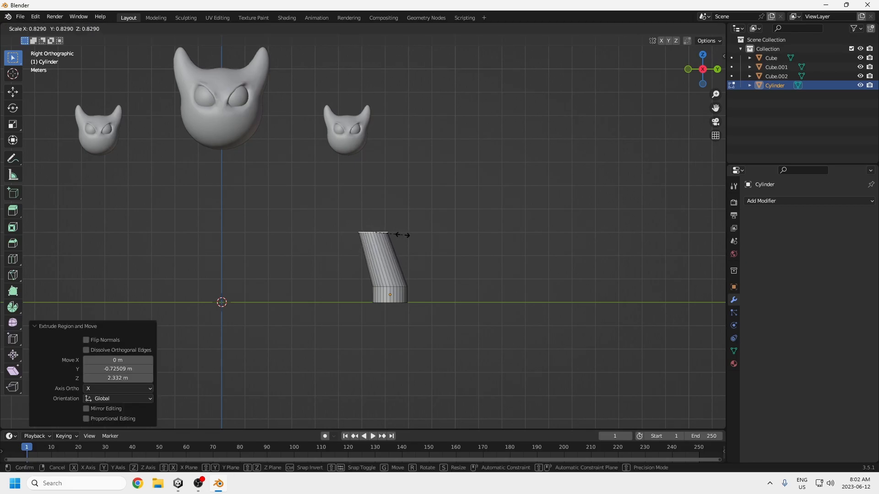
pyautogui.click(399, 235)
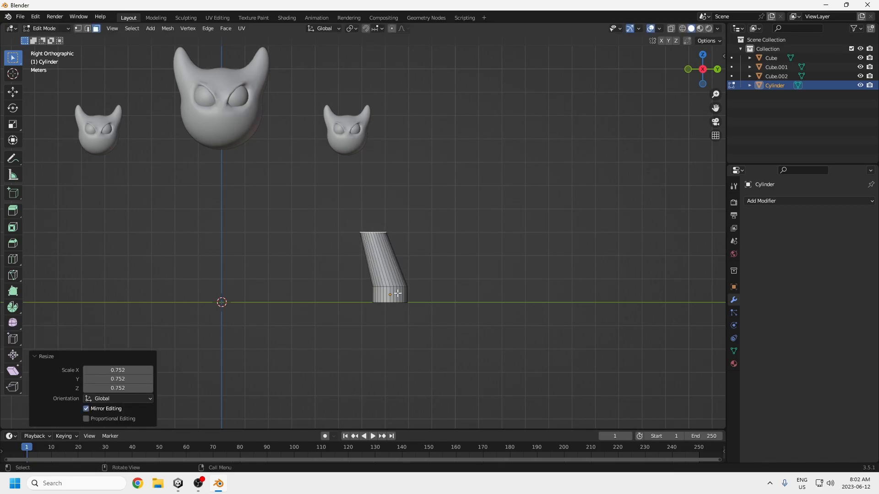
# Step: Lower the extruded top face along Z and move it about 0.51 m along Y over the base
pyautogui.press('g')
pyautogui.press('z')
pyautogui.click(411, 281)
pyautogui.press('g')
pyautogui.press('y')
pyautogui.click(422, 280)
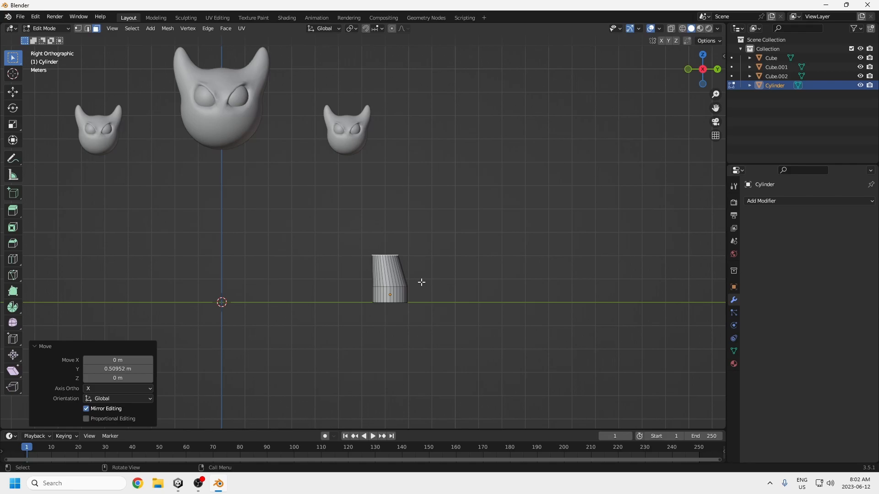
# Step: Extrude the top face about 0.98 m further up and scale its new end to 0.737
pyautogui.press('g')
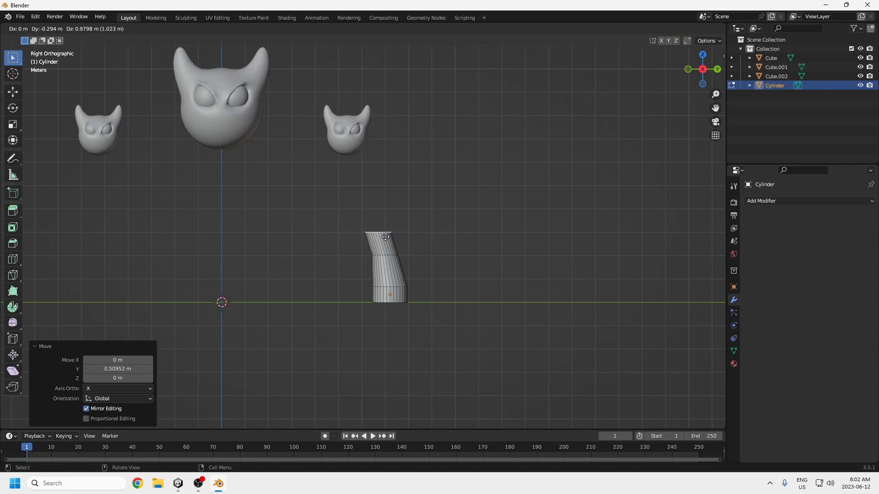
pyautogui.click(388, 237)
pyautogui.press('s')
pyautogui.click(384, 237)
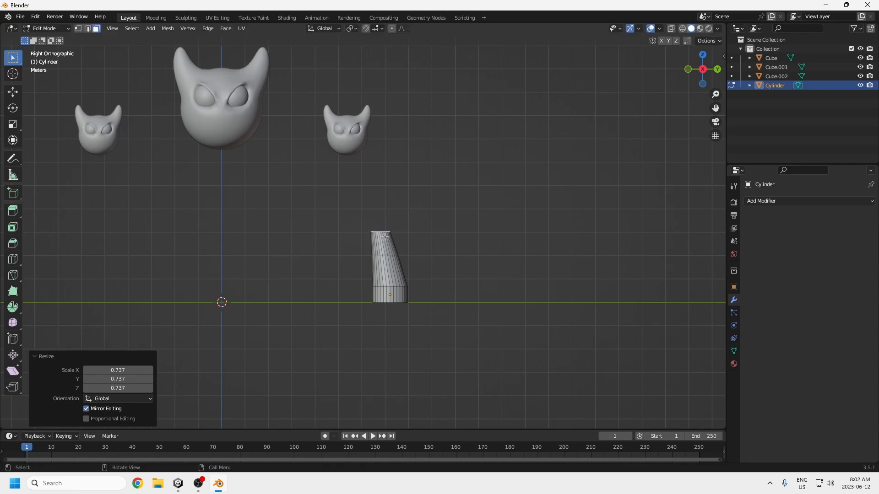
# Step: Extrude the narrowed end about 0.96 m straight up, shift it slightly toward negative Y and rescale it
pyautogui.press('e')
pyautogui.click(381, 213)
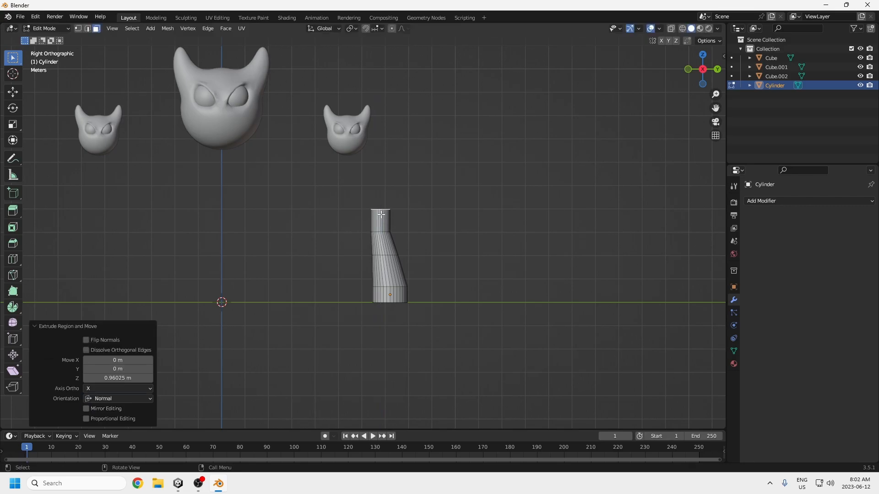
pyautogui.press('g')
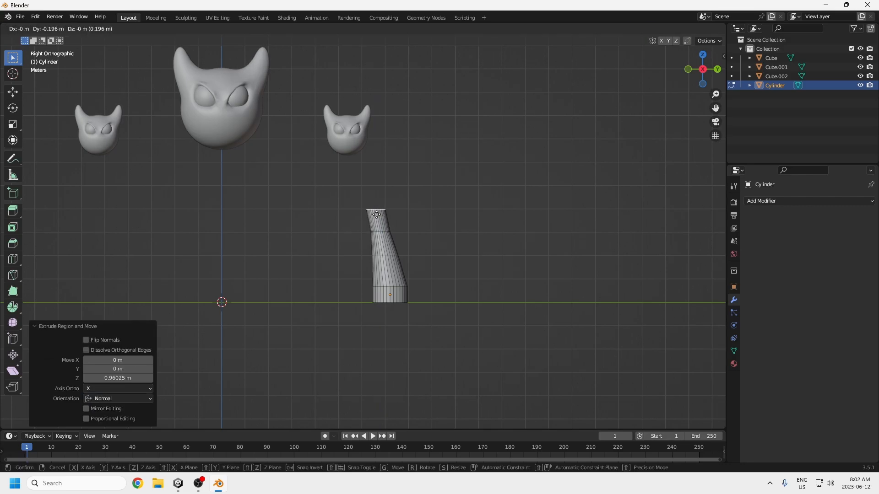
pyautogui.click(375, 212)
pyautogui.press('s')
pyautogui.click(376, 213)
# Step: Undo all the neck extrusions, moves and scalings back to the short widened cylinder
pyautogui.moveTo(384, 215); pyautogui.dragTo(418, 246, button='middle')
pyautogui.hotkey('ctrl', 'z')
pyautogui.hotkey('ctrl', 'z')
pyautogui.hotkey('ctrl', 'z')
pyautogui.hotkey('ctrl', 'z')
pyautogui.hotkey('ctrl', 'z')
pyautogui.hotkey('ctrl', 'z')
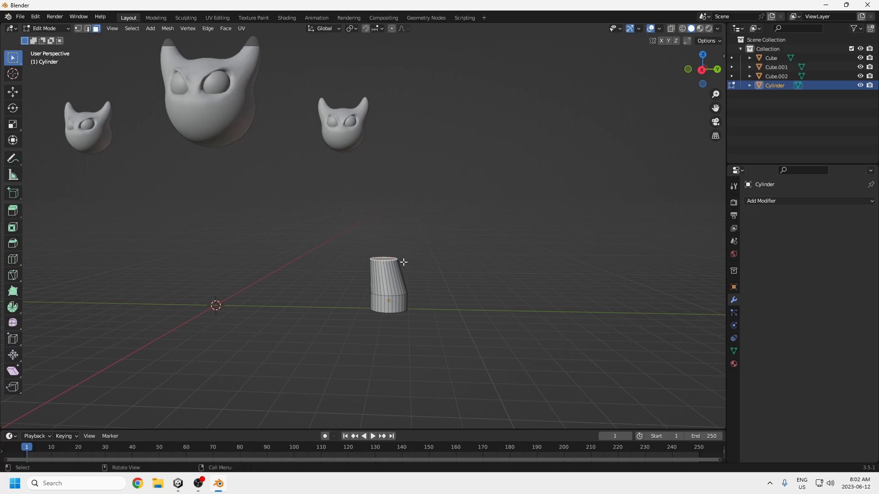
pyautogui.moveTo(403, 263); pyautogui.dragTo(406, 253, button='middle')
pyautogui.hotkey('ctrl', 'z')
pyautogui.hotkey('ctrl', 'z')
pyautogui.hotkey('ctrl', 'z')
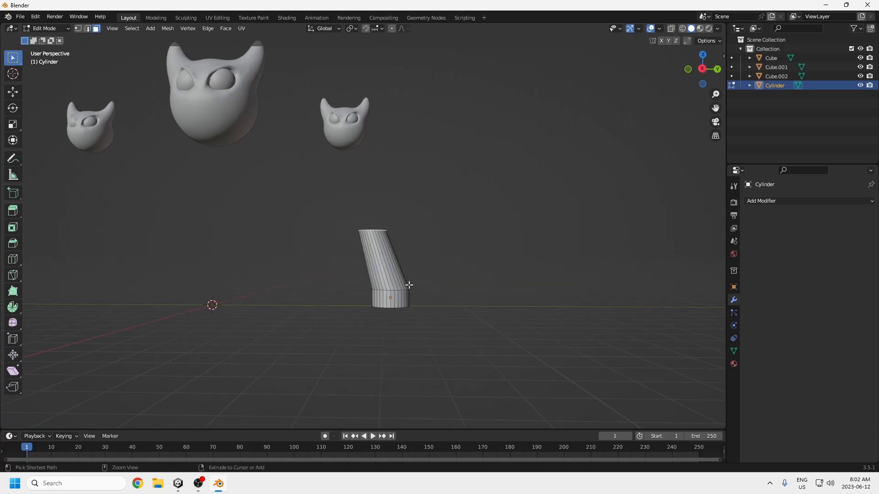
pyautogui.moveTo(415, 296); pyautogui.dragTo(419, 311, button='middle')
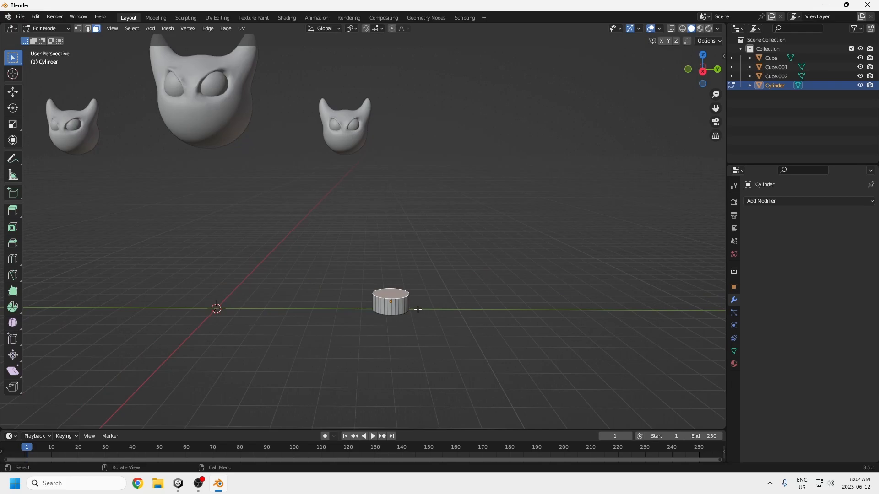
# Step: Scale the short cylinder's top face to 0.876 and line it up in the right side view
pyautogui.press('s')
pyautogui.click(416, 310)
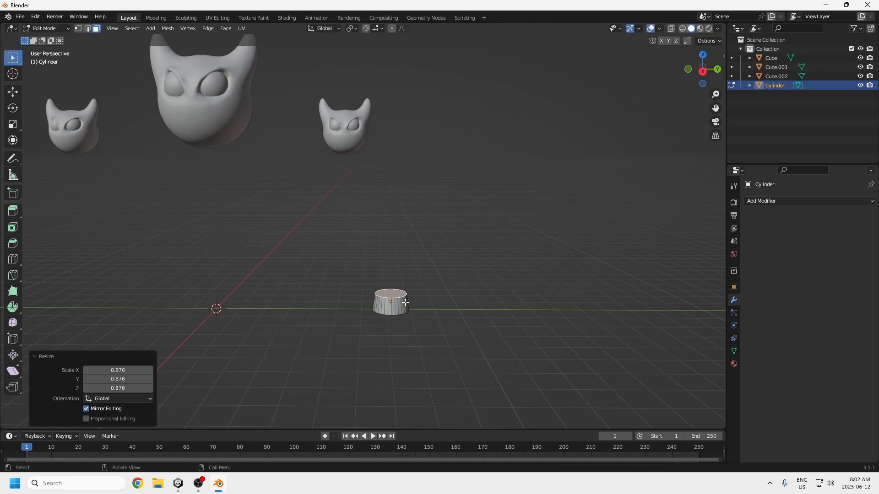
pyautogui.moveTo(406, 303); pyautogui.dragTo(405, 282, button='middle')
pyautogui.press('KP_3')
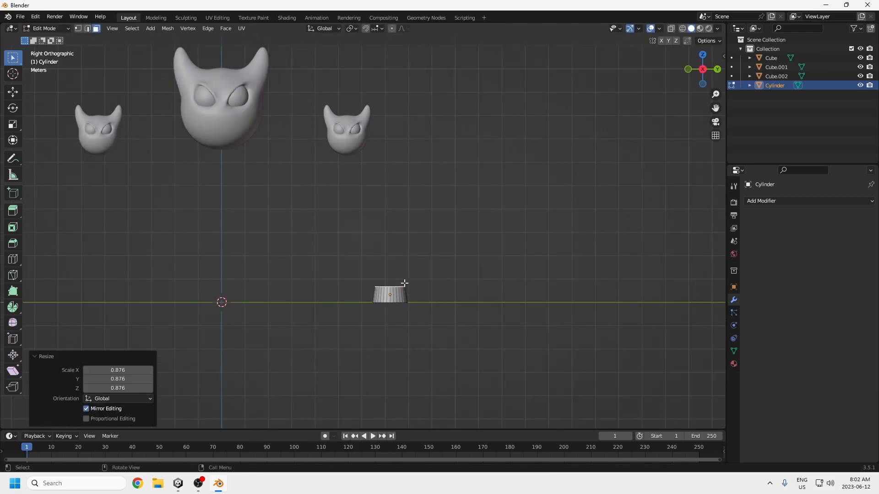
# Step: Extrude the top face about 1.3 m up with a slight lean toward negative Y, and scale it to 0.888
pyautogui.press('e')
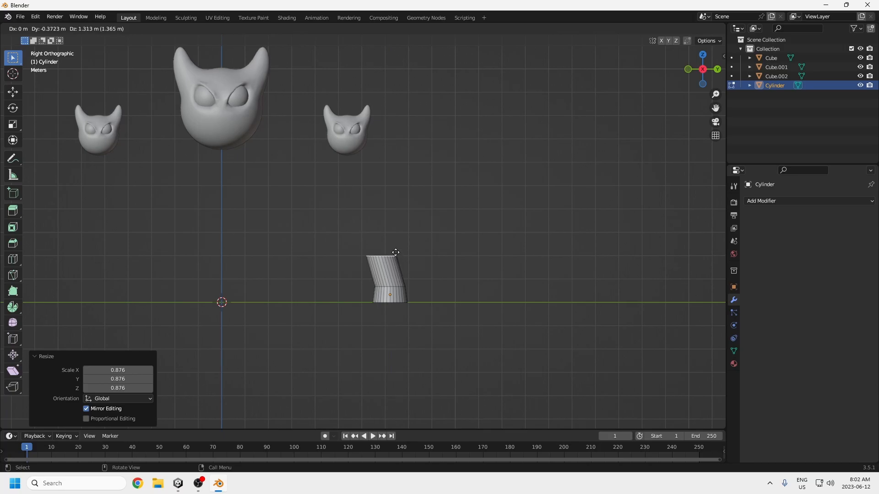
pyautogui.click(396, 252)
pyautogui.press('s')
pyautogui.click(395, 251)
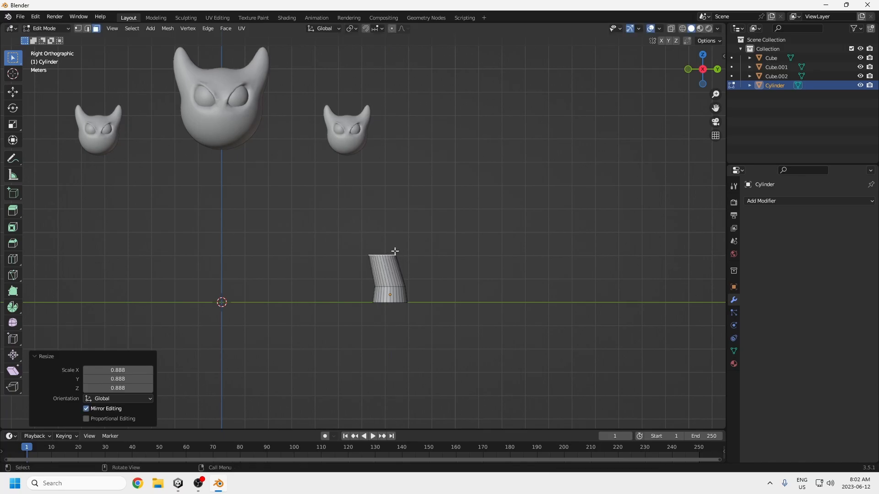
# Step: Extrude the neck twice, each about 1 m up with Y offsets of about -0.29 m and -0.41 m, and narrow the end
pyautogui.press('e')
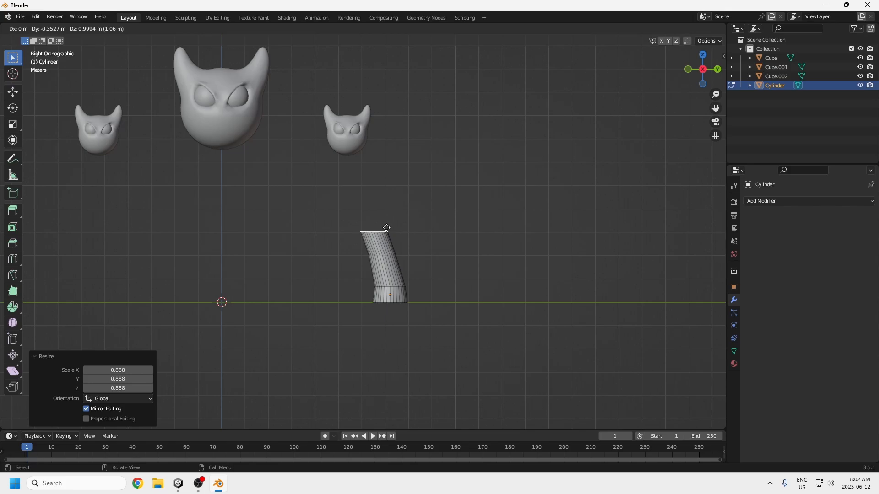
pyautogui.click(388, 227)
pyautogui.press('e')
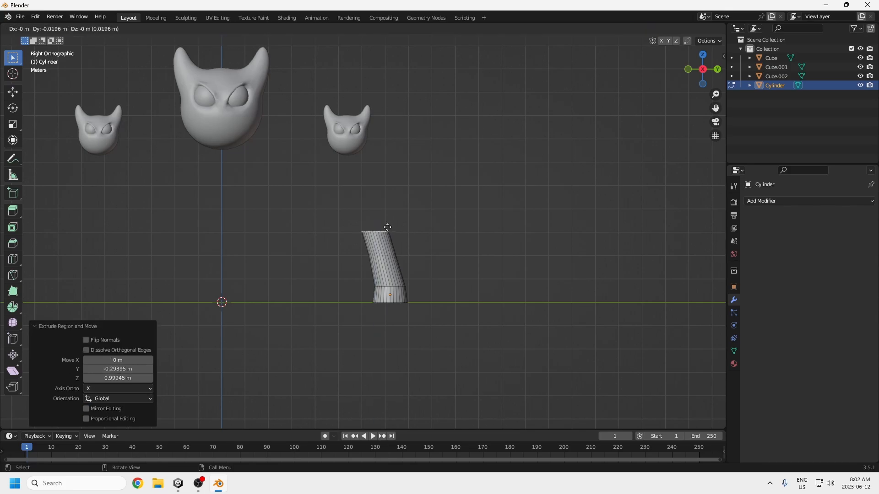
pyautogui.click(378, 206)
pyautogui.press('s')
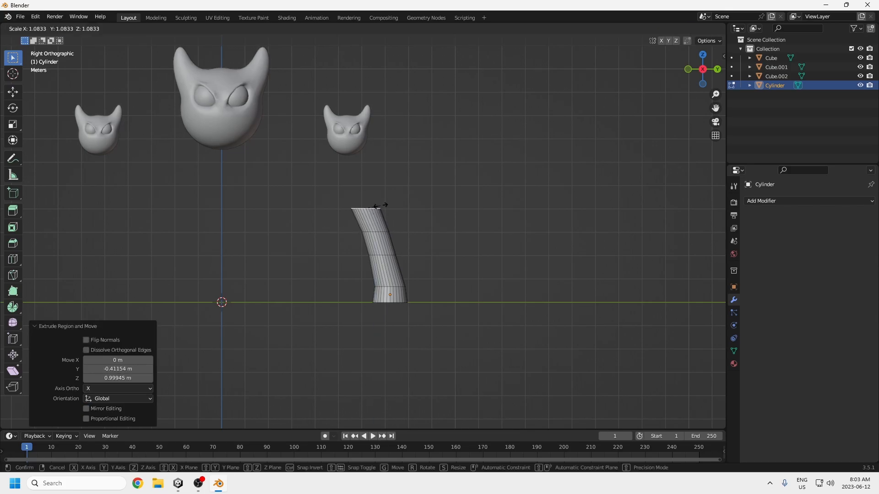
pyautogui.click(376, 205)
# Step: Extrude the neck three more times, about 0.98 m, 1.02 m and 0.53 m up, leaning into the small head's underside
pyautogui.press('e')
pyautogui.click(369, 183)
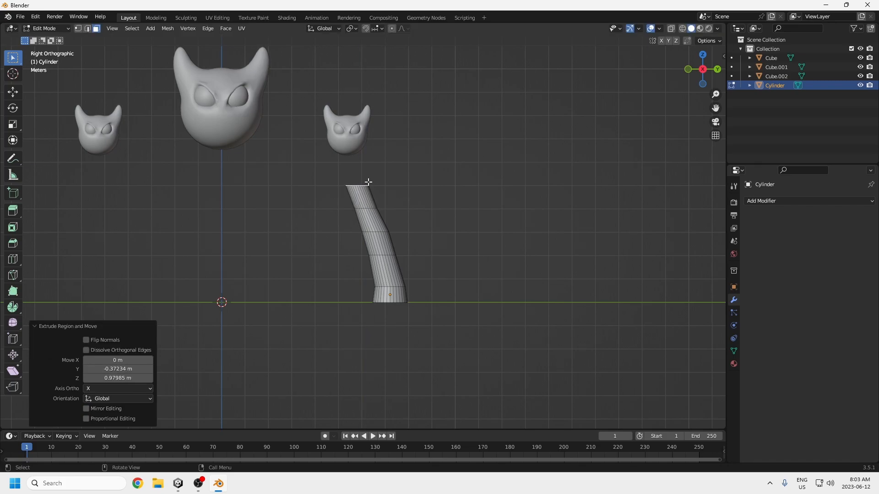
pyautogui.press('e')
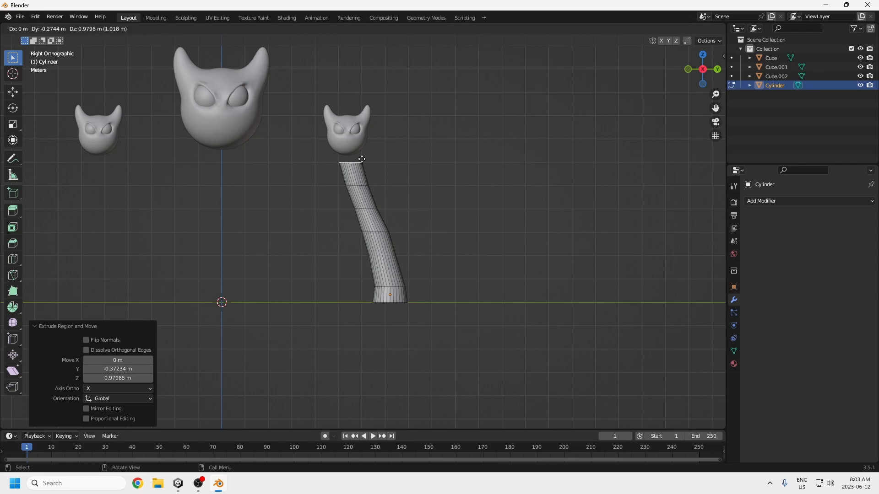
pyautogui.click(361, 158)
pyautogui.press('e')
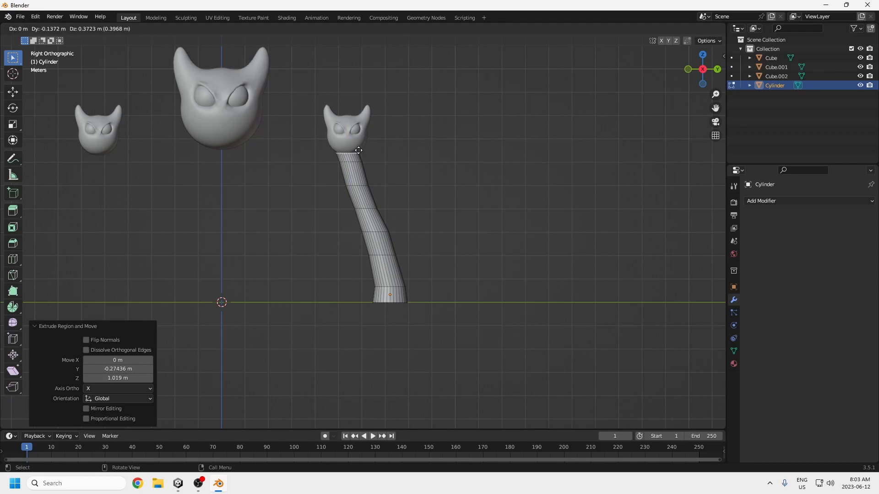
pyautogui.click(357, 146)
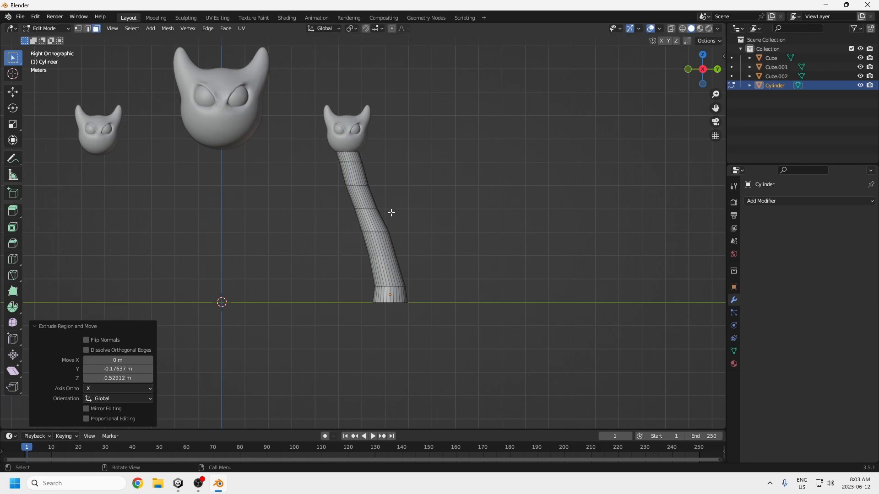
# Step: In edge selection, shift the neck's upper bend loop about 0.14 m along Y and the loop below it about 0.10 m
pyautogui.click(87, 29)
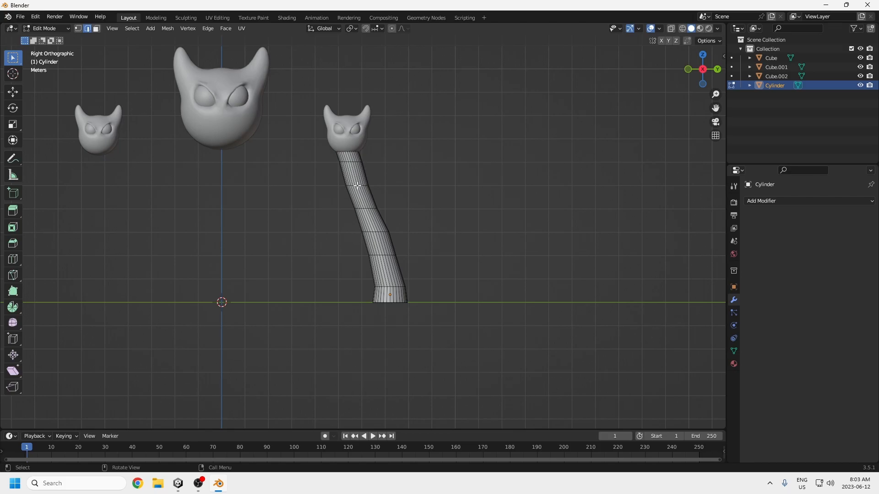
pyautogui.scroll(3, 357, 186)
pyautogui.keyDown('alt'); pyautogui.click(355, 152); pyautogui.keyUp('alt')
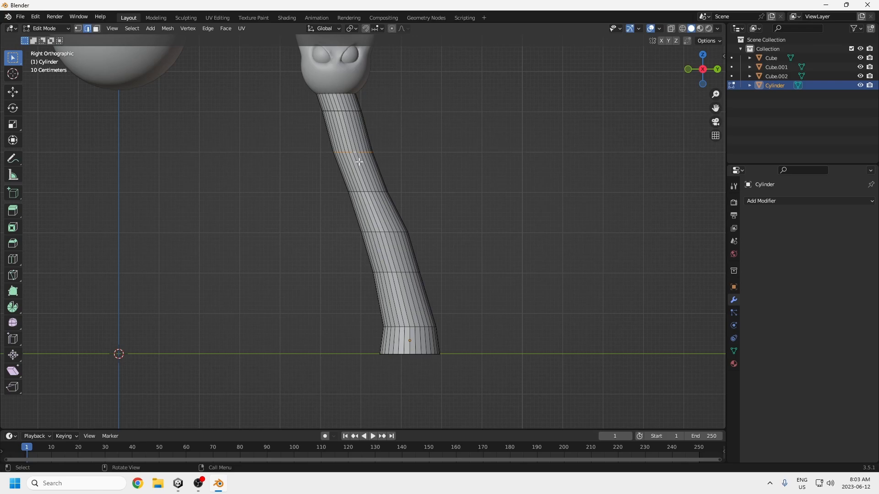
pyautogui.press('g')
pyautogui.click(374, 174)
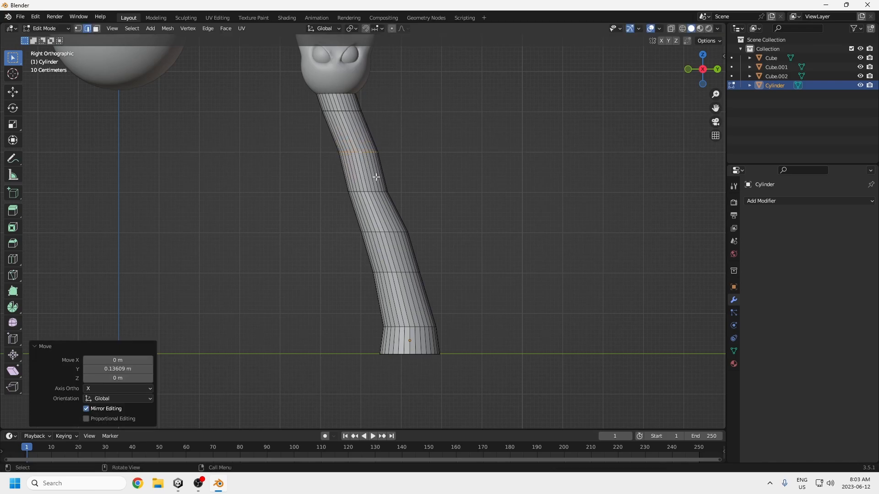
pyautogui.keyDown('alt'); pyautogui.click(370, 192); pyautogui.keyUp('alt')
pyautogui.press('g')
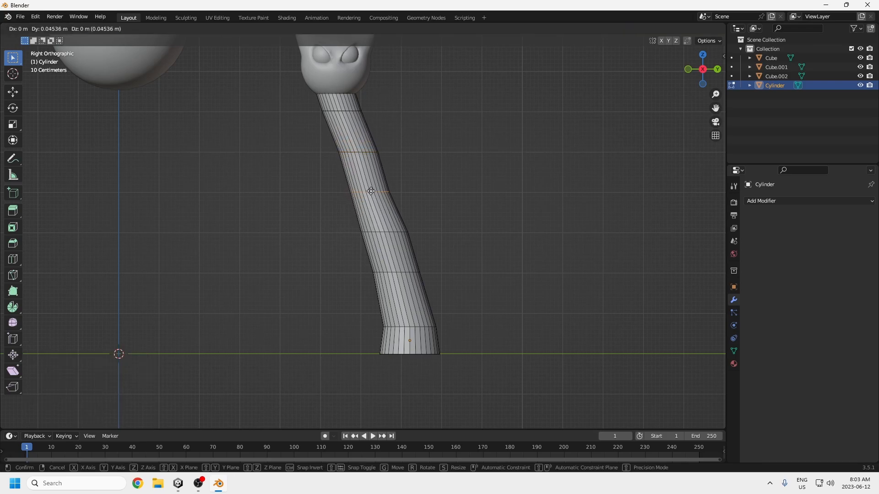
pyautogui.click(382, 202)
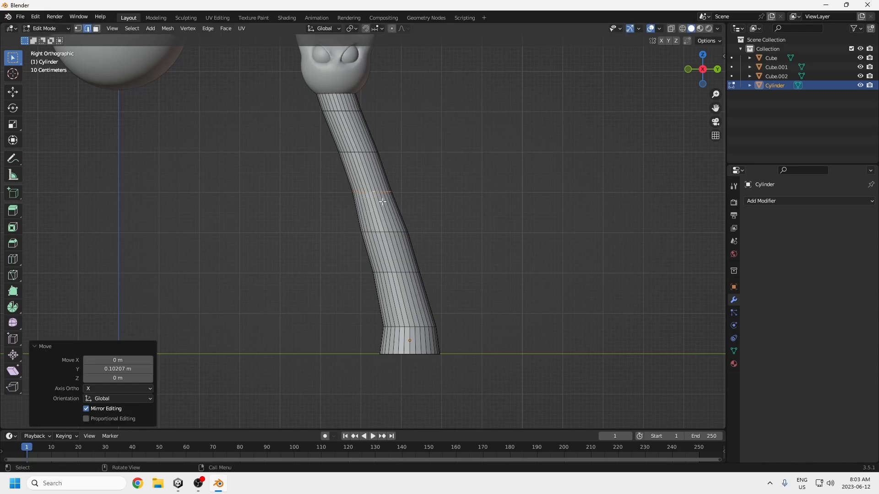
# Step: Shift the neck's middle edge loop about 0.07 m along Y and the loop below it about 0.11 m
pyautogui.keyDown('alt'); pyautogui.click(385, 232); pyautogui.keyUp('alt')
pyautogui.press('g')
pyautogui.click(388, 232)
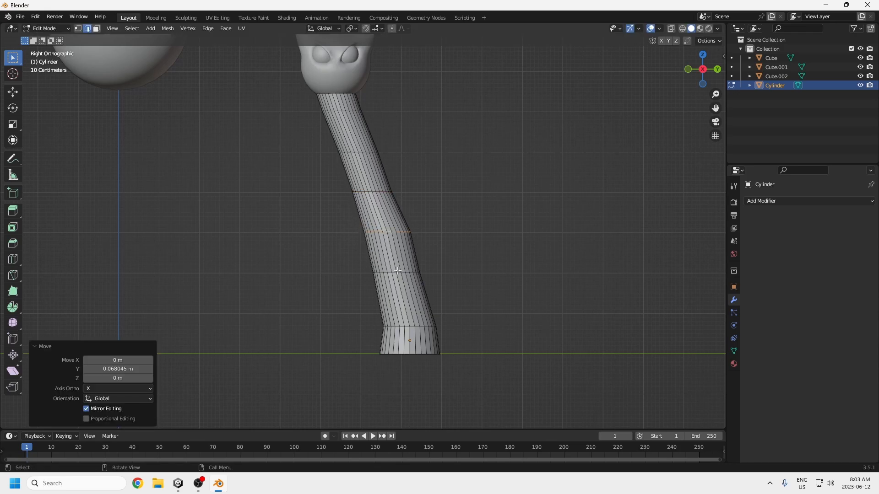
pyautogui.keyDown('alt'); pyautogui.click(394, 272); pyautogui.keyUp('alt')
pyautogui.press('g')
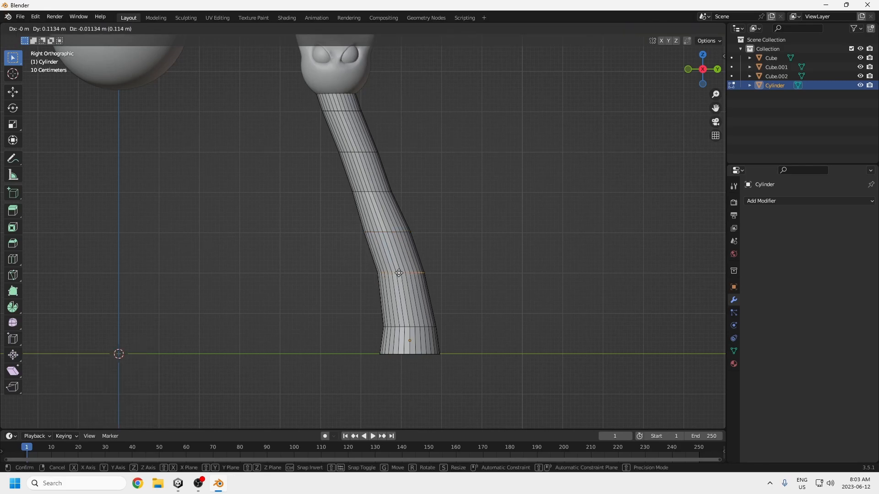
pyautogui.click(399, 274)
# Step: Shift the edge loop just above the neck's middle loop about 0.05 m along Y
pyautogui.moveTo(399, 226)
pyautogui.mouseDown(button='middle')
pyautogui.moveTo(412, 268)
pyautogui.moveTo(398, 220)
pyautogui.mouseUp(button='middle')
pyautogui.press('KP_3')
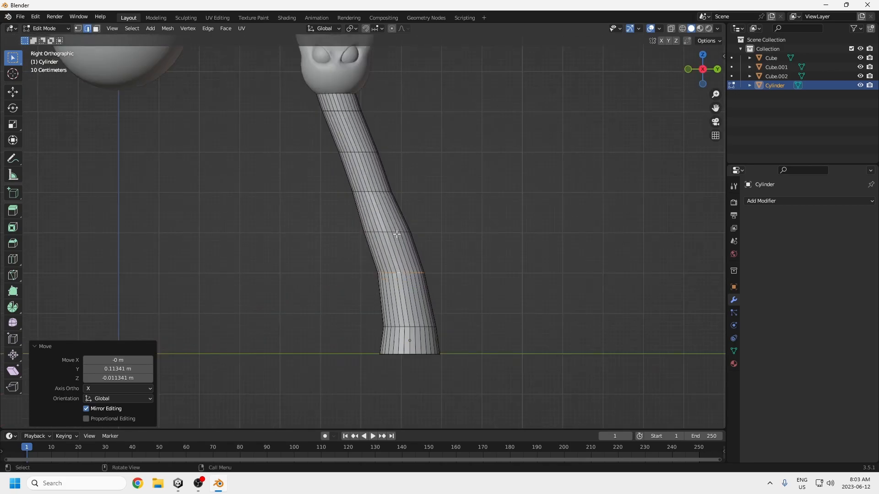
pyautogui.keyDown('alt'); pyautogui.click(374, 193); pyautogui.keyUp('alt')
pyautogui.press('g')
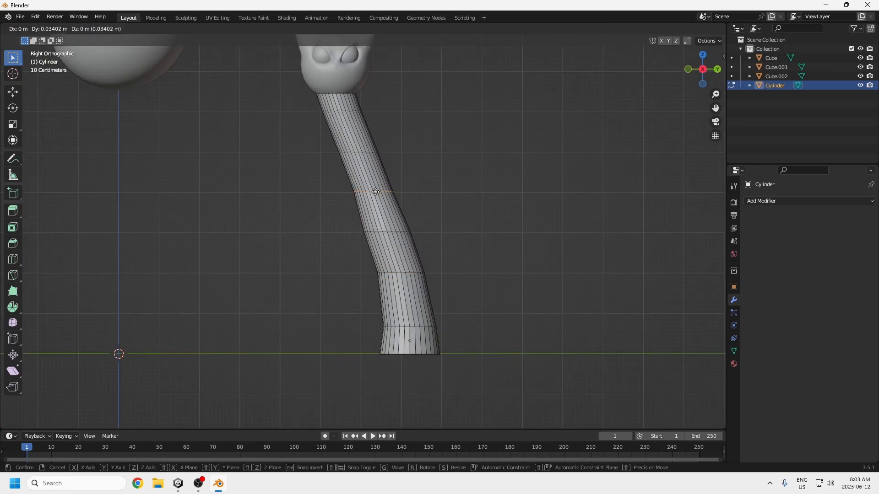
pyautogui.click(376, 193)
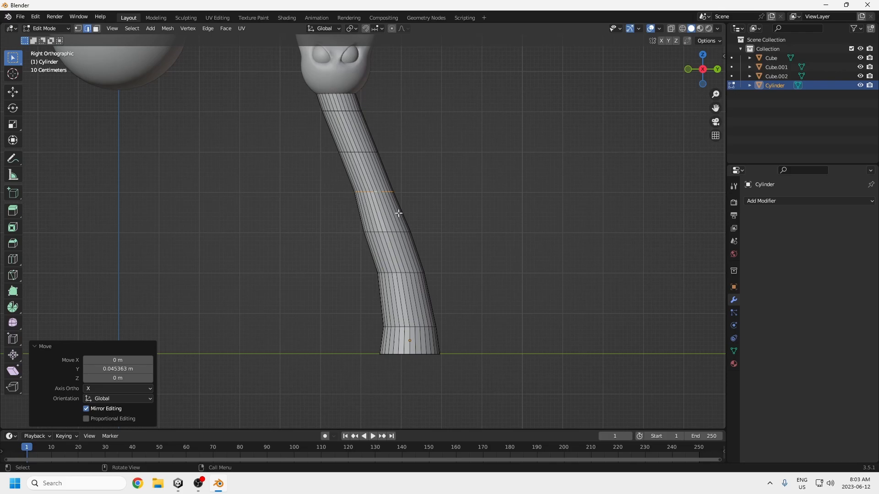
# Step: Scale the neck's middle edge loop to 0.901 and the loop below it to 0.939
pyautogui.keyDown('alt'); pyautogui.click(384, 232); pyautogui.keyUp('alt')
pyautogui.press('s')
pyautogui.press('Escape')
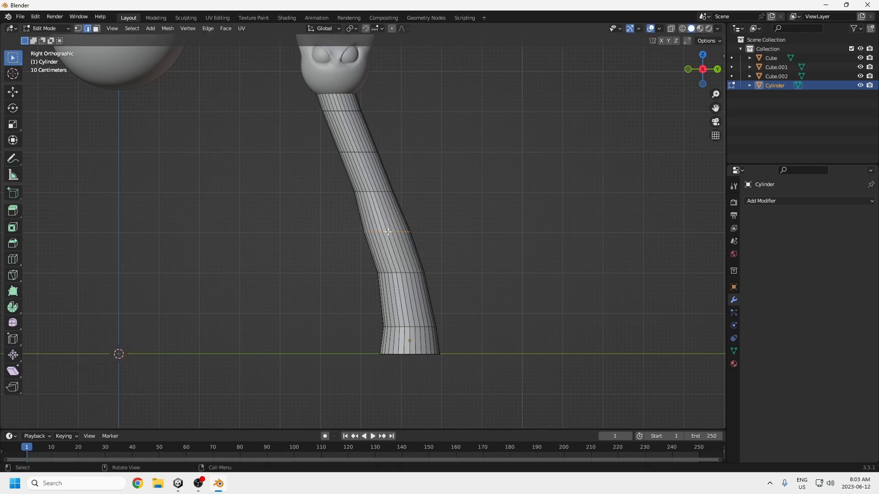
pyautogui.press('s')
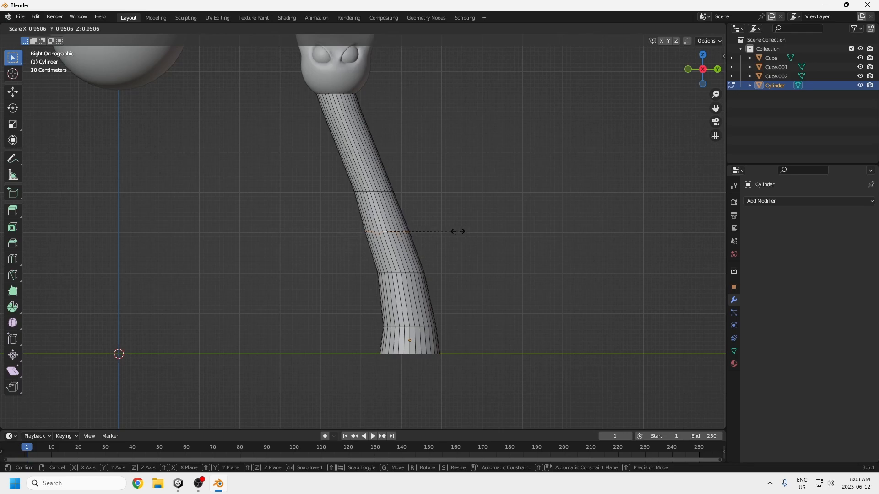
pyautogui.click(451, 233)
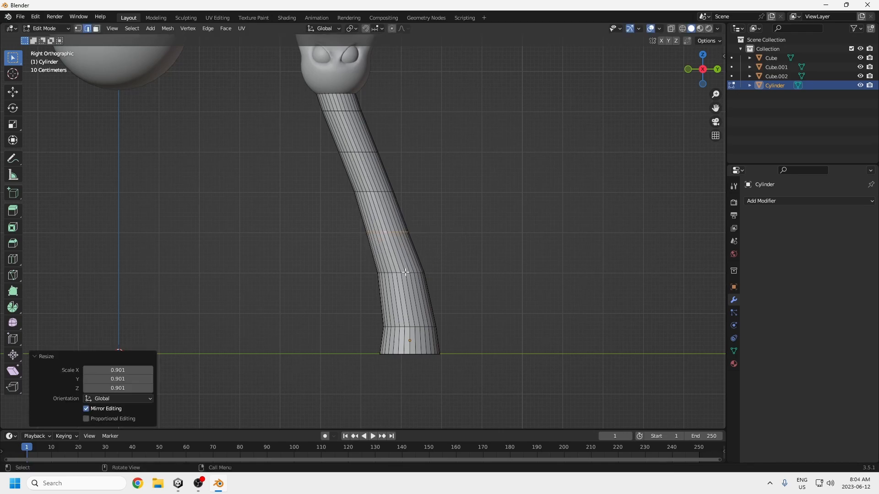
pyautogui.keyDown('alt'); pyautogui.click(405, 272); pyautogui.keyUp('alt')
pyautogui.press('s')
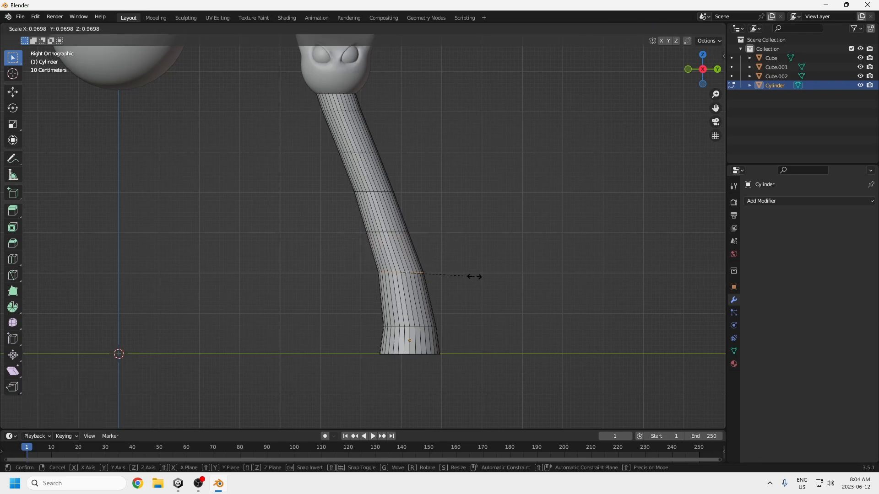
pyautogui.click(471, 276)
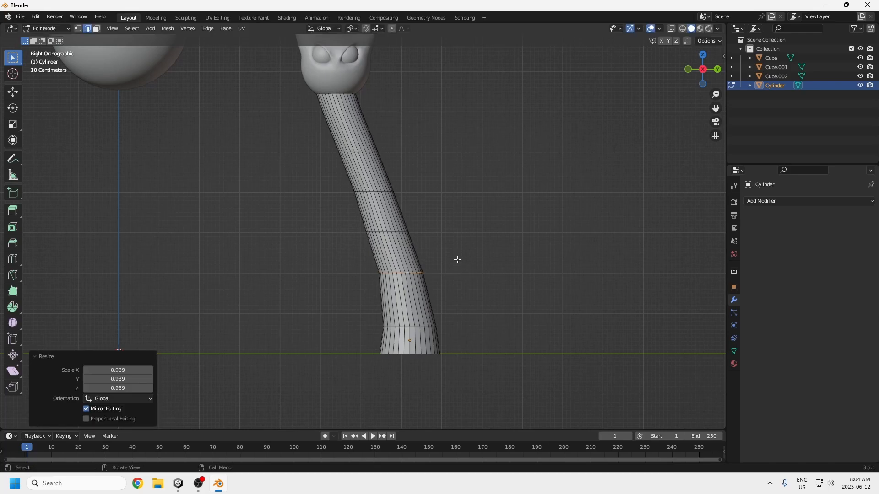
# Step: Shift the second loop below the head about 0.14 m along Y and the loop under it about 0.2 m
pyautogui.keyDown('alt'); pyautogui.click(368, 153); pyautogui.keyUp('alt')
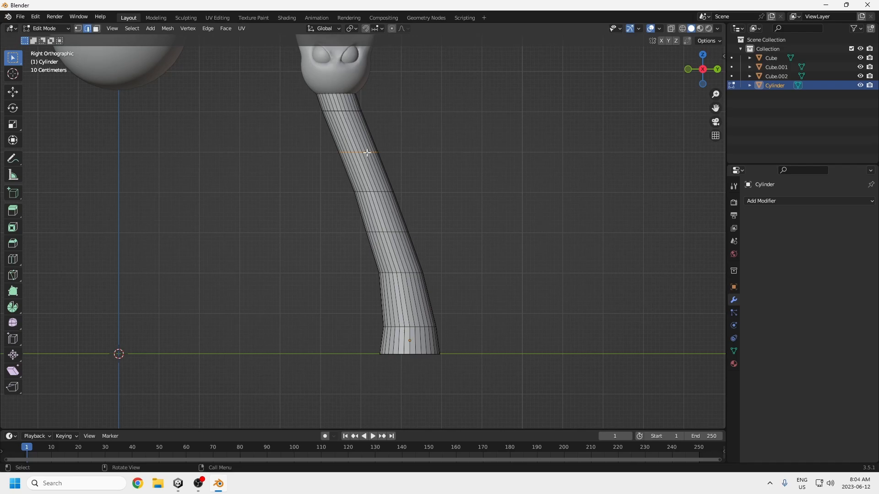
pyautogui.press('g')
pyautogui.click(376, 157)
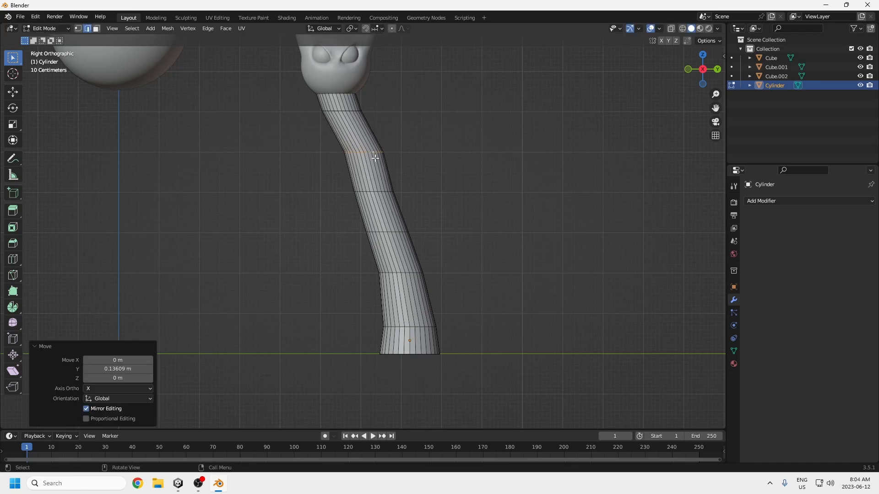
pyautogui.keyDown('alt'); pyautogui.click(376, 193); pyautogui.keyUp('alt')
pyautogui.press('g')
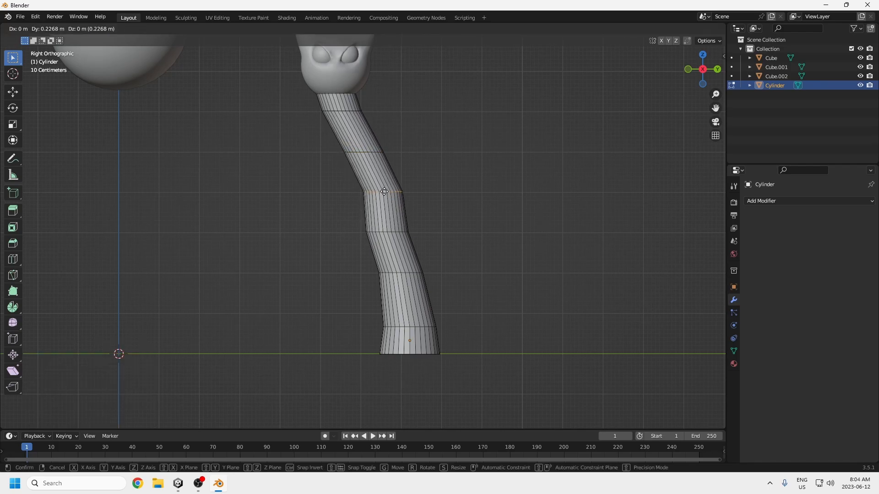
pyautogui.click(383, 192)
# Step: Shift the neck's middle loop along positive Y, and move the loop below it about 0.14 m in Y and -0.02 m in Z
pyautogui.keyDown('alt'); pyautogui.click(388, 231); pyautogui.keyUp('alt')
pyautogui.press('g')
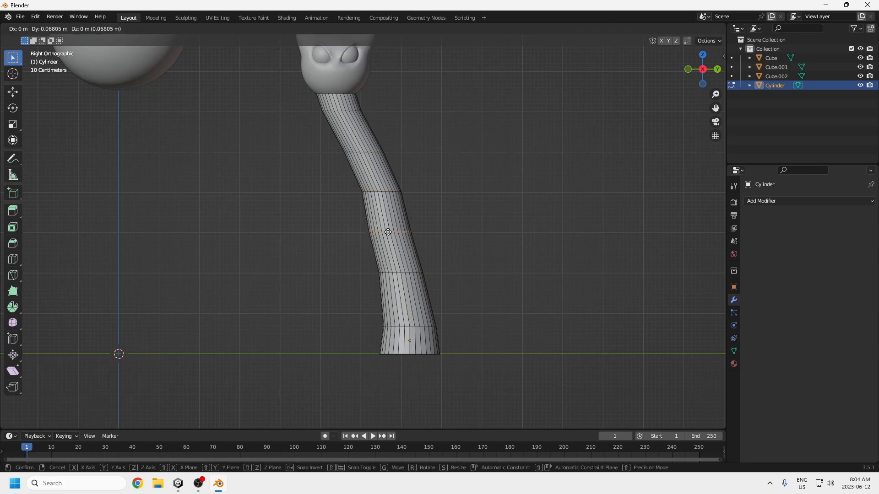
pyautogui.click(392, 269)
pyautogui.keyDown('alt'); pyautogui.click(400, 273); pyautogui.keyUp('alt')
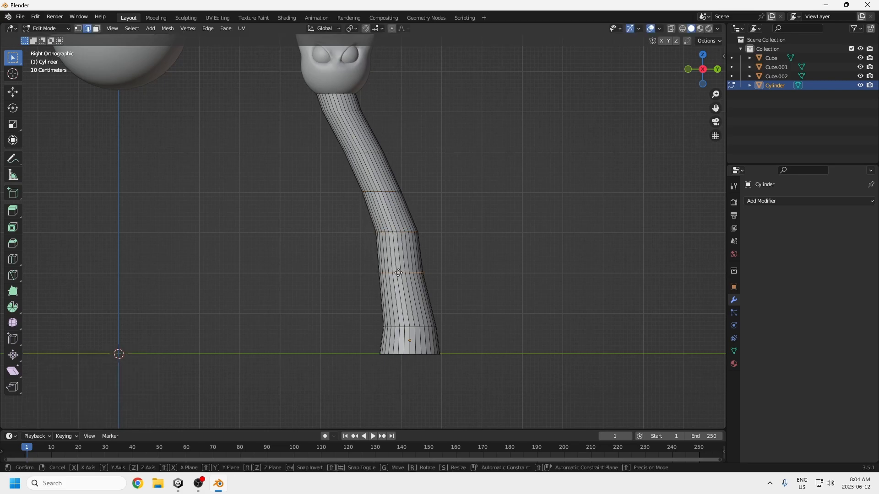
pyautogui.press('g')
pyautogui.click(403, 274)
# Step: Shift the loop just under the head about 0.23 m along Y and the next loop down about 0.18 m
pyautogui.moveTo(381, 103); pyautogui.dragTo(423, 188, button='middle')
pyautogui.scroll(3, 379, 134)
pyautogui.press('KP_3')
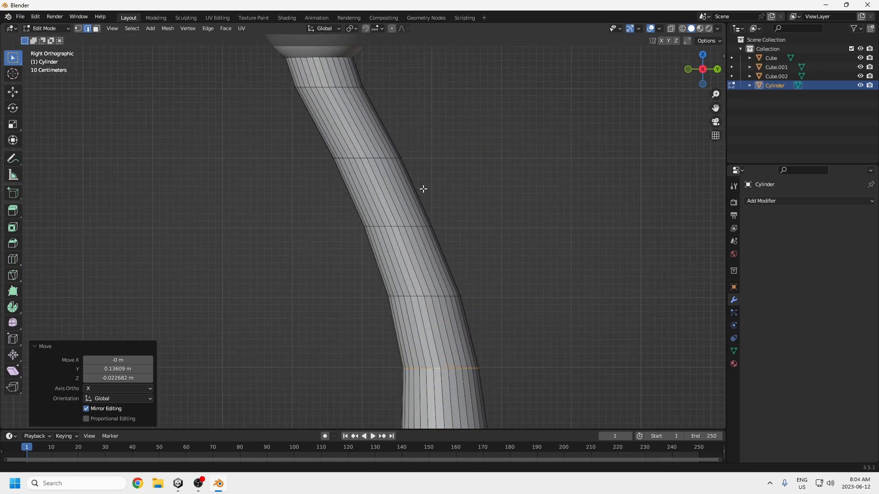
pyautogui.scroll(-4, 382, 164)
pyautogui.click(348, 162)
pyautogui.press('g')
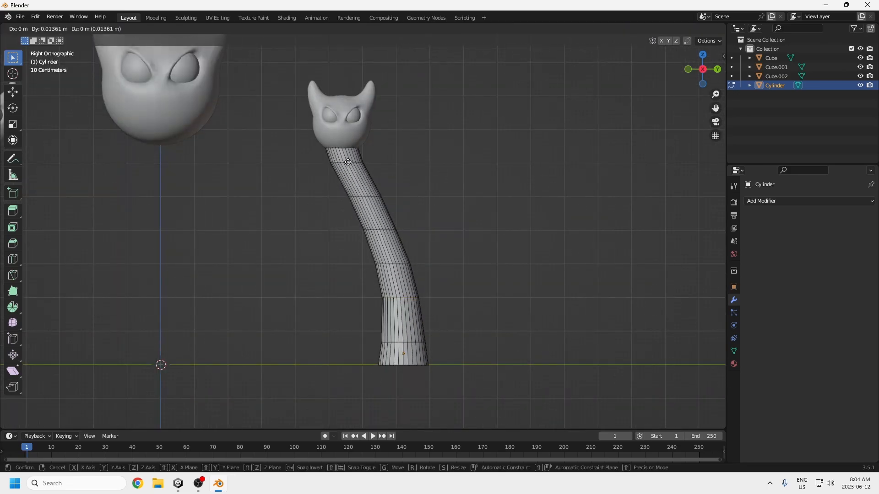
pyautogui.rightClick(348, 163)
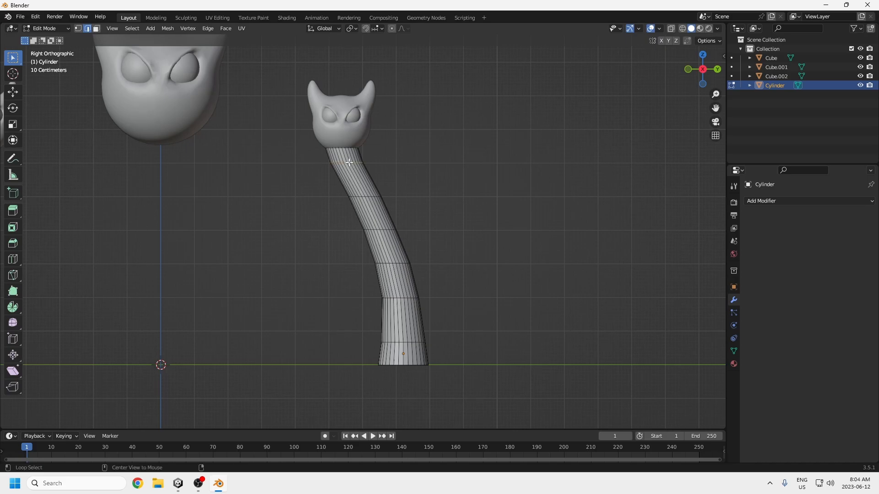
pyautogui.press('g')
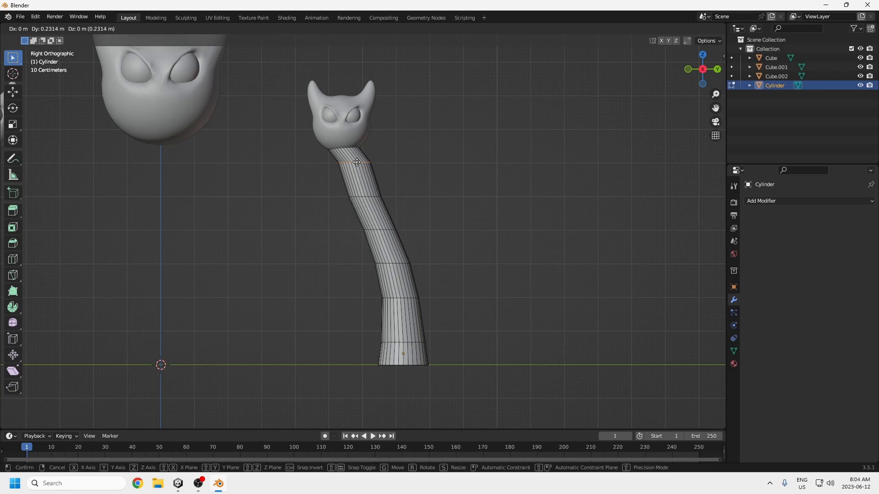
pyautogui.click(357, 181)
pyautogui.keyDown('alt'); pyautogui.click(364, 196); pyautogui.keyUp('alt')
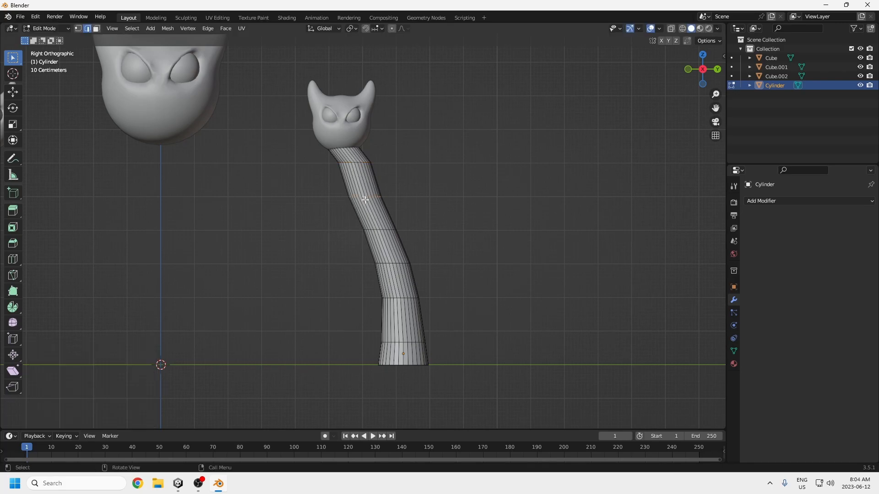
pyautogui.press('g')
pyautogui.click(372, 200)
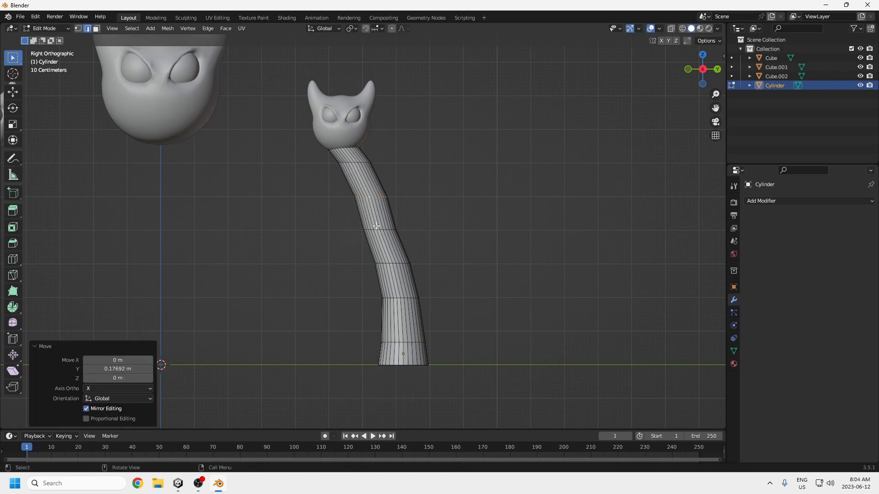
# Step: Move the third loop below the head about 0.12 m along Y and nudge the loop beneath it slightly along positive Y
pyautogui.keyDown('alt'); pyautogui.click(375, 229); pyautogui.keyUp('alt')
pyautogui.press('g')
pyautogui.click(378, 229)
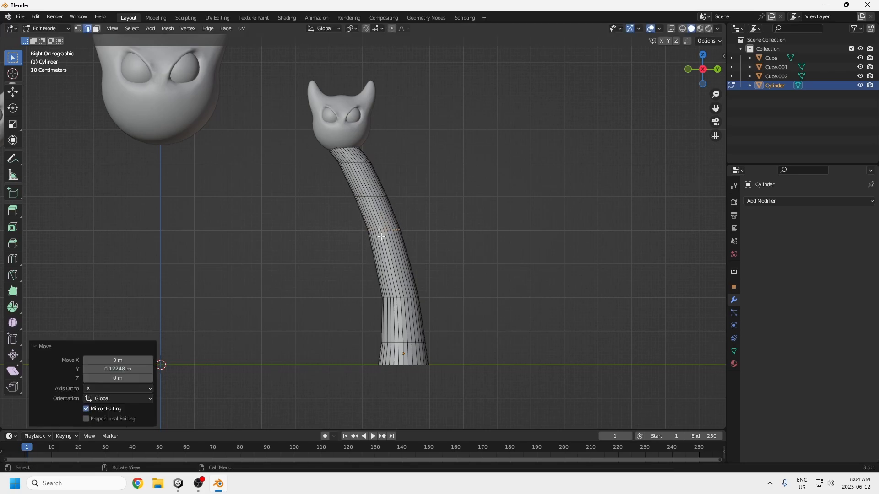
pyautogui.keyDown('alt'); pyautogui.click(387, 264); pyautogui.keyUp('alt')
pyautogui.press('g')
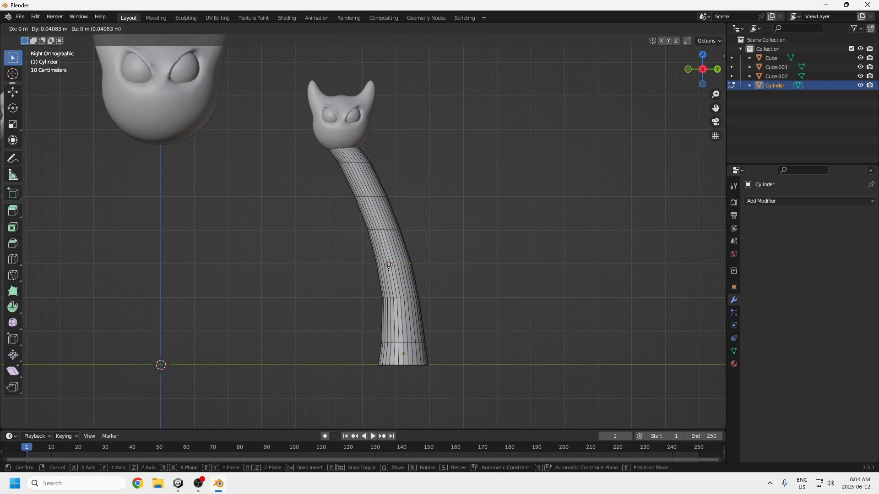
pyautogui.click(399, 272)
pyautogui.scroll(-1, 403, 267)
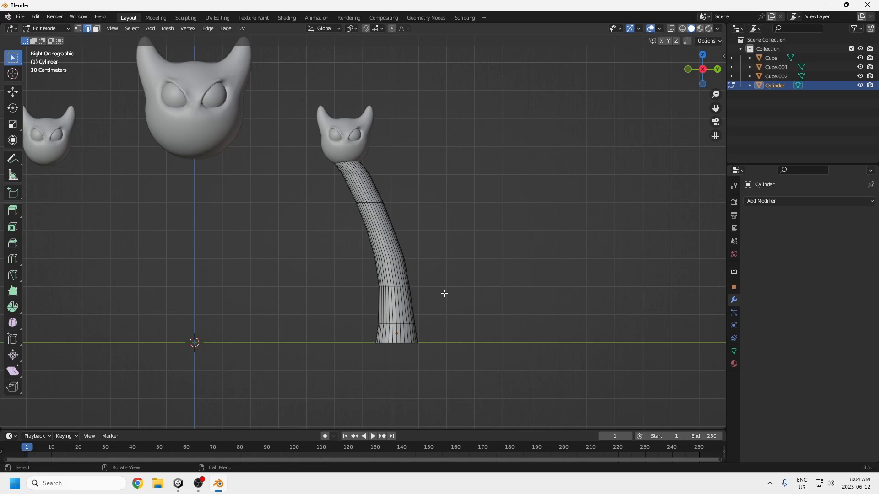
# Step: Duplicate the entire neck mesh and place the copy about -10.71 m along Y, under the opposite small head
pyautogui.press('a')
pyautogui.keyDown('shift'); pyautogui.moveTo(435, 247); pyautogui.dragTo(502, 275, button='middle'); pyautogui.keyUp('shift')
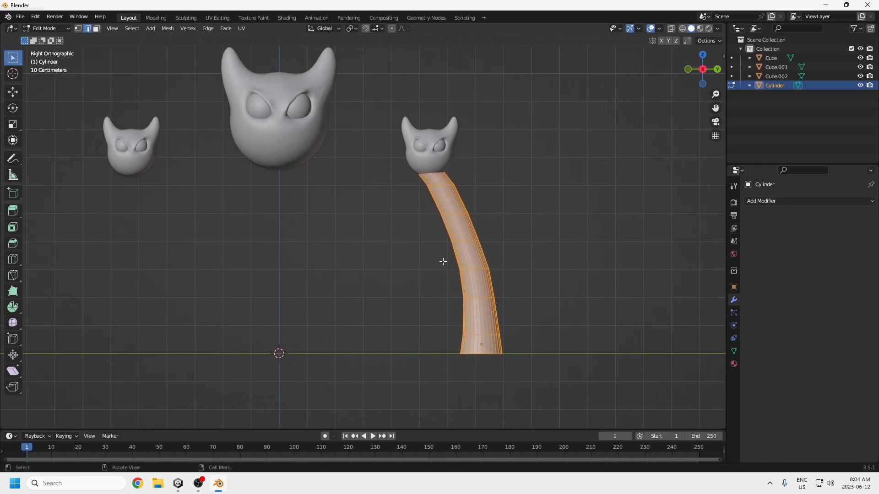
pyautogui.press('g')
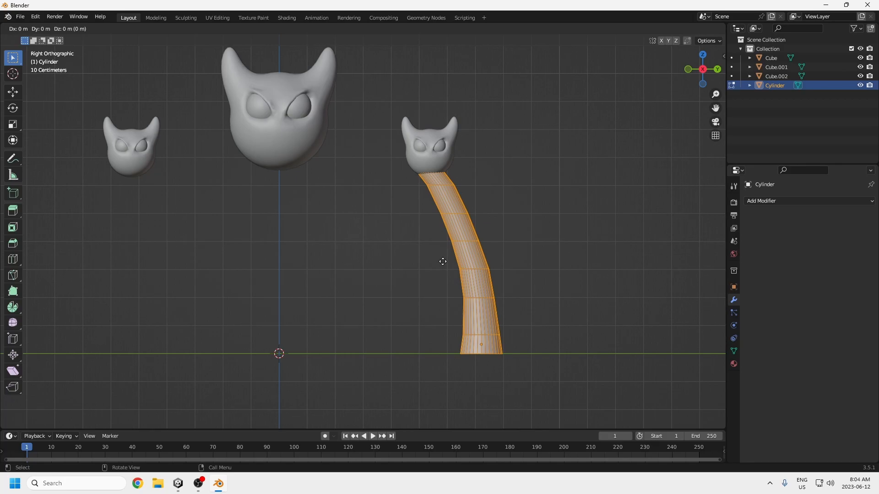
pyautogui.press('y')
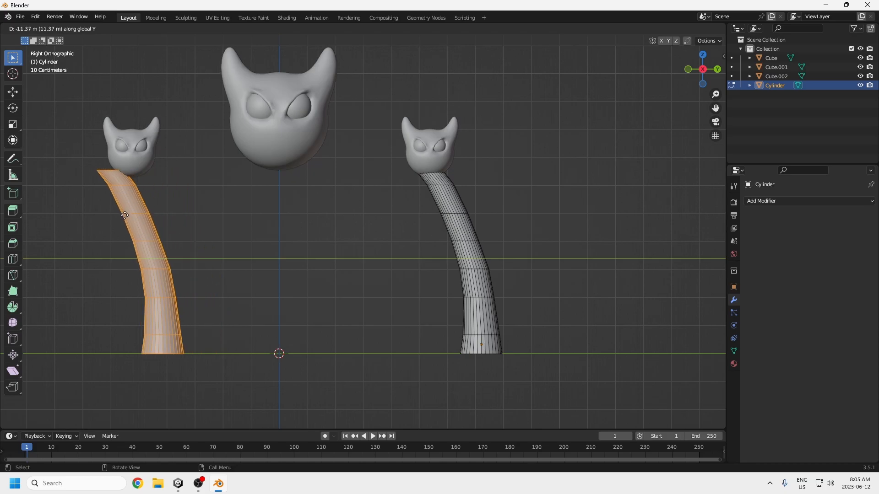
pyautogui.click(142, 213)
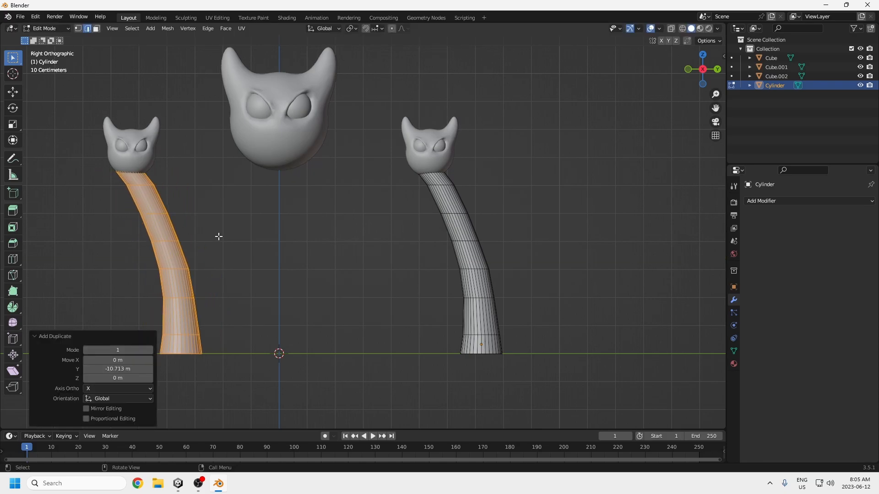
# Step: Rotate the duplicated neck 180° about Z and move it about -2.4 m along Y to meet the head
pyautogui.write('rz180')
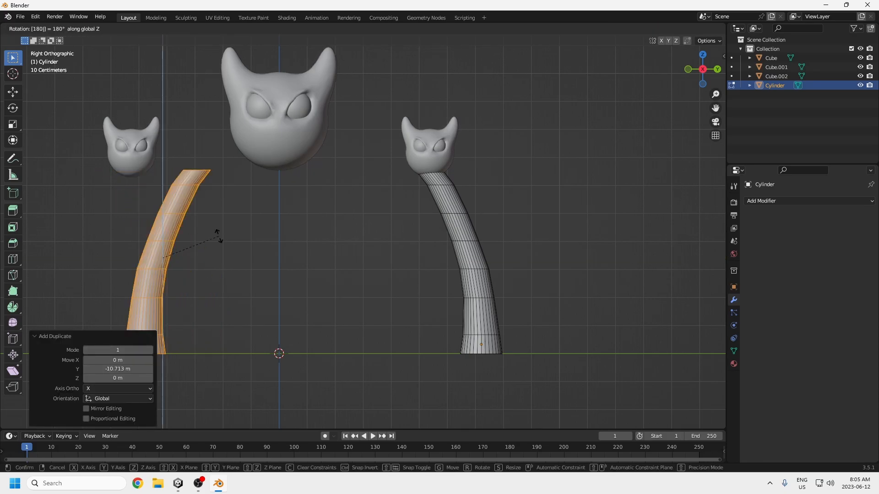
pyautogui.press('Return')
pyautogui.press('g')
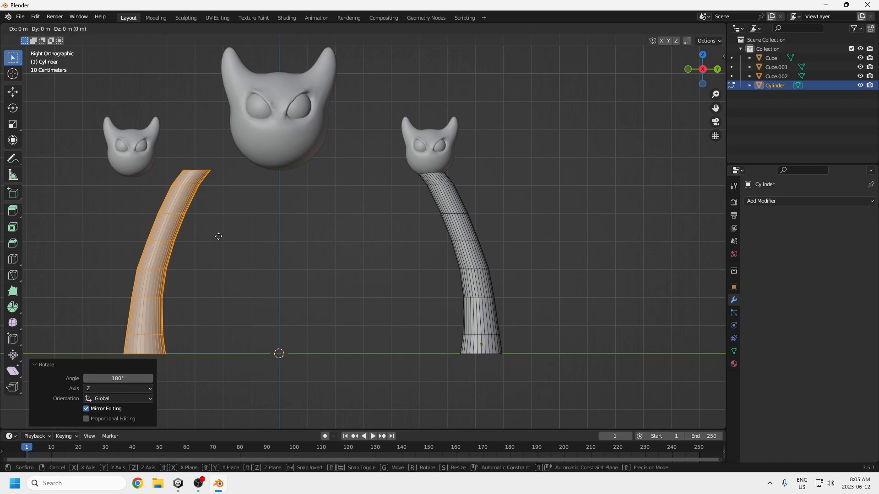
pyautogui.press('y')
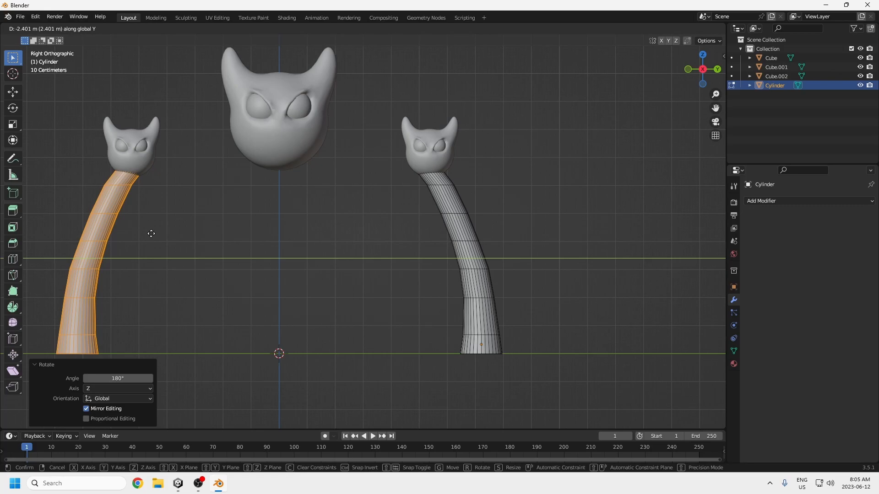
pyautogui.click(151, 234)
# Step: Deselect the neck mesh and return to Object Mode with nothing selected
pyautogui.keyDown('shift'); pyautogui.moveTo(211, 285); pyautogui.dragTo(330, 290, button='middle'); pyautogui.keyUp('shift')
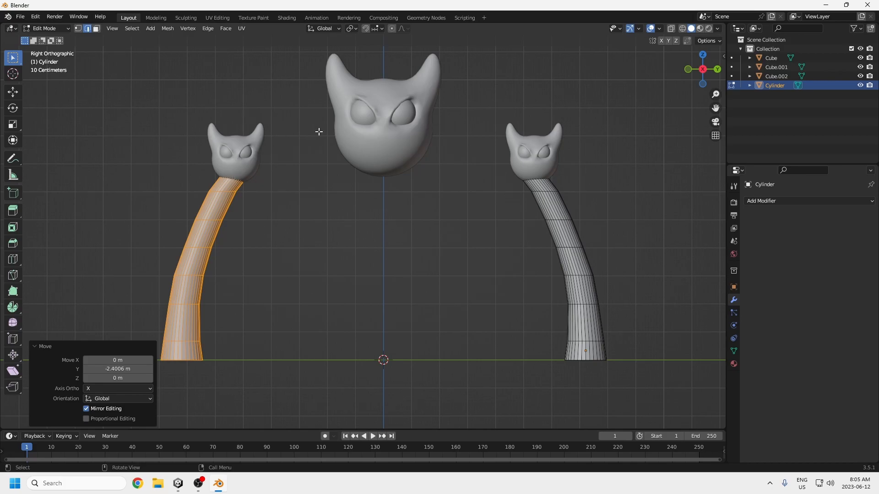
pyautogui.click(301, 298)
pyautogui.click(58, 28)
pyautogui.click(58, 39)
pyautogui.click(325, 274)
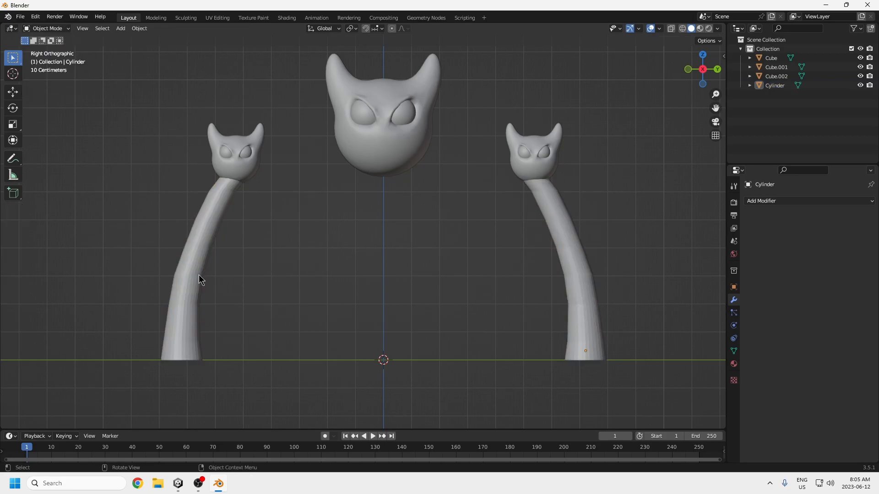
# Step: Add a cylinder mesh at the world origin and rotate it 90° about the X axis
pyautogui.hotkey('shift', 'a')
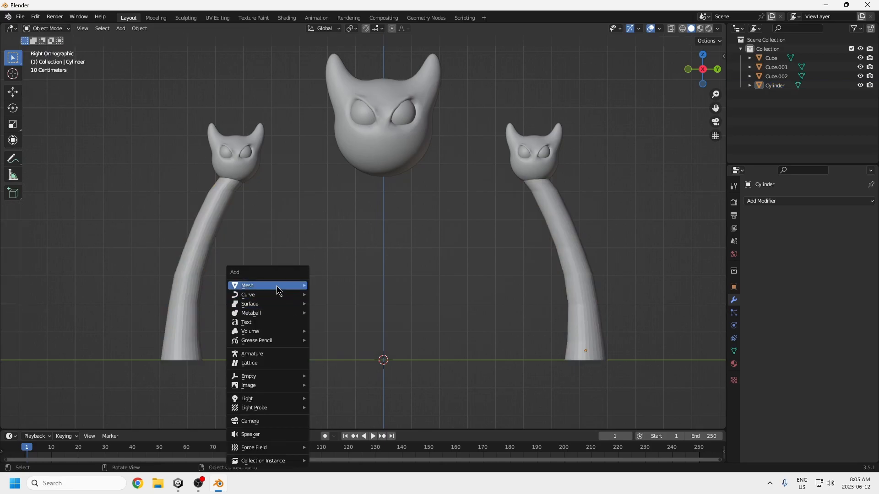
pyautogui.moveTo(276, 286)
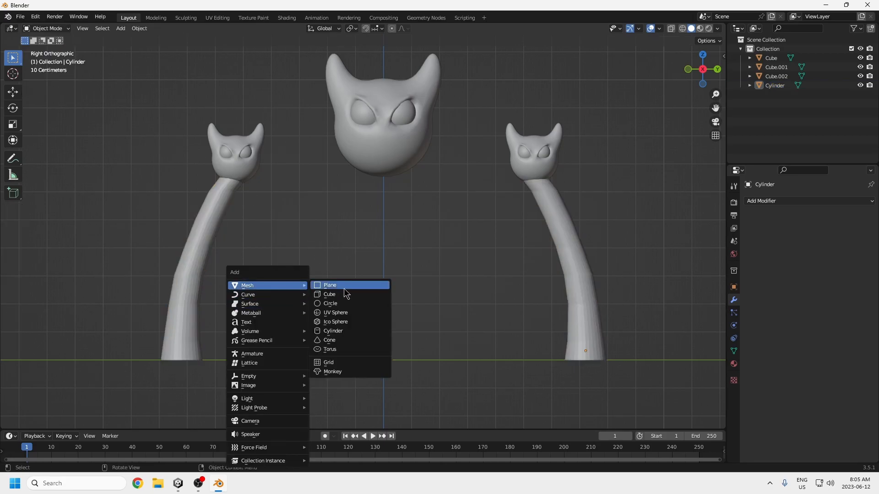
pyautogui.click(330, 331)
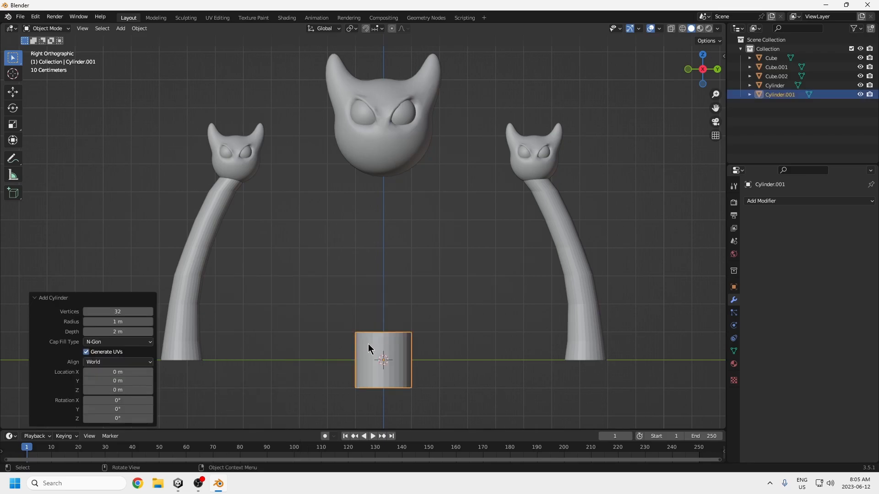
pyautogui.write('ry90')
pyautogui.press('BackSpace')
pyautogui.press('BackSpace')
pyautogui.write('x90')
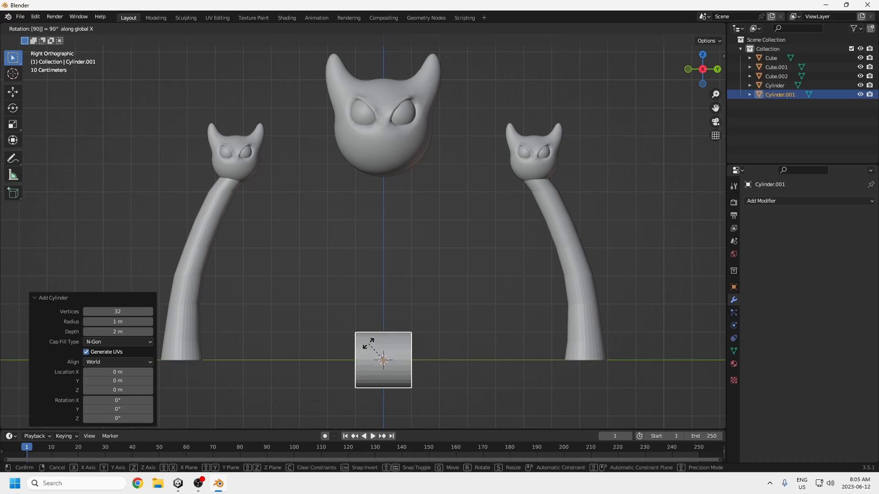
pyautogui.press('Return')
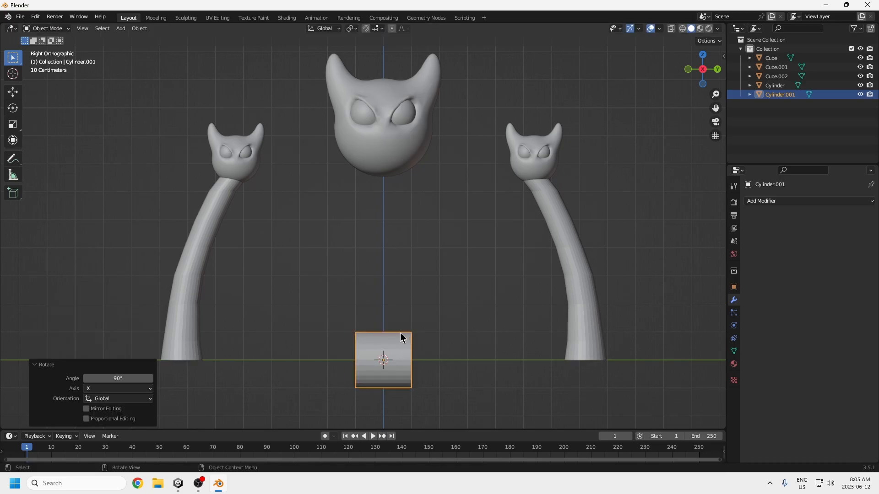
# Step: Scale the cylinder to about 0.269 on X and Z only and move it about -2.38 m along Y and 8.44 m along Z beside the large head
pyautogui.press('s')
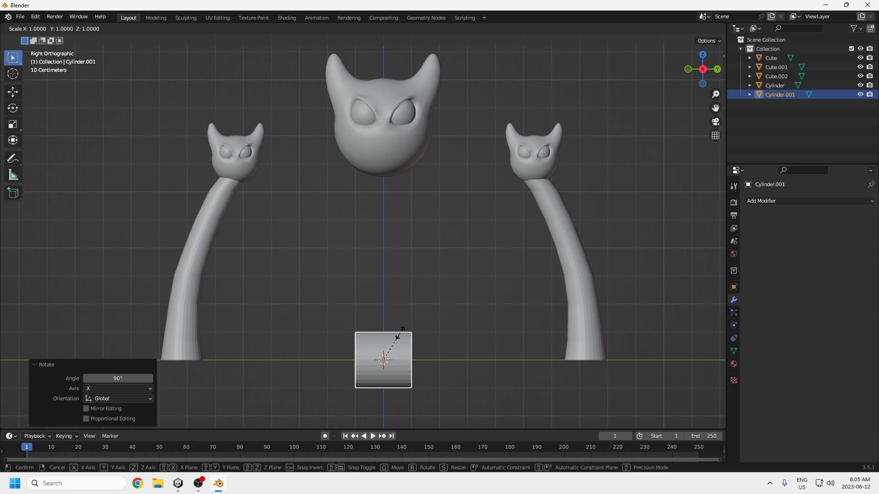
pyautogui.hotkey('shift', 'y')
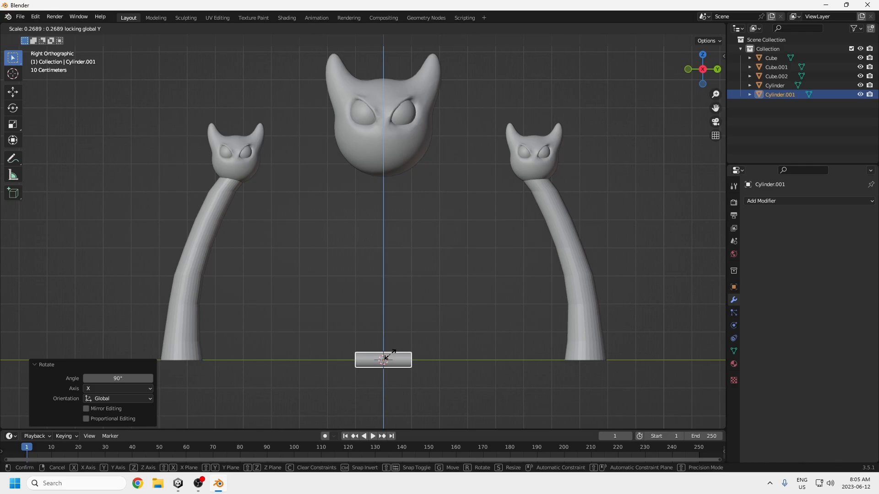
pyautogui.click(388, 359)
pyautogui.press('g')
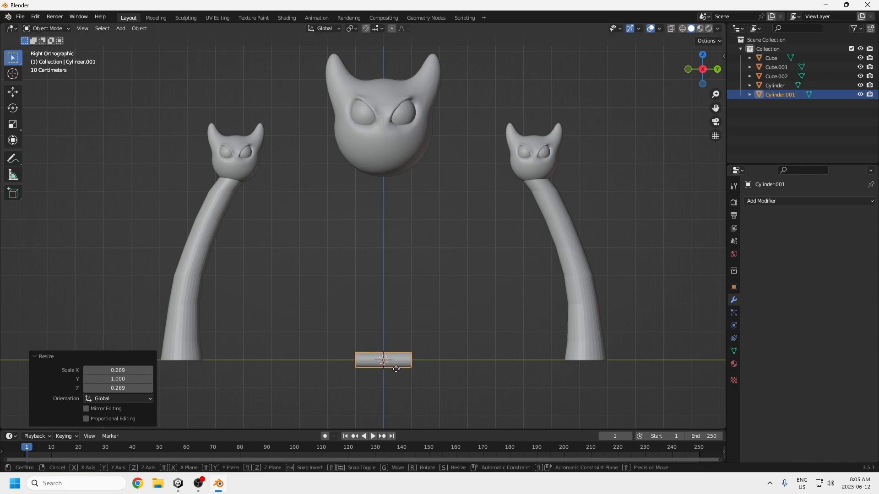
pyautogui.click(329, 133)
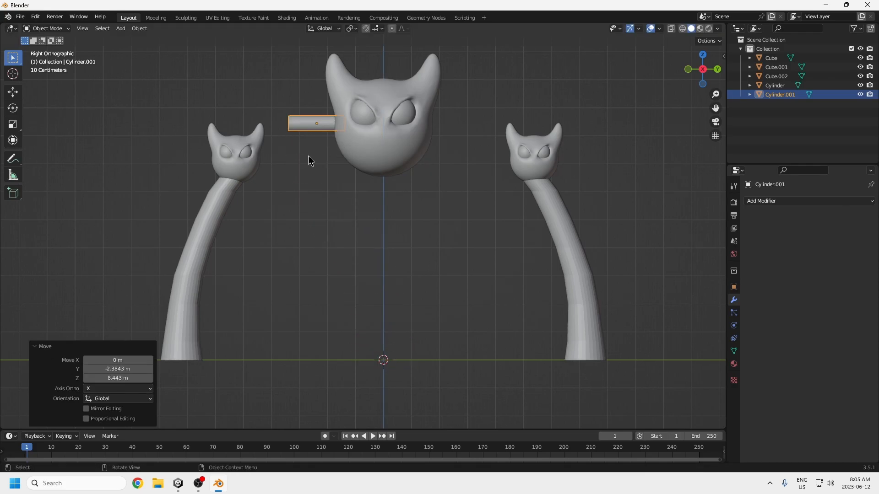
# Step: Rotate the cylinder about -22.2° around the view axis and move it about 0.09 m along Y and -0.33 m along Z
pyautogui.scroll(5, 249, 146)
pyautogui.keyDown('shift'); pyautogui.moveTo(267, 121); pyautogui.dragTo(397, 329, button='middle'); pyautogui.keyUp('shift')
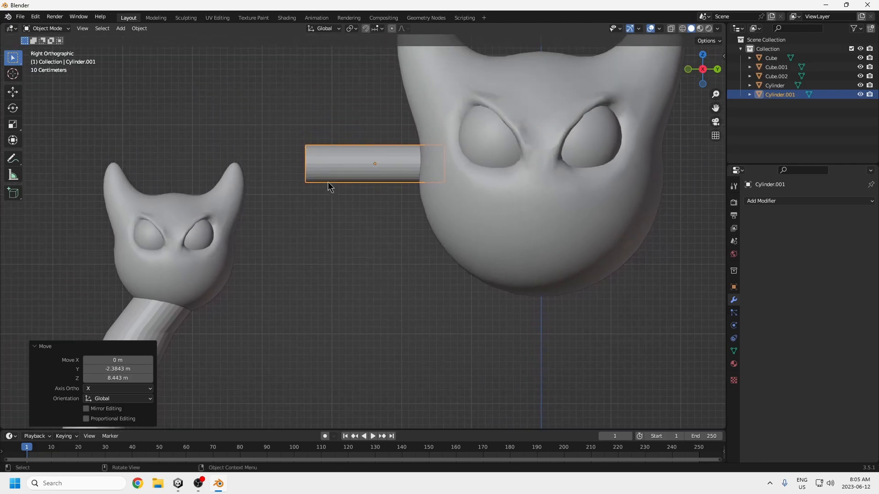
pyautogui.press('r')
pyautogui.click(365, 224)
pyautogui.press('g')
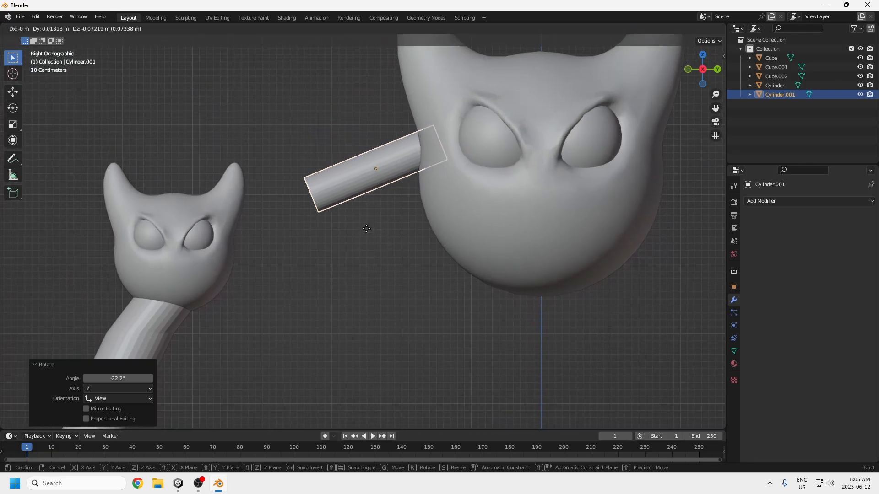
pyautogui.click(372, 245)
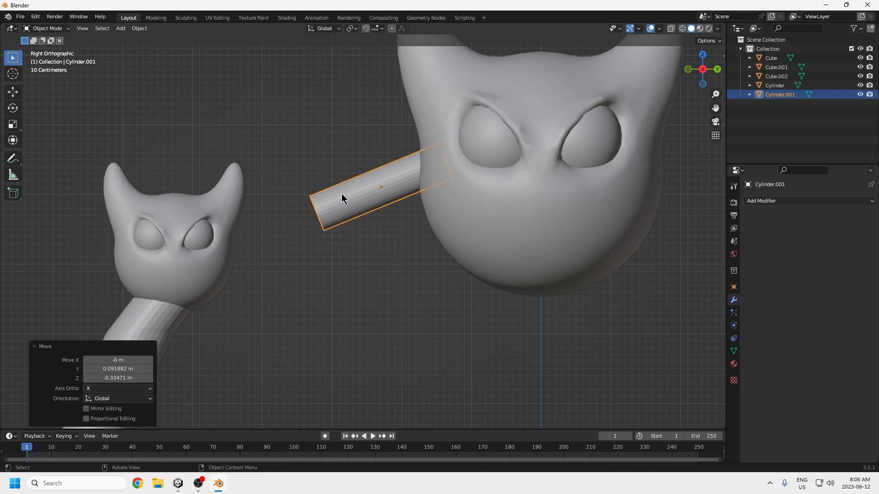
# Step: Open the tilted cylinder in Edit Mode from the right orthographic view with X-ray display on
pyautogui.moveTo(422, 200); pyautogui.dragTo(462, 228, button='middle')
pyautogui.press('KP_3')
pyautogui.click(45, 28)
pyautogui.click(44, 45)
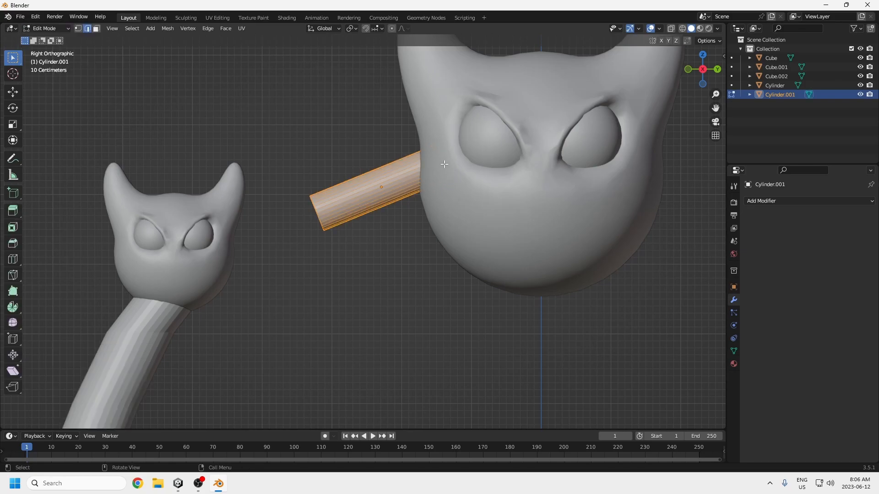
pyautogui.hotkey('alt', 'z')
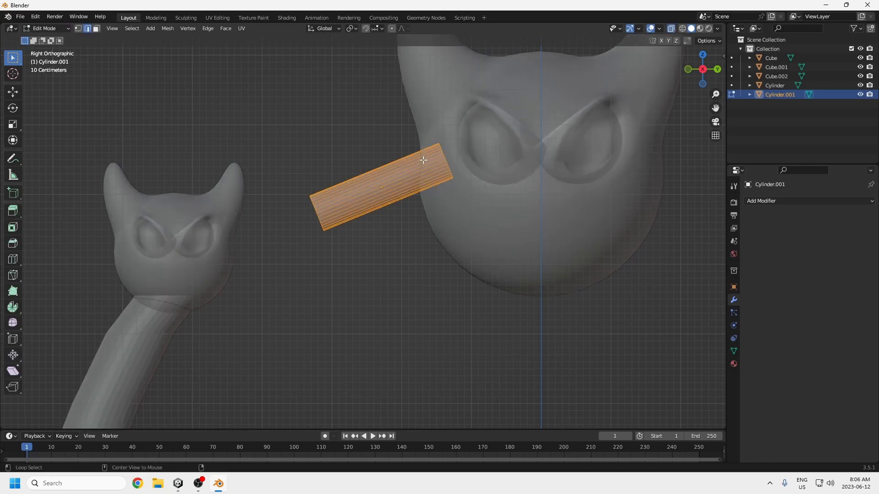
# Step: Select the cylinder's end face inside the large head in face mode and scale it up to widen that end
pyautogui.moveTo(453, 172); pyautogui.dragTo(420, 221, button='middle')
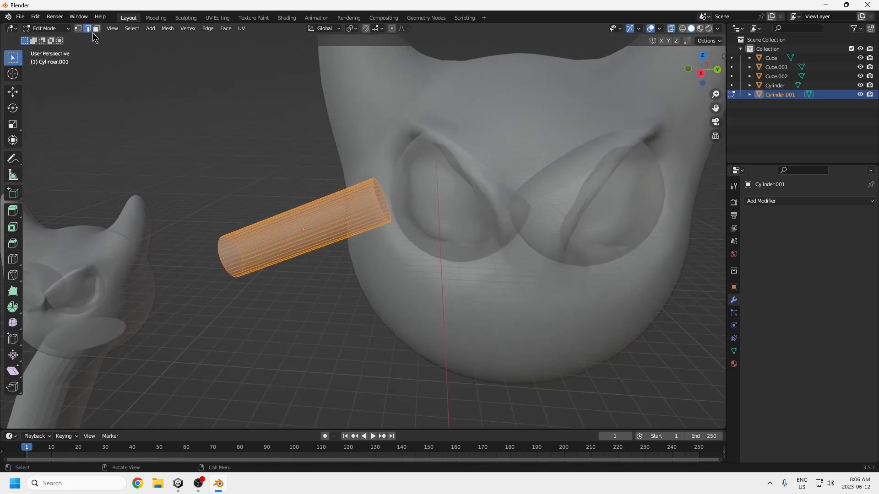
pyautogui.press('3')
pyautogui.click(391, 206)
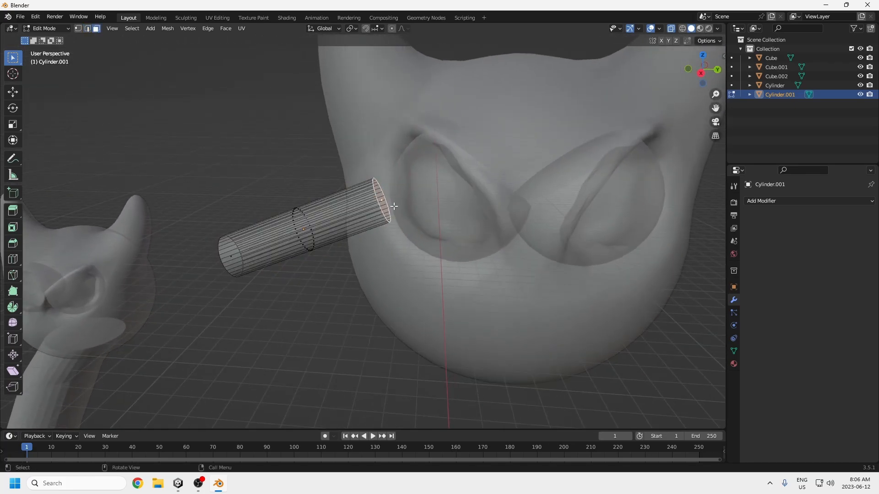
pyautogui.moveTo(428, 176); pyautogui.dragTo(421, 189, button='middle')
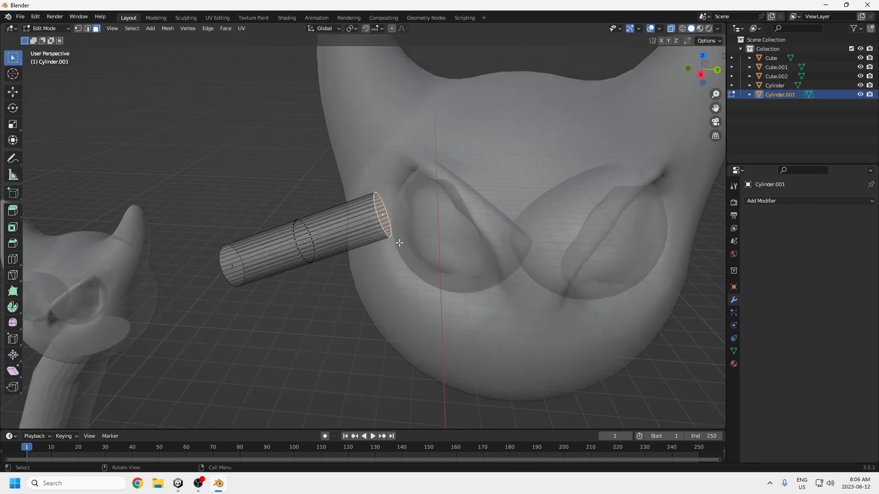
pyautogui.moveTo(391, 227)
pyautogui.mouseDown(button='middle')
pyautogui.moveTo(356, 216)
pyautogui.moveTo(406, 224)
pyautogui.mouseUp(button='middle')
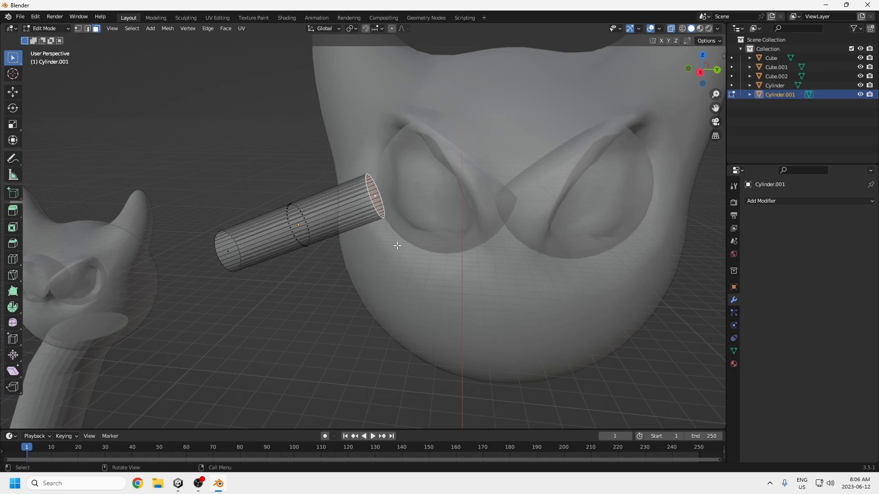
pyautogui.press('s')
pyautogui.click(410, 287)
# Step: Move the cylinder's outer end face about 0.51 m along Y and 0.33 m along Z and scale it by about 1.5
pyautogui.moveTo(359, 280)
pyautogui.mouseDown(button='middle')
pyautogui.moveTo(388, 268)
pyautogui.moveTo(359, 270)
pyautogui.mouseUp(button='middle')
pyautogui.click(240, 251)
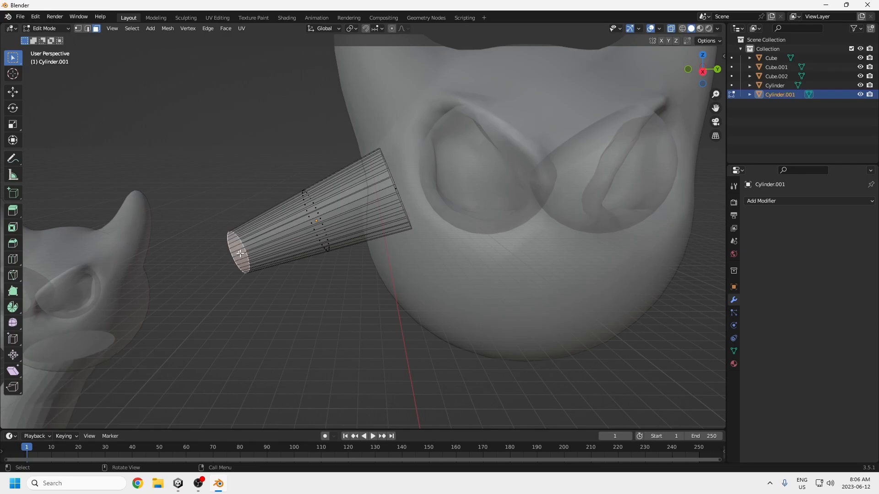
pyautogui.press('g')
pyautogui.click(296, 259)
pyautogui.press('KP_3')
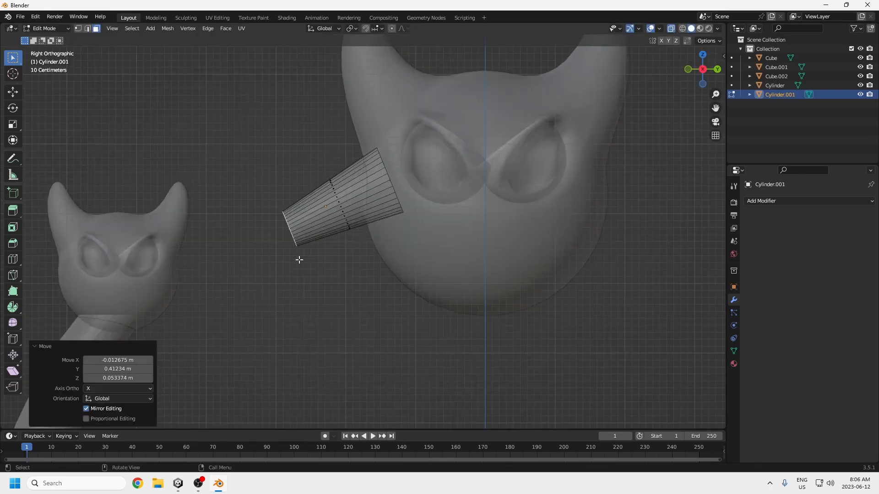
pyautogui.keyDown('alt'); pyautogui.click(300, 253); pyautogui.keyUp('alt')
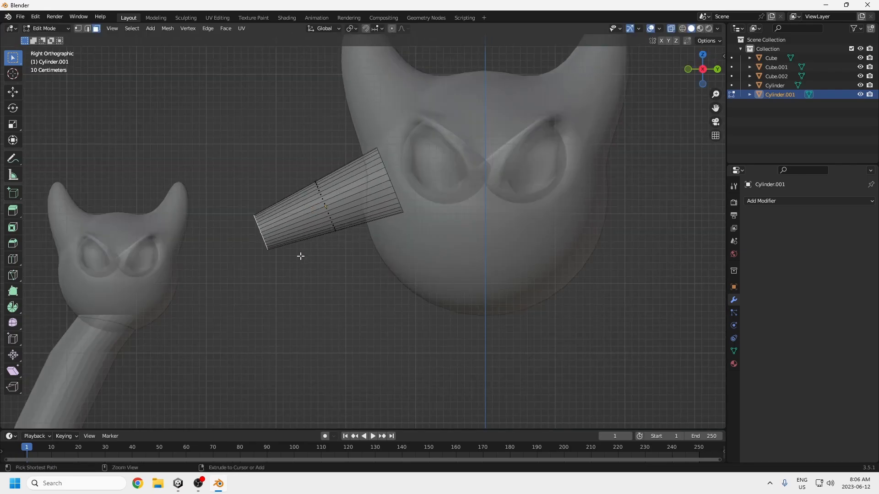
pyautogui.press('g')
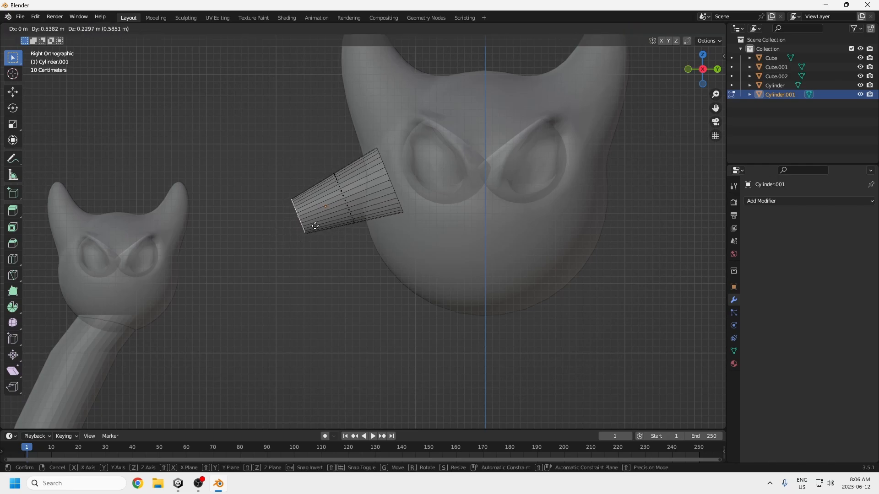
pyautogui.click(313, 218)
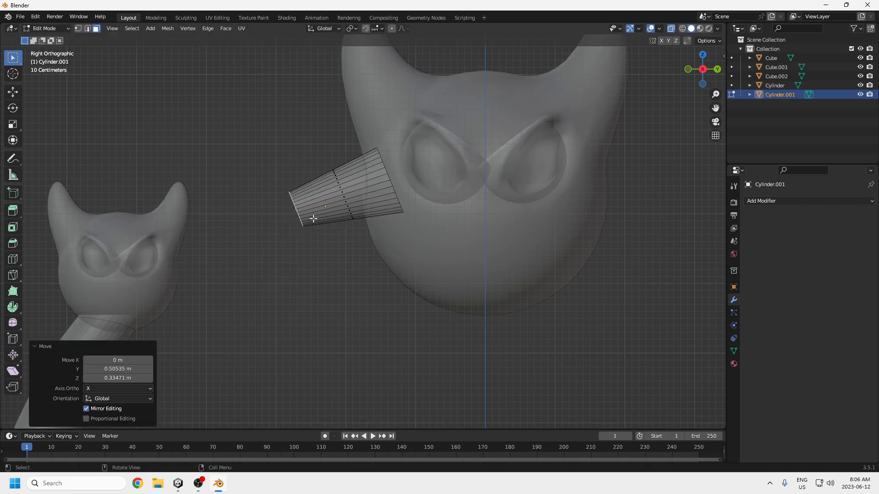
pyautogui.press('s')
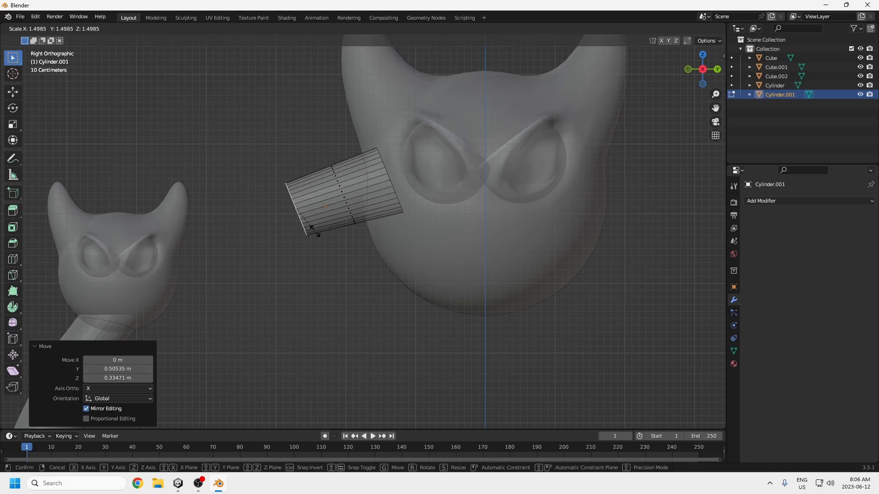
pyautogui.click(315, 232)
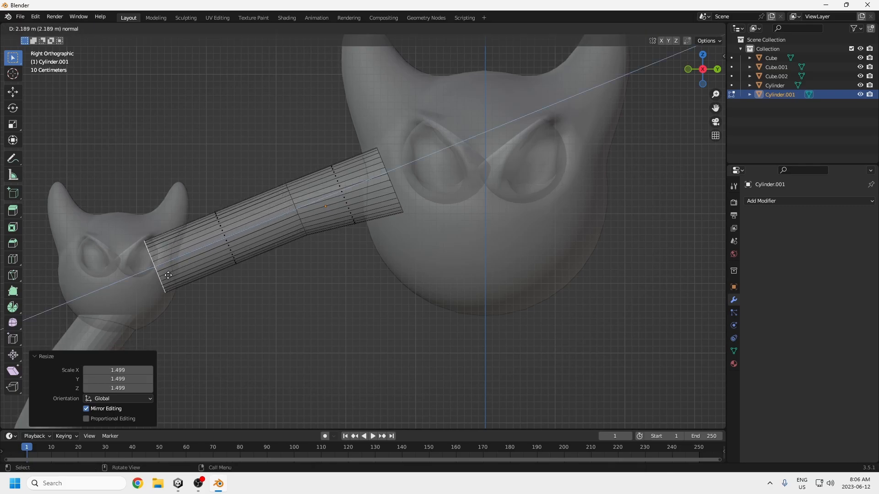
# Step: Extrude the outer end face about 2.24 m along its normal and shrink the new end to about 0.46
pyautogui.click(153, 267)
pyautogui.press('s')
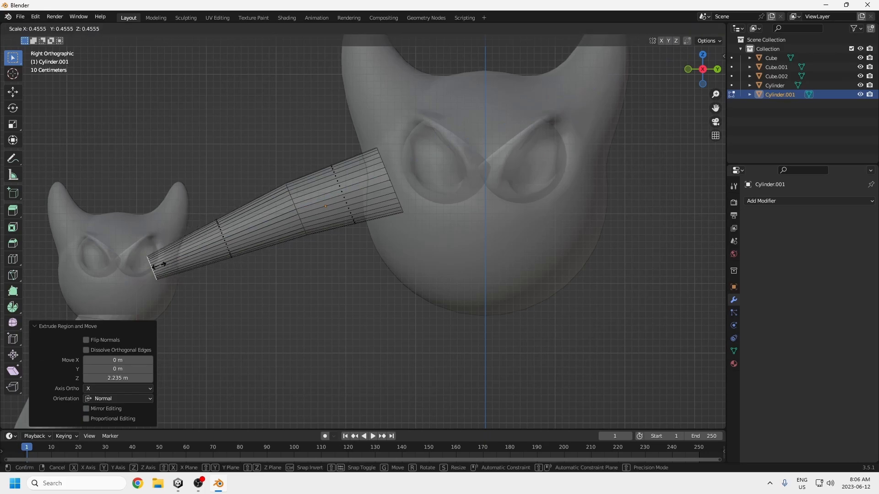
pyautogui.click(159, 265)
# Step: Duplicate the entire tapered arm mesh and move the copy about 6.28 m along Y to the large head's opposite side
pyautogui.press('a')
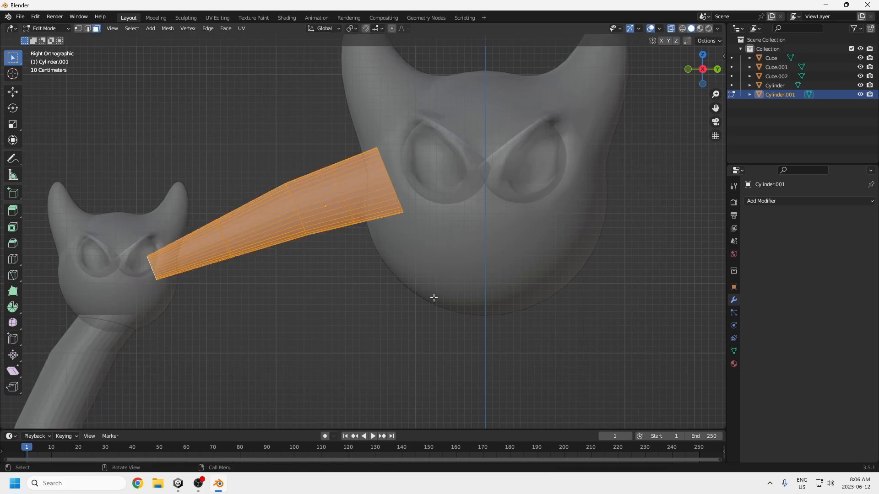
pyautogui.keyDown('shift'); pyautogui.moveTo(518, 329); pyautogui.dragTo(457, 316, button='middle'); pyautogui.keyUp('shift')
pyautogui.scroll(-3, 457, 315)
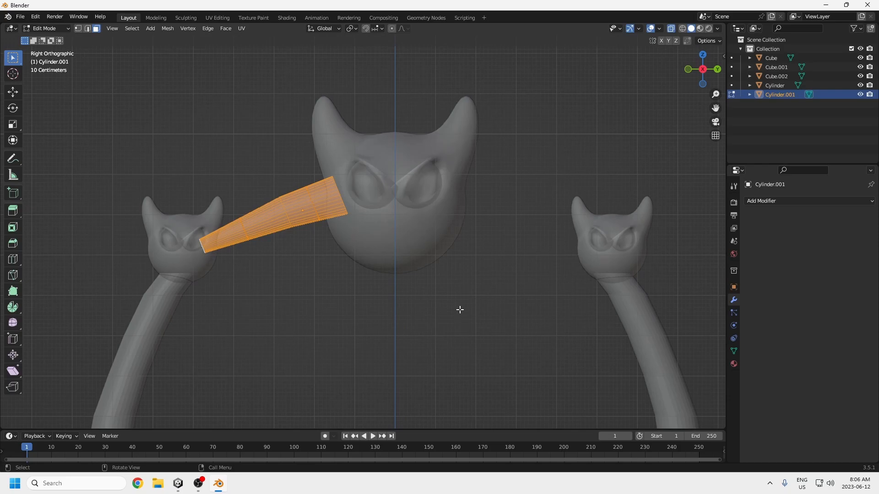
pyautogui.press('g')
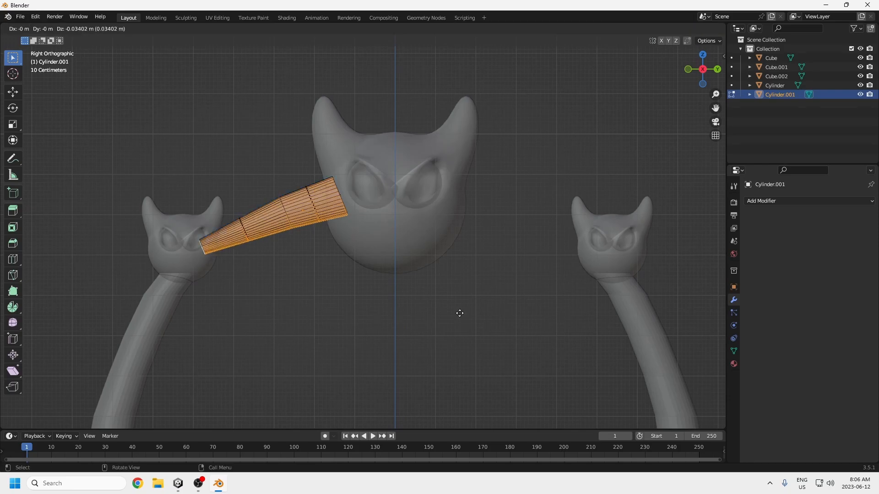
pyautogui.press('y')
pyautogui.click(713, 332)
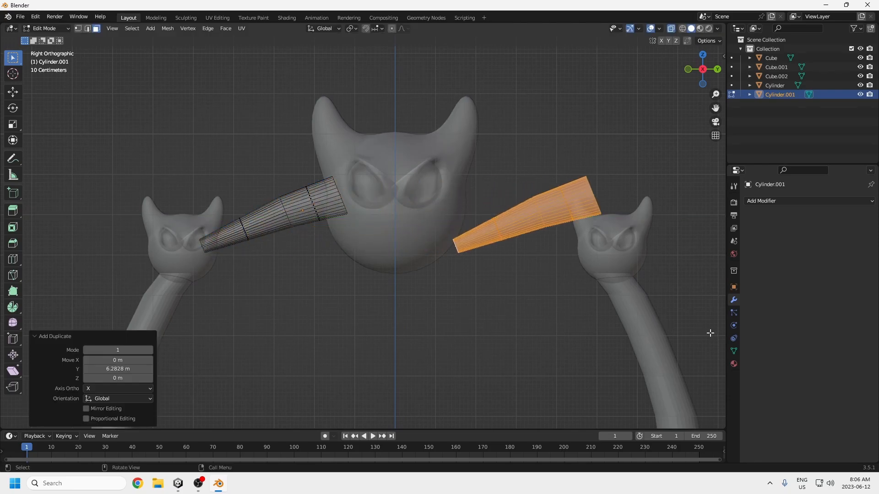
# Step: Rotate the duplicated arm 180° about Z and move it about -0.48 m along Y into the large head
pyautogui.write('rz180')
pyautogui.press('Return')
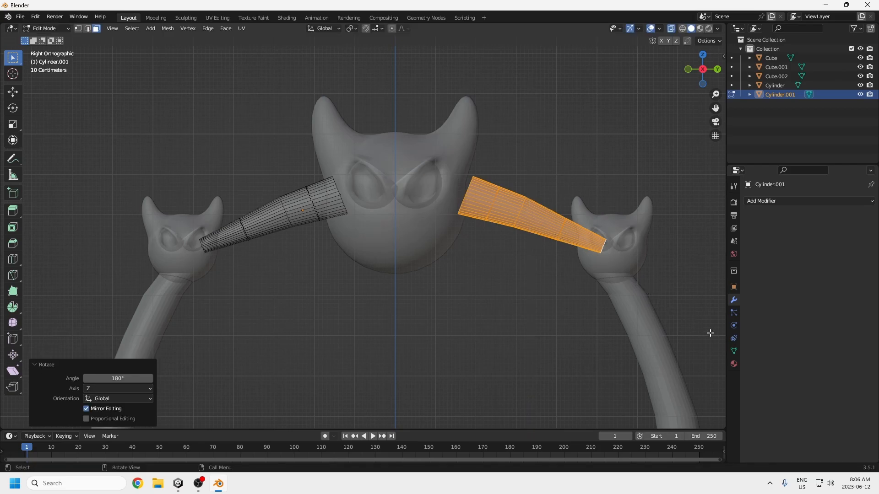
pyautogui.press('g')
pyautogui.press('y')
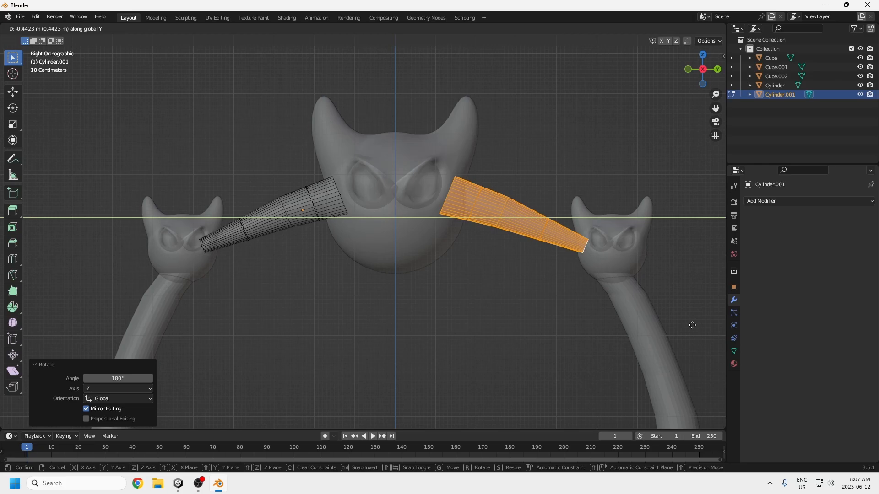
pyautogui.click(686, 327)
# Step: Deselect the arm mesh's faces and return to Object Mode with the whole figure in view
pyautogui.scroll(-3, 581, 367)
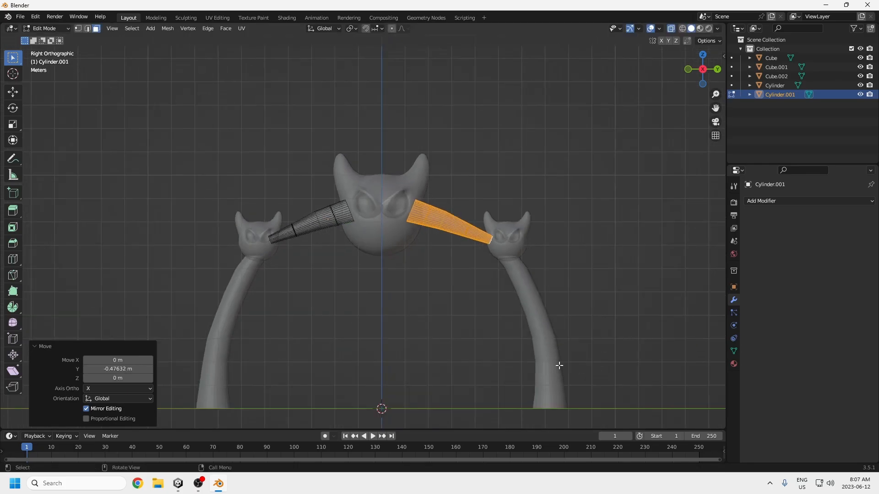
pyautogui.click(559, 343)
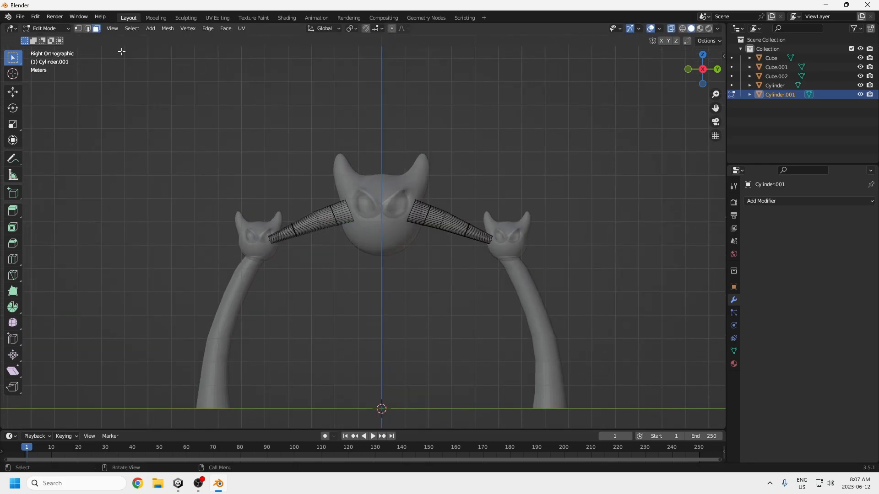
pyautogui.click(46, 29)
pyautogui.click(43, 37)
pyautogui.scroll(-3, 356, 285)
pyautogui.scroll(3, 355, 281)
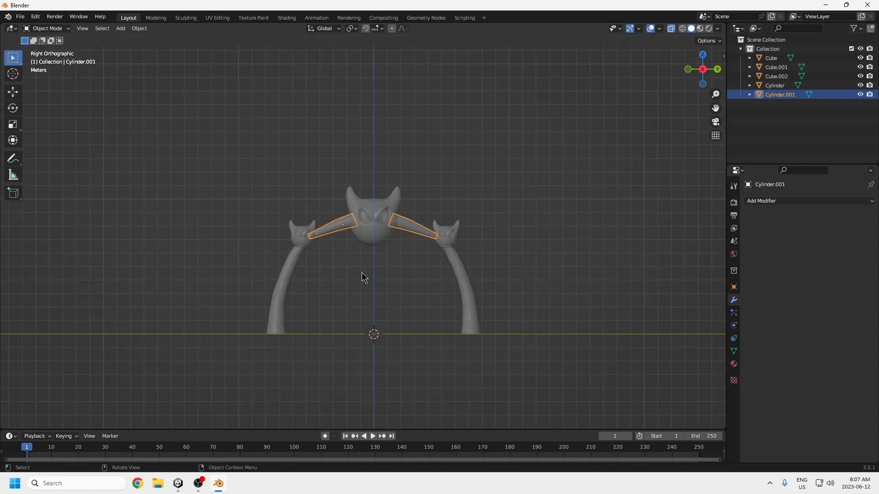
# Step: Turn off the X-ray display and select all the heads, necks and arms of the figure
pyautogui.hotkey('alt', 'z')
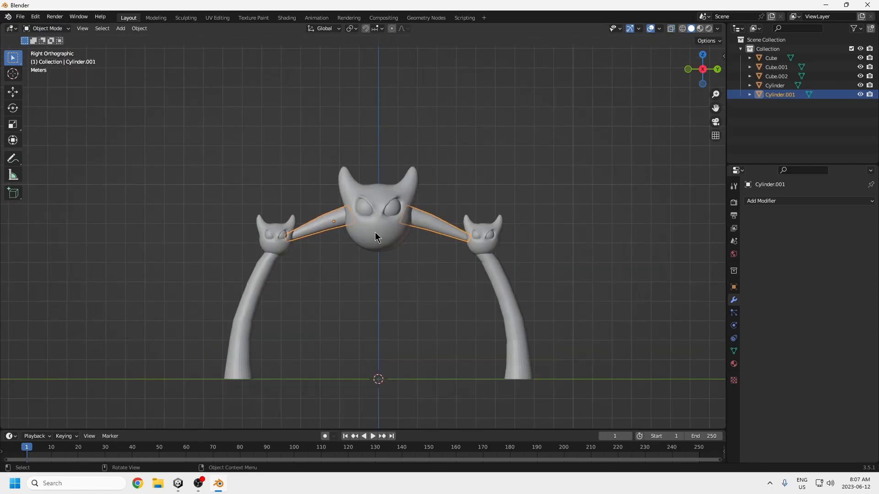
pyautogui.click(574, 305)
pyautogui.scroll(-2, 568, 310)
pyautogui.moveTo(434, 276)
pyautogui.mouseDown(button='middle')
pyautogui.moveTo(432, 290)
pyautogui.moveTo(424, 281)
pyautogui.mouseUp(button='middle')
pyautogui.scroll(2, 431, 290)
pyautogui.press('a')
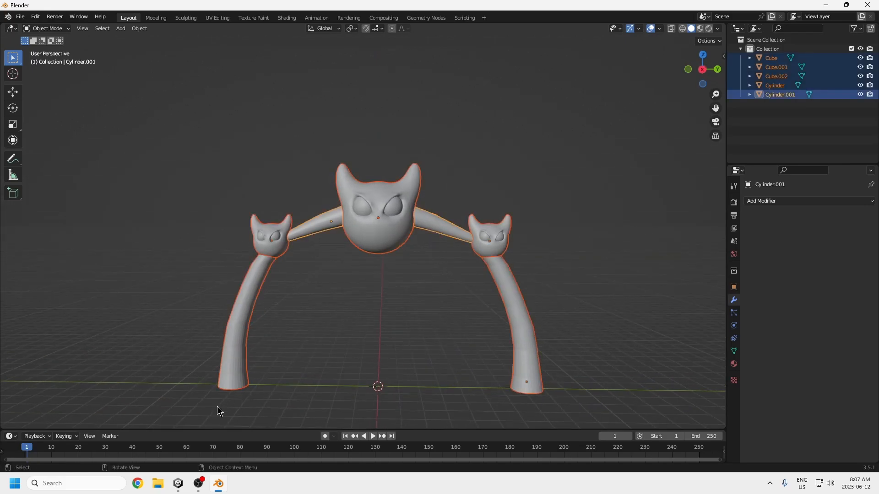
# Step: Switch to Unity and examine the existing three-headed red boss in the scene as a reference for the remaining parts
pyautogui.click(179, 486)
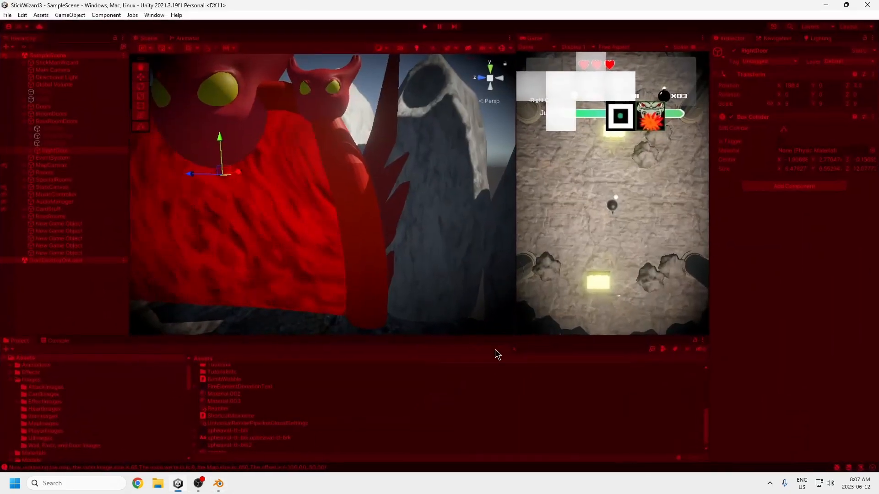
pyautogui.moveTo(328, 206); pyautogui.dragTo(338, 221, button='middle')
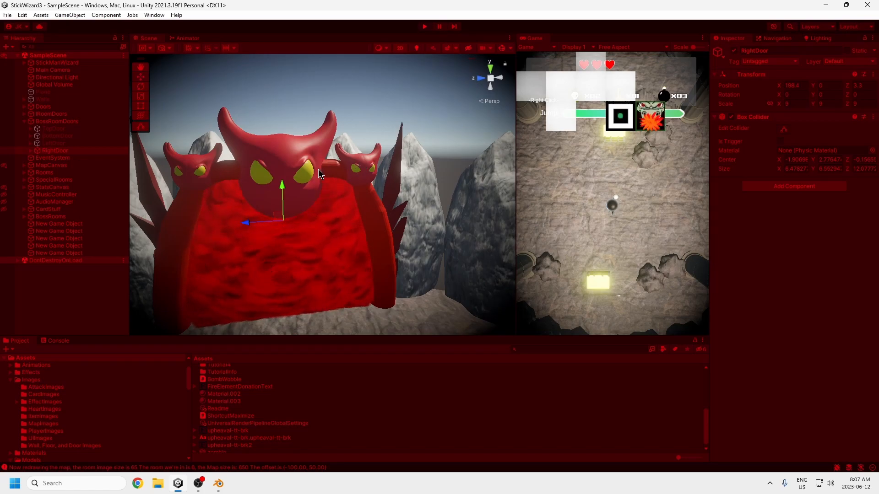
pyautogui.scroll(7, 320, 170)
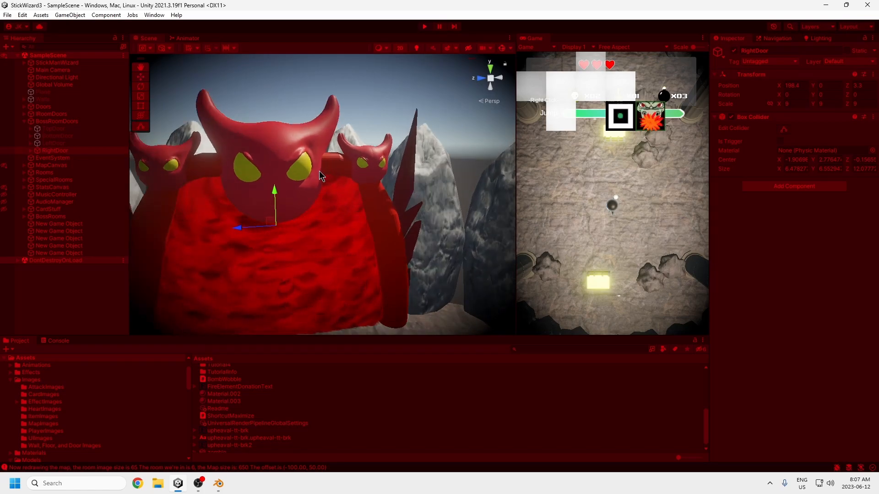
pyautogui.scroll(-7, 309, 177)
pyautogui.scroll(2, 309, 178)
pyautogui.moveTo(262, 177); pyautogui.dragTo(320, 189, button='middle')
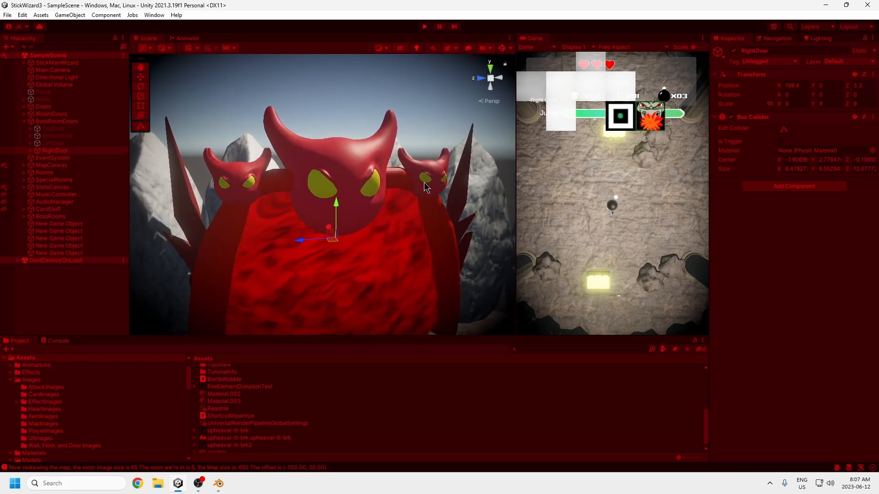
# Step: Switch back to Blender and join all the heads, necks and arms into a single object
pyautogui.click(218, 483)
pyautogui.click(460, 346)
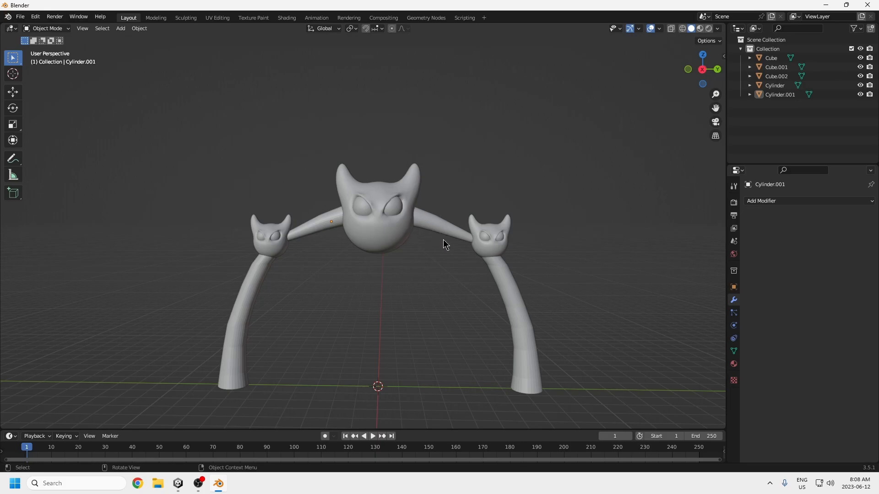
pyautogui.scroll(-3, 490, 293)
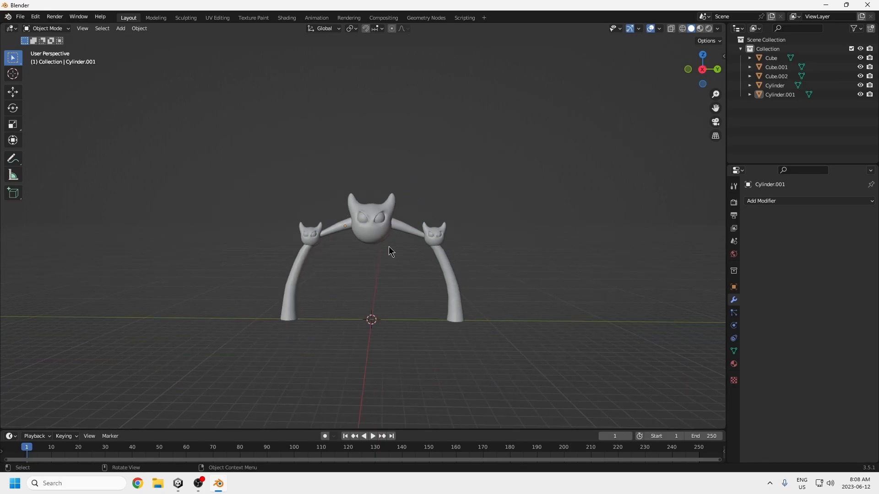
pyautogui.scroll(2, 462, 318)
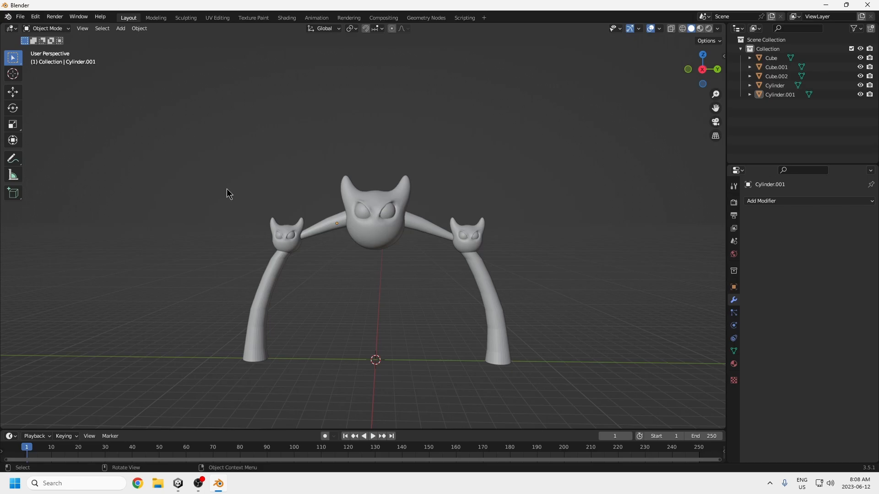
pyautogui.moveTo(401, 275); pyautogui.dragTo(372, 274, button='middle')
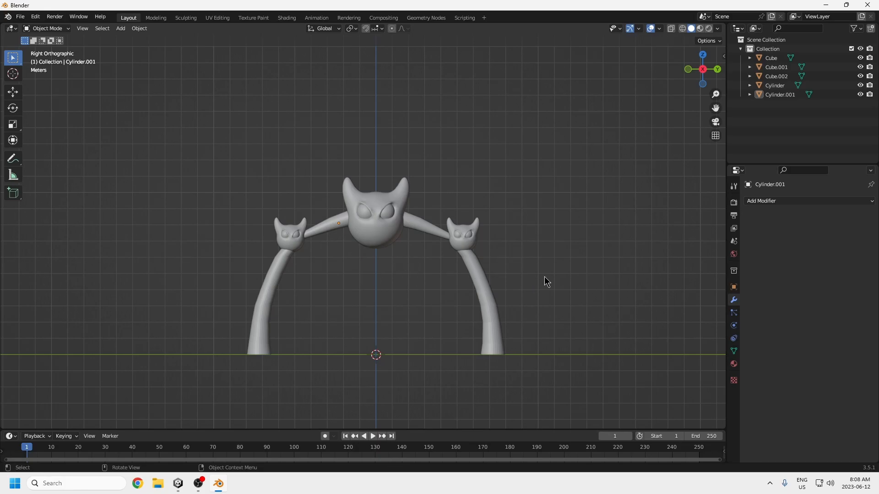
pyautogui.press('a')
pyautogui.hotkey('ctrl', 'j')
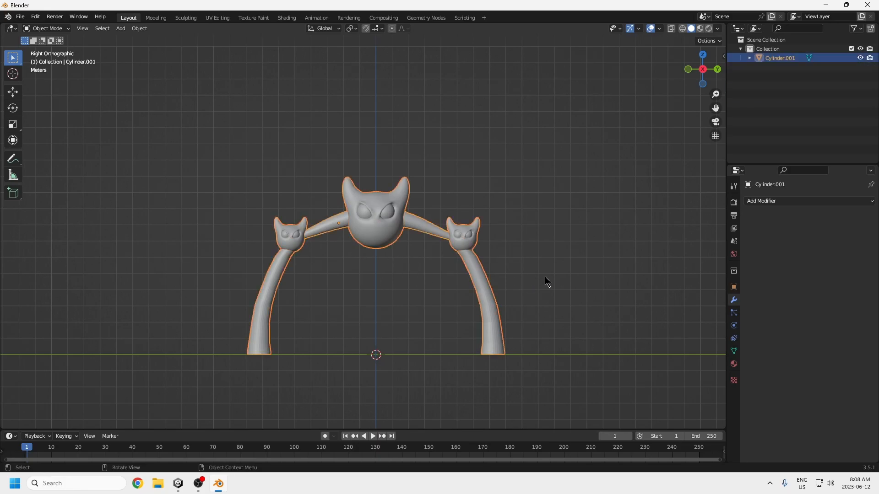
# Step: Open the UV Editing workspace and select the joined figure's entire mesh in Edit Mode
pyautogui.click(218, 18)
pyautogui.press('a')
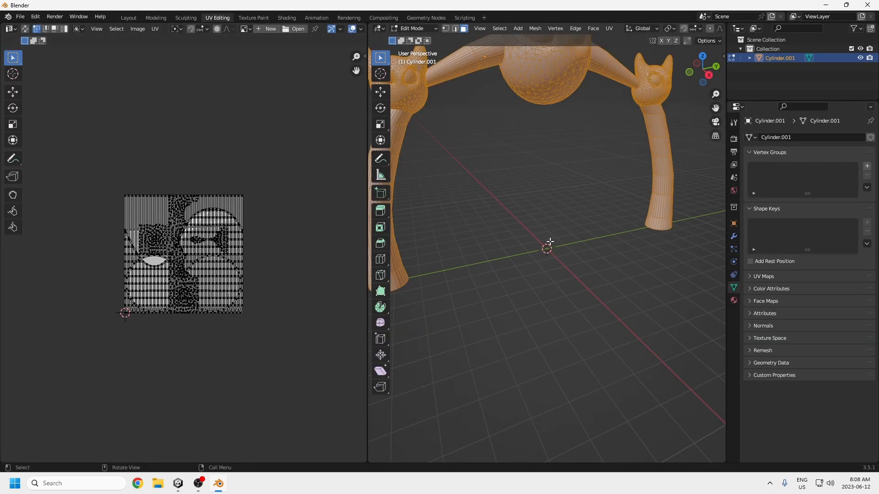
pyautogui.moveTo(547, 251); pyautogui.dragTo(549, 274, button='middle')
pyautogui.scroll(-5, 532, 242)
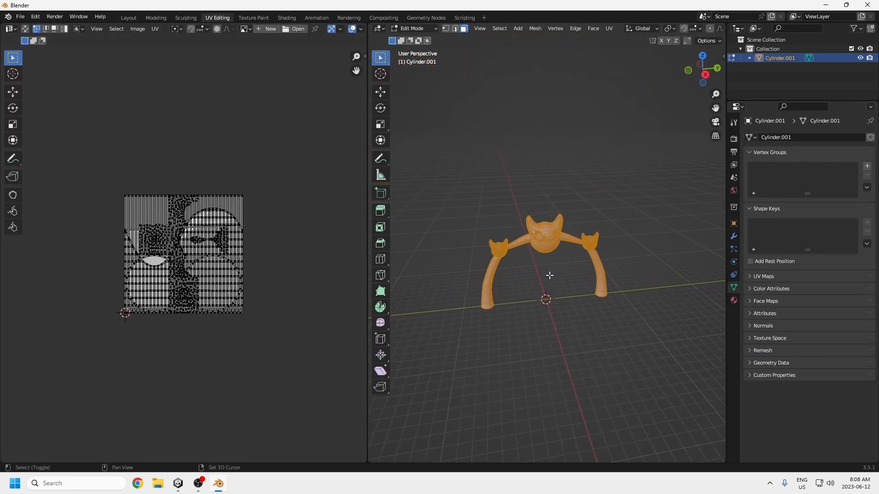
pyautogui.scroll(6, 550, 280)
pyautogui.scroll(-4, 551, 282)
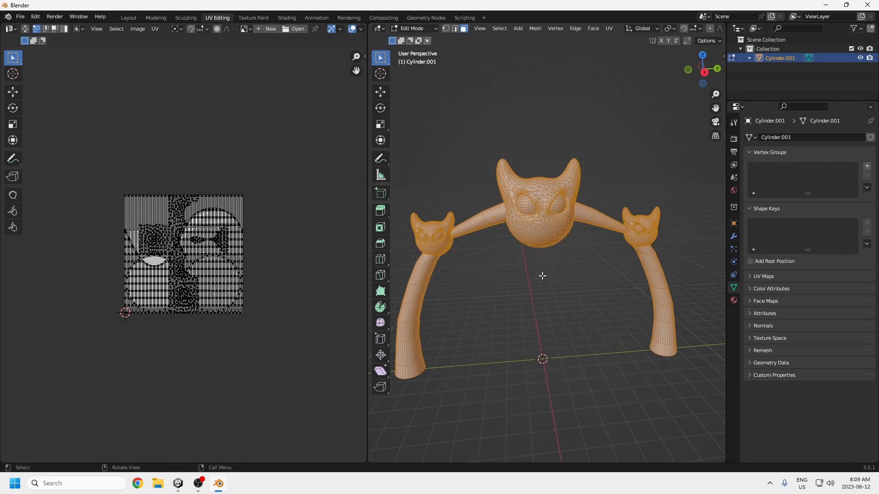
# Step: Unwrap the entire mesh with Smart UV Project using a 66° angle limit, Scaled margin method and 0.000 island margin
pyautogui.press('u')
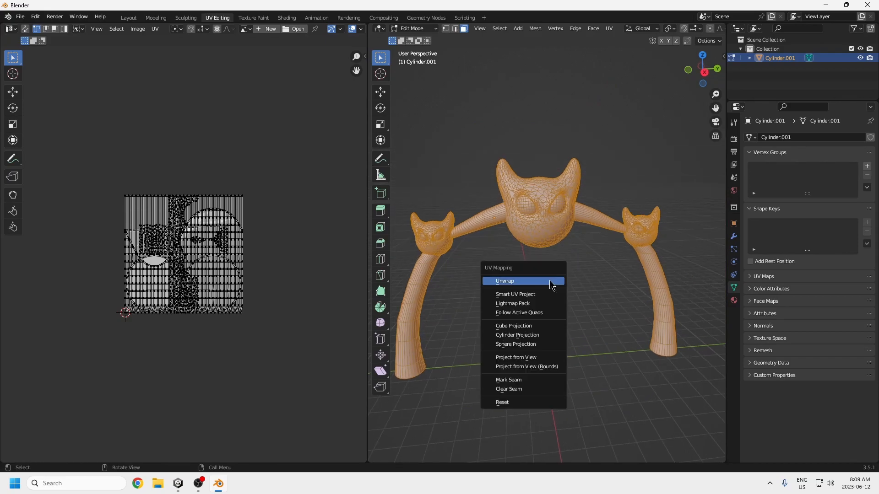
pyautogui.click(536, 297)
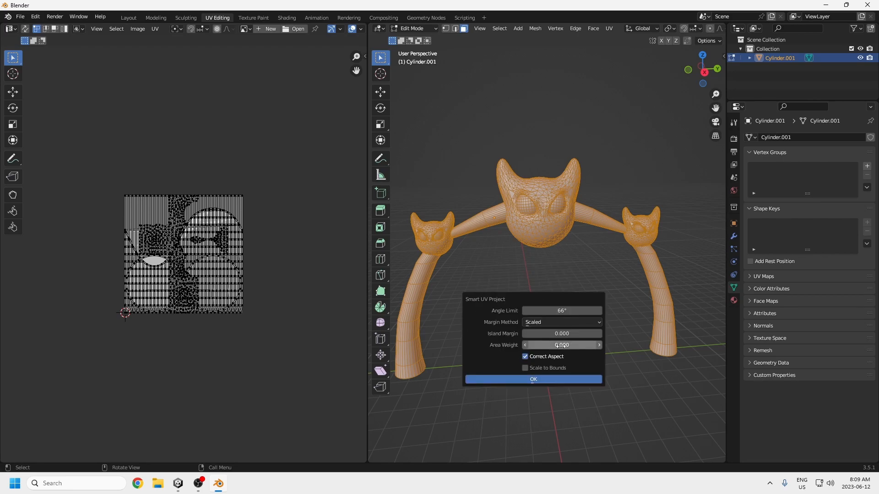
pyautogui.click(542, 379)
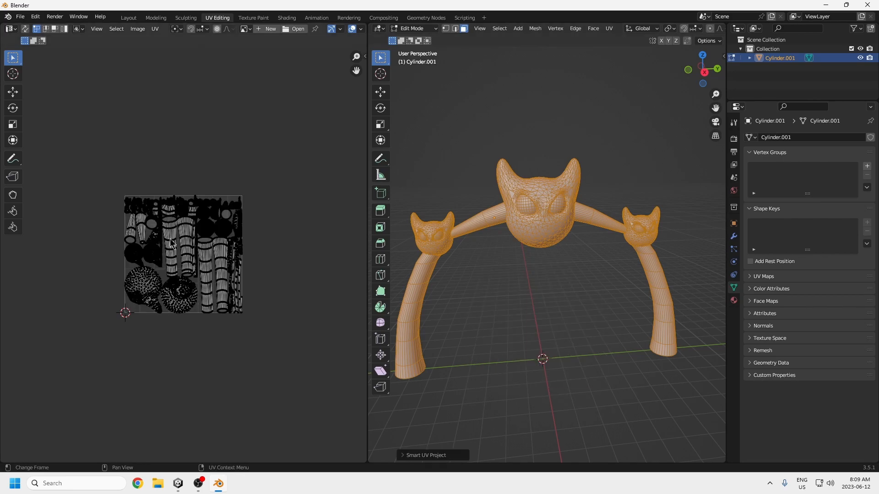
pyautogui.scroll(6, 193, 250)
pyautogui.scroll(-5, 194, 248)
pyautogui.scroll(4, 193, 249)
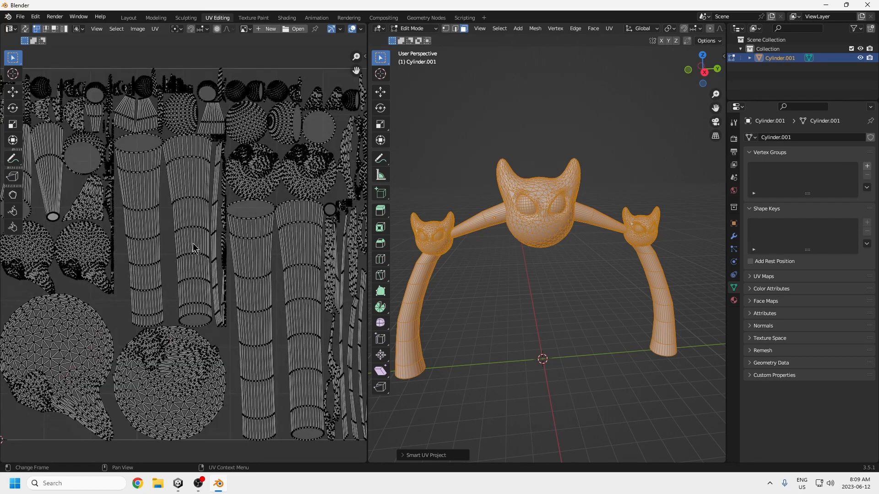
pyautogui.scroll(-2, 193, 248)
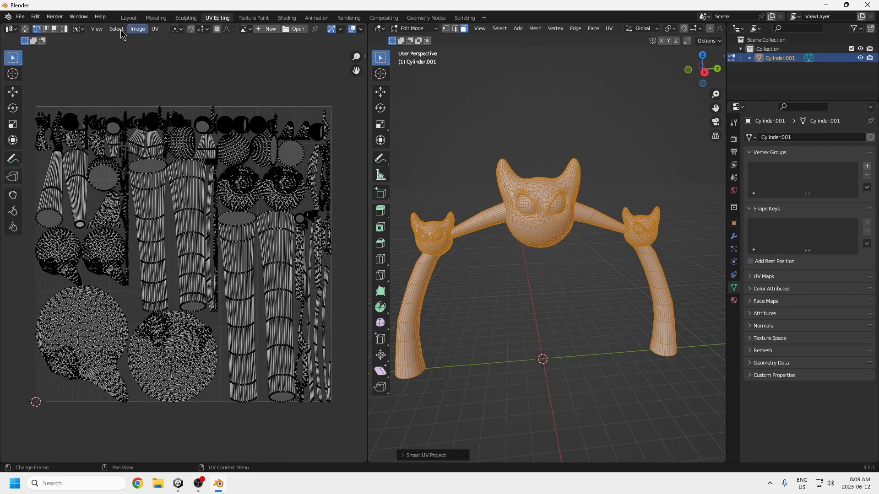
# Step: Return to the Layout workspace and enter Edit Mode on the joined figure
pyautogui.click(128, 18)
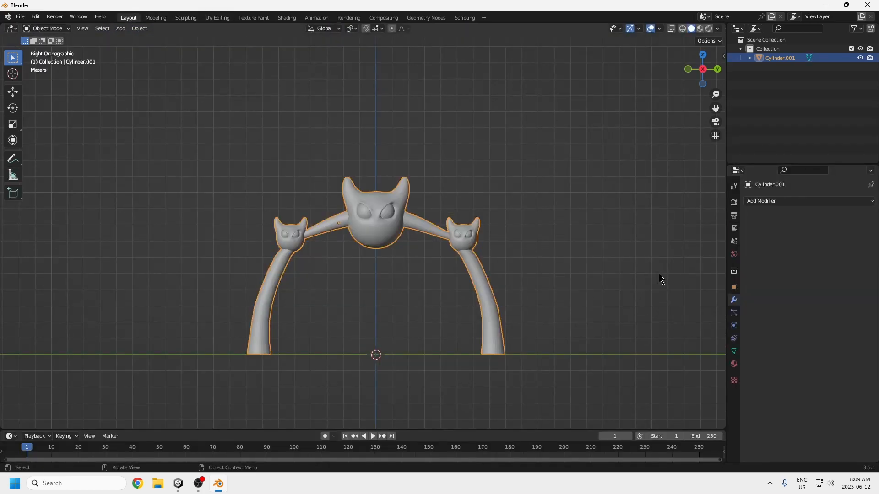
pyautogui.scroll(3, 389, 241)
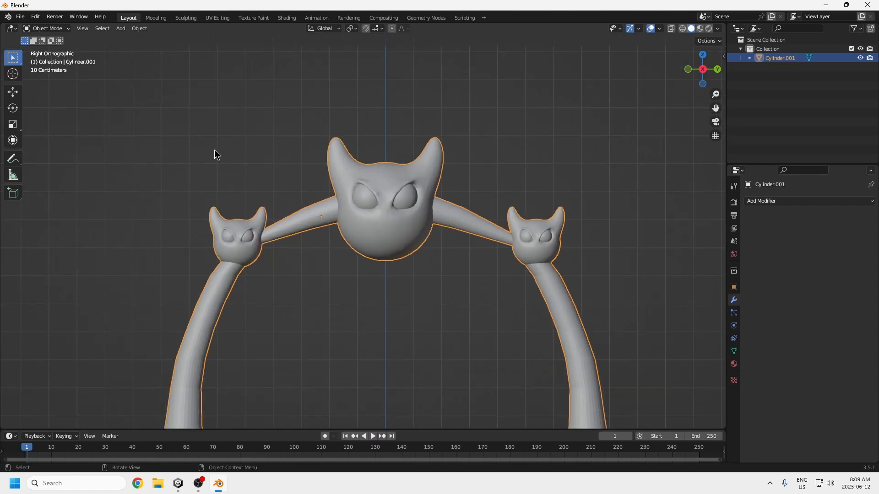
pyautogui.click(46, 28)
pyautogui.click(47, 49)
pyautogui.press('KP_5')
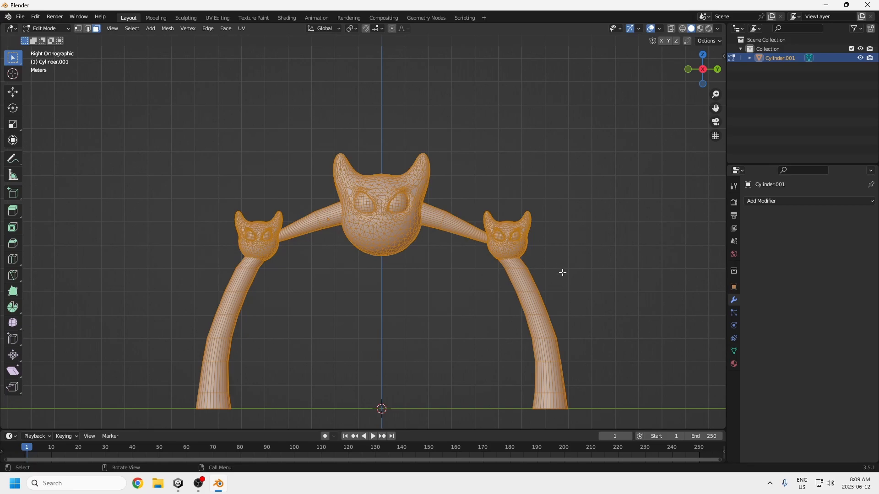
# Step: Add two centred loop cuts in the lower half of the long limb beneath the right small head
pyautogui.moveTo(543, 341); pyautogui.dragTo(425, 300, button='middle')
pyautogui.scroll(3, 318, 274)
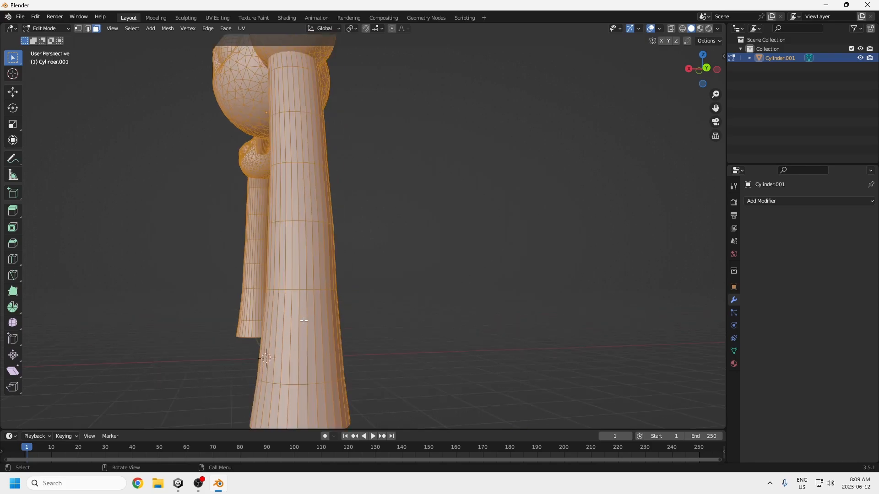
pyautogui.hotkey('ctrl', 'r')
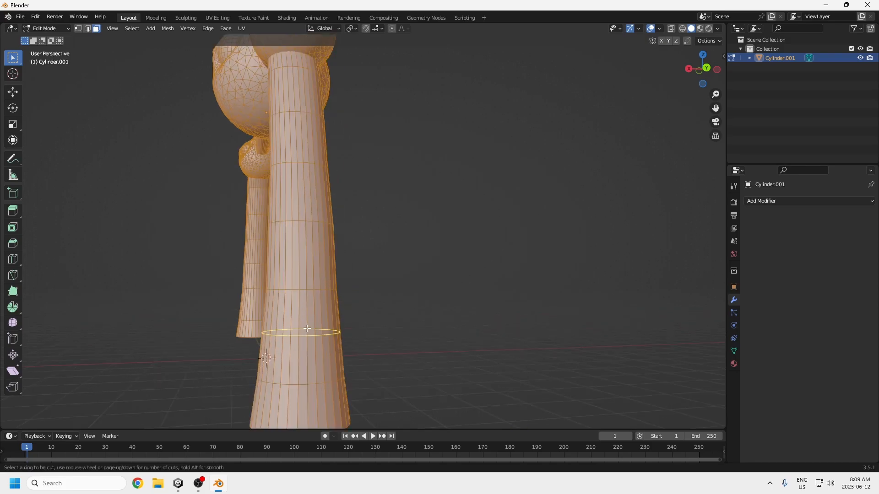
pyautogui.click(307, 329)
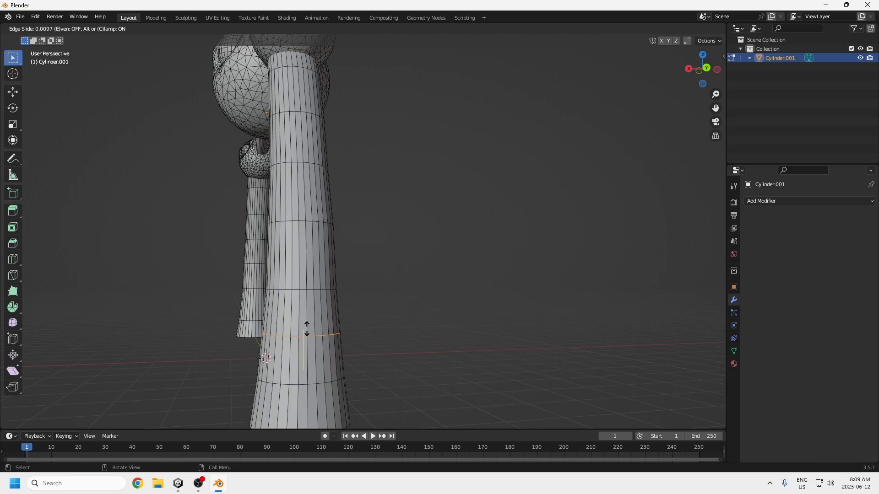
pyautogui.click(306, 329)
pyautogui.hotkey('ctrl', 'r')
pyautogui.click(303, 260)
pyautogui.click(302, 261)
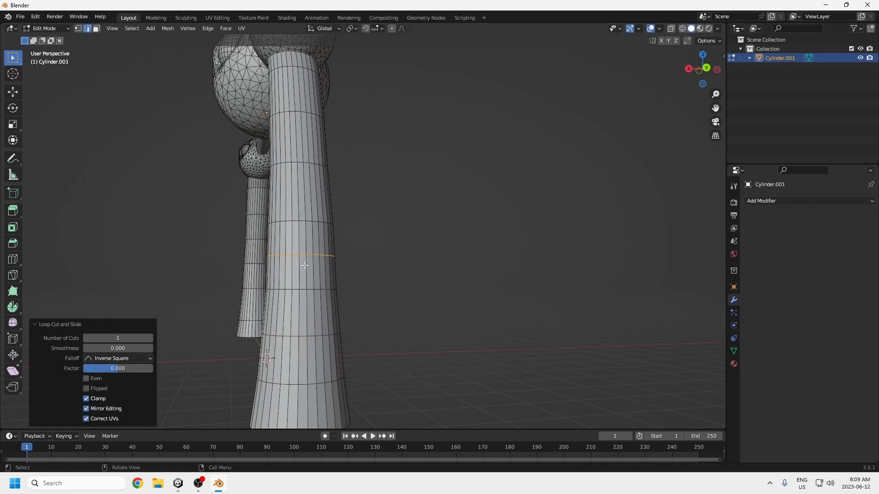
# Step: Switch to vertex selection and dissolve one vertex on the new lower loop of the limb
pyautogui.click(307, 290)
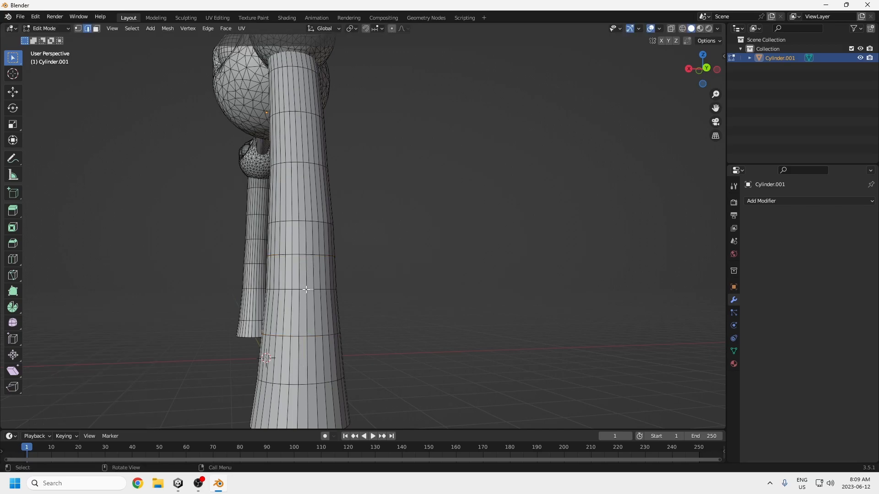
pyautogui.click(78, 28)
pyautogui.moveTo(319, 348); pyautogui.dragTo(320, 347, button='middle')
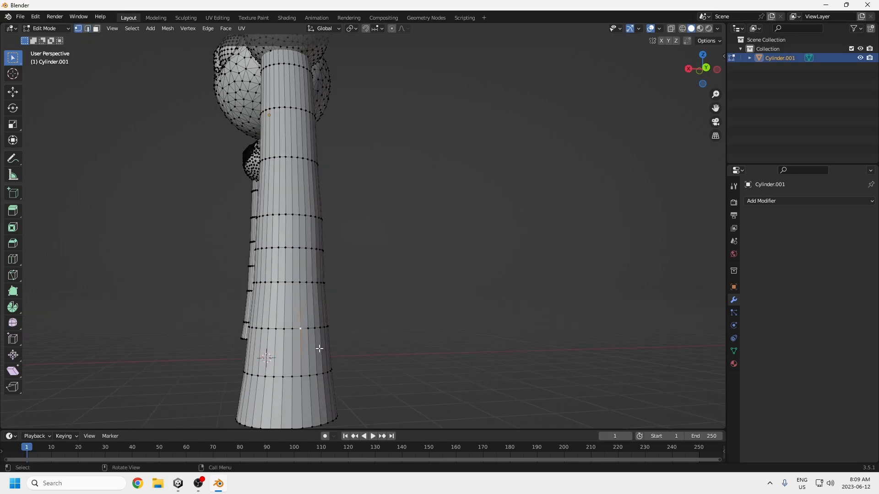
pyautogui.press('x')
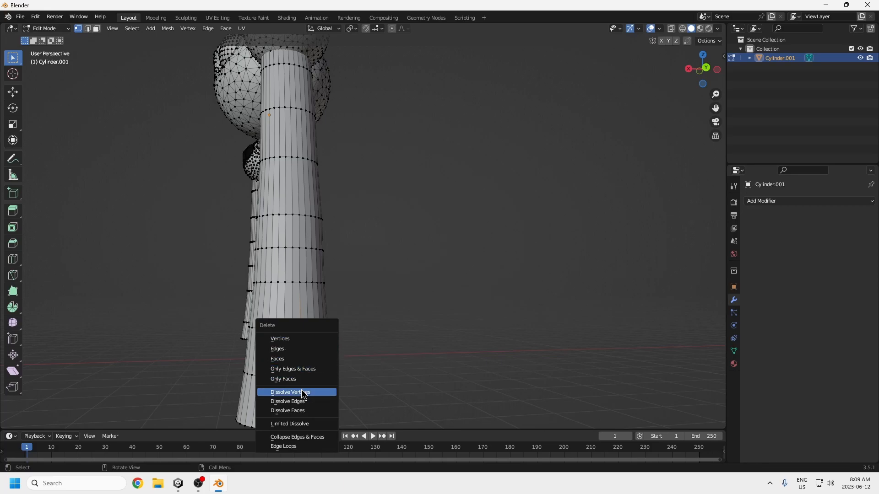
pyautogui.click(303, 394)
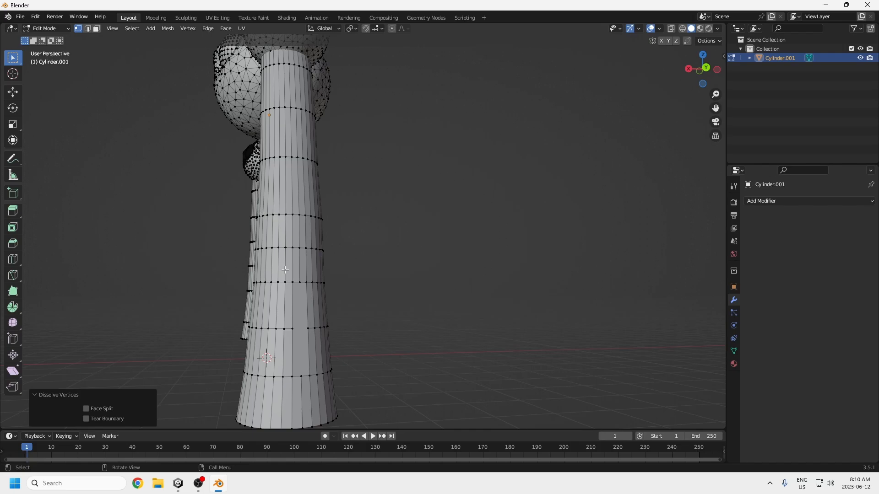
# Step: Select the vertices around the merged face on the limb and round them with To Sphere at factor 0.204
pyautogui.keyDown('shift'); pyautogui.click(292, 282); pyautogui.keyUp('shift')
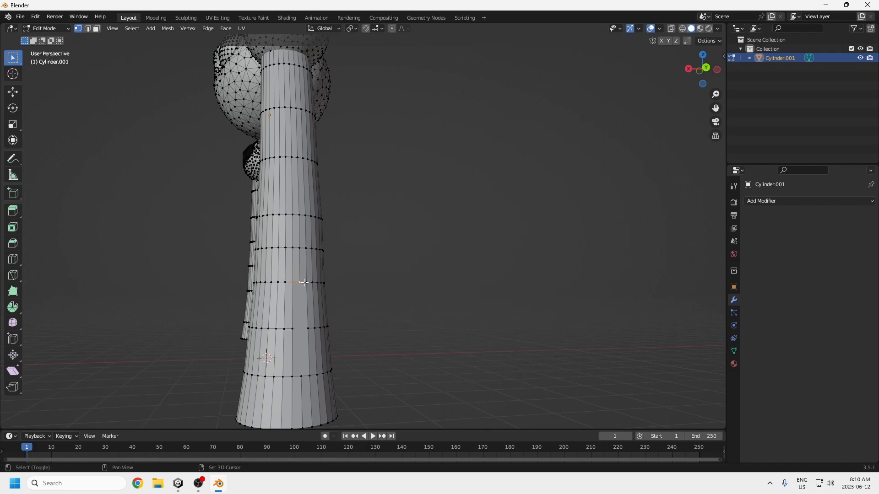
pyautogui.keyDown('ctrl'); pyautogui.click(309, 376); pyautogui.keyUp('ctrl')
pyautogui.keyDown('ctrl'); pyautogui.click(292, 376); pyautogui.keyUp('ctrl')
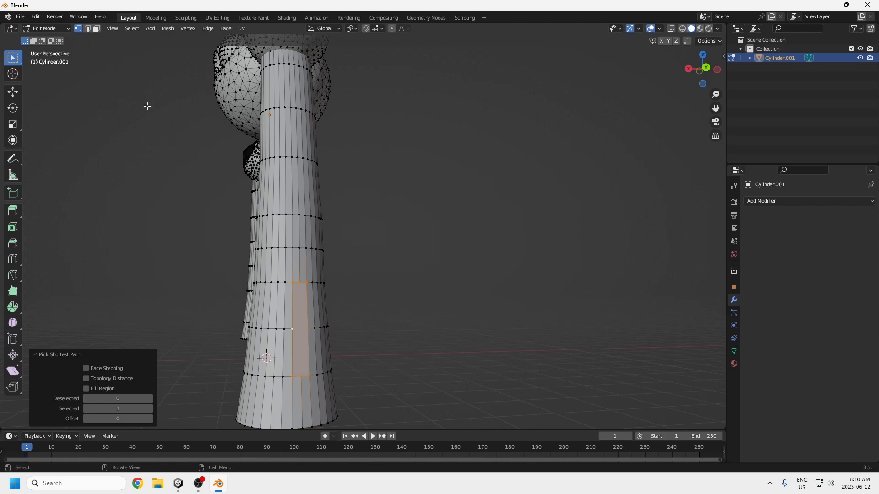
pyautogui.click(168, 29)
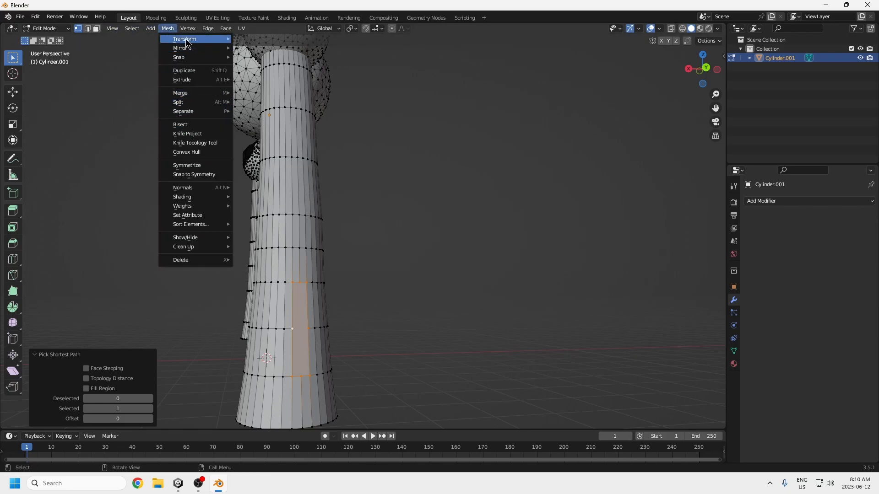
pyautogui.moveTo(186, 42)
pyautogui.click(257, 67)
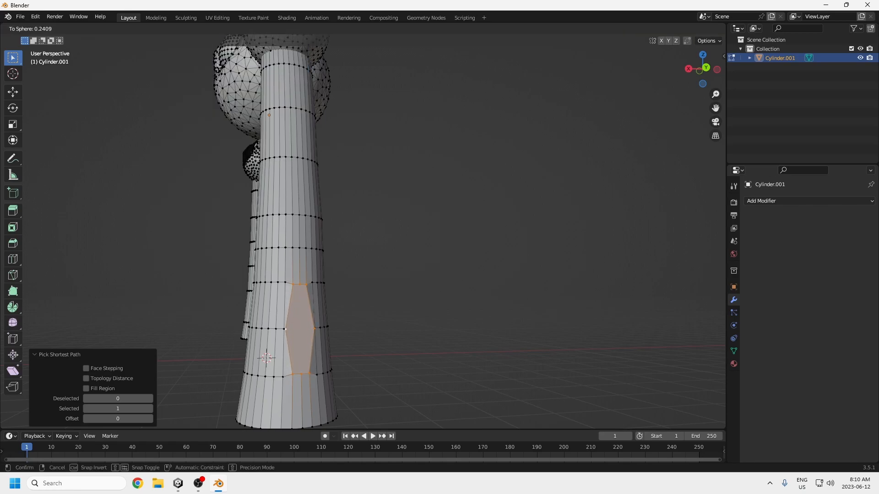
pyautogui.click(332, 239)
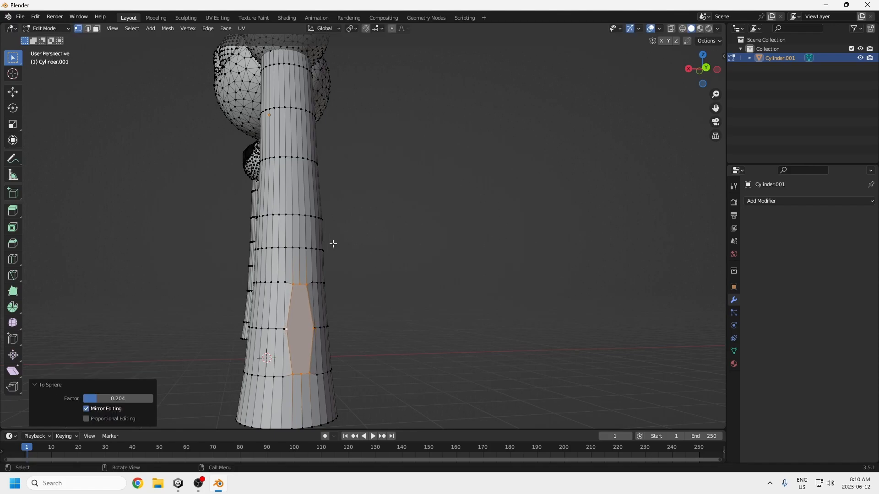
# Step: Undo the To Sphere rounding and the dissolved vertex on the limb
pyautogui.scroll(-10, 401, 306)
pyautogui.scroll(1, 447, 331)
pyautogui.moveTo(447, 331); pyautogui.dragTo(328, 315, button='middle')
pyautogui.press('a')
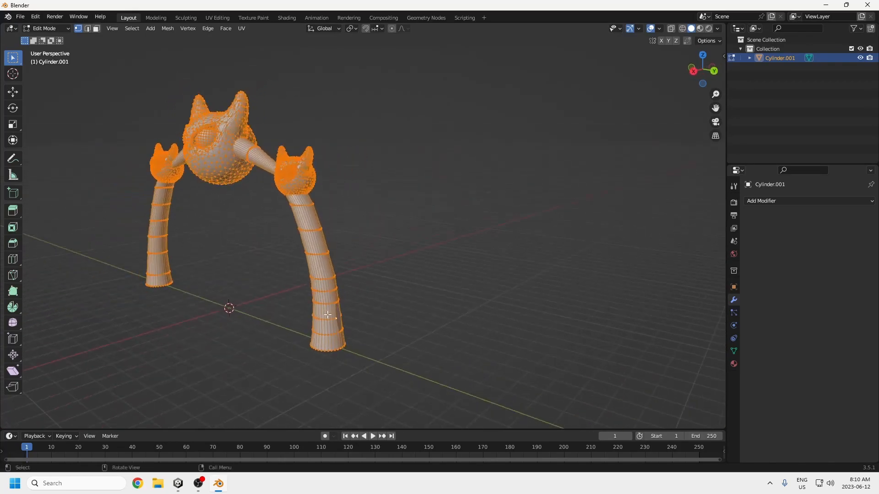
pyautogui.hotkey('ctrl', 'z')
pyautogui.hotkey('ctrl', 'z')
pyautogui.hotkey('ctrl', 'z')
pyautogui.hotkey('ctrl', 'z')
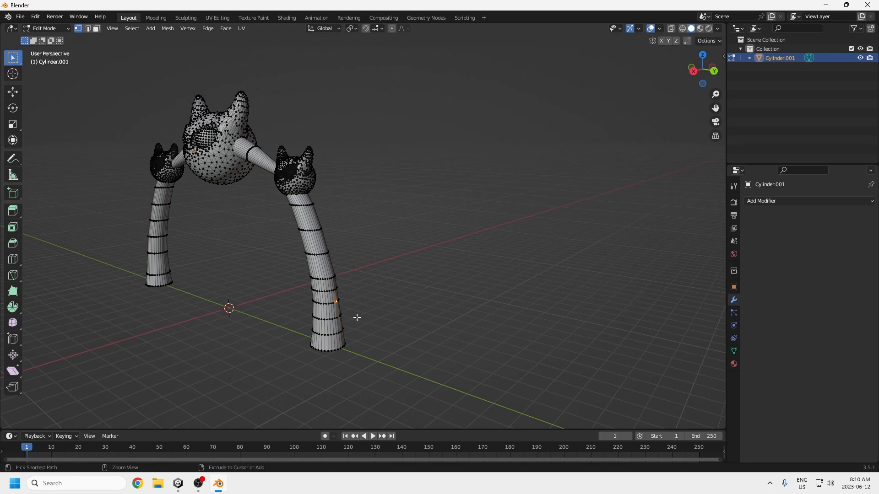
pyautogui.hotkey('ctrl', 'z')
# Step: Deselect the mesh in the right orthographic view and display the Auto Mirror add-on's section
pyautogui.press('KP_3')
pyautogui.press('KP_1')
pyautogui.press('KP_3')
pyautogui.scroll(3, 381, 287)
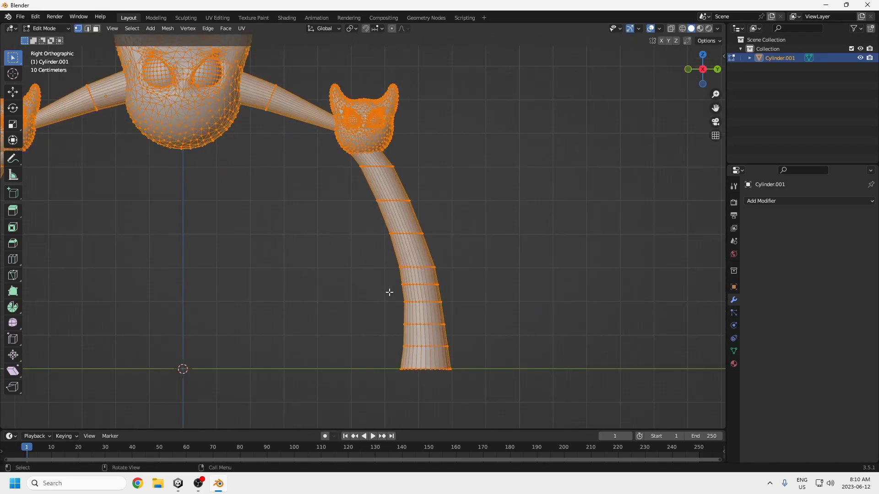
pyautogui.click(716, 41)
pyautogui.click(613, 70)
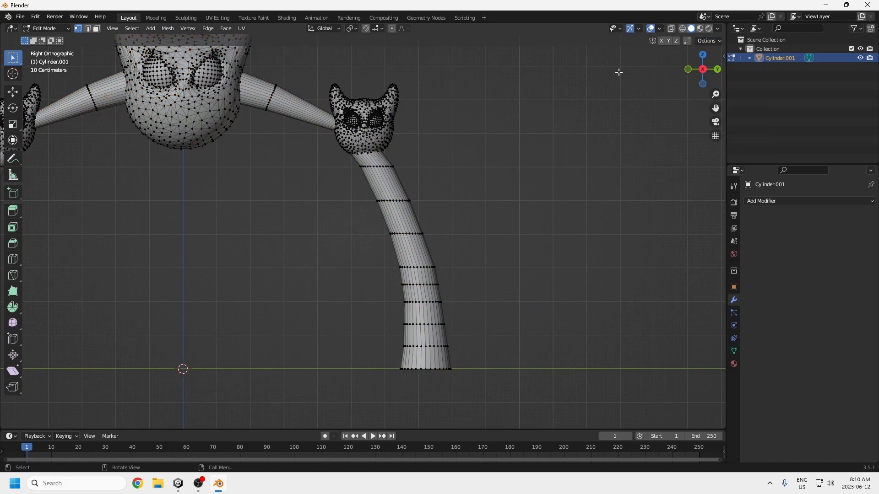
pyautogui.click(721, 55)
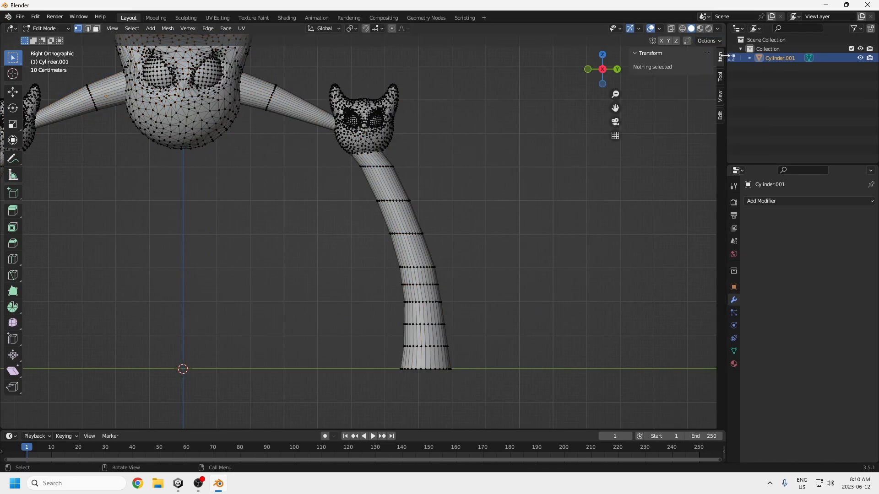
pyautogui.click(720, 78)
pyautogui.click(722, 99)
pyautogui.click(720, 116)
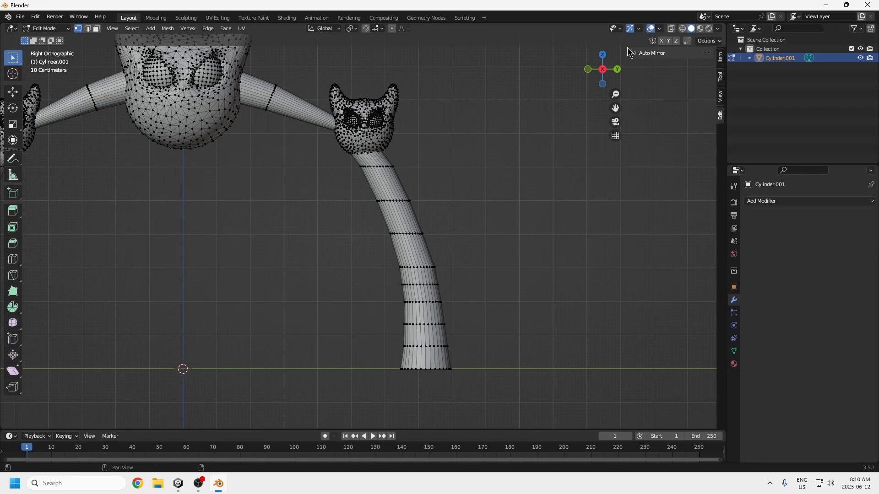
# Step: Open the add-on preferences and search for "auto" to check the Auto Mirror add-on
pyautogui.click(20, 16)
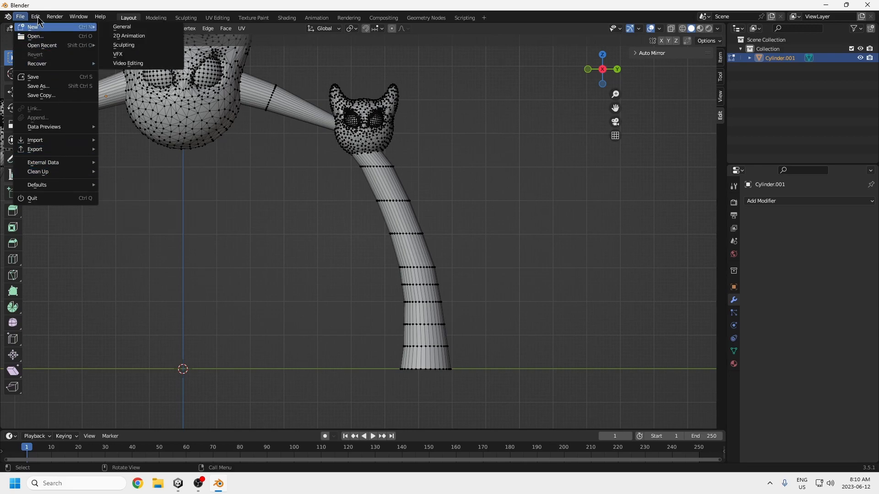
pyautogui.moveTo(35, 16)
pyautogui.click(60, 149)
pyautogui.click(16, 113)
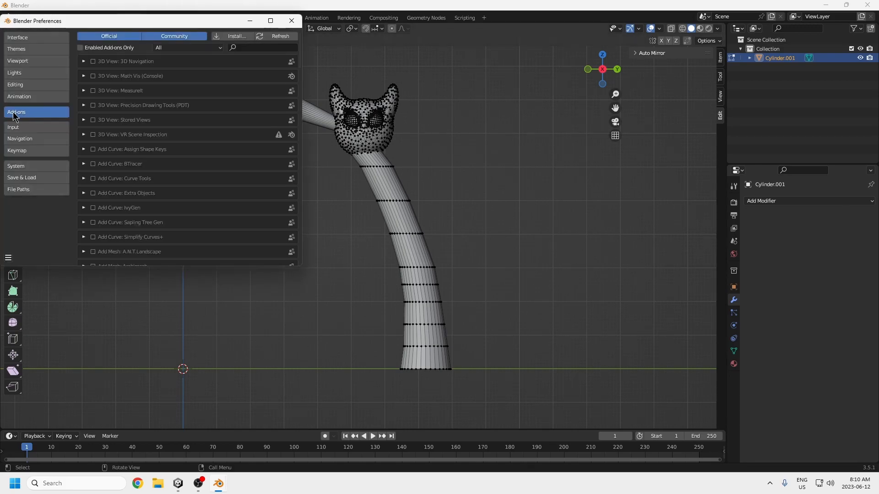
pyautogui.click(243, 48)
pyautogui.write('auto')
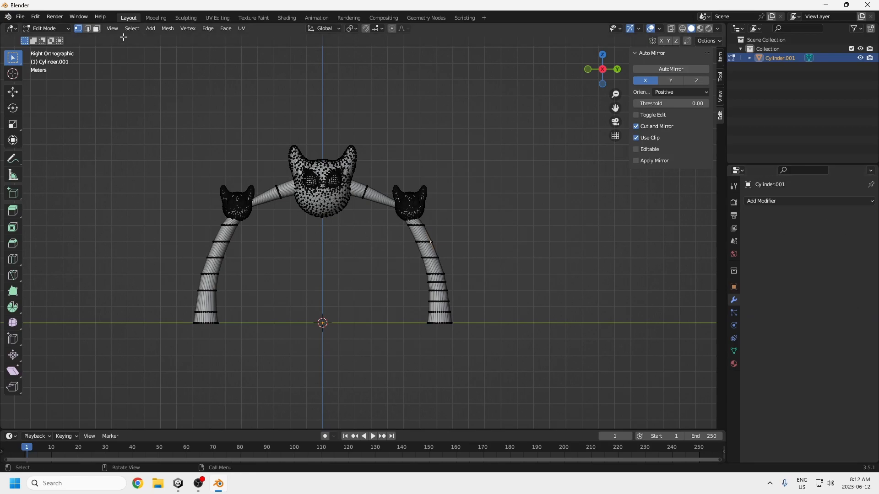
# Step: Switch the figure to Object Mode and apply All Transforms to it
pyautogui.click(46, 28)
pyautogui.click(42, 32)
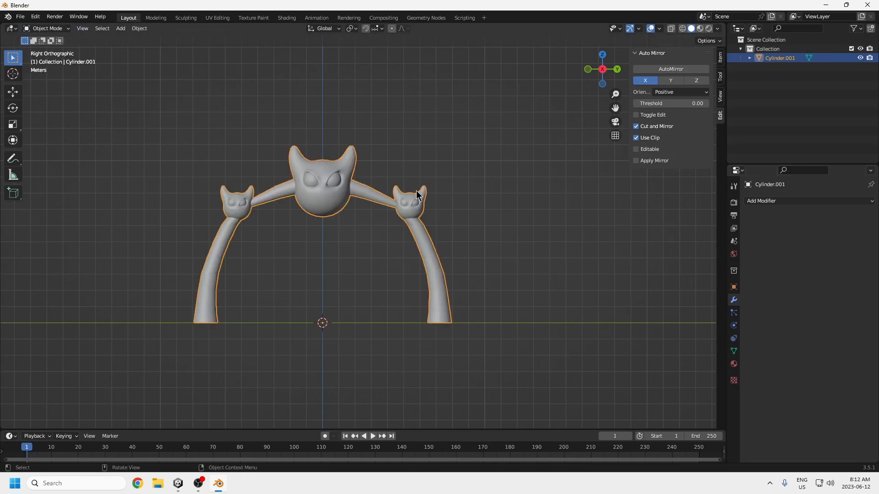
pyautogui.hotkey('ctrl', 'a')
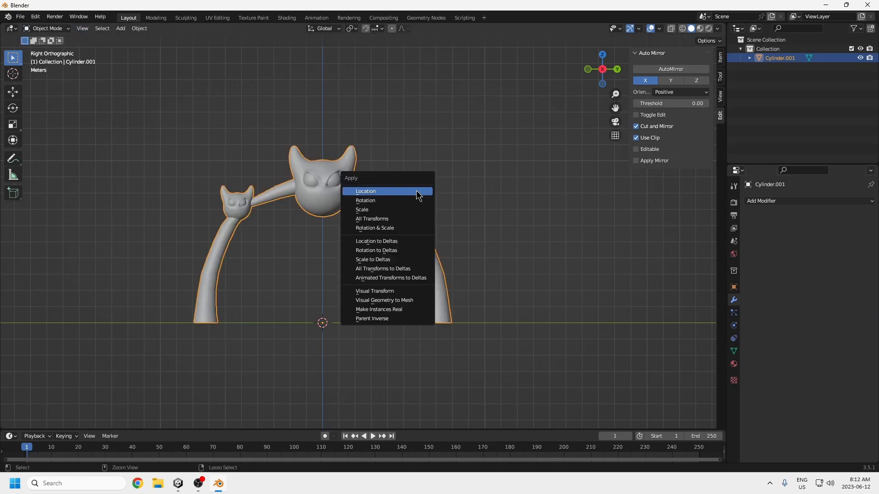
pyautogui.click(375, 219)
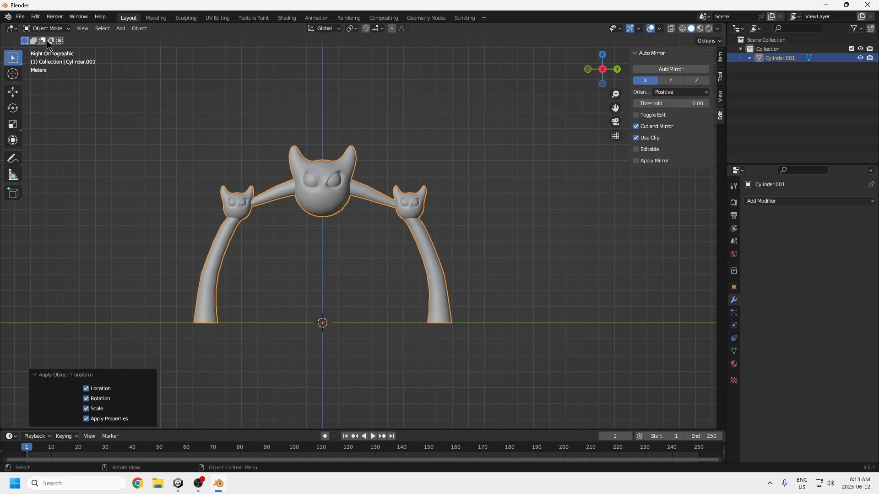
# Step: Run AutoMirror on the figure along the Y axis with Positive orientation, Cut and Mirror and Use Clip enabled
pyautogui.click(58, 30)
pyautogui.click(676, 84)
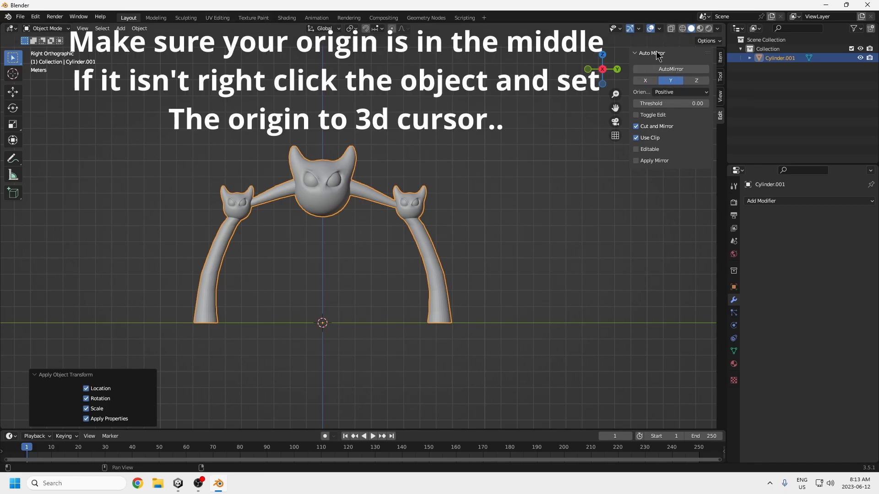
pyautogui.click(666, 71)
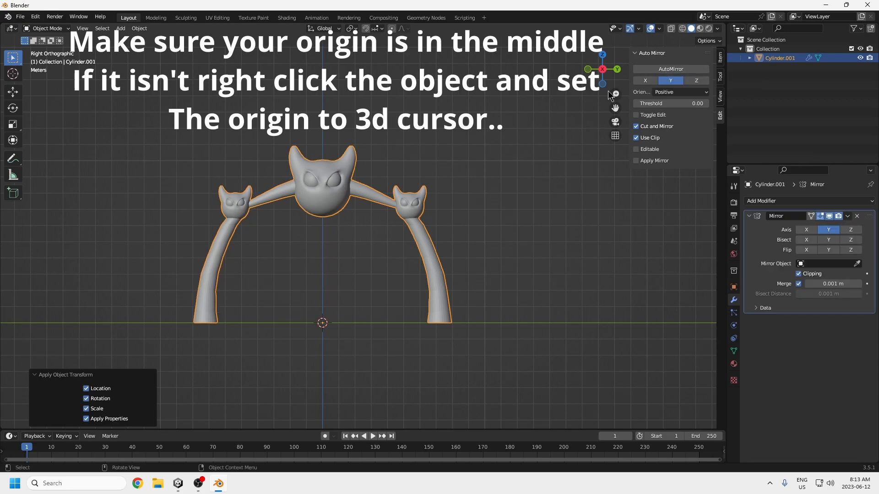
# Step: Examine the mirrored leg and head mesh from several angles in Edit Mode, and return the figure to Object Mode
pyautogui.click(62, 30)
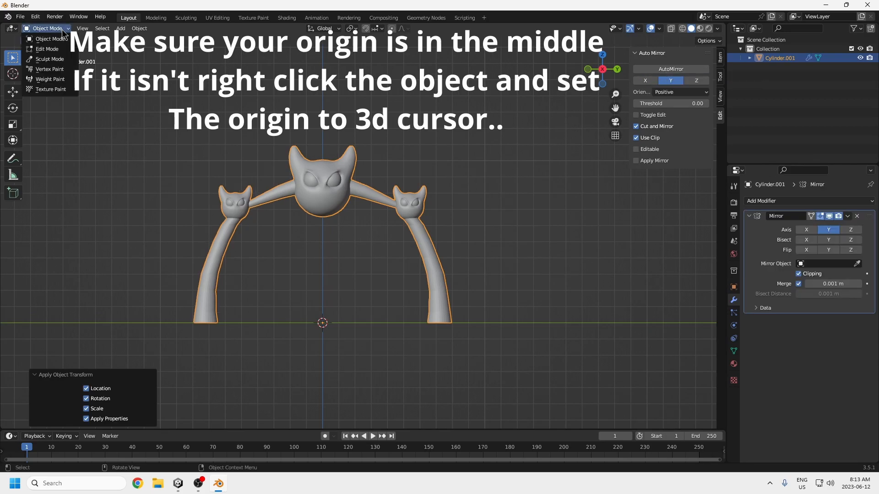
pyautogui.click(51, 46)
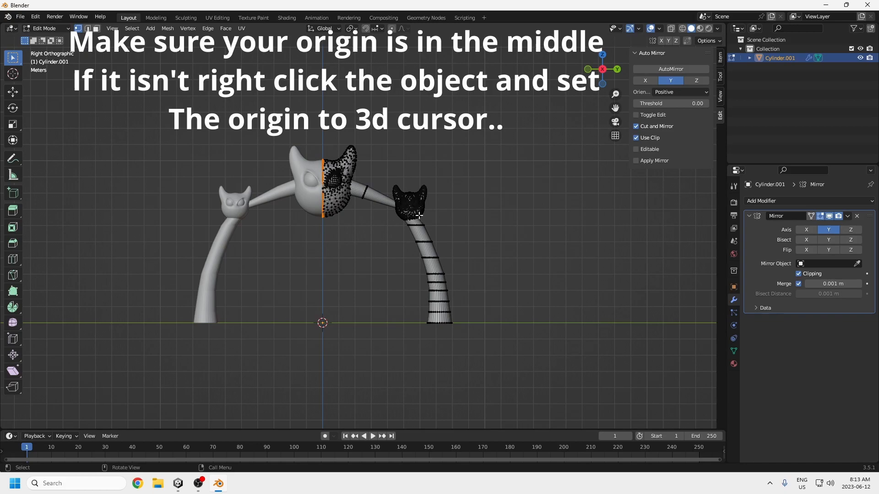
pyautogui.click(428, 242)
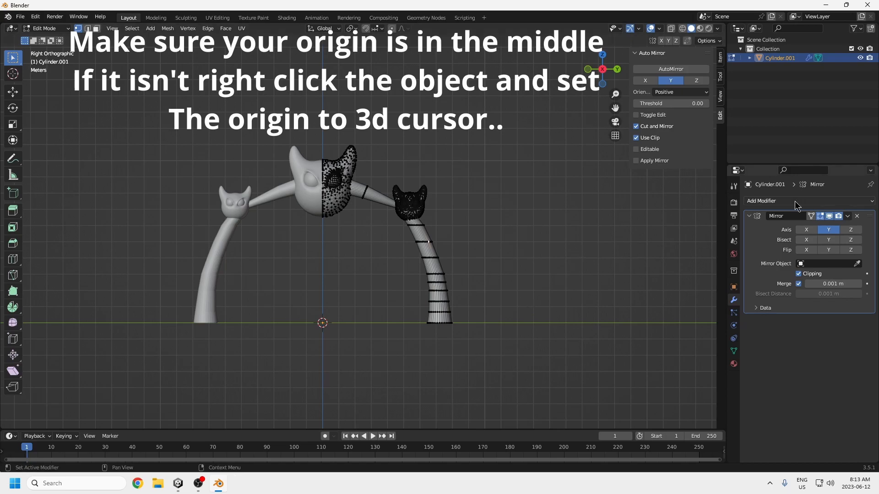
pyautogui.moveTo(528, 218); pyautogui.dragTo(409, 245, button='middle')
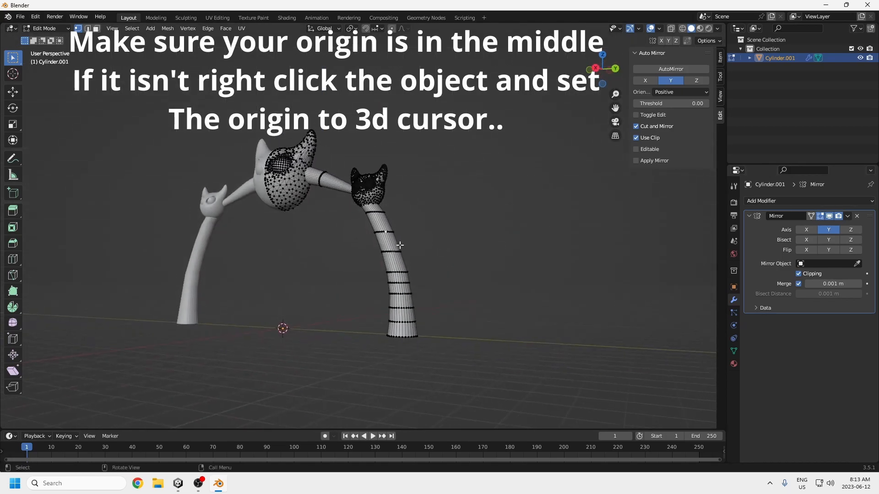
pyautogui.moveTo(359, 275); pyautogui.dragTo(316, 306, button='middle')
pyautogui.scroll(3, 379, 320)
pyautogui.moveTo(357, 342); pyautogui.dragTo(279, 290, button='middle')
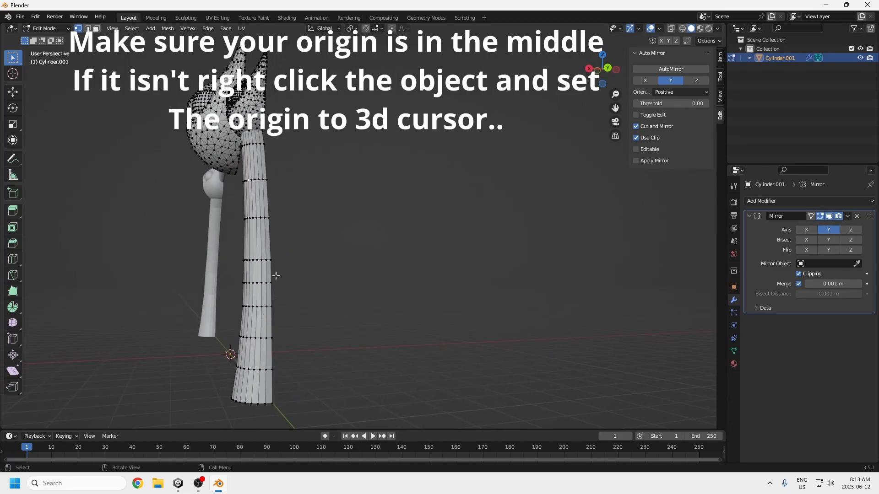
pyautogui.moveTo(270, 282); pyautogui.dragTo(276, 330, button='middle')
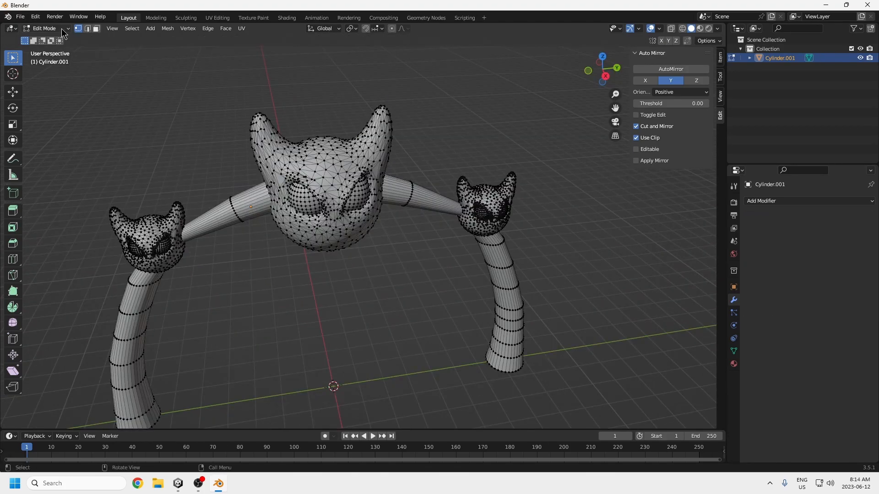
pyautogui.click(45, 29)
pyautogui.click(51, 39)
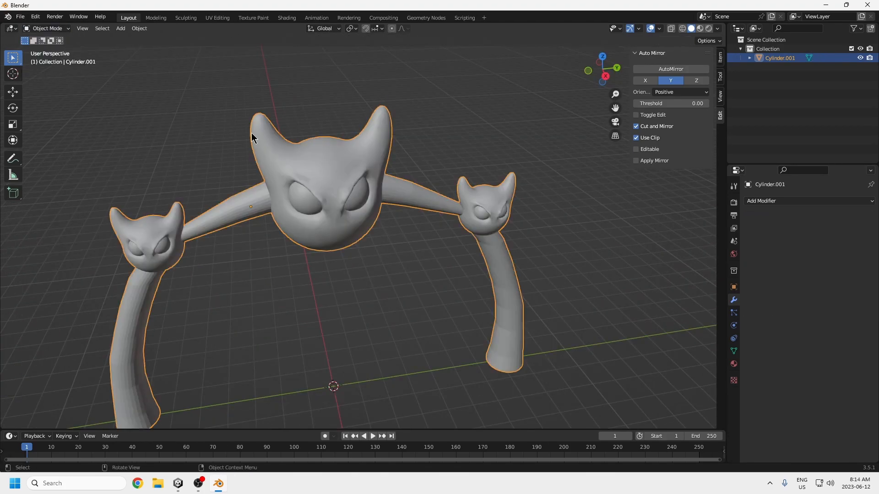
# Step: Apply All Transforms to the figure and run AutoMirror along Y again with Positive orientation, Cut and Mirror and Use Clip
pyautogui.hotkey('ctrl', 'a')
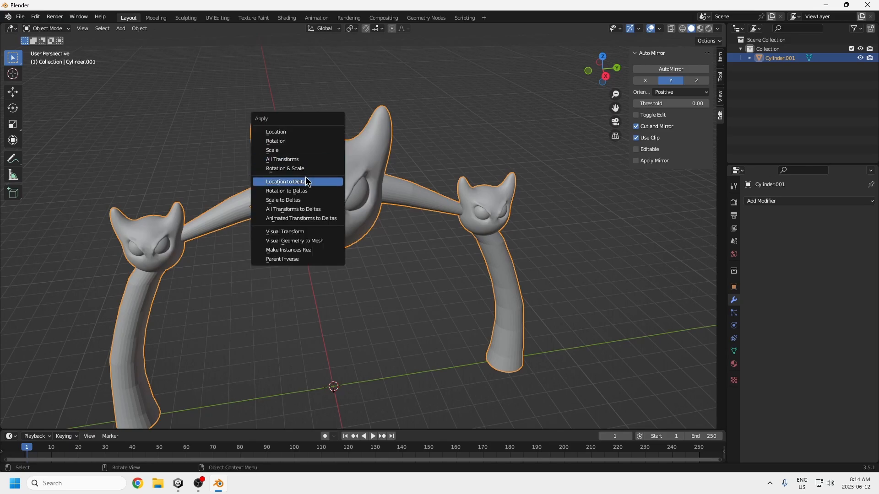
pyautogui.click(293, 157)
pyautogui.moveTo(371, 182); pyautogui.dragTo(283, 176, button='middle')
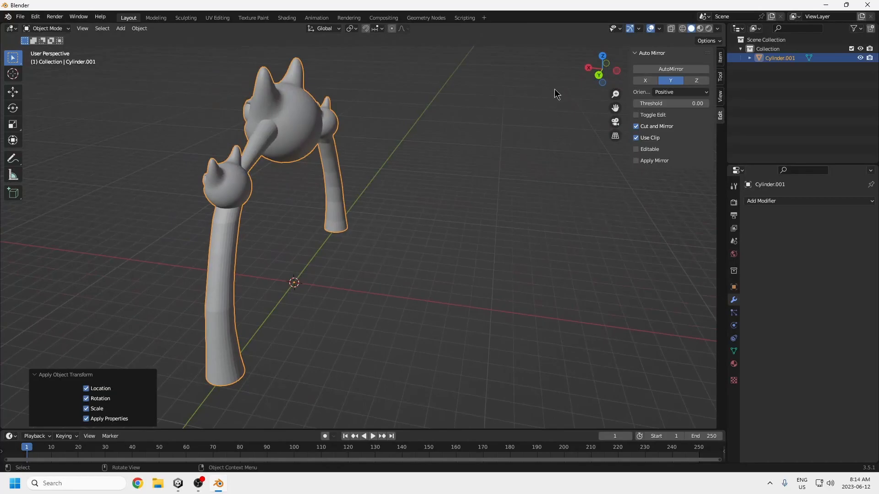
pyautogui.click(656, 70)
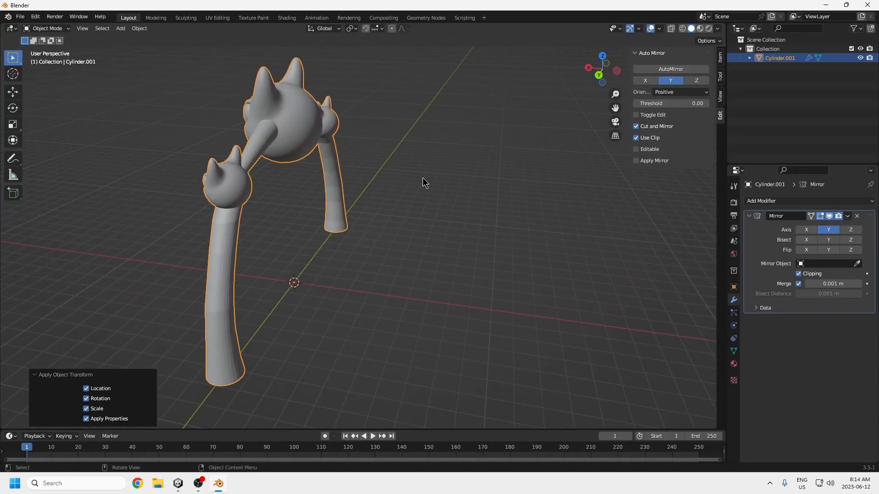
# Step: Switch the mirrored figure to Edit Mode
pyautogui.moveTo(324, 190); pyautogui.dragTo(159, 63, button='middle')
pyautogui.click(46, 28)
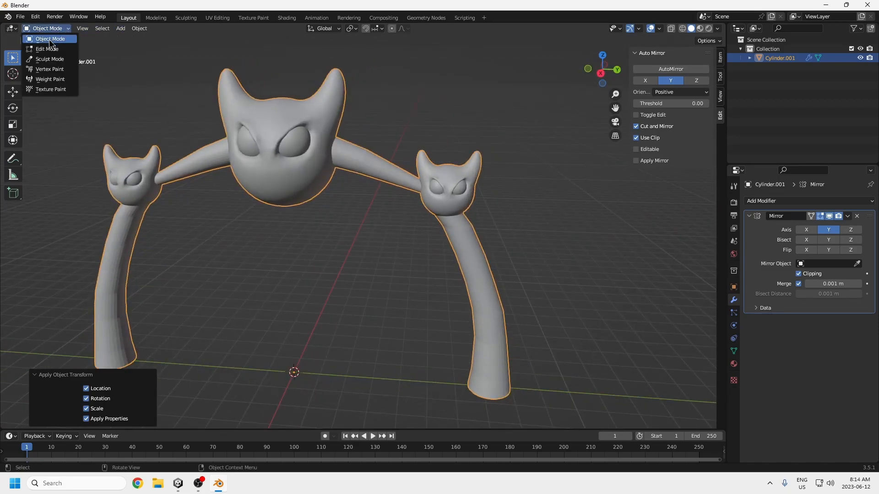
pyautogui.click(53, 49)
pyautogui.moveTo(388, 191)
pyautogui.mouseDown(button='middle')
pyautogui.moveTo(250, 196)
pyautogui.moveTo(375, 191)
pyautogui.mouseUp(button='middle')
pyautogui.click(473, 188)
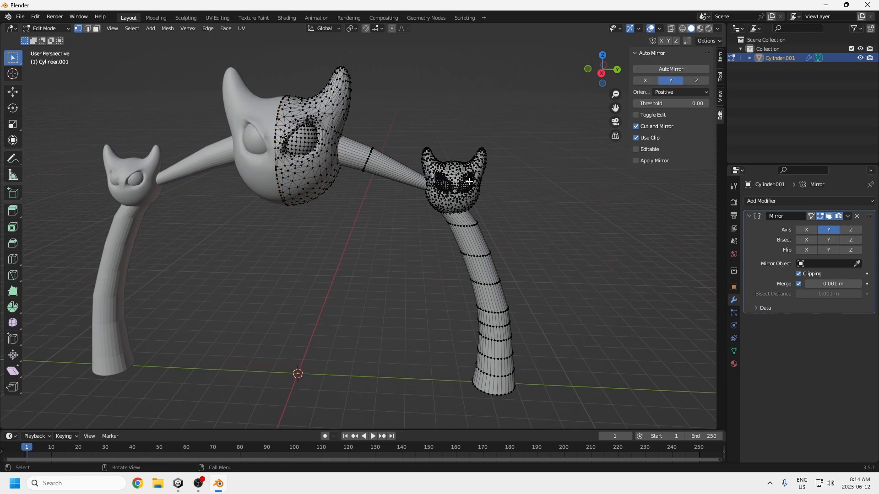
pyautogui.press('e')
pyautogui.rightClick(525, 182)
# Step: Dissolve a single vertex in a middle edge ring on the outer side of the editable leg
pyautogui.moveTo(526, 217); pyautogui.dragTo(462, 236, button='middle')
pyautogui.moveTo(442, 324); pyautogui.dragTo(275, 277, button='middle')
pyautogui.press('KP_3')
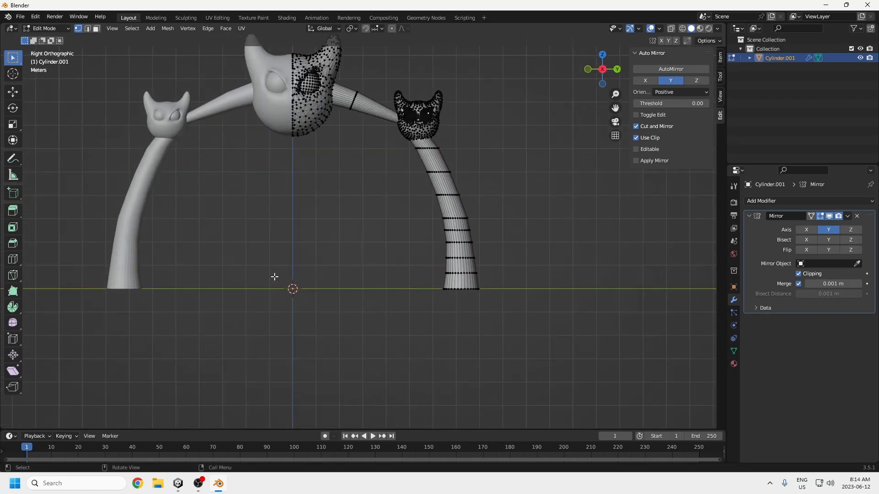
pyautogui.press('KP_1')
pyautogui.press('KP_3')
pyautogui.moveTo(415, 290); pyautogui.dragTo(287, 293, button='middle')
pyautogui.scroll(3, 287, 293)
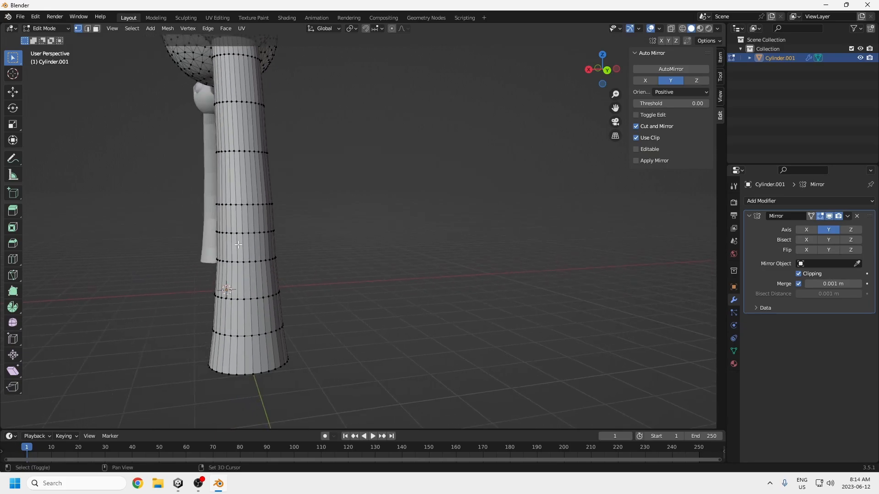
pyautogui.moveTo(253, 234)
pyautogui.mouseDown(button='middle')
pyautogui.moveTo(235, 229)
pyautogui.moveTo(236, 238)
pyautogui.mouseUp(button='middle')
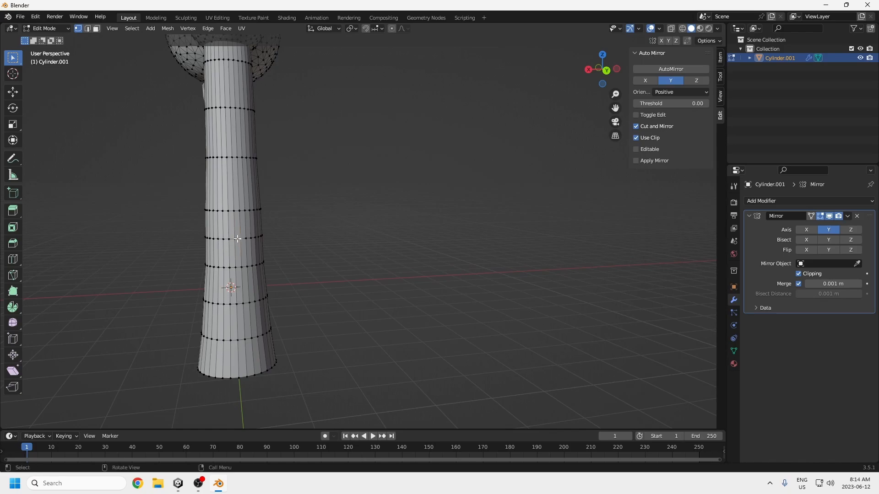
pyautogui.press('x')
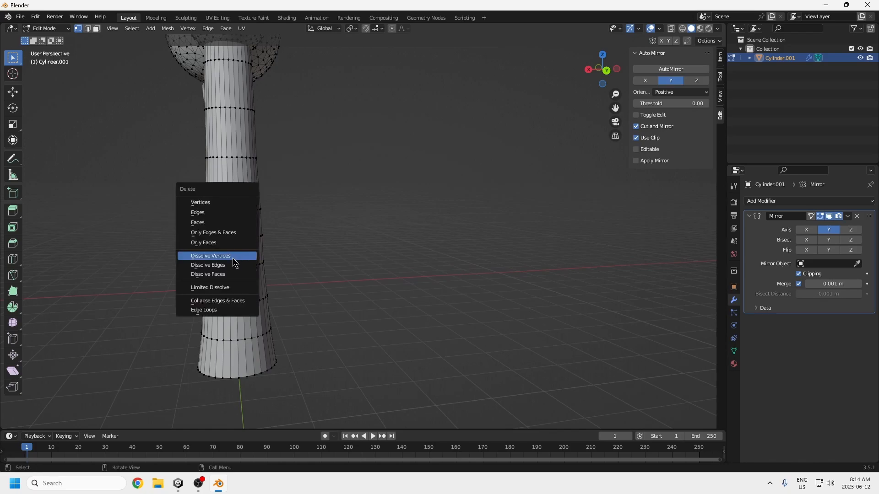
pyautogui.click(229, 256)
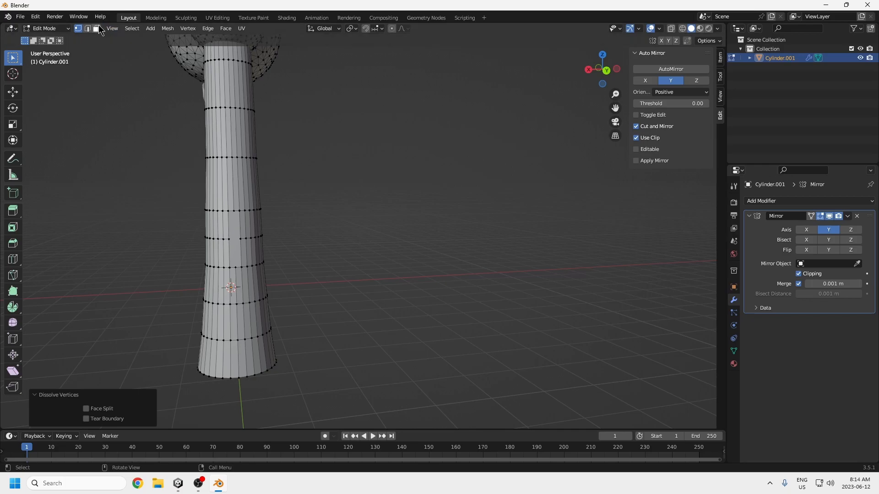
# Step: Select the merged face on the leg's outer side and switch back to vertex selection
pyautogui.click(97, 28)
pyautogui.click(233, 235)
pyautogui.click(78, 28)
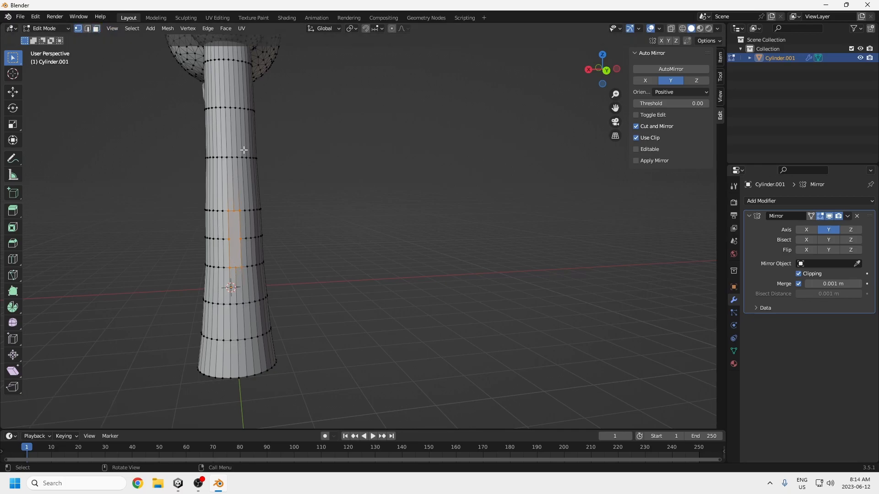
# Step: Try rounding the merged face with To Sphere at factor 0.121 and subdividing it, and undo both edits
pyautogui.click(167, 29)
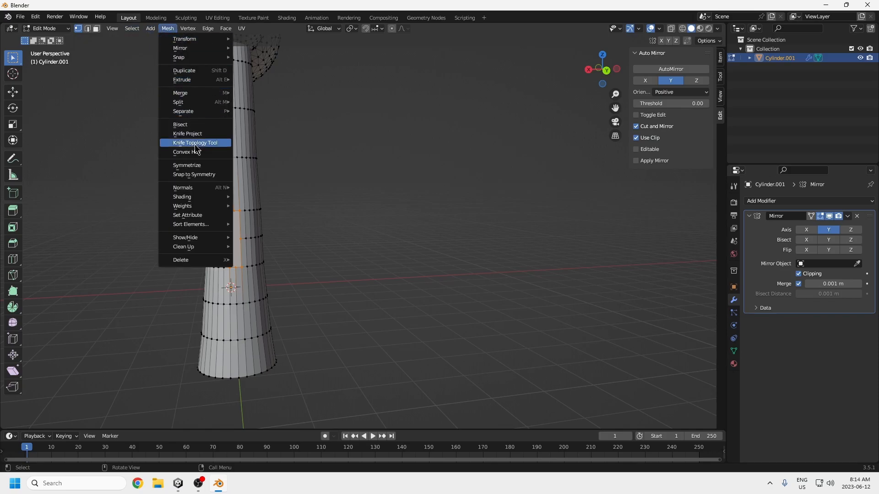
pyautogui.moveTo(192, 189)
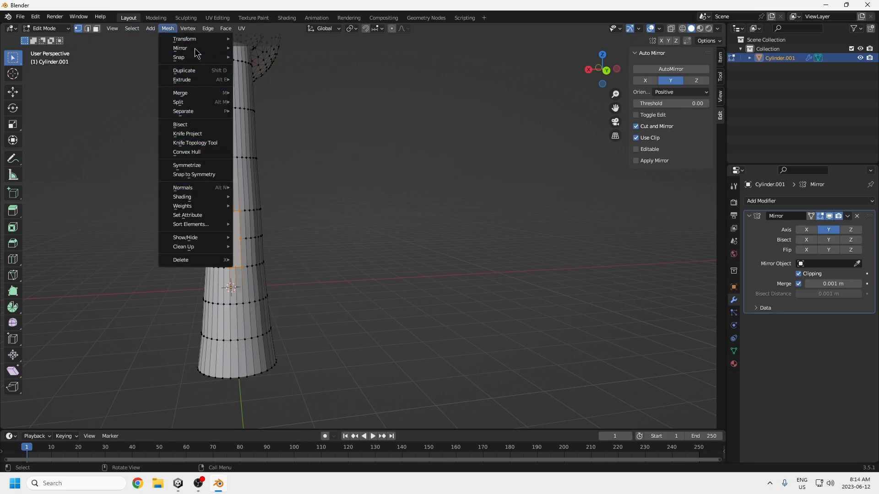
pyautogui.moveTo(185, 39)
pyautogui.click(258, 71)
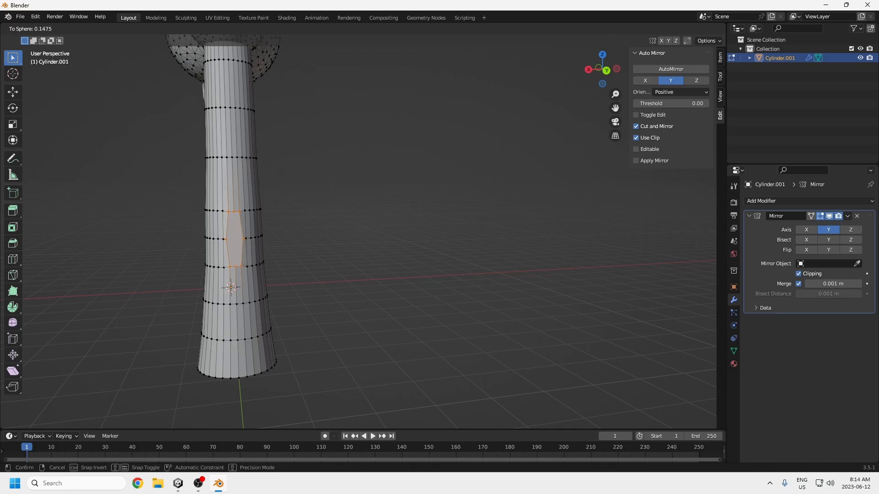
pyautogui.click(302, 210)
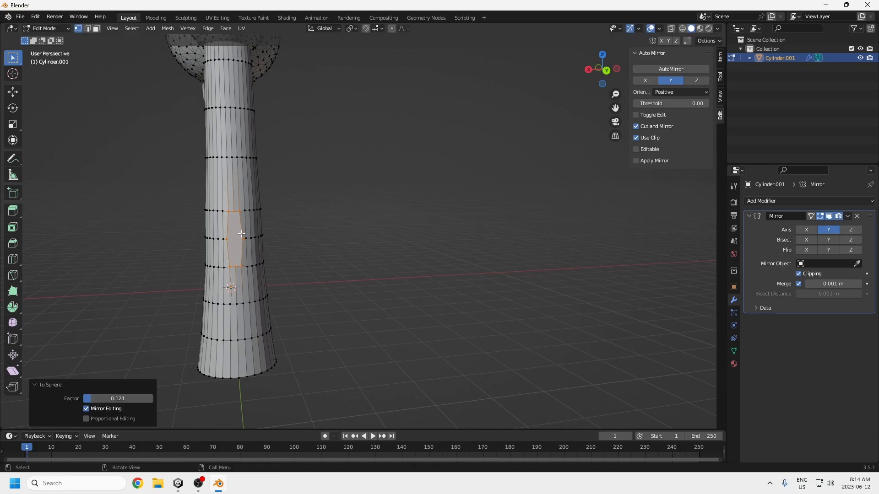
pyautogui.rightClick(242, 233)
pyautogui.click(224, 234)
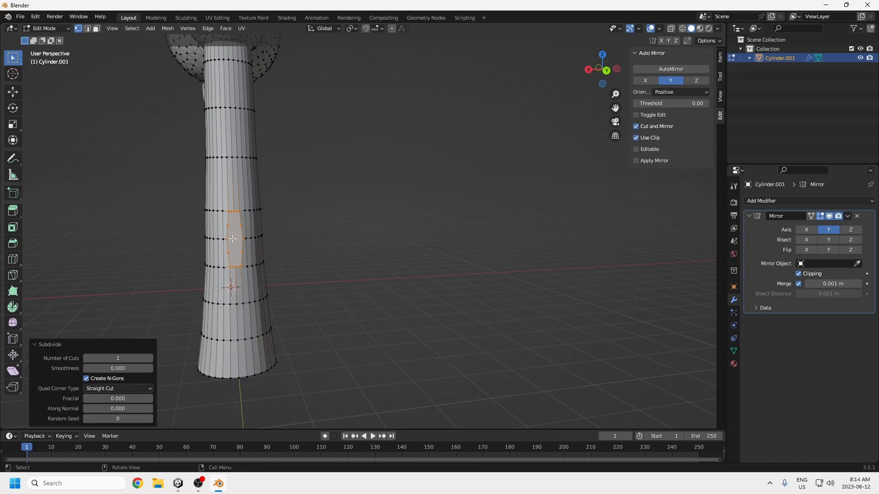
pyautogui.hotkey('ctrl', 'z')
pyautogui.hotkey('ctrl', 'z')
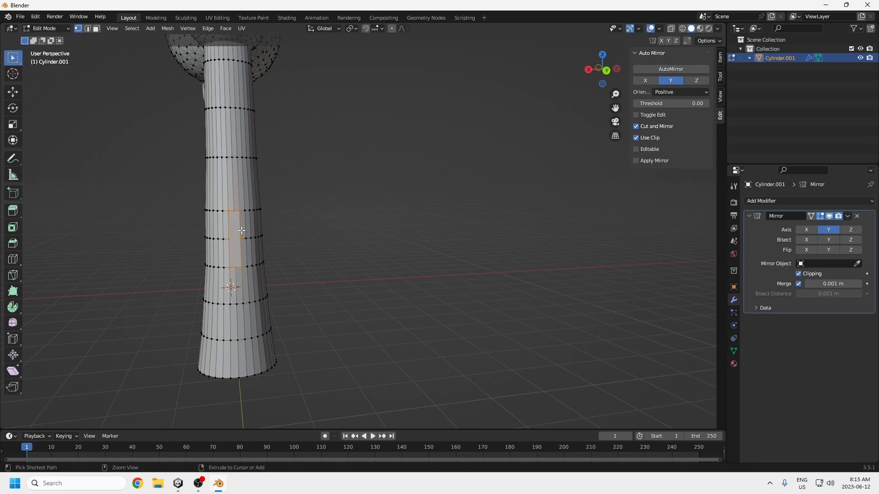
# Step: Subdivide the merged leg face with 1 cut and round it with To Sphere at factor 0.221
pyautogui.rightClick(238, 229)
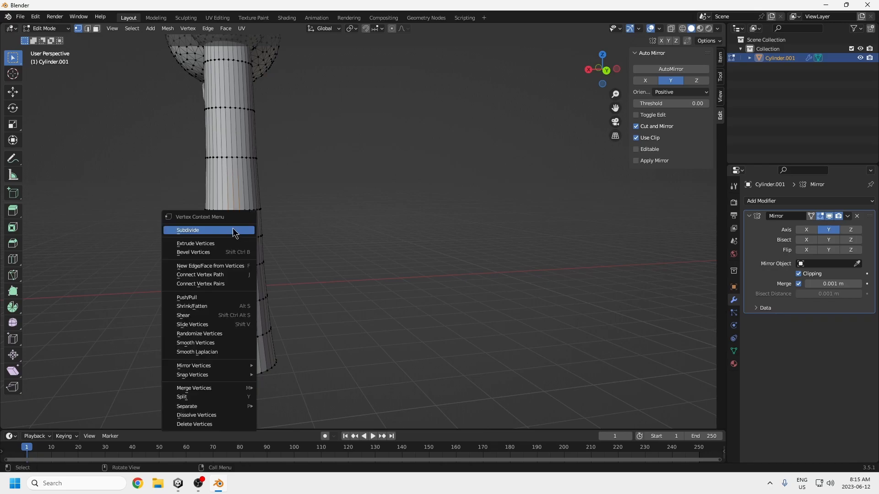
pyautogui.click(232, 231)
pyautogui.click(167, 28)
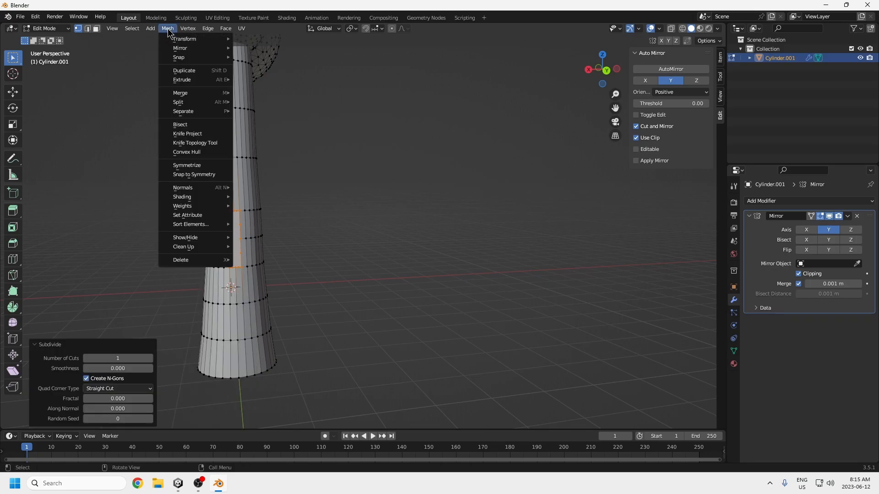
pyautogui.moveTo(184, 39)
pyautogui.click(256, 74)
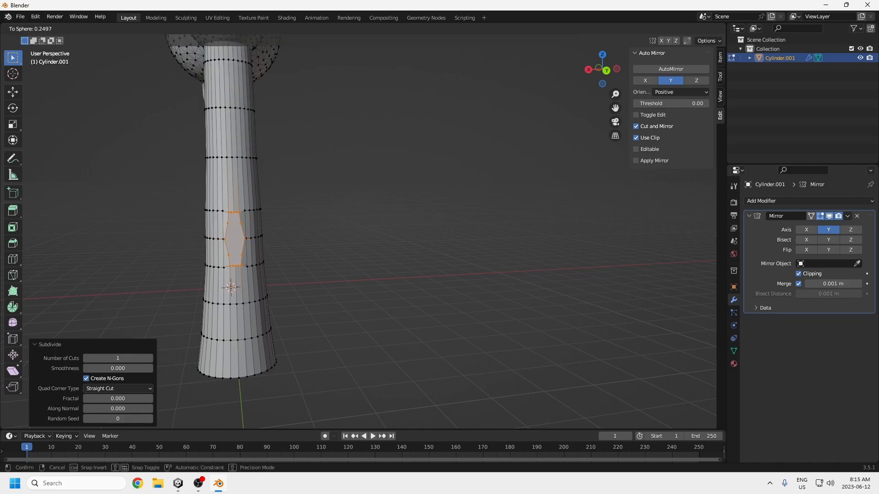
pyautogui.click(341, 195)
# Step: Extrude the rounded leg face outward and upward in the right orthographic view, about 1.45 m along Y and 1.61 m along Z
pyautogui.moveTo(239, 216); pyautogui.dragTo(346, 225, button='middle')
pyautogui.scroll(2, 366, 224)
pyautogui.scroll(-2, 434, 243)
pyautogui.scroll(-2, 447, 250)
pyautogui.moveTo(446, 249); pyautogui.dragTo(377, 251, button='middle')
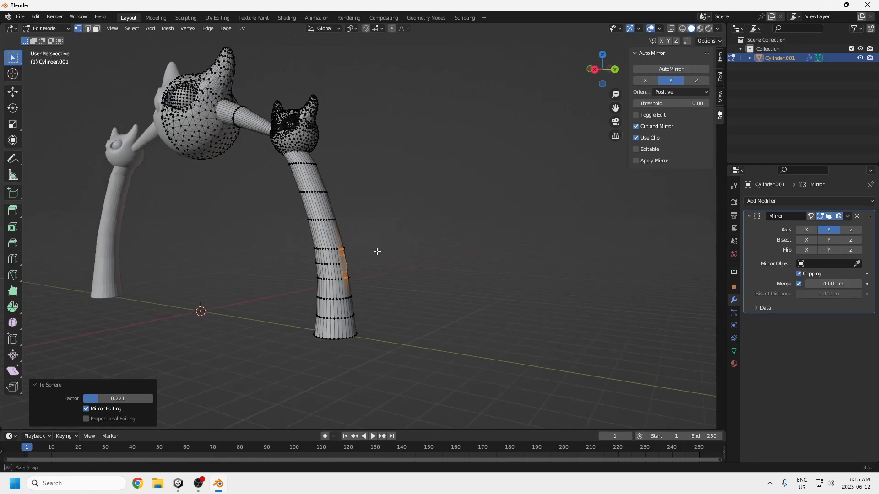
pyautogui.click(97, 29)
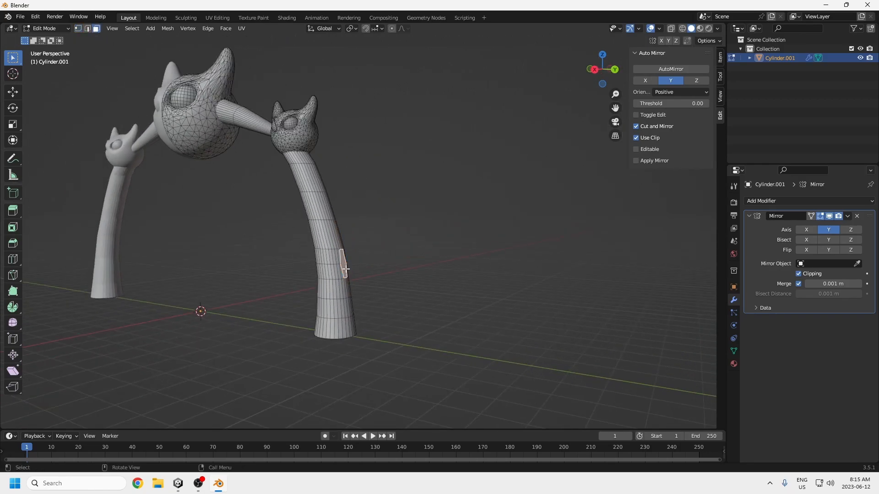
pyautogui.keyDown('alt'); pyautogui.moveTo(347, 264); pyautogui.dragTo(370, 258, button='middle'); pyautogui.keyUp('alt')
pyautogui.press('e')
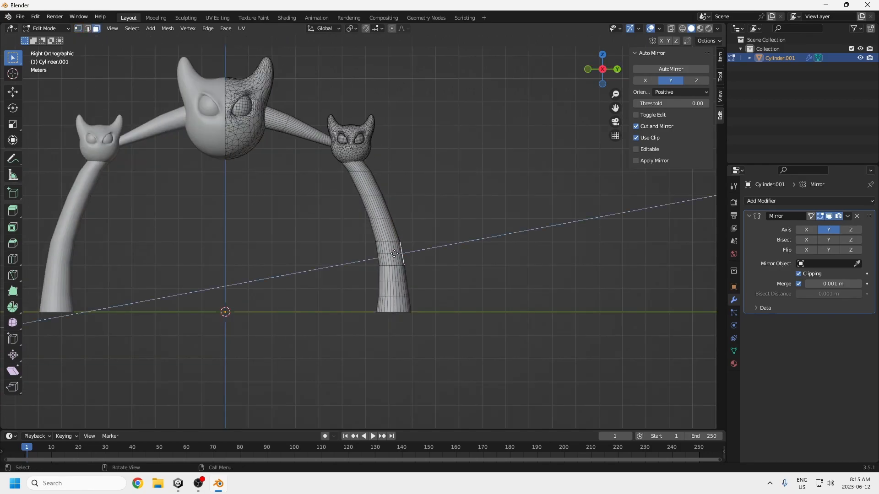
pyautogui.middleClick(418, 241)
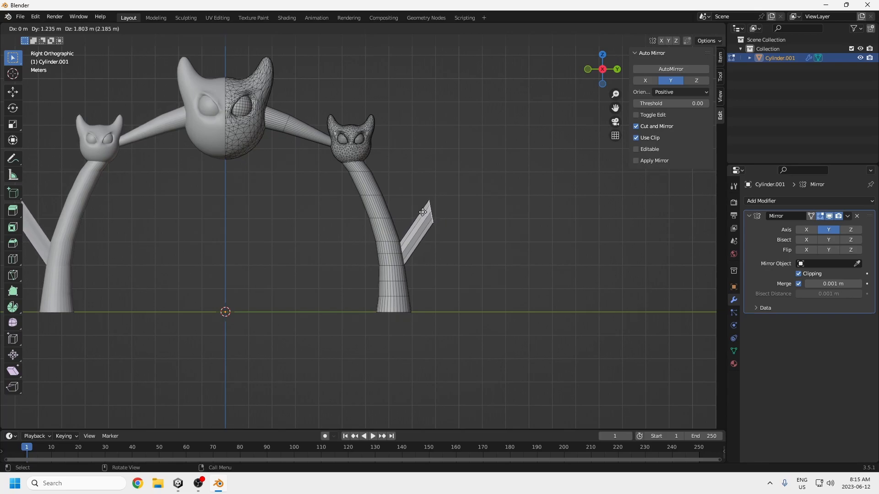
pyautogui.click(427, 216)
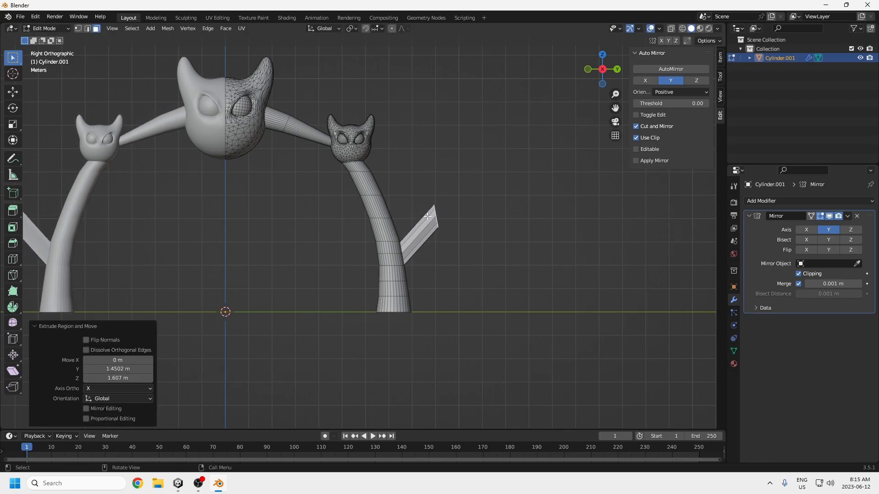
# Step: Scale the extruded limb's end face to 0.8 and rotate it -33.1° about the view axis
pyautogui.press('s')
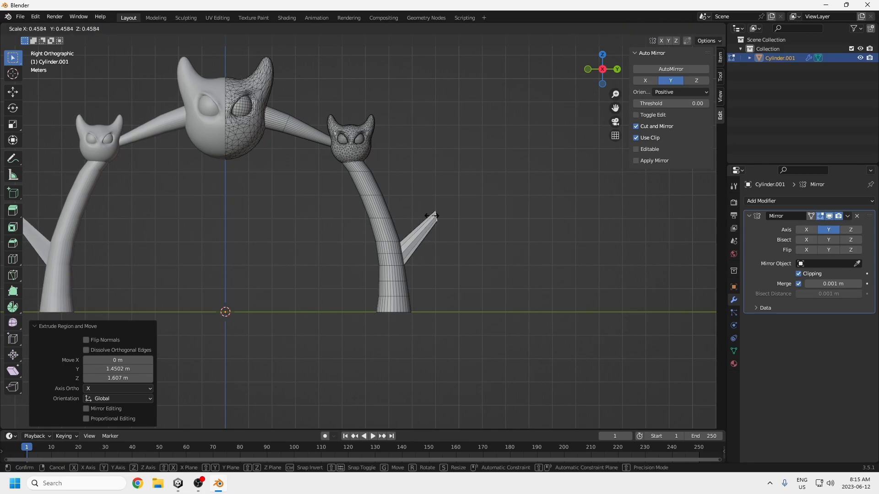
pyautogui.click(429, 216)
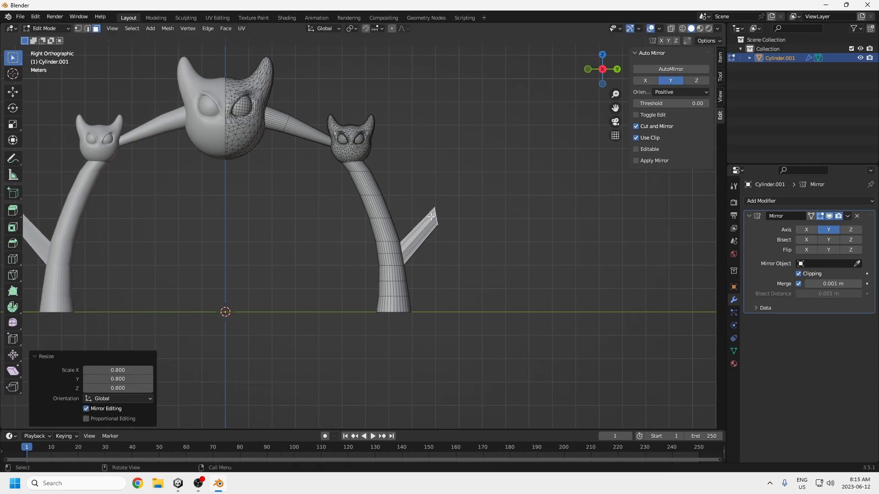
pyautogui.press('r')
pyautogui.press('z')
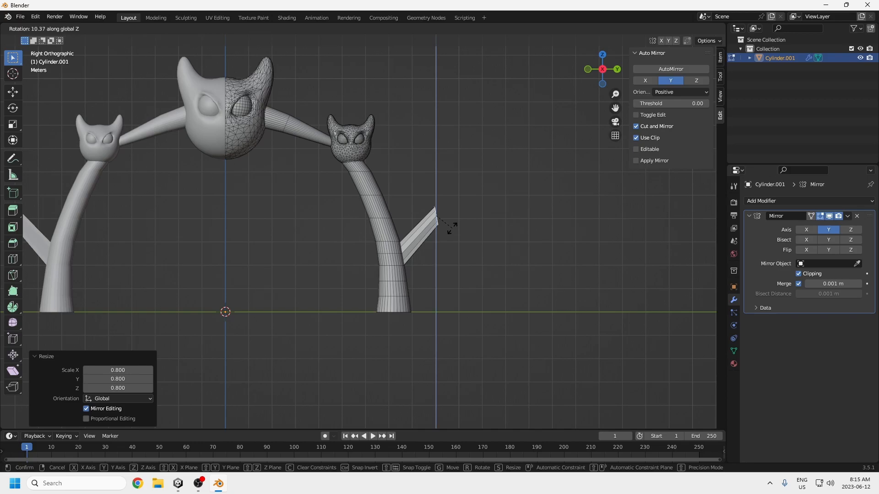
pyautogui.press('Escape')
pyautogui.press('r')
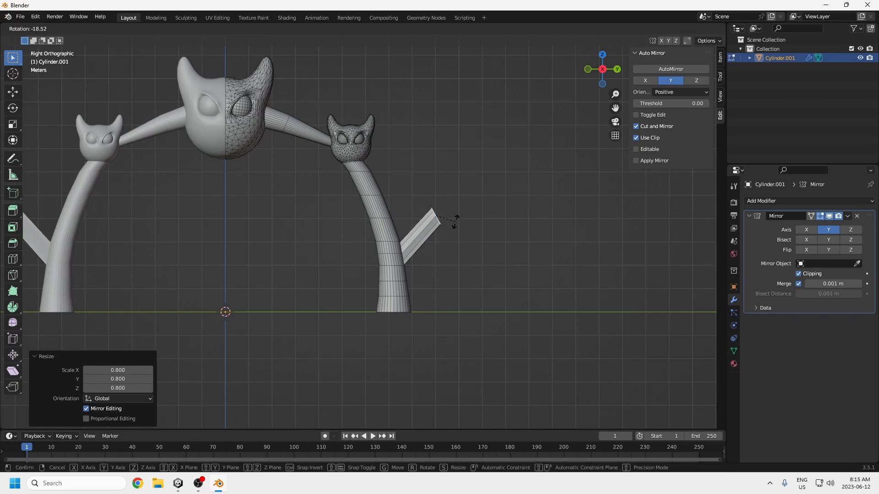
pyautogui.click(454, 216)
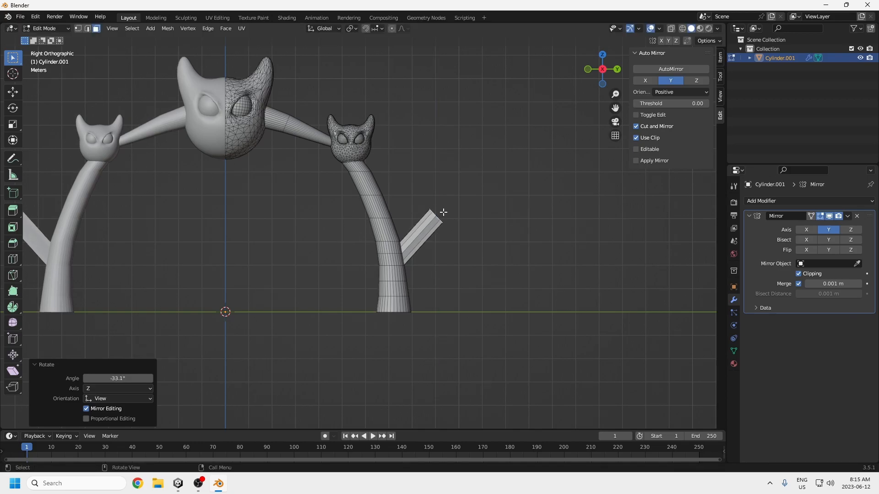
# Step: Extrude the limb's end face about 0.51 m along Y and 2.35 m along Z, and scale the tip to 0.124
pyautogui.press('e')
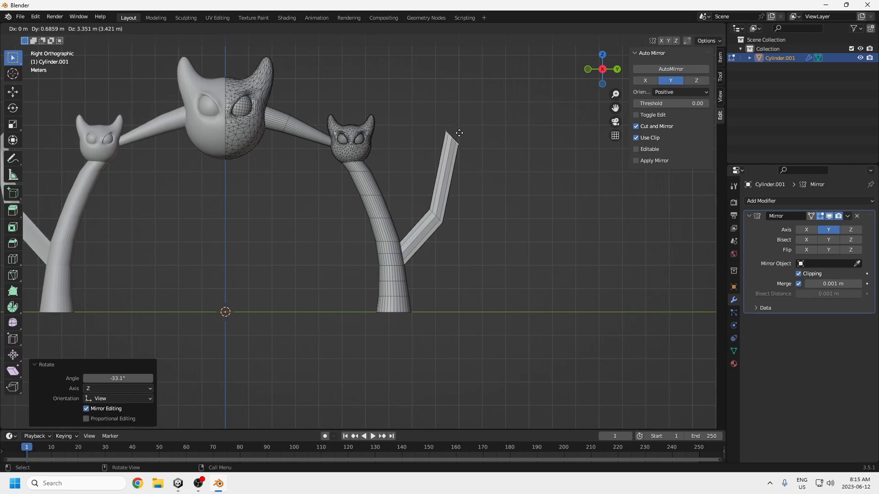
pyautogui.click(457, 157)
pyautogui.press('s')
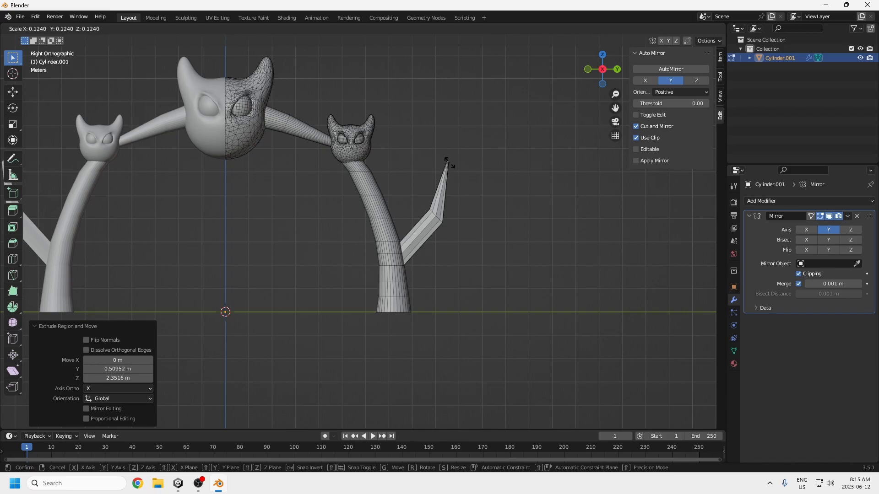
pyautogui.click(449, 162)
# Step: Turn on the Face Orientation overlay to check the normals of the leg and limb, and turn it off again
pyautogui.moveTo(449, 207); pyautogui.dragTo(437, 232, button='middle')
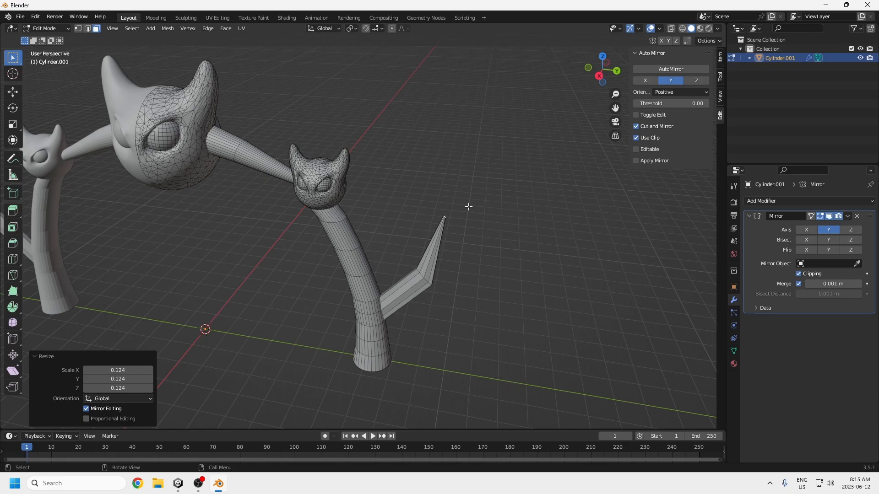
pyautogui.moveTo(494, 231); pyautogui.dragTo(502, 220, button='middle')
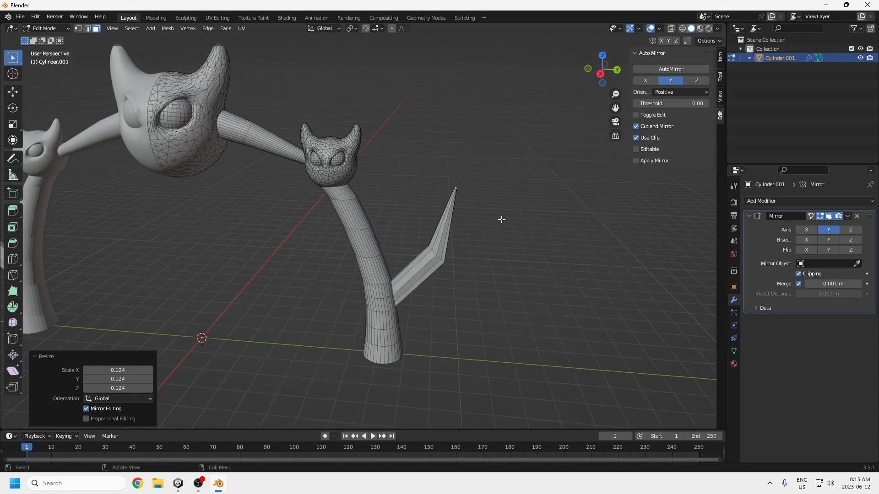
pyautogui.click(659, 29)
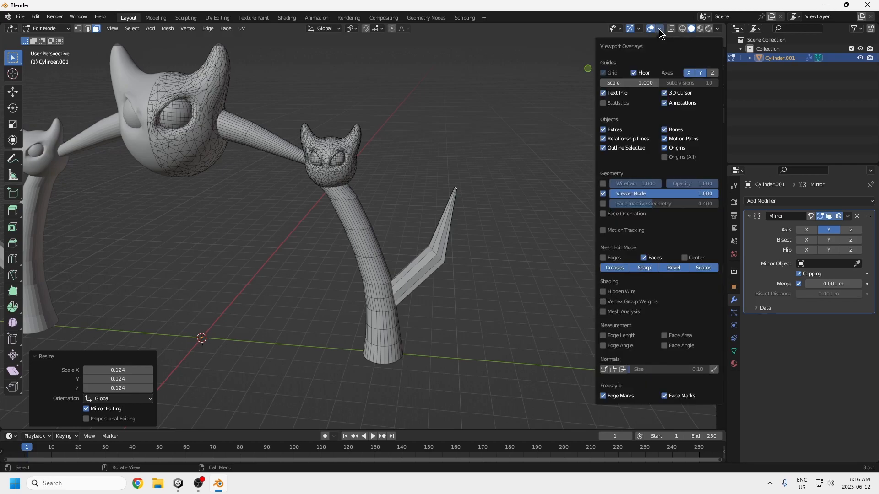
pyautogui.click(603, 213)
pyautogui.moveTo(454, 202)
pyautogui.mouseDown(button='middle')
pyautogui.moveTo(325, 215)
pyautogui.moveTo(469, 197)
pyautogui.mouseUp(button='middle')
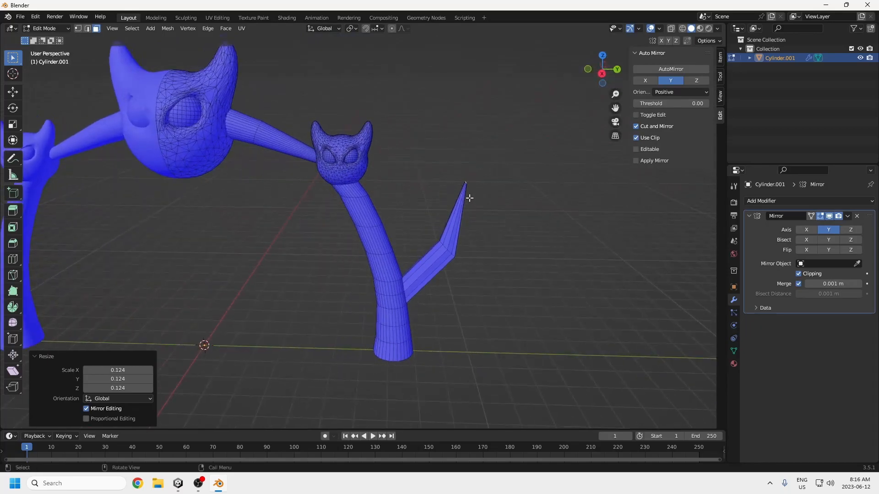
pyautogui.press('s')
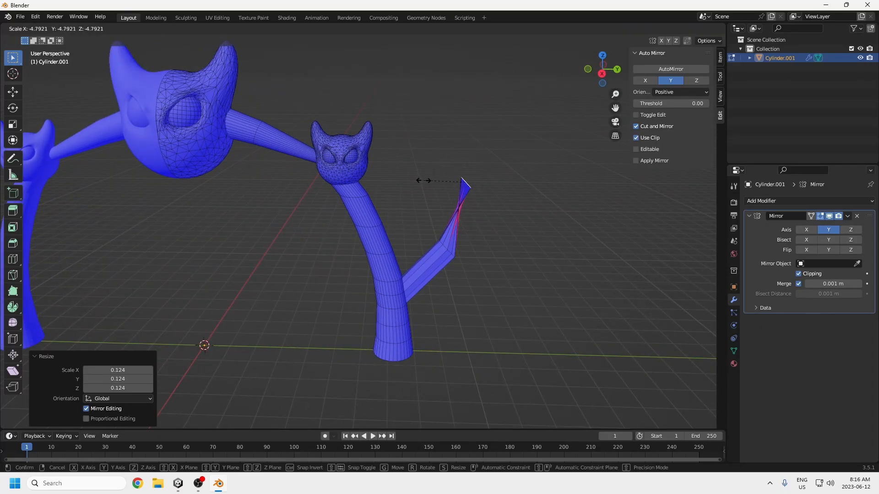
pyautogui.click(466, 192)
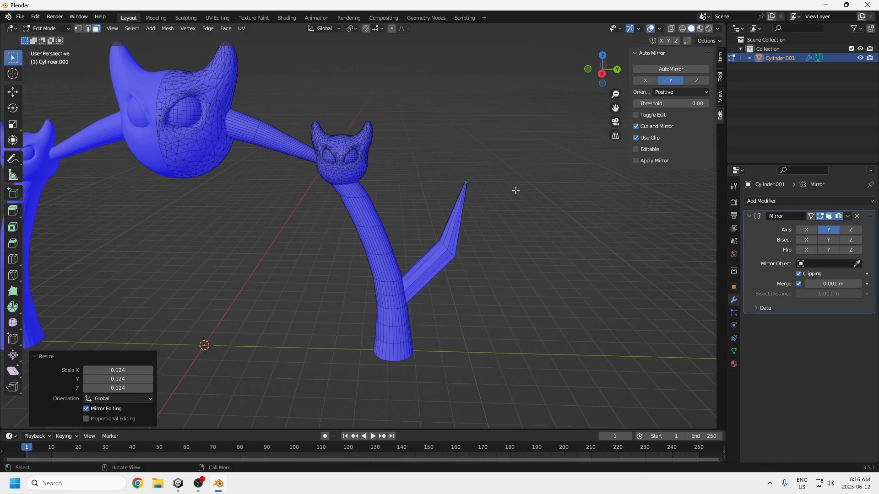
pyautogui.click(659, 29)
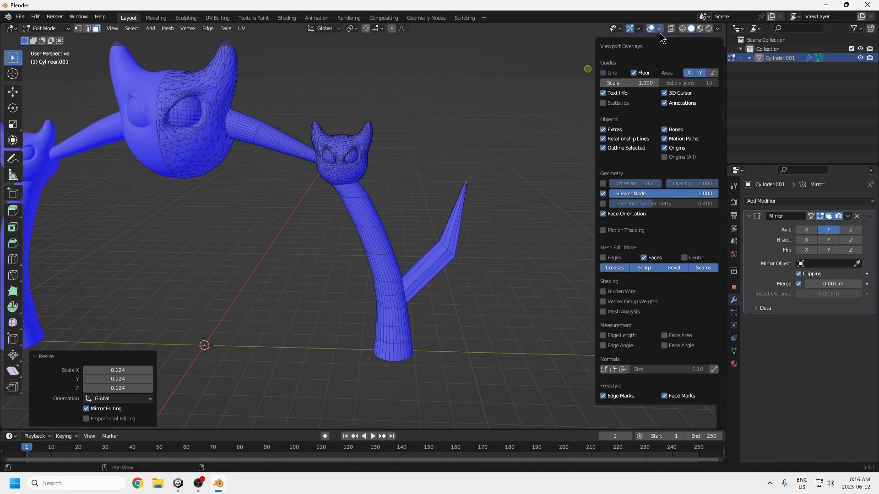
pyautogui.click(603, 213)
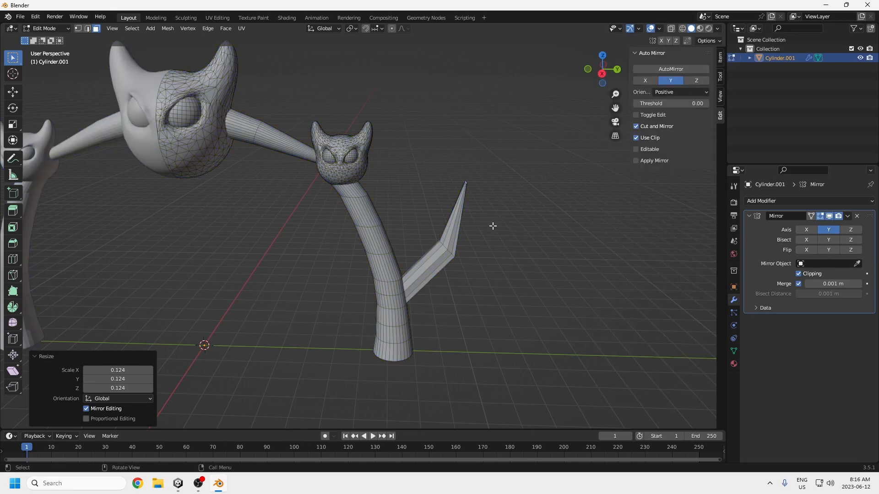
# Step: Add single loop cuts to two leg segments above the limb's base, sliding the upper one by a factor of 0.046
pyautogui.scroll(4, 492, 225)
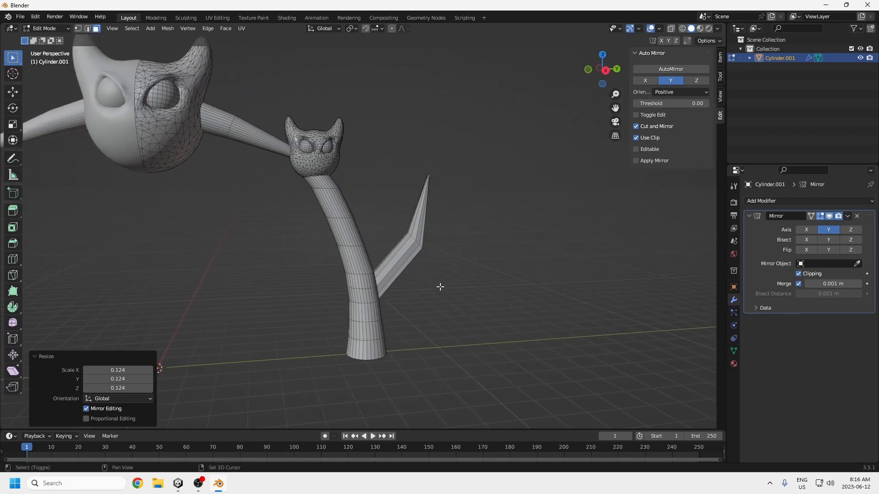
pyautogui.moveTo(401, 299); pyautogui.dragTo(271, 276, button='middle')
pyautogui.click(269, 262)
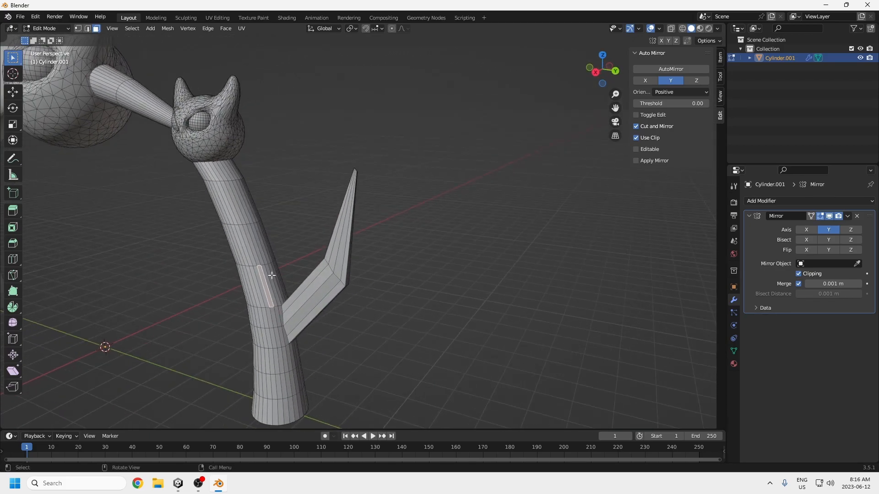
pyautogui.hotkey('ctrl', 'r')
pyautogui.click(272, 277)
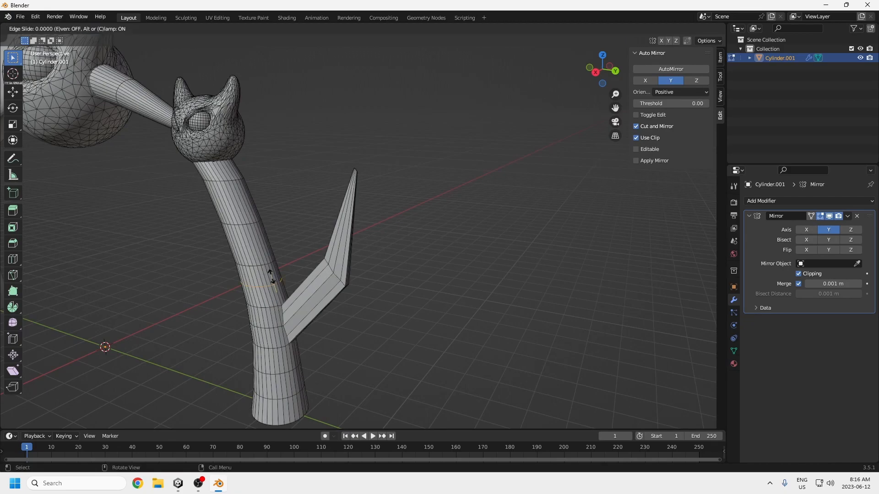
pyautogui.click(271, 277)
pyautogui.hotkey('ctrl', 'r')
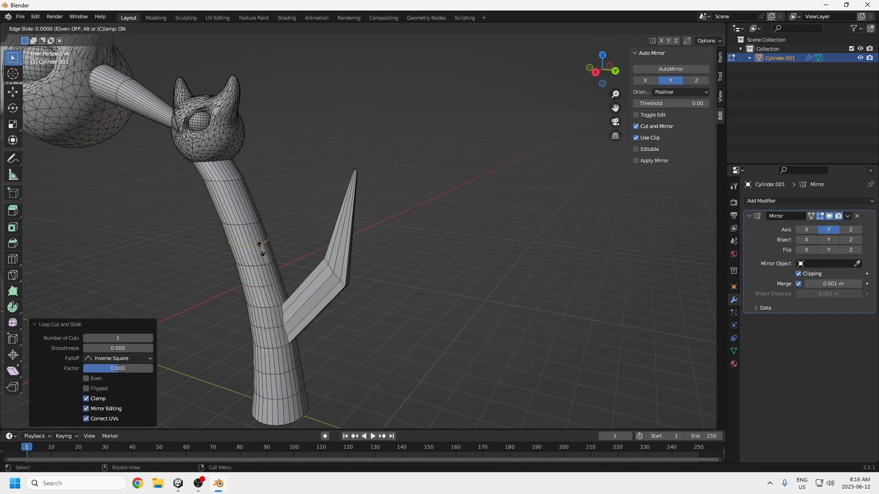
# Step: Knife-cut an edge across the gap in the leg's vertex ring just above the limb's base
pyautogui.scroll(2, 269, 274)
pyautogui.moveTo(230, 281); pyautogui.dragTo(251, 297, button='middle')
pyautogui.scroll(3, 228, 293)
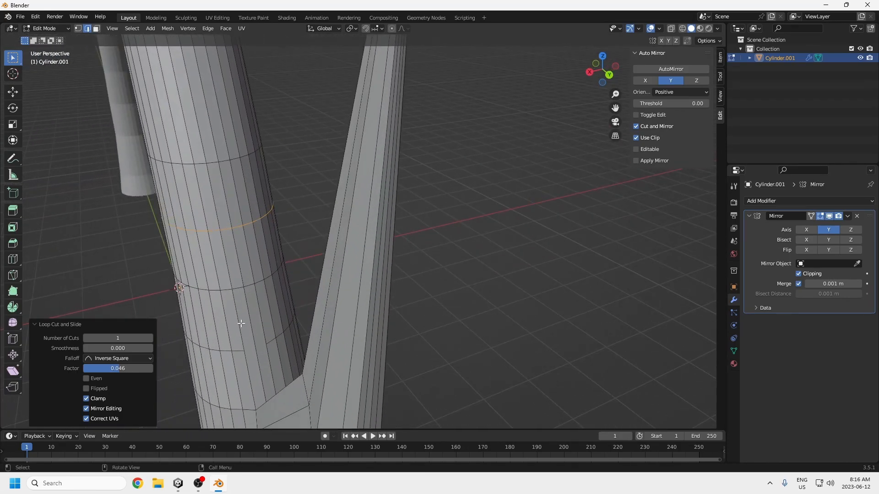
pyautogui.keyDown('shift'); pyautogui.moveTo(258, 406); pyautogui.dragTo(253, 370, button='middle'); pyautogui.keyUp('shift')
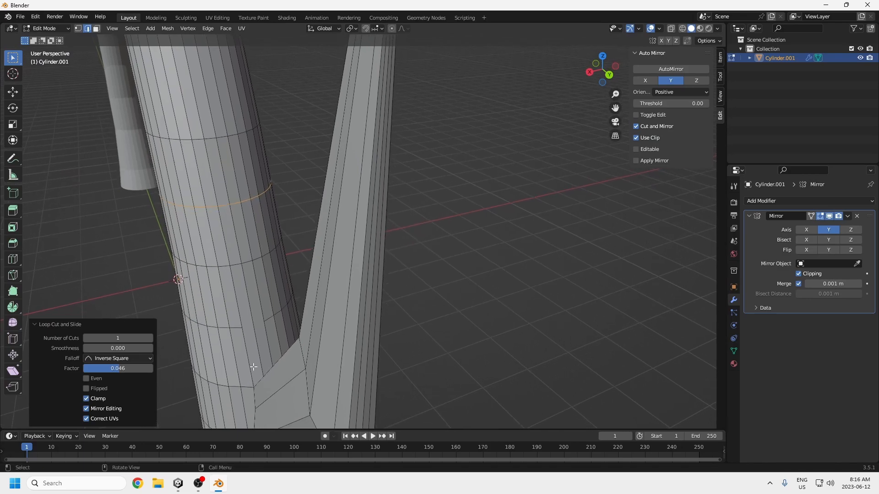
pyautogui.keyDown('shift'); pyautogui.moveTo(251, 304); pyautogui.dragTo(255, 333, button='middle'); pyautogui.keyUp('shift')
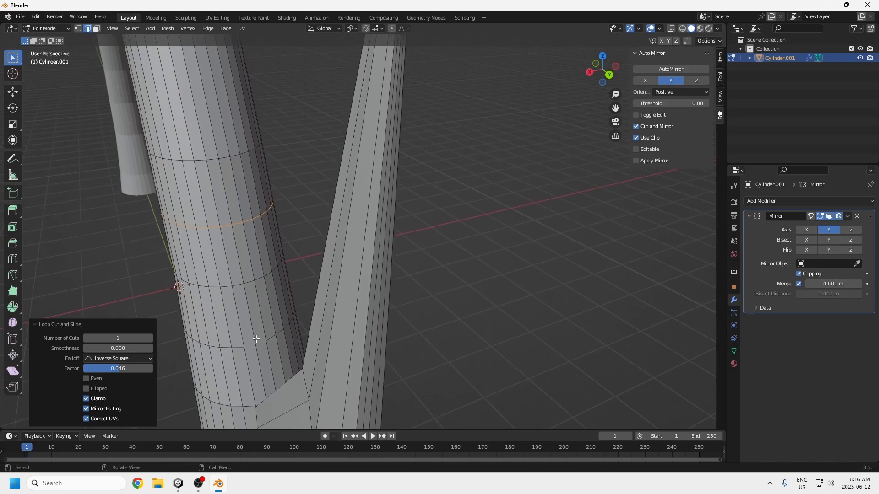
pyautogui.press('1')
pyautogui.click(244, 347)
pyautogui.keyDown('shift'); pyautogui.click(267, 342); pyautogui.keyUp('shift')
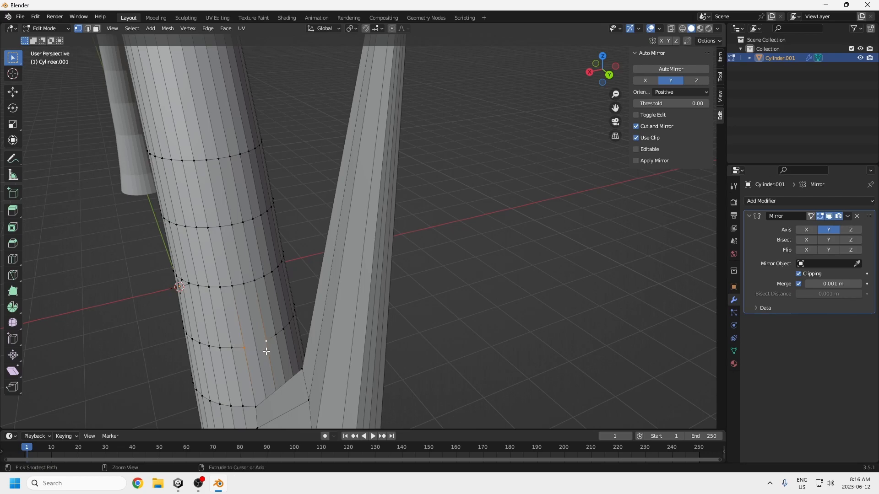
pyautogui.moveTo(265, 353); pyautogui.dragTo(260, 347, button='middle')
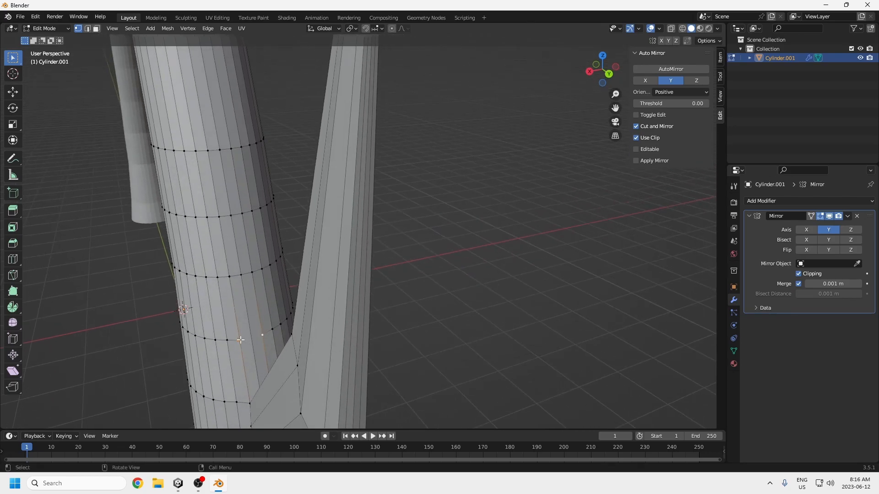
pyautogui.press('k')
pyautogui.click(240, 340)
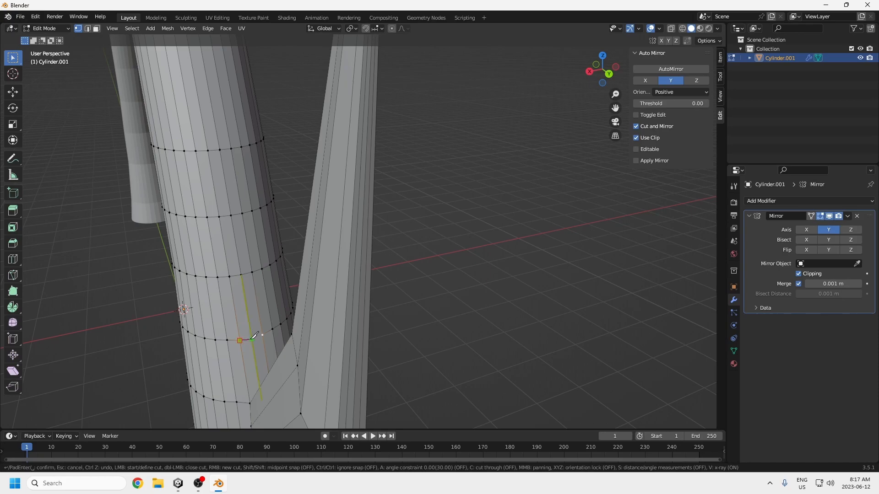
pyautogui.press('Return')
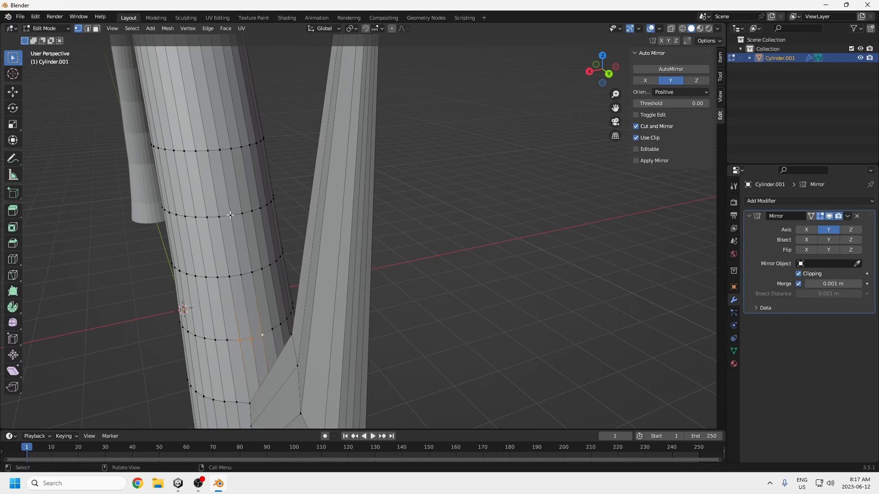
# Step: Dissolve the vertex in the ring above the new cut to merge the surrounding leg faces
pyautogui.click(241, 274)
pyautogui.press('x')
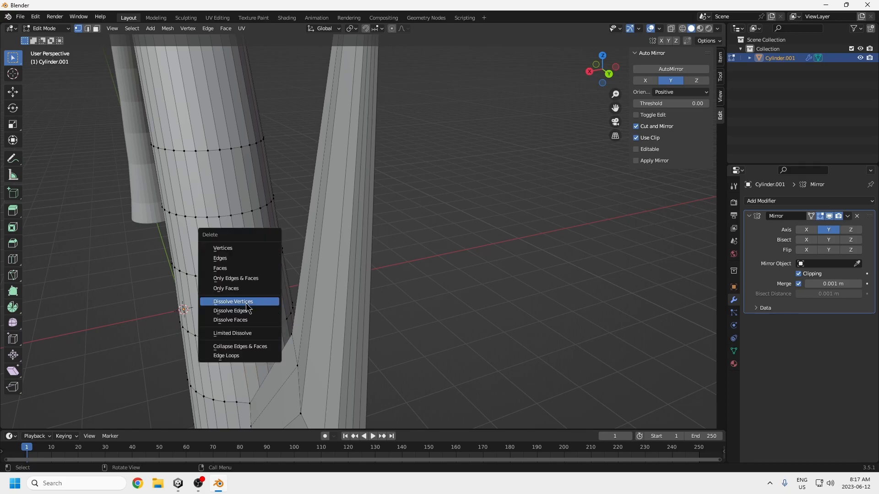
pyautogui.click(243, 300)
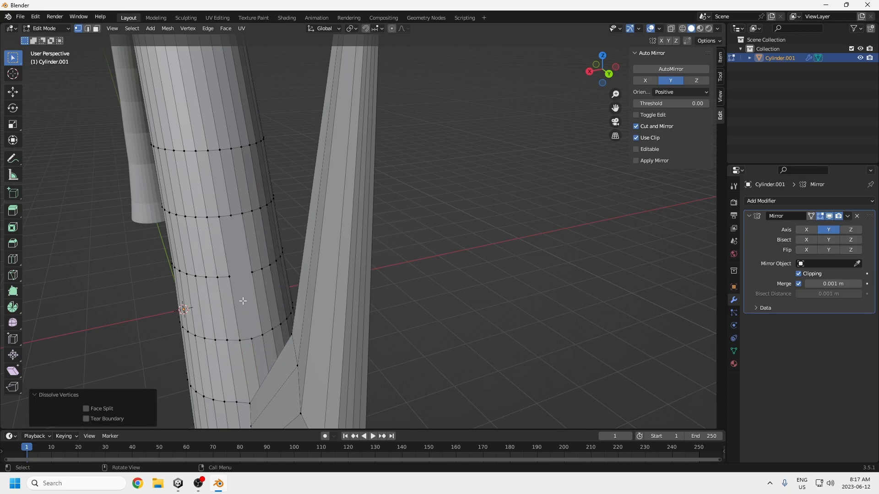
# Step: Select the merged face's boundary vertices above the limb and round them with To Sphere at factor 0.158
pyautogui.click(221, 216)
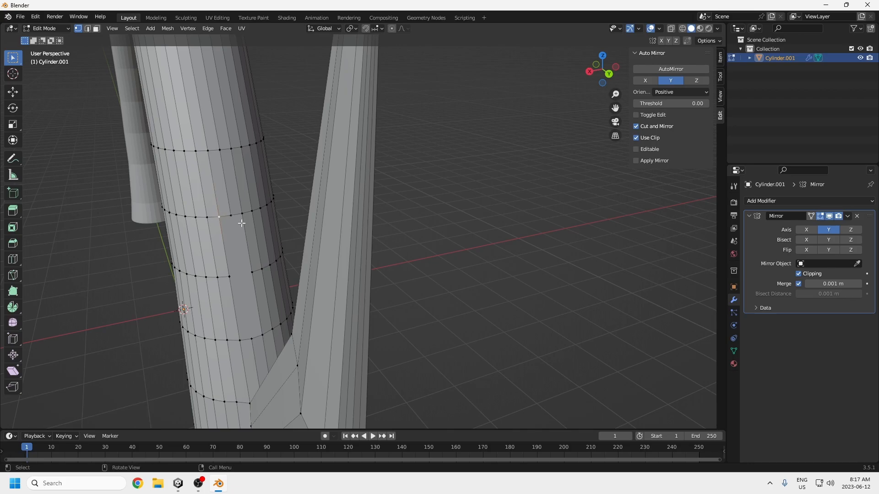
pyautogui.keyDown('ctrl'); pyautogui.click(242, 214); pyautogui.keyUp('ctrl')
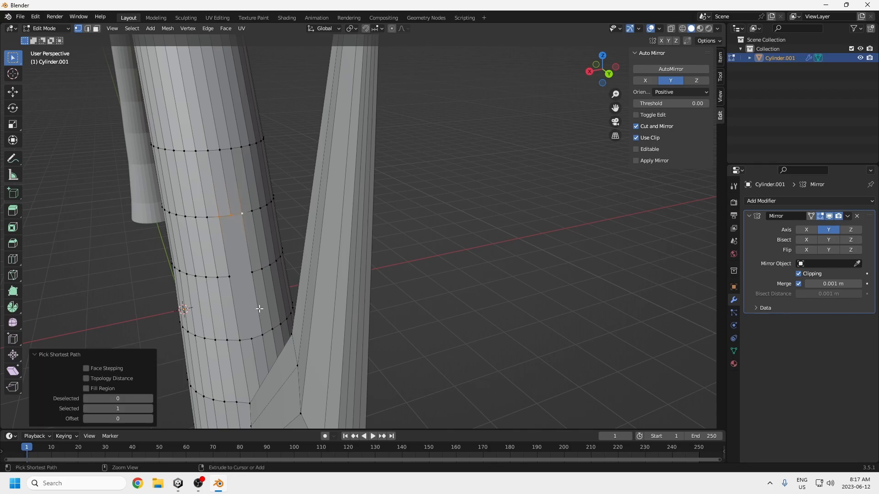
pyautogui.keyDown('ctrl'); pyautogui.click(261, 336); pyautogui.keyUp('ctrl')
pyautogui.keyDown('ctrl'); pyautogui.click(229, 277); pyautogui.keyUp('ctrl')
pyautogui.click(168, 28)
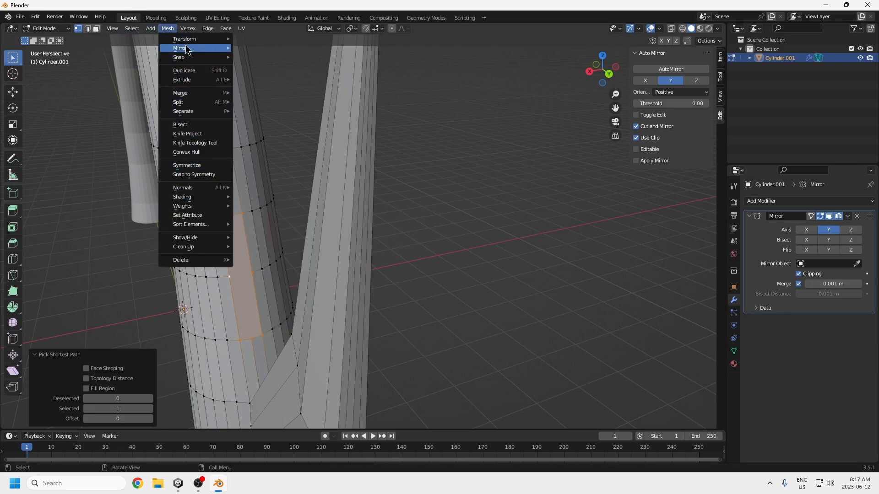
pyautogui.moveTo(189, 40)
pyautogui.click(258, 69)
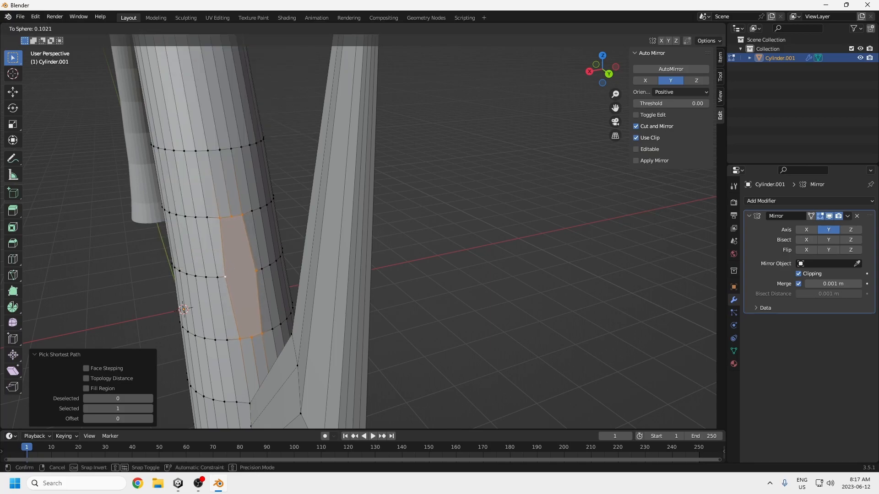
pyautogui.click(236, 236)
pyautogui.press('s')
pyautogui.press('z')
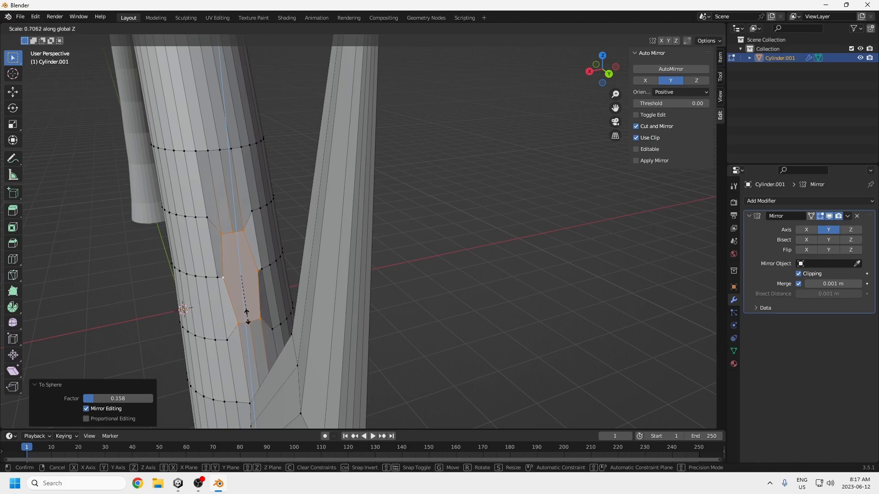
pyautogui.rightClick(248, 318)
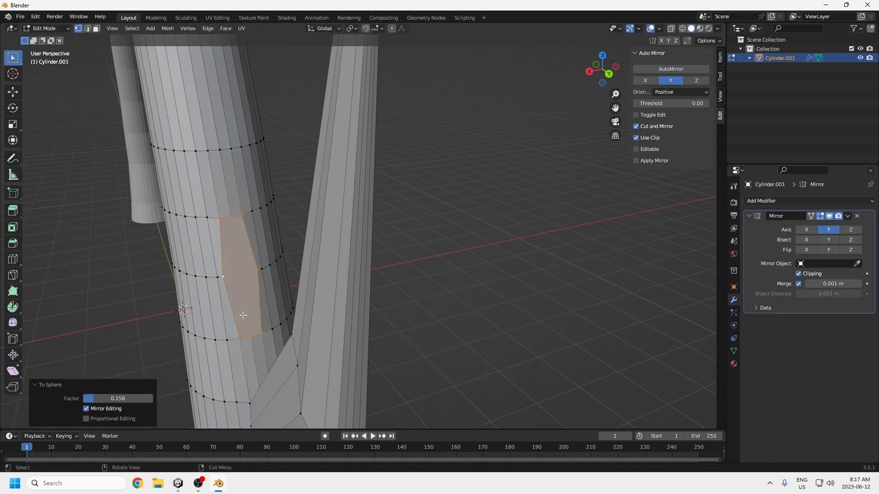
# Step: Scale the rounded face to 0.607 and extrude it about 1.1 m outward and upward from the leg
pyautogui.press('s')
pyautogui.click(241, 308)
pyautogui.moveTo(242, 308); pyautogui.dragTo(370, 318, button='middle')
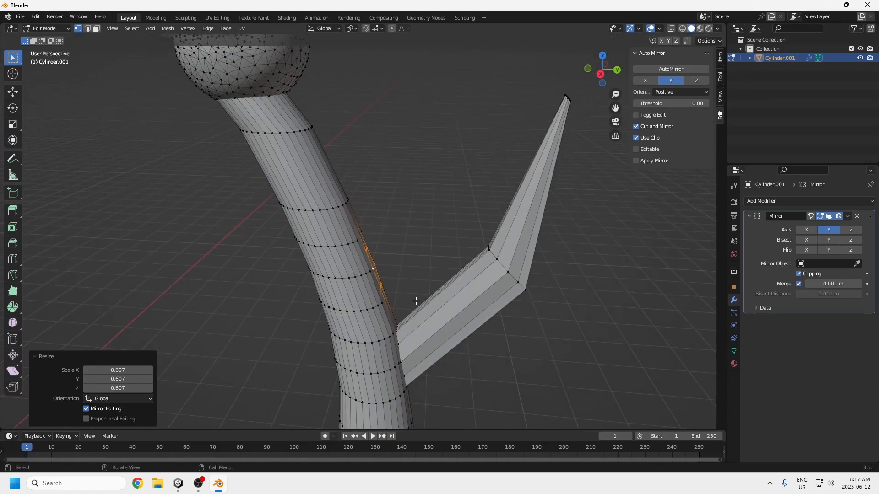
pyautogui.press('KP_3')
pyautogui.press('e')
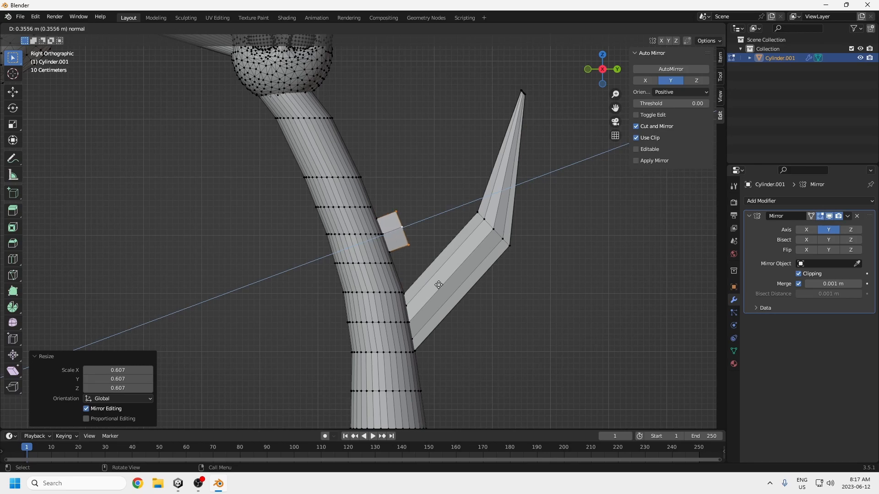
pyautogui.middleClick(464, 260)
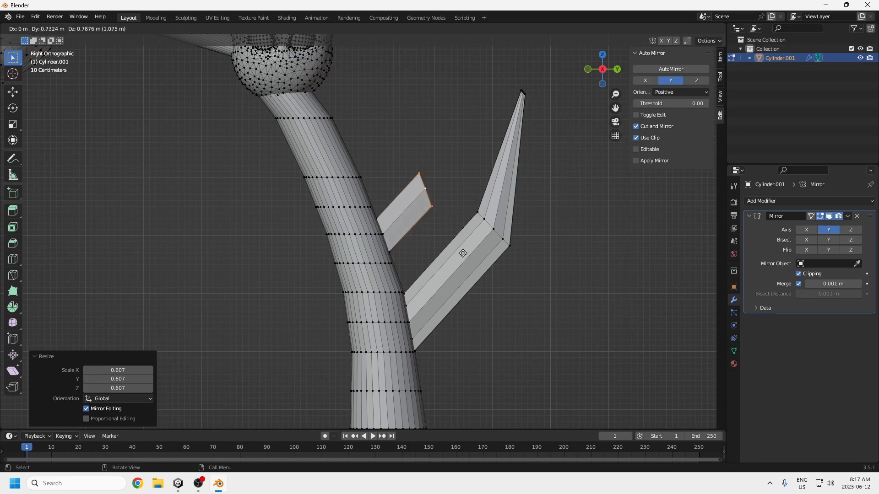
pyautogui.click(463, 251)
# Step: Scale the new limb's end face to 0.471, rotate it and lower it by about 0.52 m
pyautogui.press('s')
pyautogui.click(444, 219)
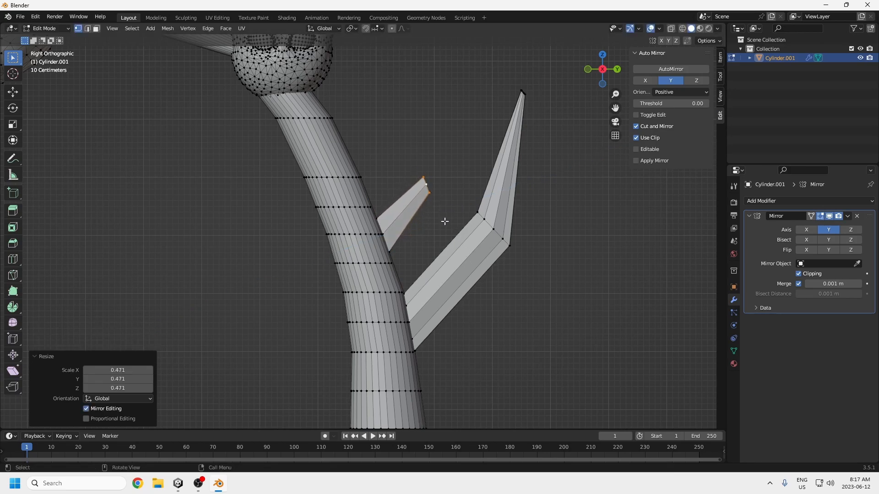
pyautogui.press('r')
pyautogui.click(443, 194)
pyautogui.press('g')
pyautogui.click(438, 225)
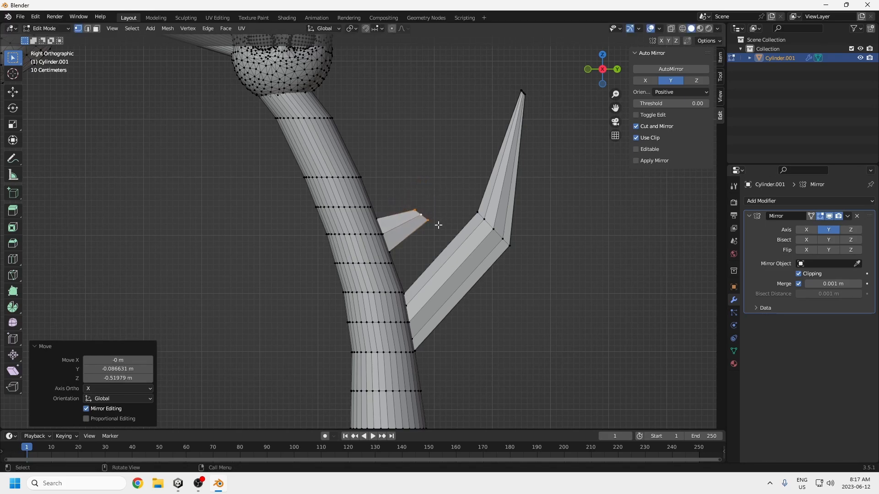
# Step: Extrude the limb's end about 0.32 m in Y and 0.72 m in Z, scaling it to 0.181 to form a point
pyautogui.press('e')
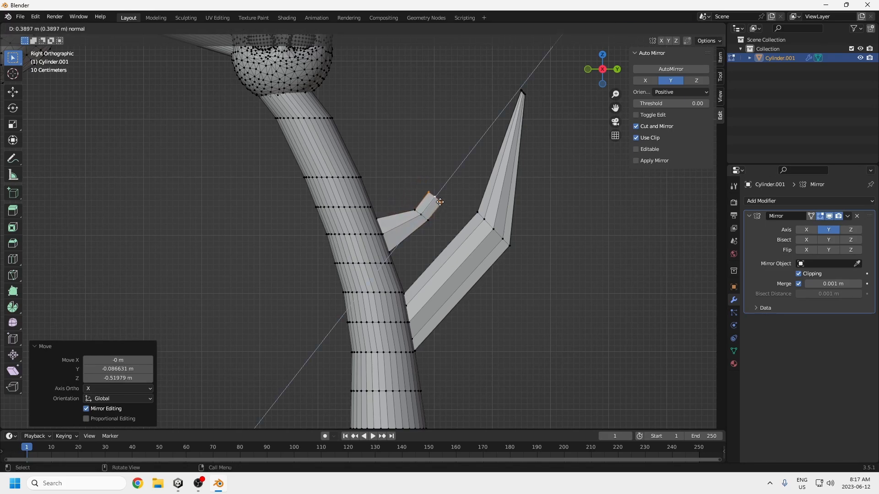
pyautogui.click(459, 188)
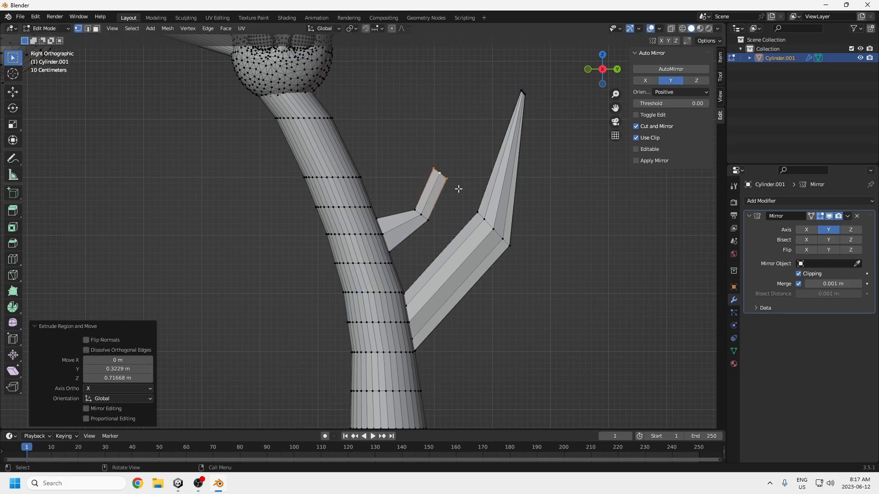
pyautogui.press('s')
pyautogui.click(445, 186)
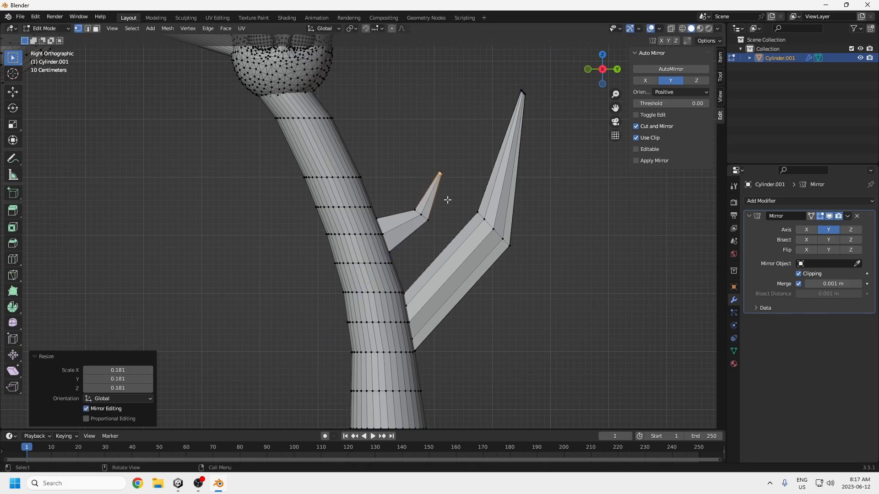
pyautogui.scroll(-3, 442, 248)
pyautogui.scroll(-1, 442, 248)
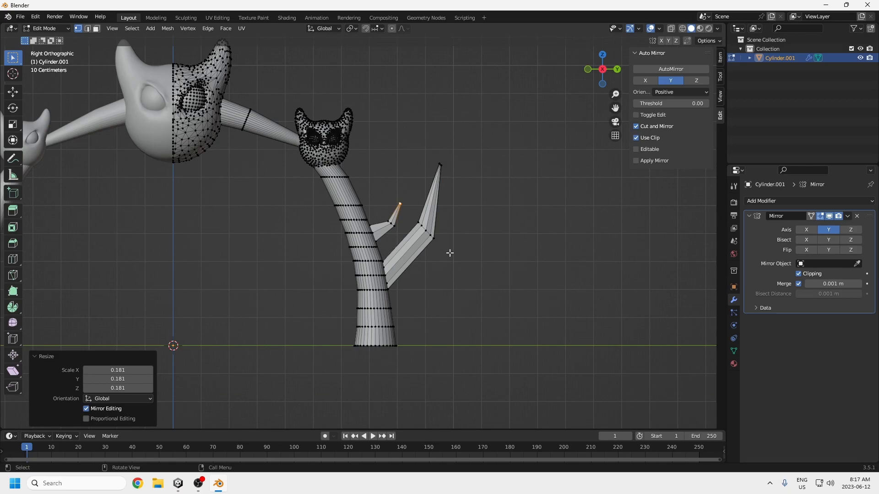
# Step: Add two single loop cuts to the leg segment above the small limb, sliding them by factors of 0.523 and 0.014
pyautogui.moveTo(426, 214); pyautogui.dragTo(293, 178, button='middle')
pyautogui.scroll(4, 294, 221)
pyautogui.hotkey('ctrl', 'r')
pyautogui.click(285, 181)
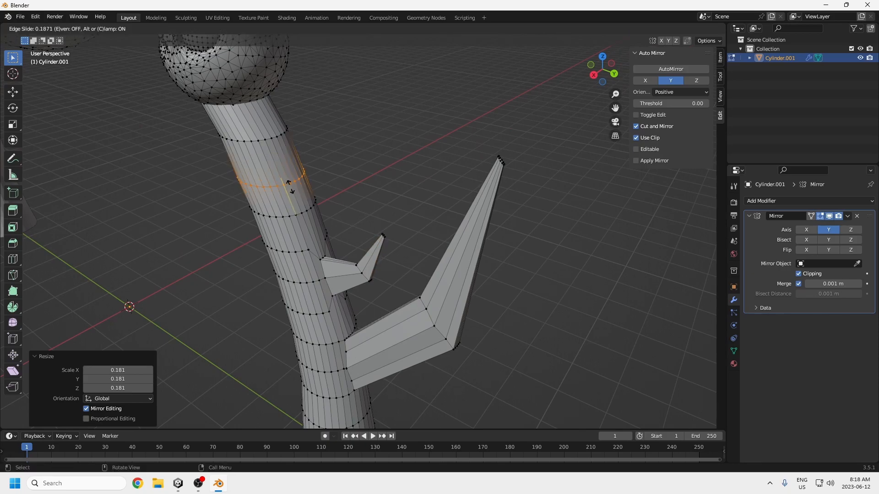
pyautogui.click(290, 184)
pyautogui.hotkey('ctrl', 'r')
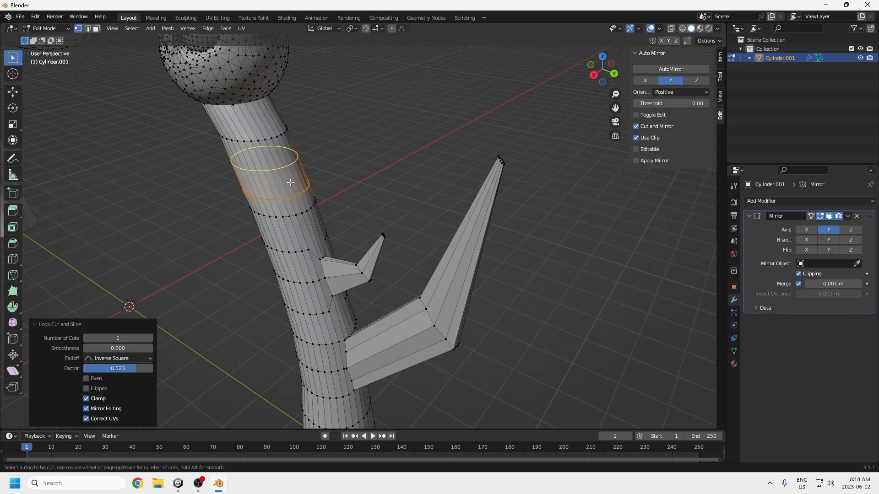
pyautogui.click(290, 177)
pyautogui.click(299, 191)
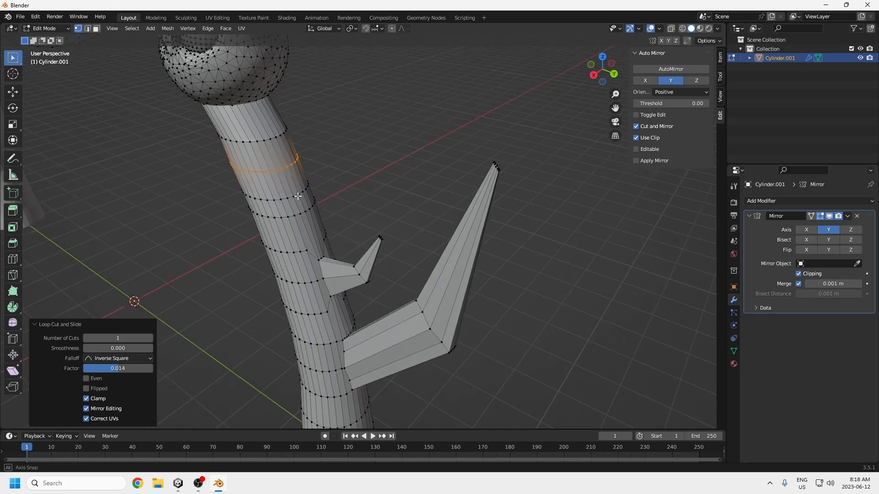
# Step: Dissolve the outer-side vertex between the new loops to merge its surrounding faces
pyautogui.scroll(3, 283, 200)
pyautogui.click(250, 170)
pyautogui.press('x')
pyautogui.click(256, 190)
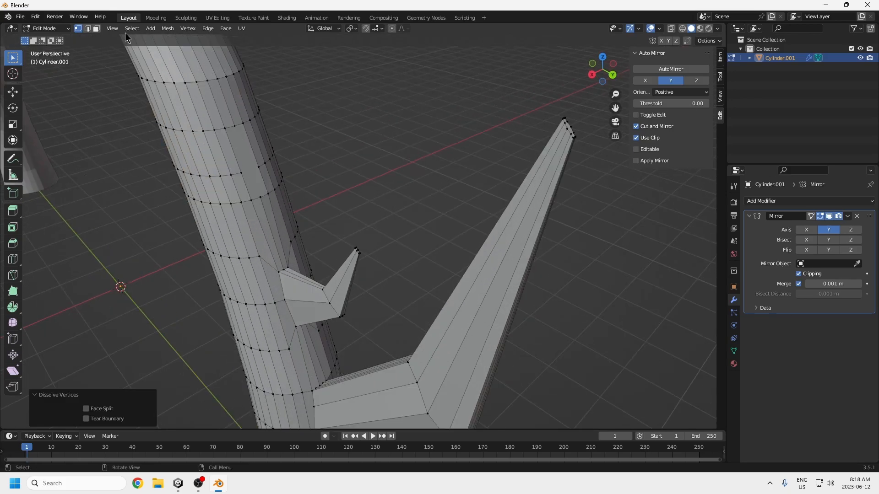
# Step: Select the merged face above the small limb and round it with To Sphere at factor 0.217
pyautogui.click(96, 29)
pyautogui.click(251, 168)
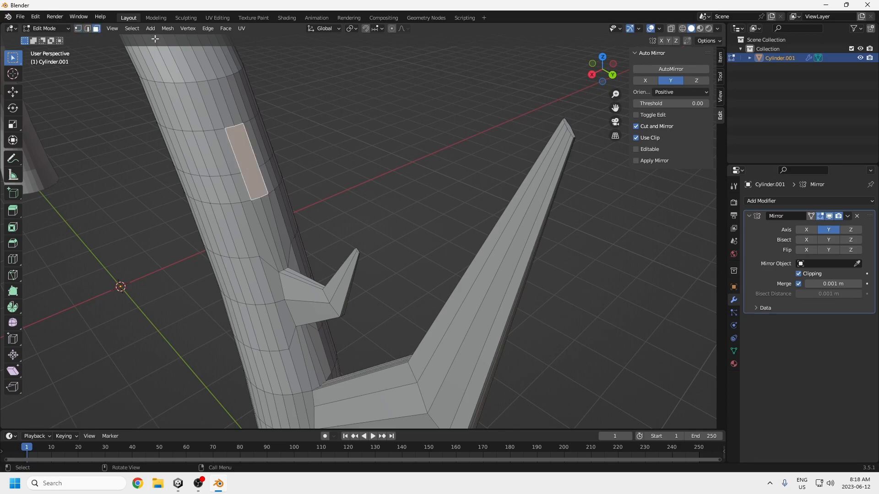
pyautogui.click(168, 28)
pyautogui.moveTo(189, 40)
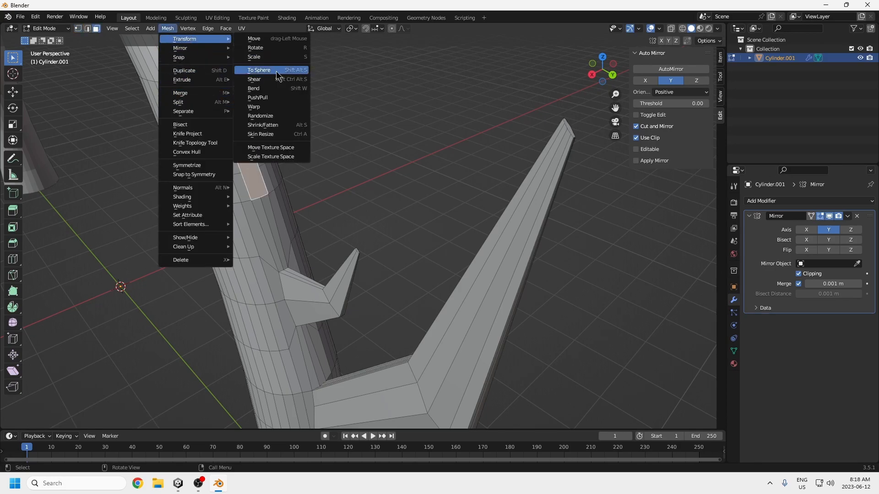
pyautogui.click(279, 70)
pyautogui.click(355, 198)
pyautogui.moveTo(355, 198); pyautogui.dragTo(433, 200, button='middle')
pyautogui.scroll(-4, 417, 202)
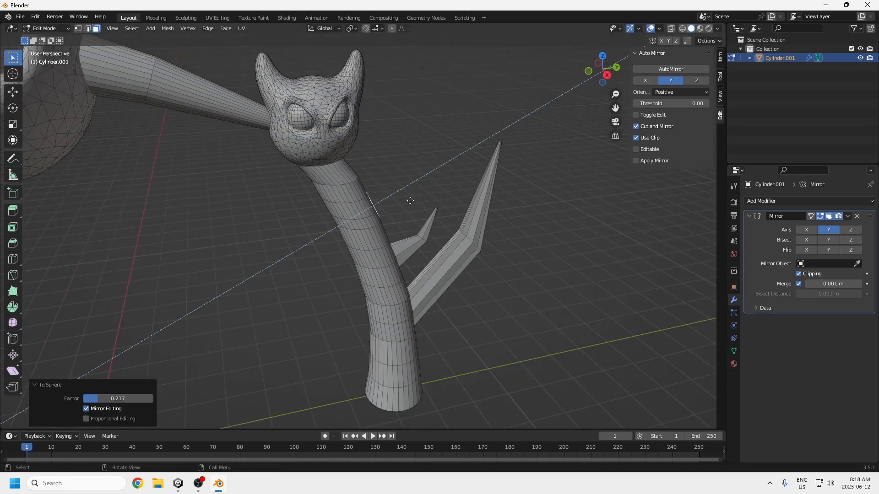
# Step: Try to extrude the rounded upper face outward from the leg and rotate its end face
pyautogui.press('e')
pyautogui.rightClick(420, 192)
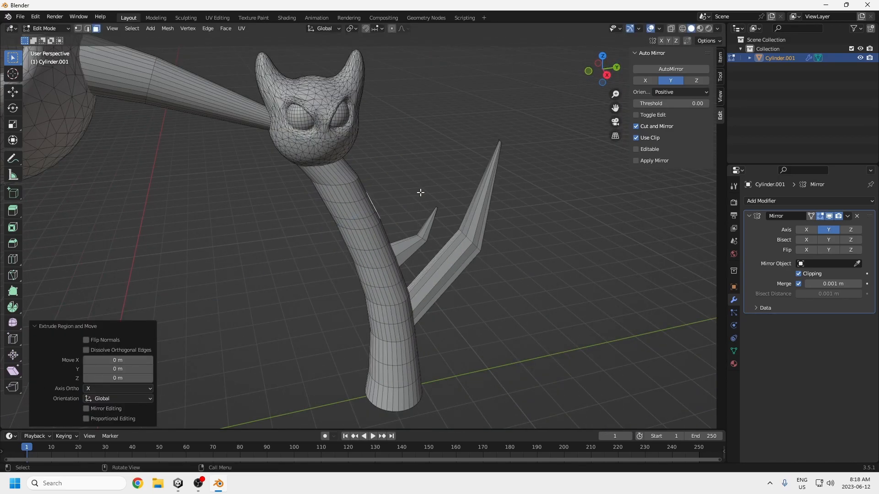
pyautogui.press('KP_3')
pyautogui.press('e')
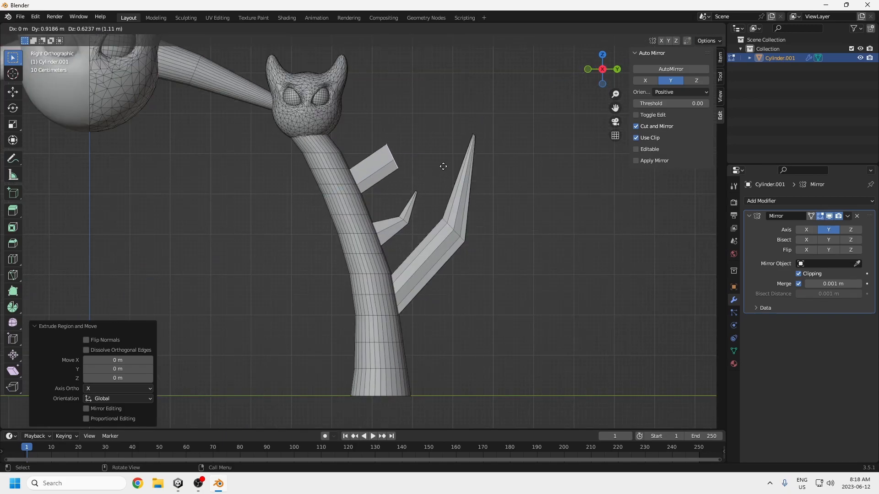
pyautogui.click(444, 165)
pyautogui.press('r')
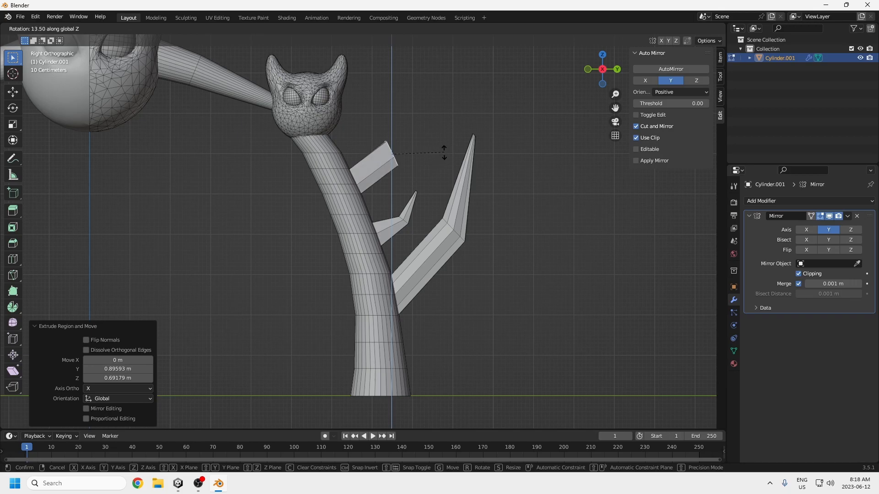
pyautogui.rightClick(440, 159)
pyautogui.press('e')
pyautogui.press('r')
pyautogui.rightClick(442, 163)
pyautogui.press('r')
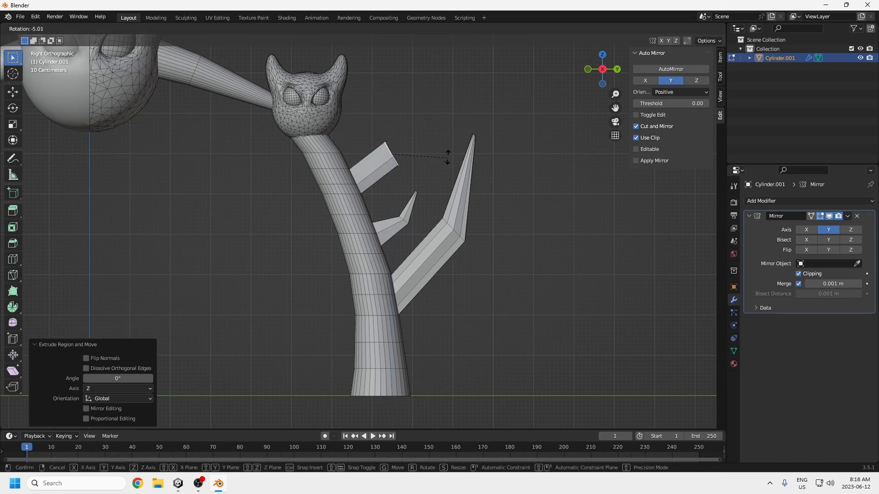
pyautogui.rightClick(435, 165)
pyautogui.hotkey('ctrl', 'z')
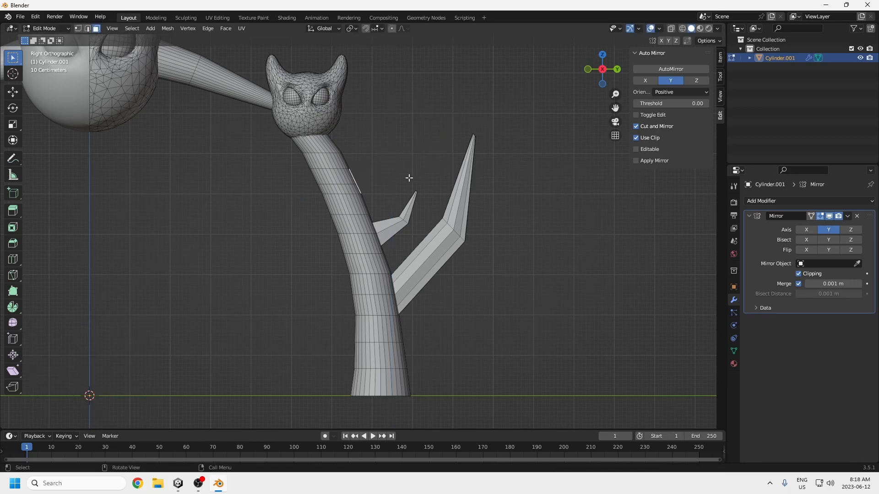
# Step: Extrude the rounded upper face about 0.91 m in Y and 0.59 m in Z, rotating its end by -30.5°
pyautogui.press('e')
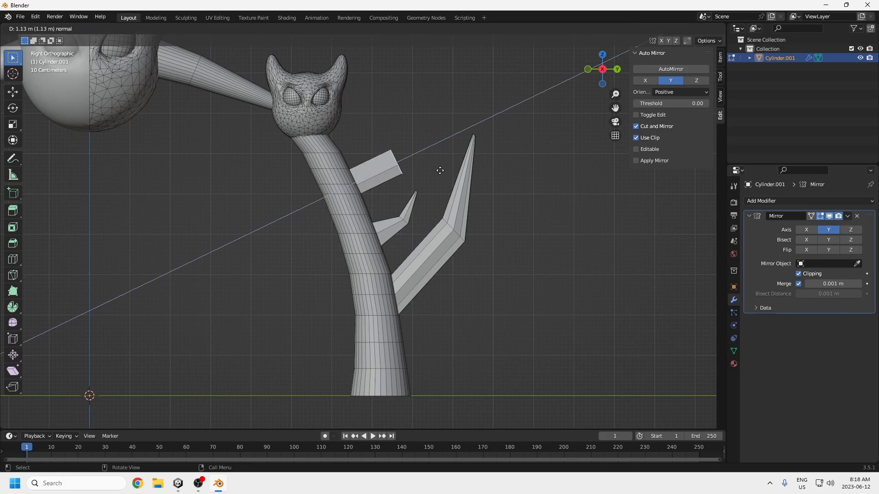
pyautogui.click(430, 156)
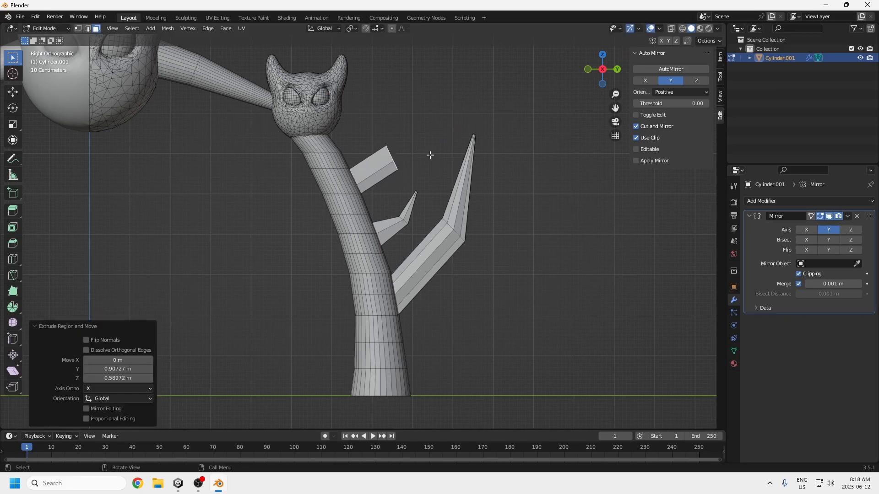
pyautogui.press('r')
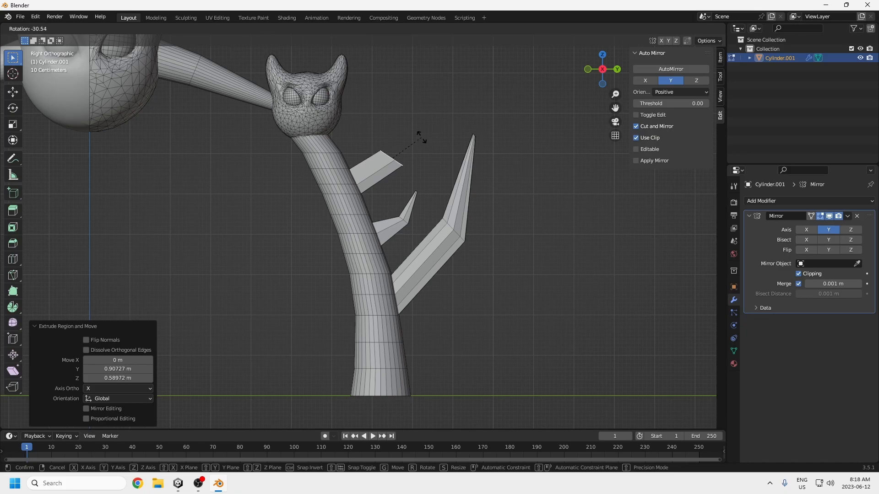
pyautogui.click(420, 142)
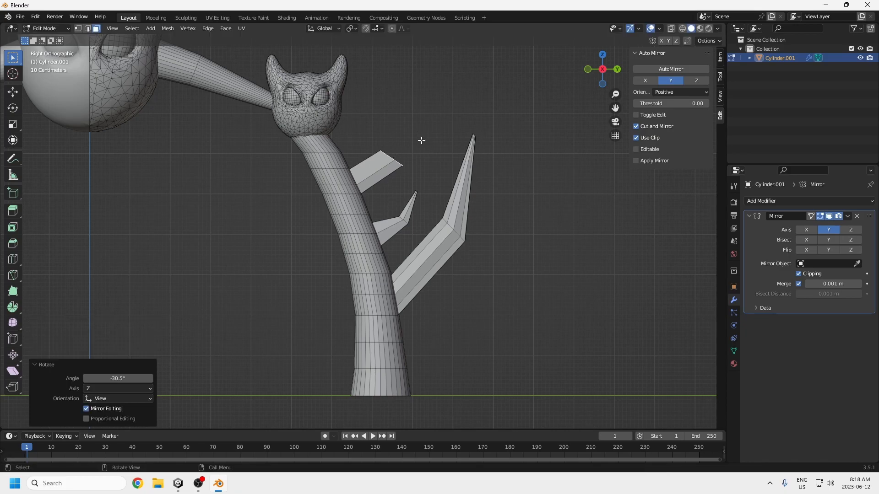
pyautogui.press('r')
pyautogui.rightClick(423, 141)
# Step: Extrude the upper limb's end about 0.10 m in Y and 1.36 m in Z, scaling it to 0.068 to form a point
pyautogui.press('e')
pyautogui.middleClick(432, 98)
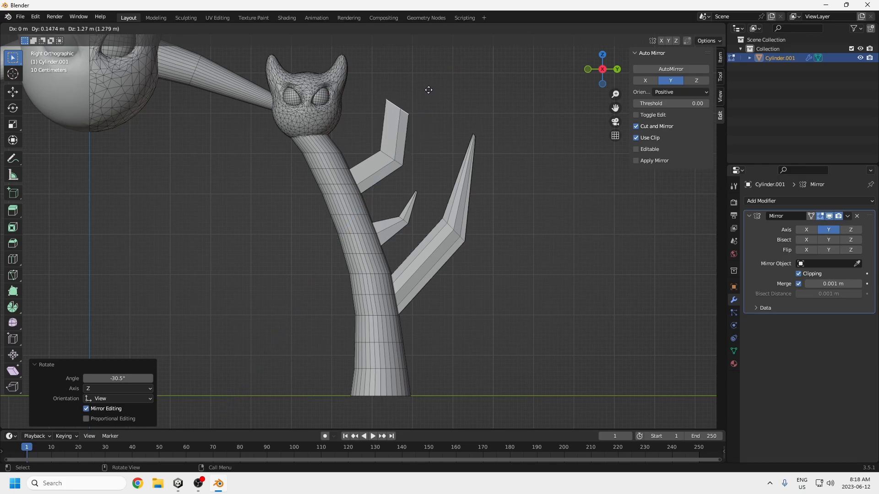
pyautogui.click(427, 87)
pyautogui.press('s')
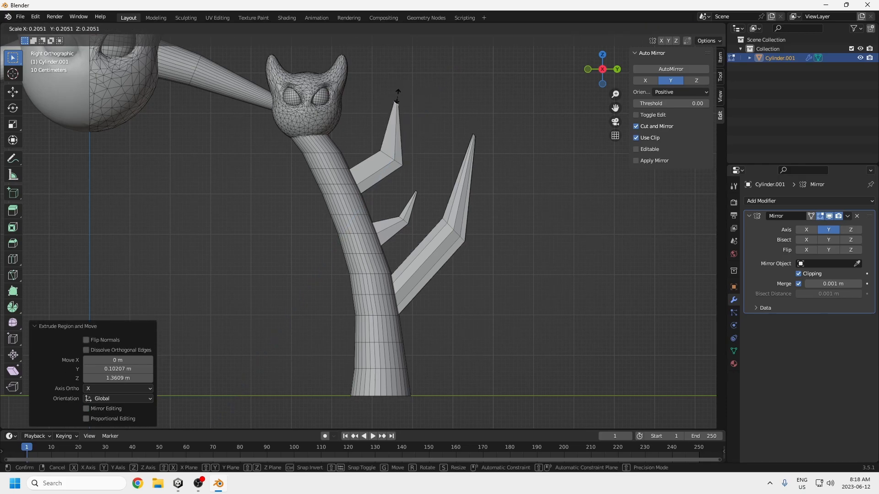
pyautogui.click(398, 103)
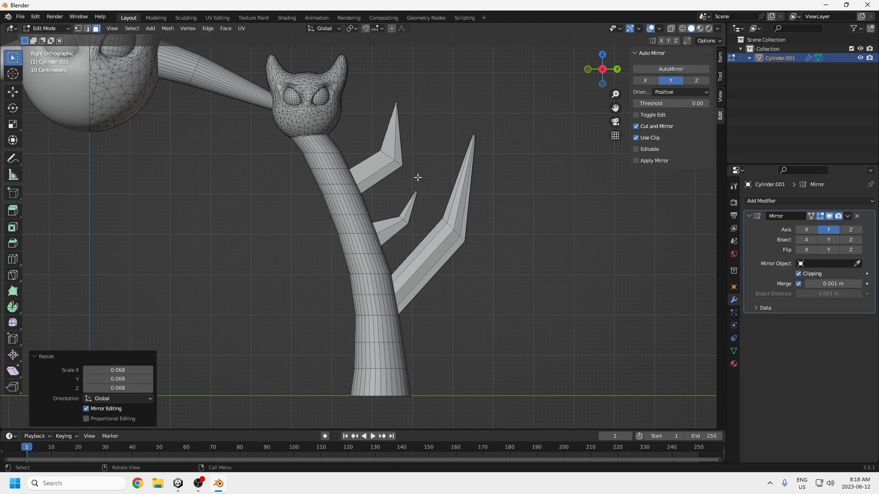
# Step: Select the largest limb's tip and move it about 0.41 m outward in Y and 0.11 m down
pyautogui.scroll(-3, 414, 250)
pyautogui.keyDown('shift'); pyautogui.moveTo(300, 262); pyautogui.dragTo(357, 265, button='middle'); pyautogui.keyUp('shift')
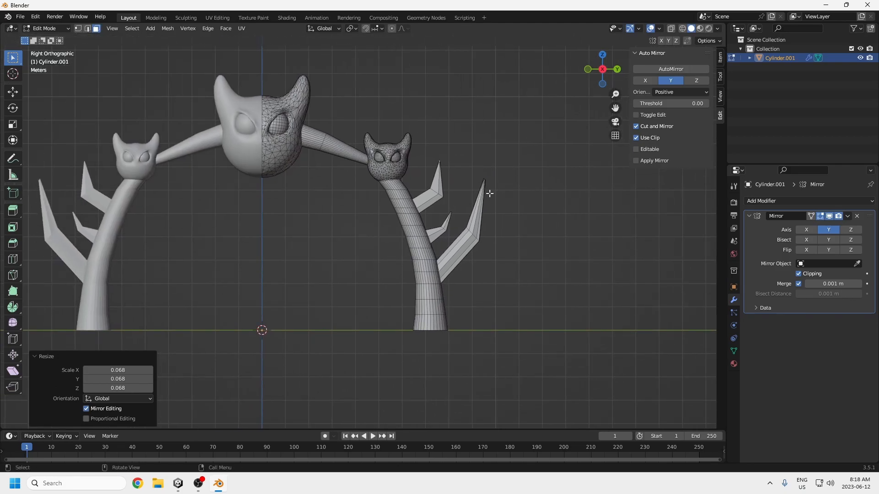
pyautogui.moveTo(490, 191); pyautogui.dragTo(472, 176, button='middle')
pyautogui.press('g')
pyautogui.click(480, 177)
pyautogui.moveTo(483, 224); pyautogui.dragTo(346, 193, button='middle')
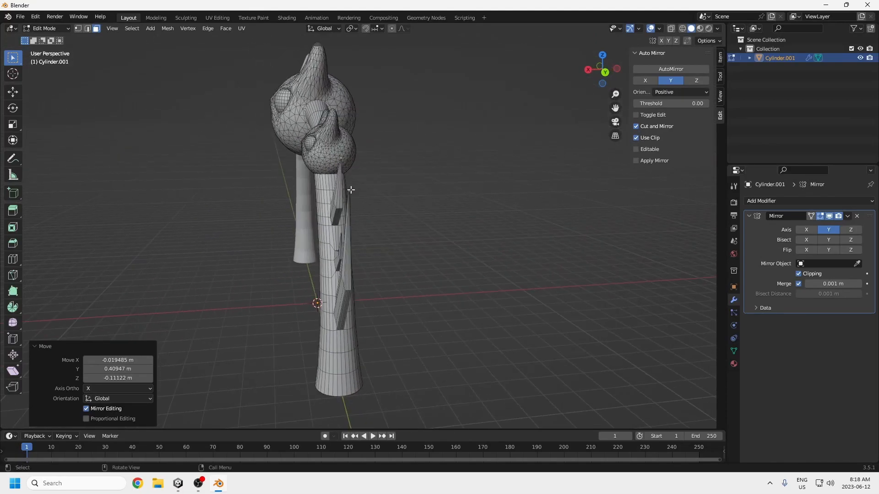
pyautogui.moveTo(348, 265); pyautogui.dragTo(339, 325, button='middle')
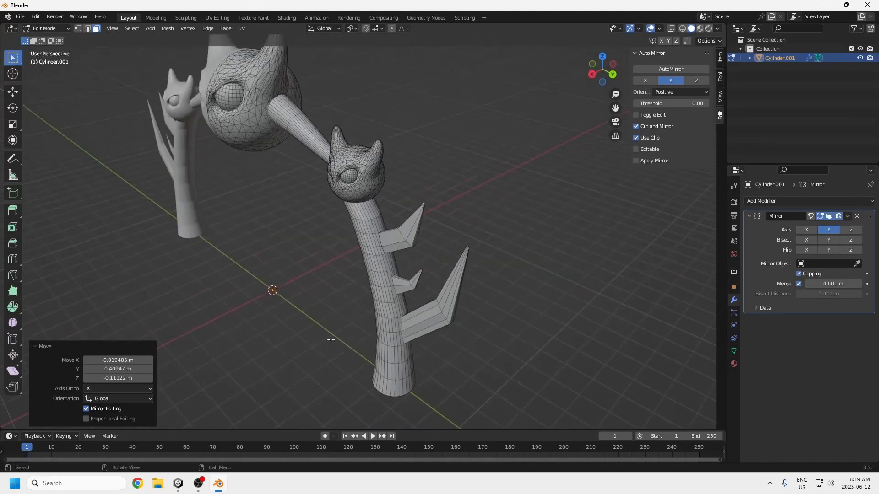
# Step: Switch to Unity, examine the existing boss's leg and limbs in the scene from several angles, and return to Blender
pyautogui.click(179, 484)
pyautogui.keyDown('alt'); pyautogui.moveTo(447, 235); pyautogui.dragTo(322, 182); pyautogui.keyUp('alt')
pyautogui.keyDown('alt'); pyautogui.moveTo(325, 231); pyautogui.dragTo(244, 147); pyautogui.keyUp('alt')
pyautogui.scroll(1, 265, 221)
pyautogui.moveTo(251, 230); pyautogui.dragTo(275, 246, button='middle')
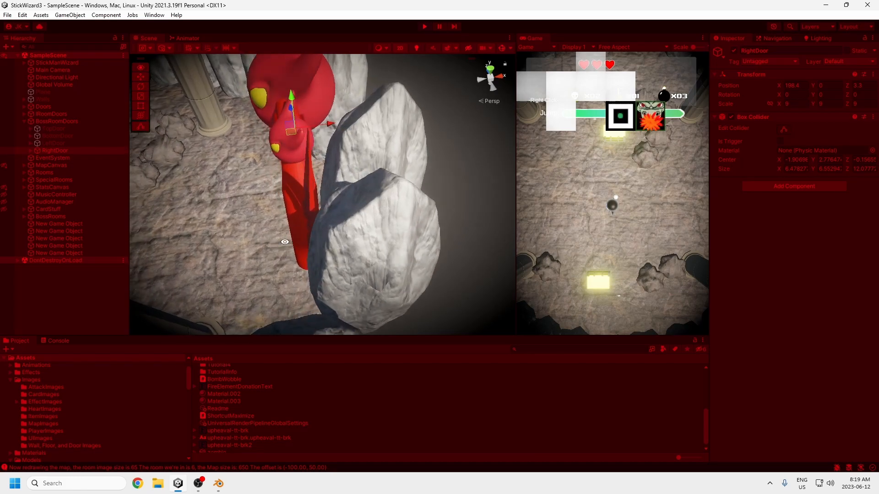
pyautogui.keyDown('alt'); pyautogui.moveTo(284, 242); pyautogui.dragTo(261, 219); pyautogui.keyUp('alt')
pyautogui.click(219, 484)
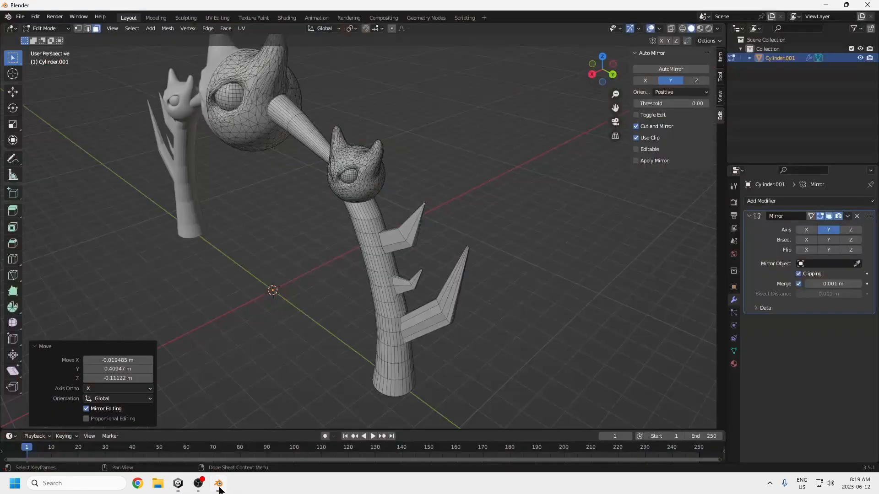
# Step: Bend the upper and largest limbs backward by moving their tips along negative X, the largest limb's tip by about 0.60 m
pyautogui.moveTo(458, 278); pyautogui.dragTo(427, 290, button='middle')
pyautogui.press('g')
pyautogui.click(401, 222)
pyautogui.moveTo(400, 222); pyautogui.dragTo(367, 241, button='middle')
pyautogui.press('g')
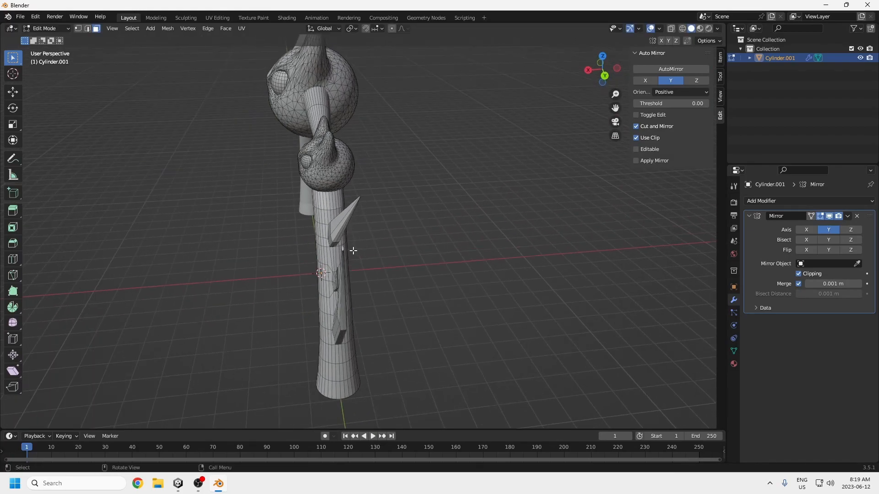
pyautogui.click(378, 255)
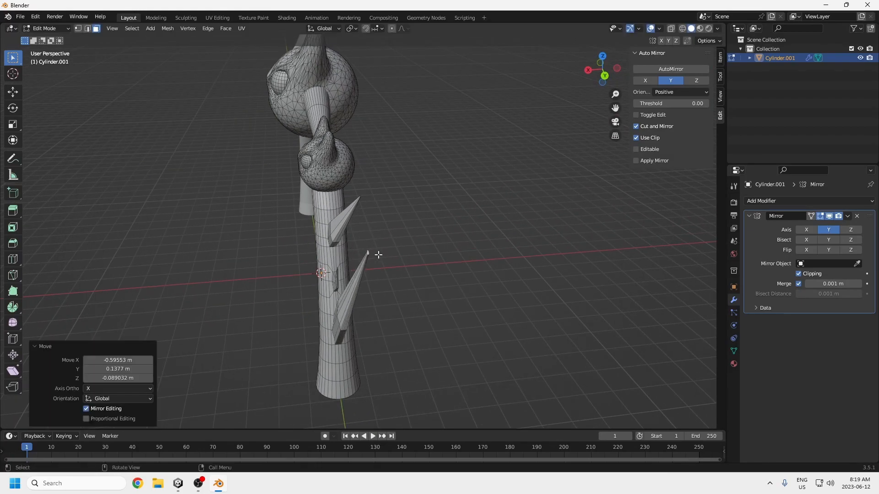
# Step: Bend the small middle limb backward by moving its tip about 0.33 m along negative X
pyautogui.press('g')
pyautogui.click(344, 272)
pyautogui.moveTo(344, 272); pyautogui.dragTo(392, 293, button='middle')
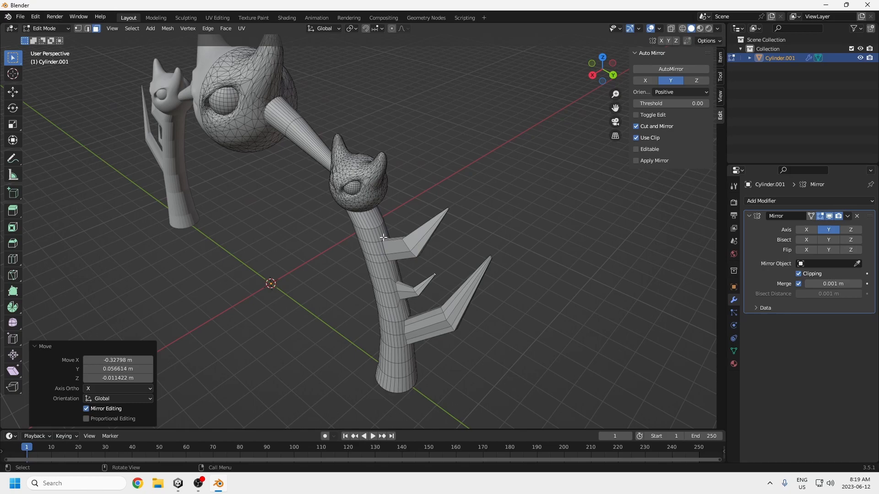
pyautogui.press('KP_3')
pyautogui.scroll(-3, 376, 243)
pyautogui.keyDown('shift'); pyautogui.moveTo(376, 246); pyautogui.dragTo(393, 248, button='middle'); pyautogui.keyUp('shift')
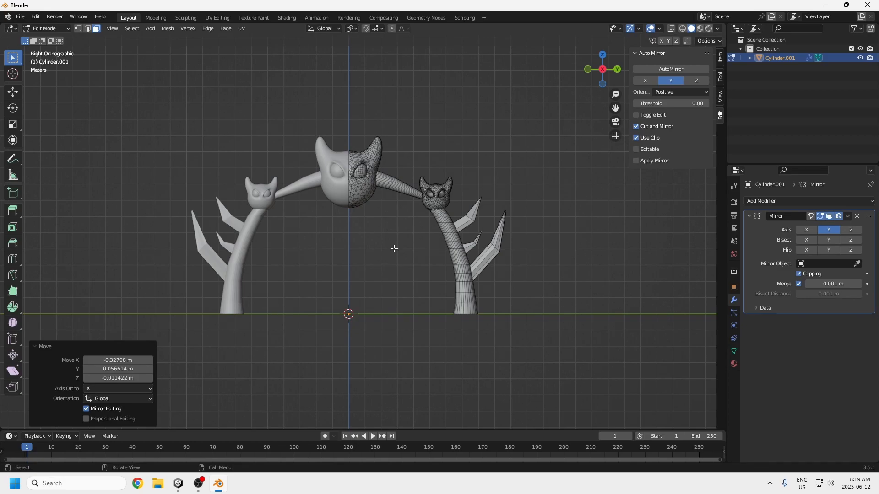
# Step: Leave mesh editing for Object Mode and apply all transforms to the boss model
pyautogui.click(46, 28)
pyautogui.click(46, 37)
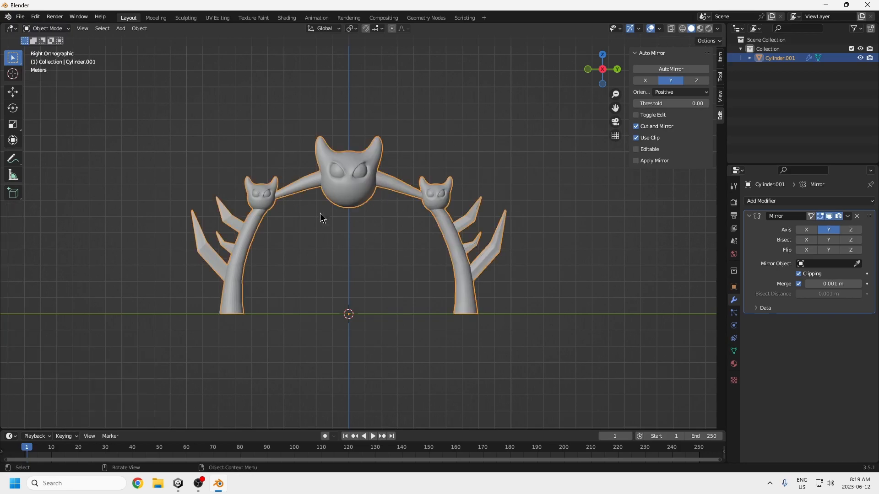
pyautogui.hotkey('ctrl', 'a')
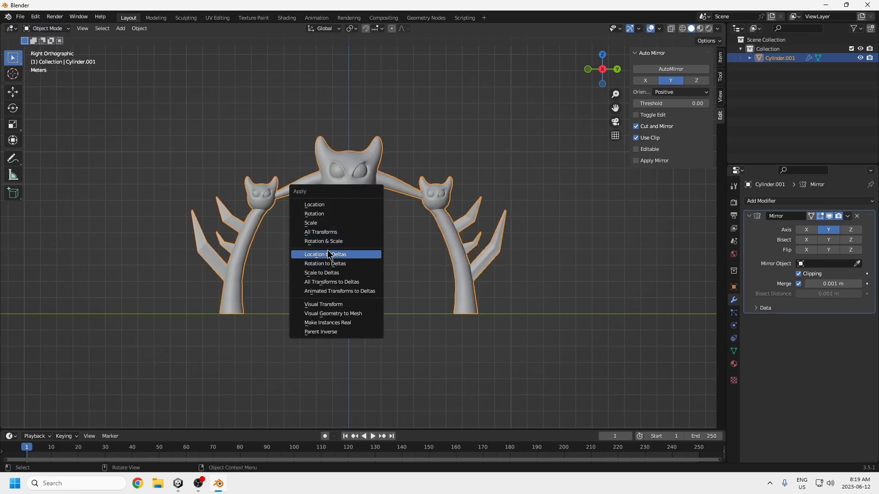
pyautogui.click(325, 232)
pyautogui.keyDown('shift'); pyautogui.moveTo(399, 231); pyautogui.dragTo(424, 272, button='middle'); pyautogui.keyUp('shift')
# Step: Enter Edit Mode and select the linked geometry of the main head's half and the small head, without the eyes
pyautogui.click(60, 28)
pyautogui.click(48, 48)
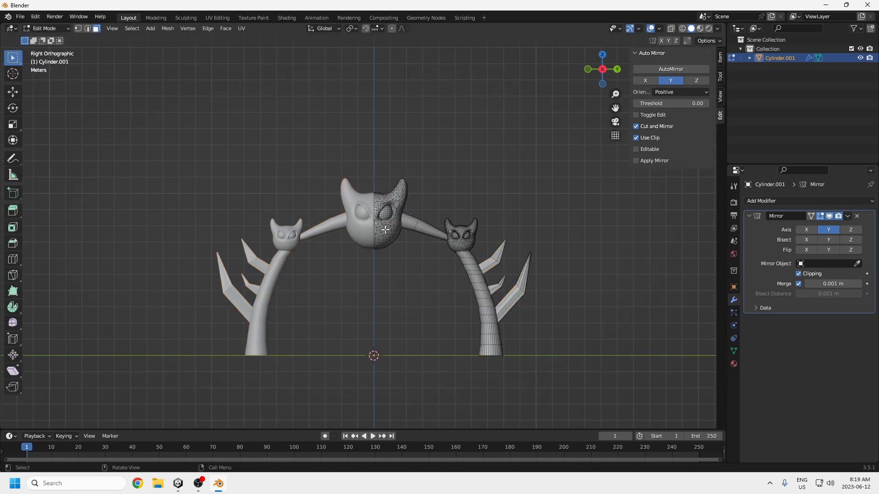
pyautogui.press('l')
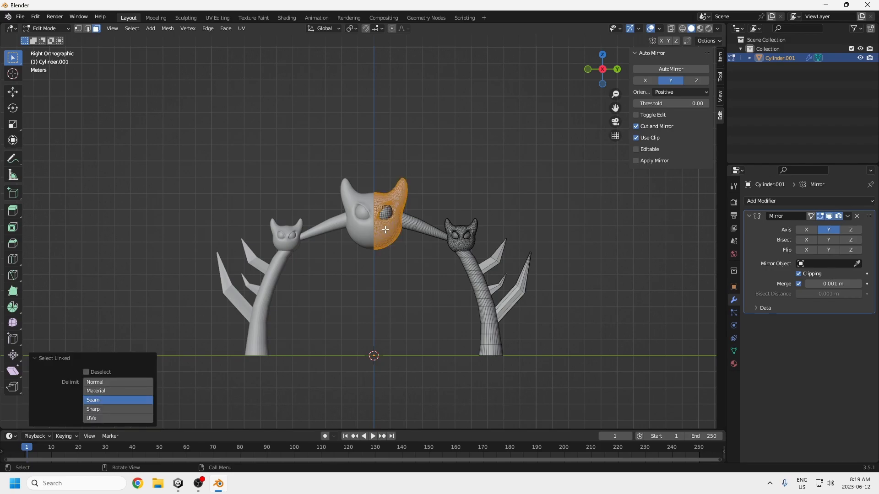
pyautogui.press('l')
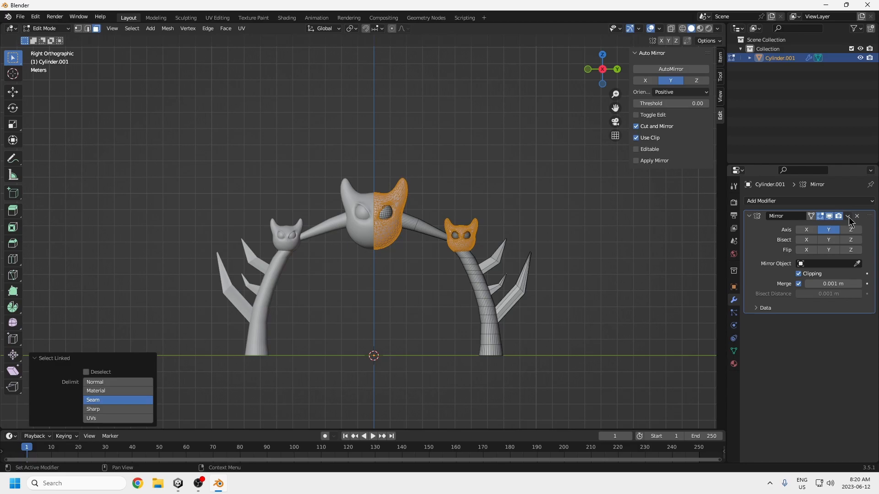
# Step: Add a second material slot with a new material named DemonHead
pyautogui.click(734, 365)
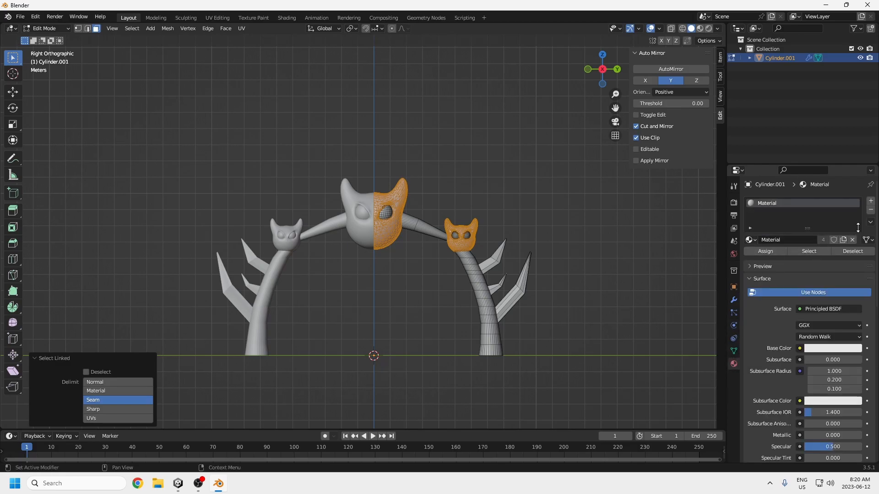
pyautogui.click(871, 201)
pyautogui.click(767, 260)
pyautogui.click(796, 259)
pyautogui.write('DemonHEad')
pyautogui.press('Return')
pyautogui.click(799, 259)
pyautogui.write('DemonHe')
pyautogui.press('Return')
# Step: Give DemonHead a red base color (hue 0.999, saturation 0.990), assign it to the selected heads, and preview the materials
pyautogui.click(821, 367)
pyautogui.moveTo(814, 292); pyautogui.dragTo(814, 300)
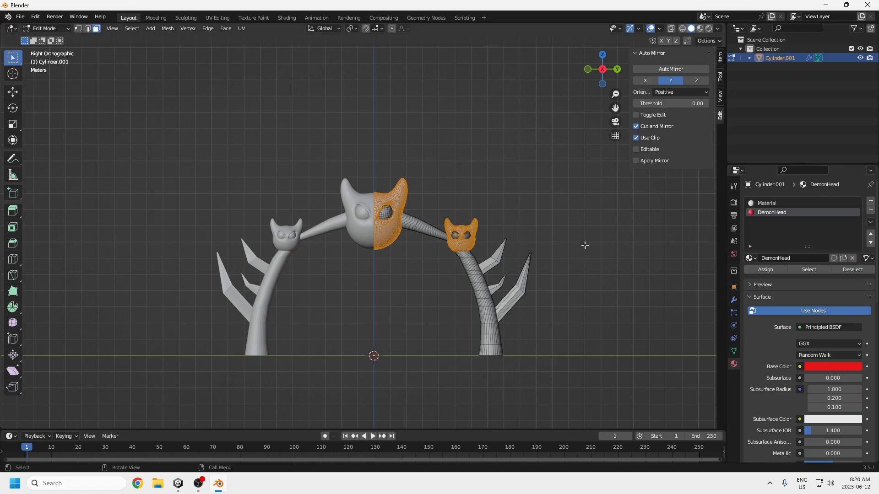
pyautogui.click(485, 191)
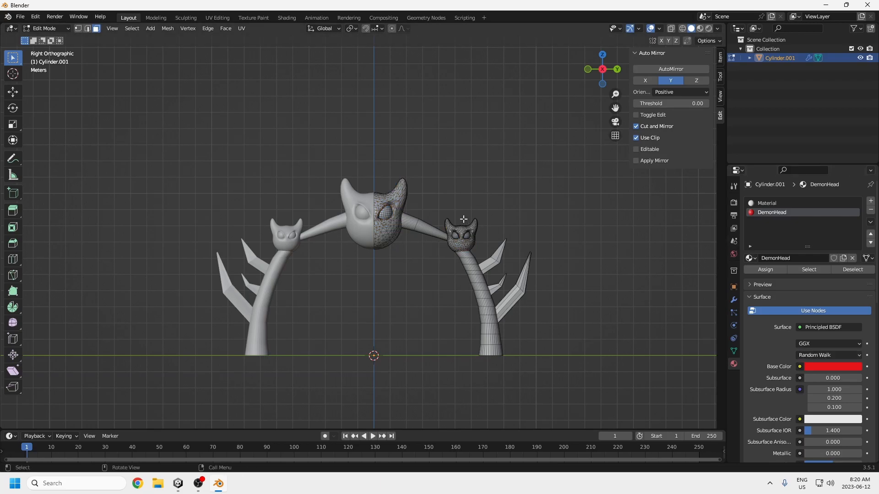
pyautogui.press('z')
pyautogui.click(470, 264)
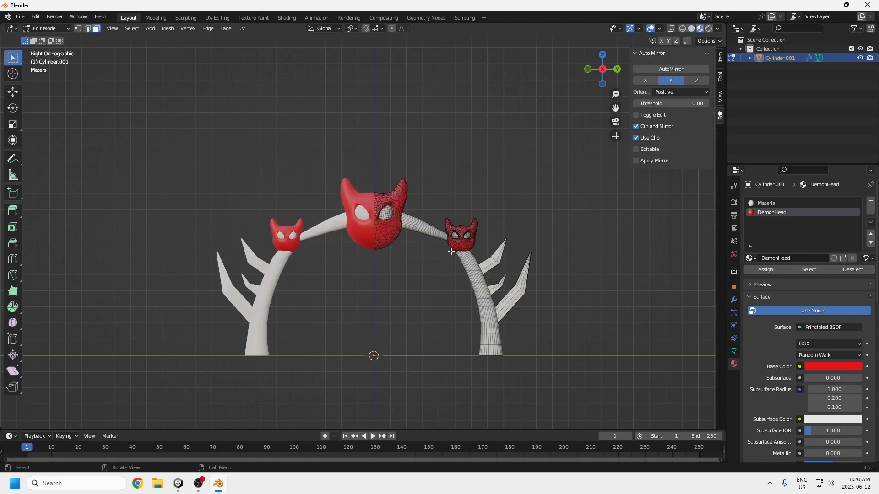
# Step: Select the linked geometry of both small-head eyes and the main head's eye
pyautogui.press('l')
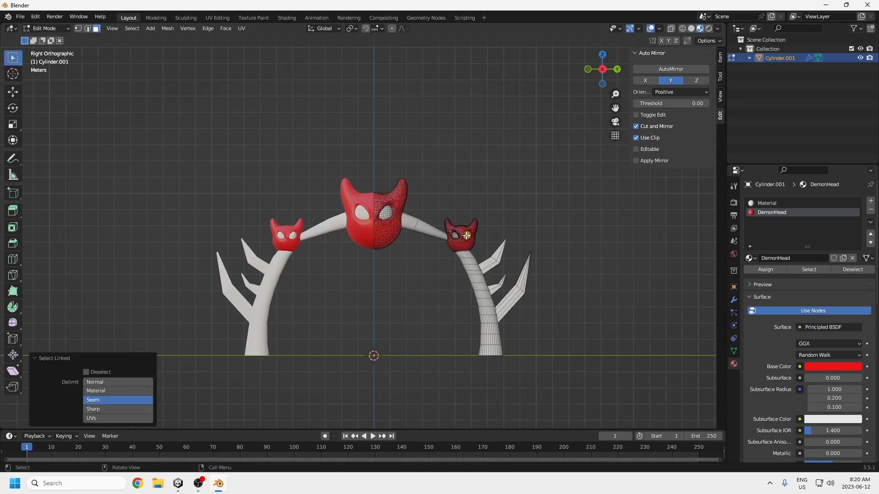
pyautogui.scroll(5, 456, 236)
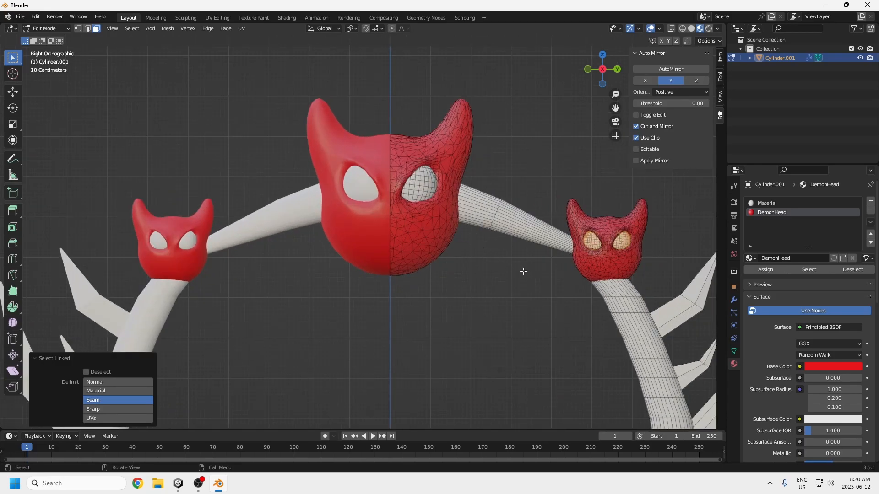
pyautogui.keyDown('shift'); pyautogui.moveTo(465, 232); pyautogui.dragTo(403, 233, button='middle'); pyautogui.keyUp('shift')
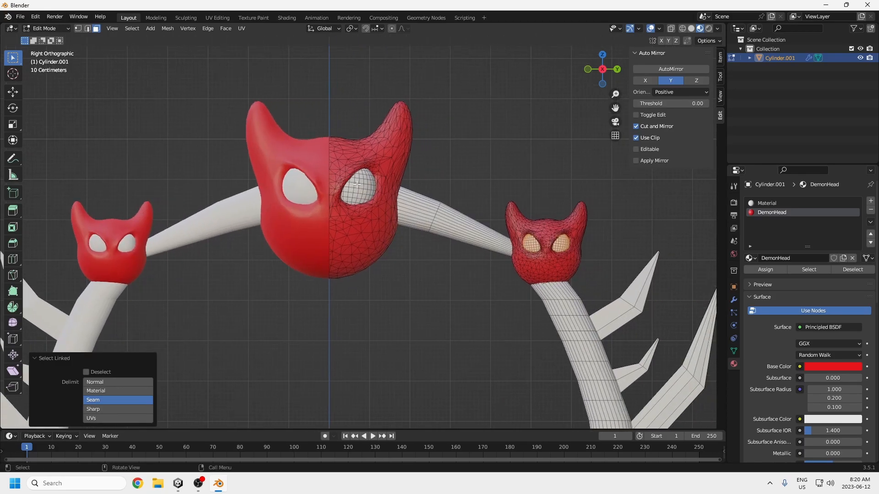
pyautogui.press('l')
pyautogui.keyDown('shift'); pyautogui.moveTo(493, 320); pyautogui.dragTo(405, 308, button='middle'); pyautogui.keyUp('shift')
# Step: Add a third material slot with a new material named DemonEyes
pyautogui.click(830, 367)
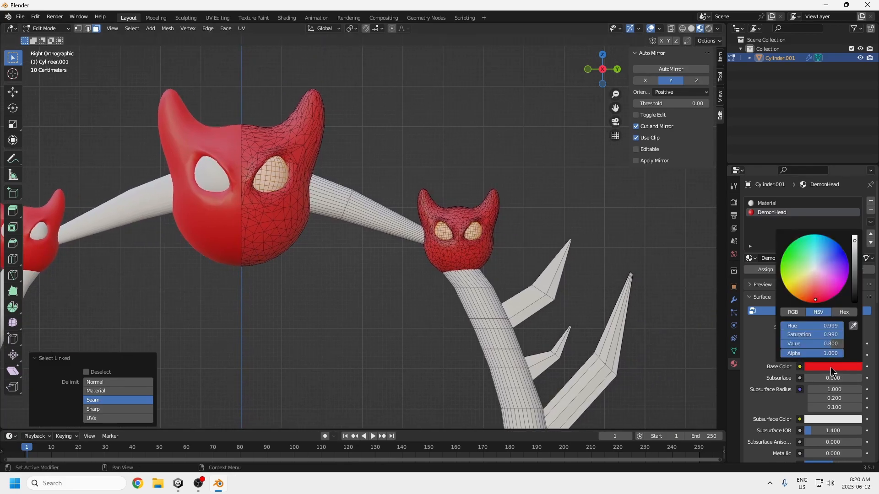
pyautogui.click(871, 201)
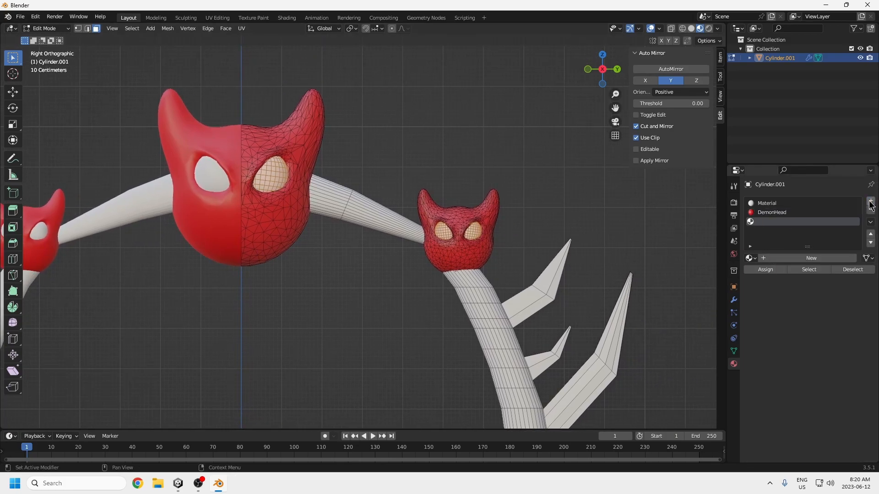
pyautogui.click(805, 260)
pyautogui.write('De')
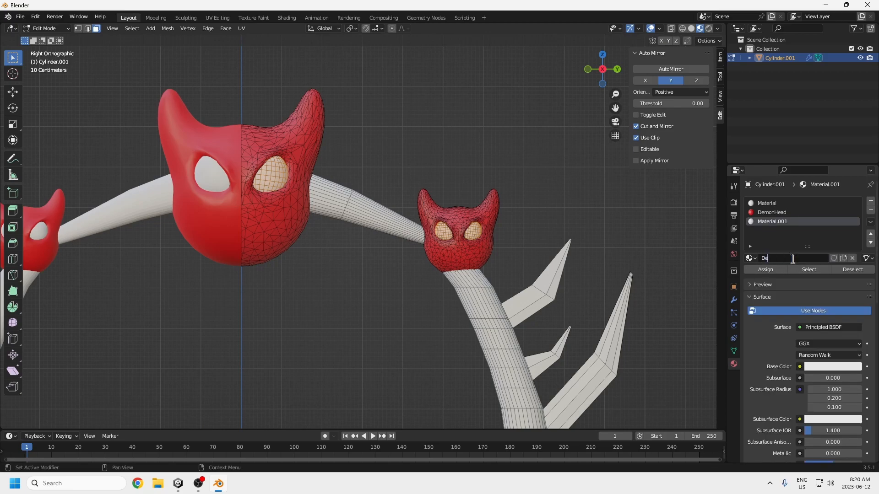
pyautogui.write('monEyes')
pyautogui.press('Return')
# Step: Set the DemonEyes base color to yellow and assign the material to the selected eyes
pyautogui.click(831, 367)
pyautogui.moveTo(825, 265); pyautogui.dragTo(790, 285)
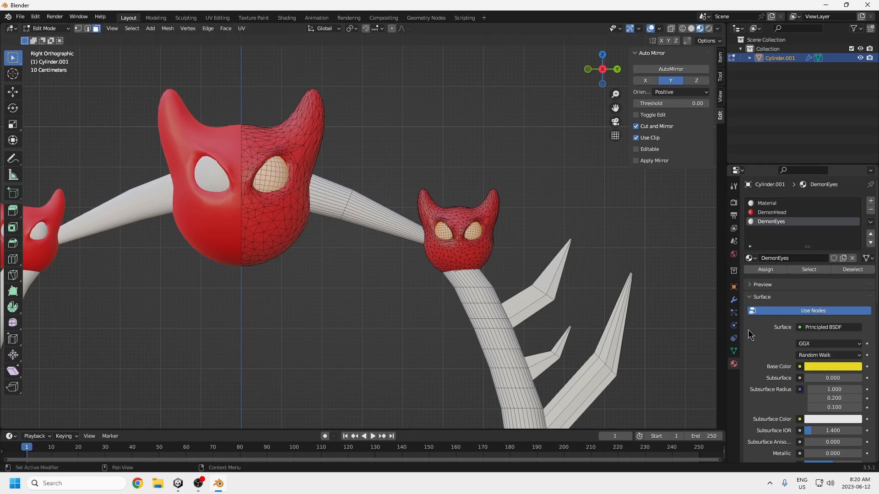
pyautogui.click(765, 269)
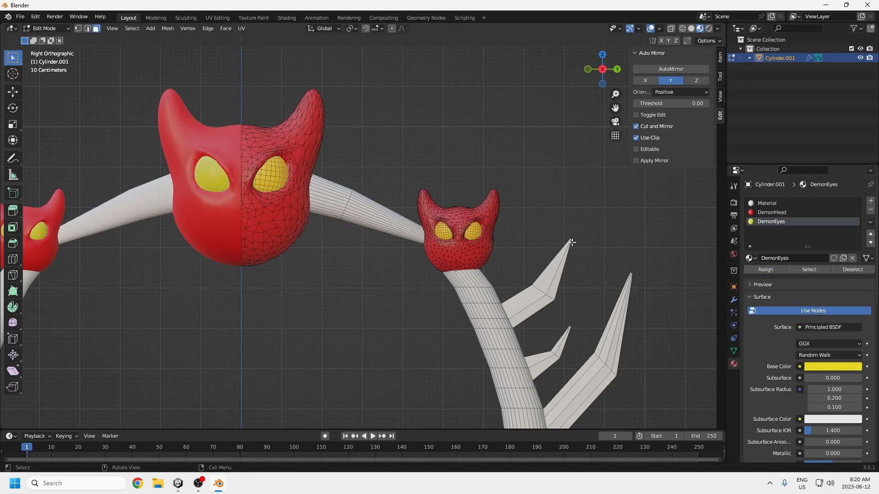
# Step: Switch to Unity, examine the colors of the existing boss's heads, legs and limbs, and return to Blender
pyautogui.keyDown('shift'); pyautogui.moveTo(467, 358); pyautogui.dragTo(474, 271, button='middle'); pyautogui.keyUp('shift')
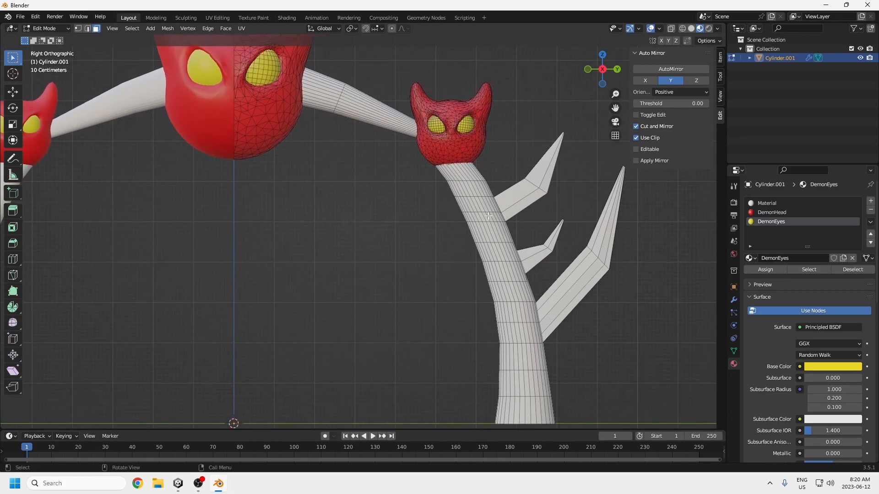
pyautogui.click(178, 483)
pyautogui.keyDown('alt'); pyautogui.moveTo(399, 232); pyautogui.dragTo(362, 160); pyautogui.keyUp('alt')
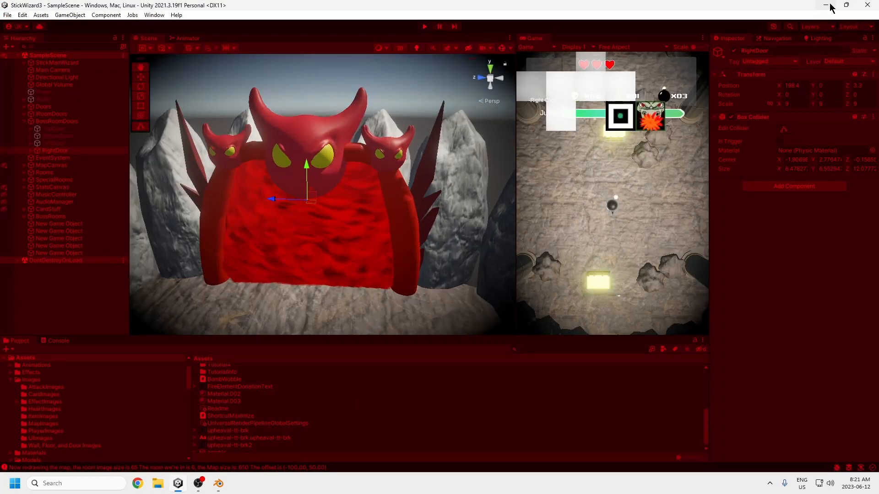
pyautogui.click(828, 5)
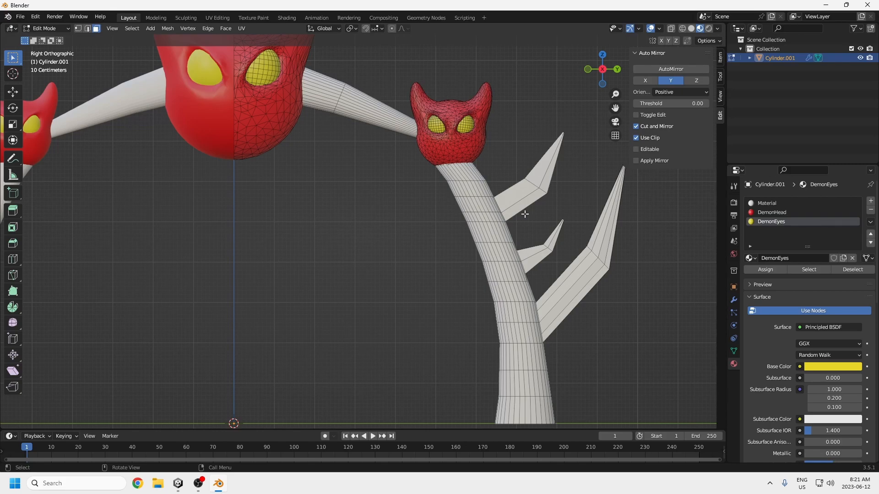
# Step: Select the leg with its limbs and the head-connecting arm, and add a new material named DefaultMaterial in a fourth slot
pyautogui.scroll(-2, 525, 214)
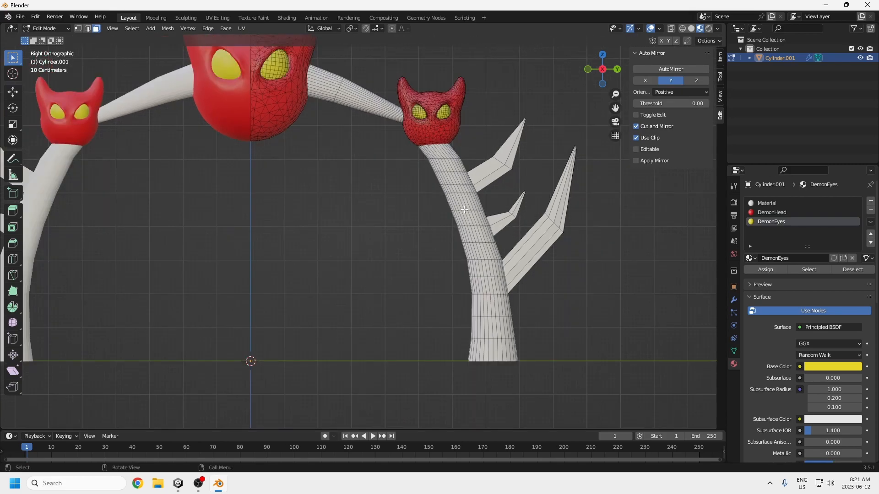
pyautogui.press('l')
pyautogui.press('l')
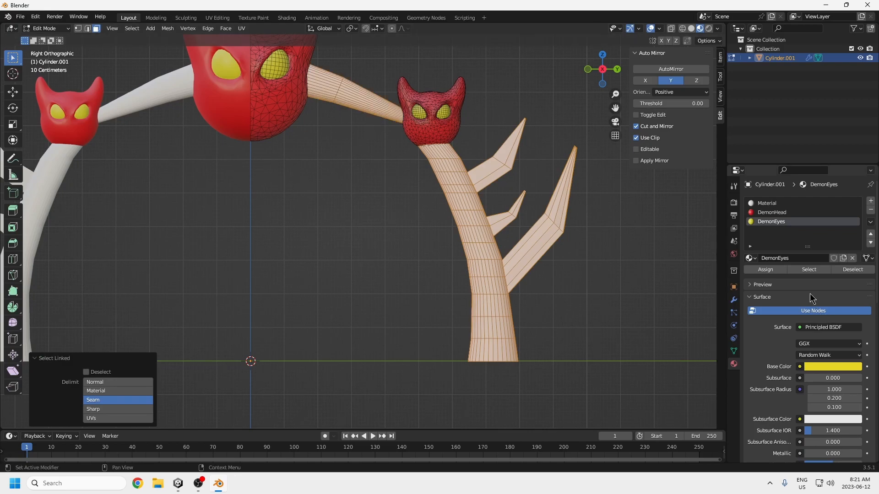
pyautogui.click(871, 200)
pyautogui.click(800, 259)
pyautogui.doubleClick(788, 258)
pyautogui.write('DefaultMaterial')
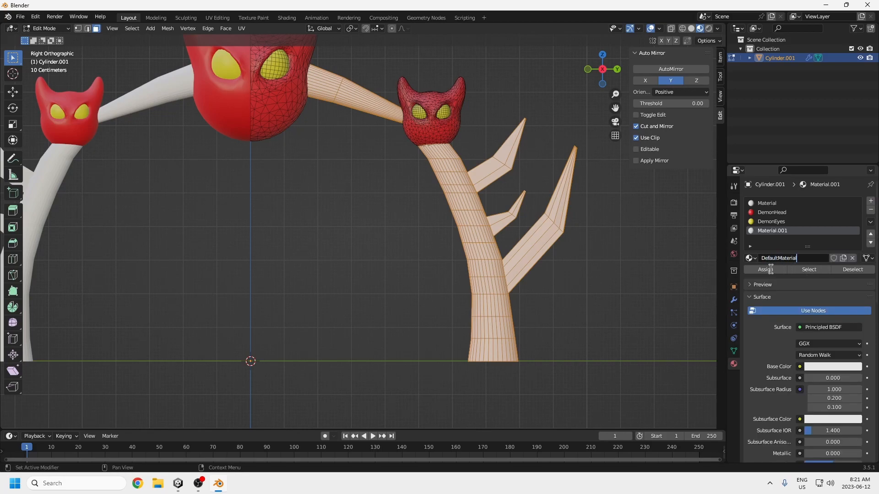
pyautogui.press('Return')
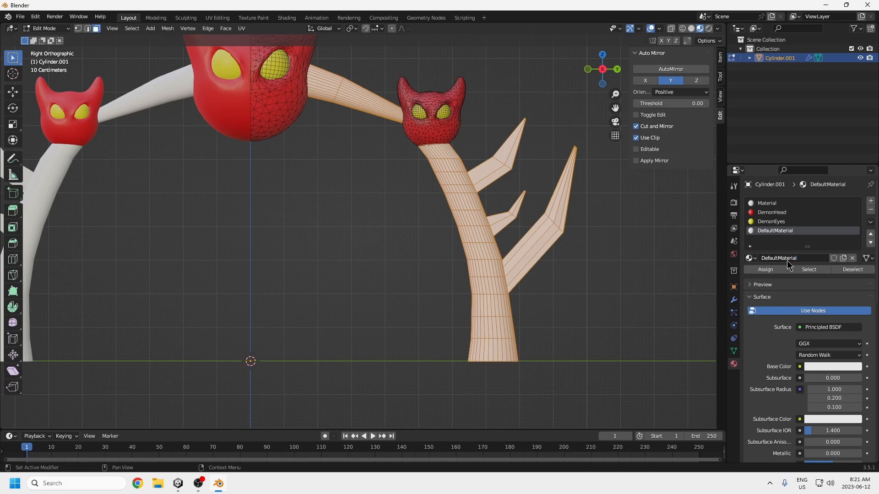
# Step: Set the DefaultMaterial base color to a lighter red and assign it to the selected leg, limbs and arm
pyautogui.click(820, 366)
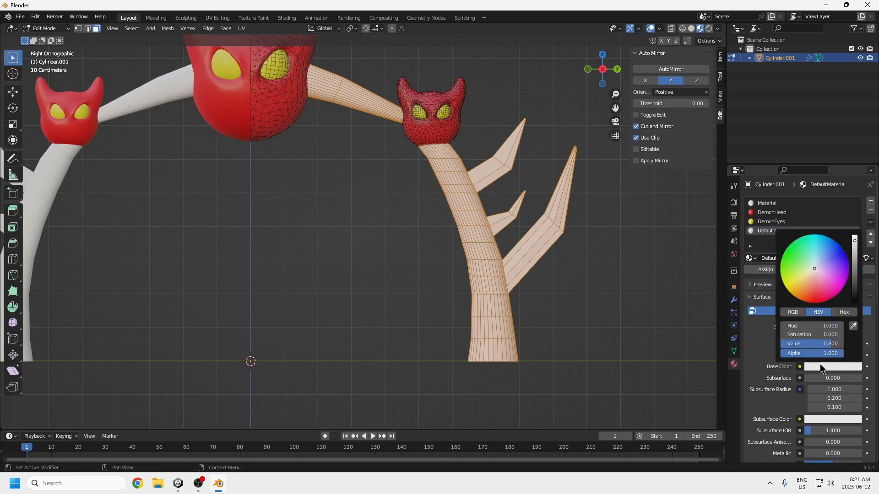
pyautogui.click(817, 287)
pyautogui.click(757, 274)
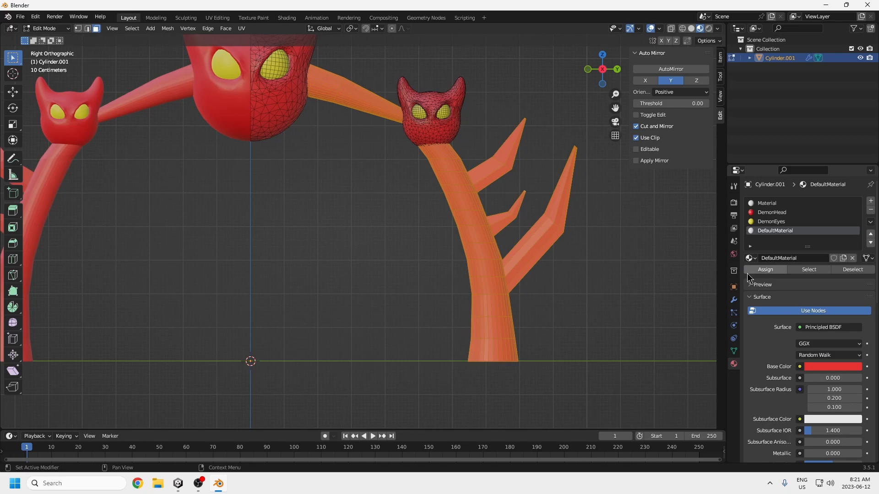
pyautogui.scroll(-4, 572, 320)
pyautogui.scroll(4, 417, 276)
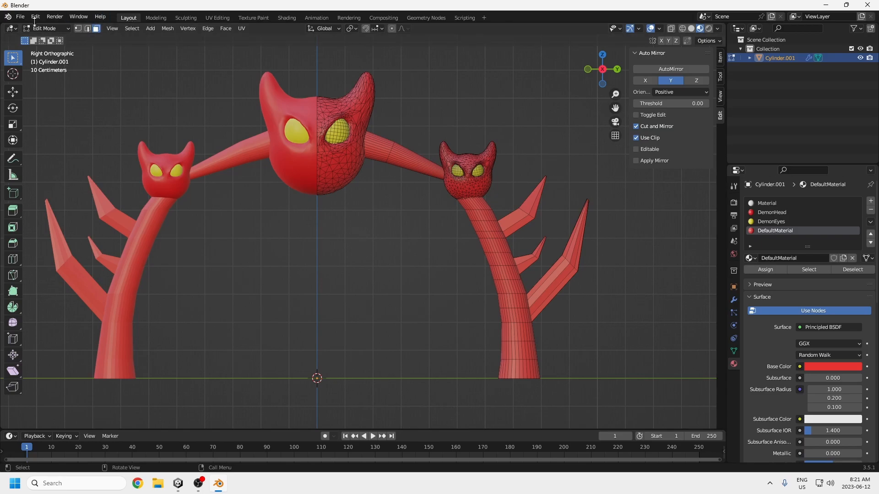
# Step: Switch the textured boss to Object Mode and apply all of its transforms again
pyautogui.click(45, 28)
pyautogui.click(43, 38)
pyautogui.hotkey('ctrl', 'a')
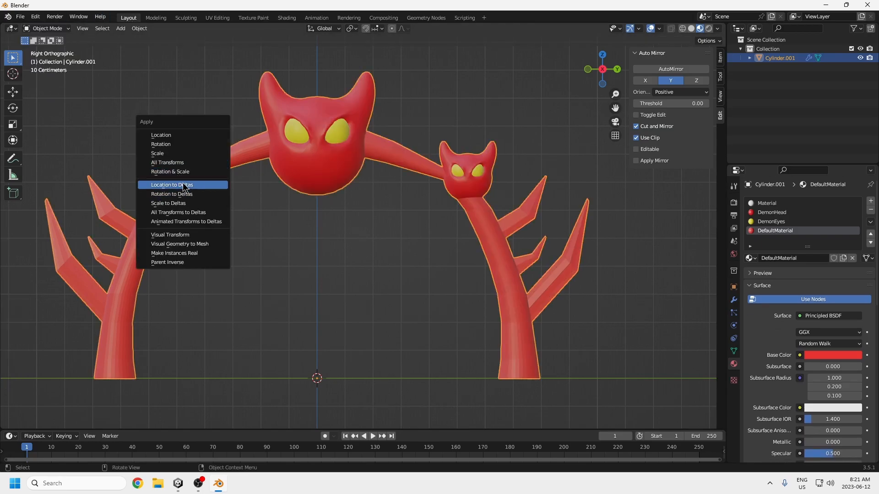
pyautogui.click(183, 163)
pyautogui.scroll(-3, 320, 307)
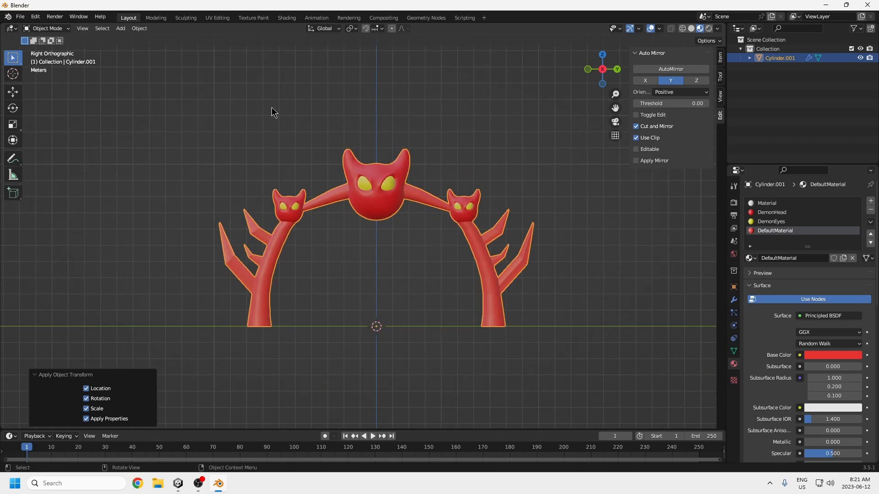
# Step: Start an FBX export of the boss to the Downloads folder with Apply Scalings set to FBX Units Scale
pyautogui.click(19, 17)
pyautogui.moveTo(44, 150)
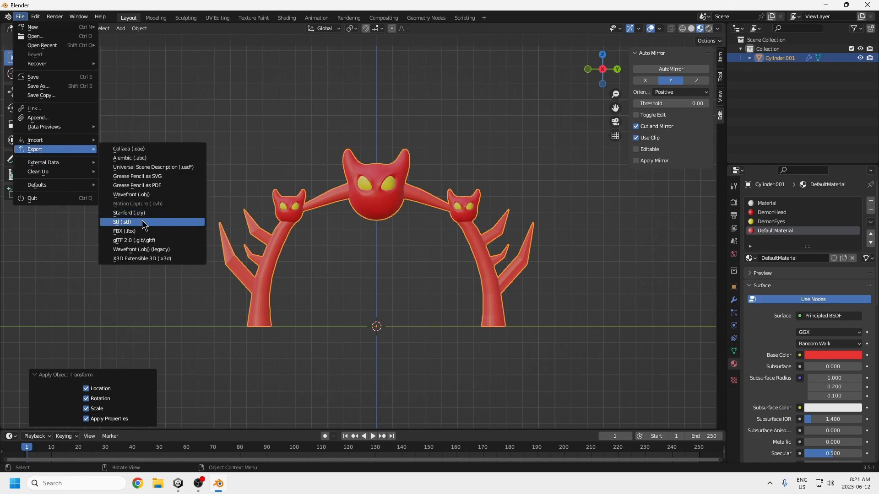
pyautogui.click(134, 232)
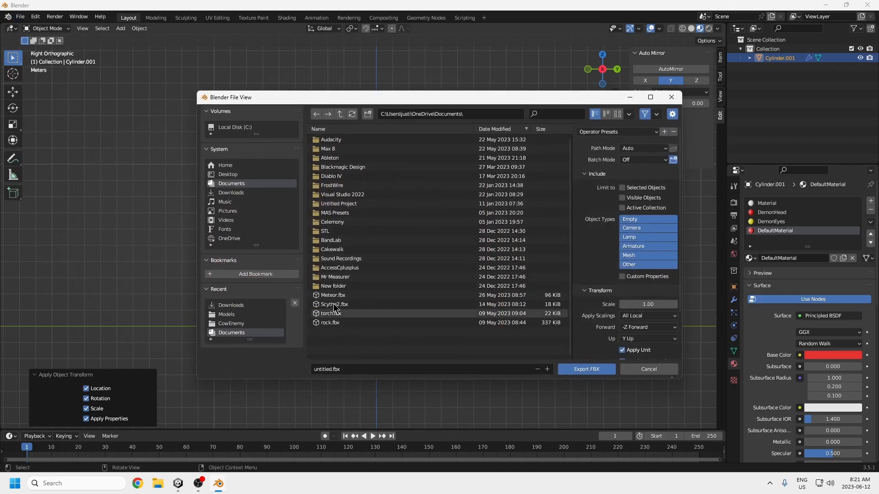
pyautogui.click(233, 192)
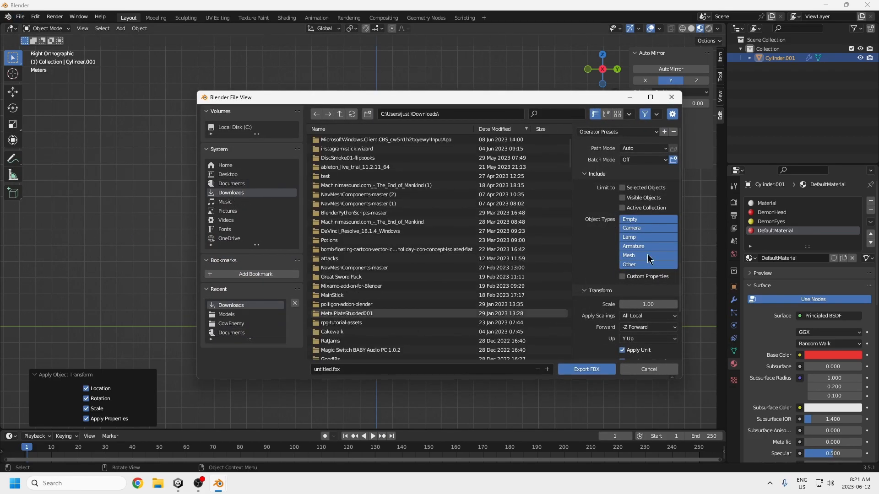
pyautogui.moveTo(563, 98); pyautogui.dragTo(399, 84)
pyautogui.click(486, 305)
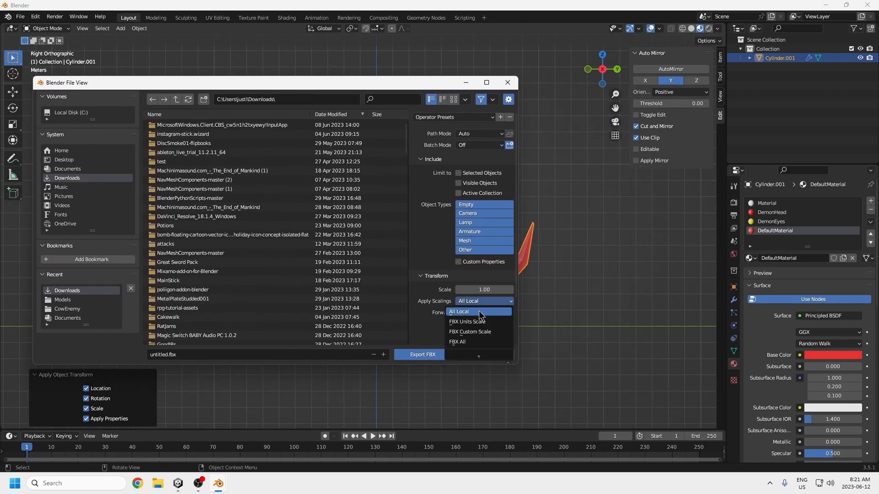
pyautogui.click(469, 323)
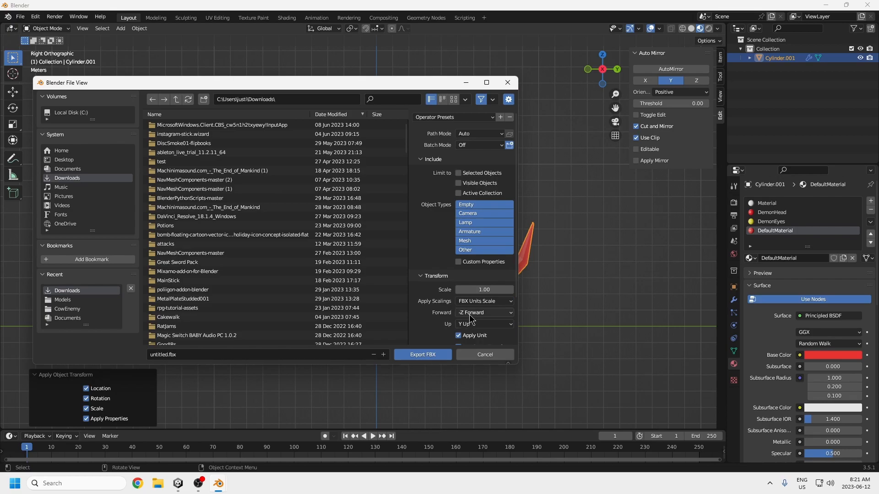
# Step: Switch to Unity and examine the existing demon gate's placement and orientation in the boss room from several angles
pyautogui.click(178, 483)
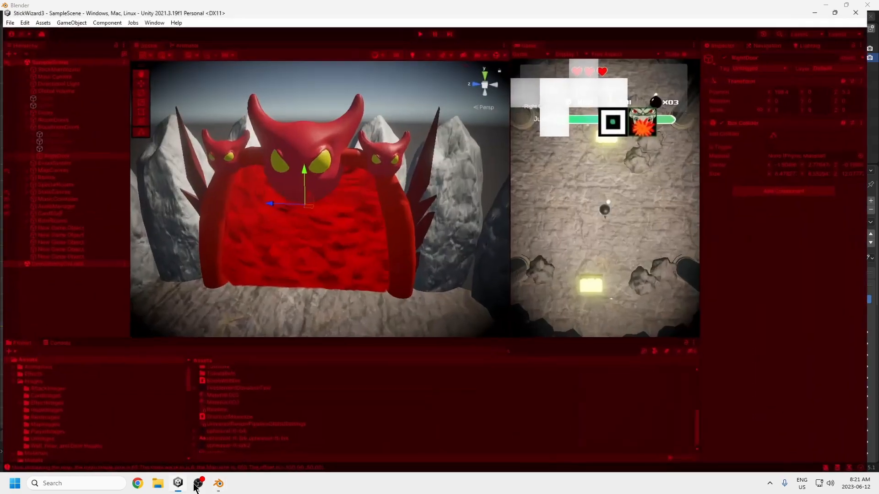
pyautogui.scroll(-6, 385, 304)
pyautogui.keyDown('alt'); pyautogui.moveTo(355, 235); pyautogui.dragTo(273, 275); pyautogui.keyUp('alt')
pyautogui.moveTo(273, 274); pyautogui.dragTo(331, 292, button='middle')
pyautogui.scroll(-5, 316, 279)
pyautogui.keyDown('alt'); pyautogui.moveTo(307, 278); pyautogui.dragTo(385, 188); pyautogui.keyUp('alt')
pyautogui.moveTo(329, 251); pyautogui.dragTo(355, 212, button='middle')
pyautogui.keyDown('alt'); pyautogui.moveTo(355, 212); pyautogui.dragTo(380, 211); pyautogui.keyUp('alt')
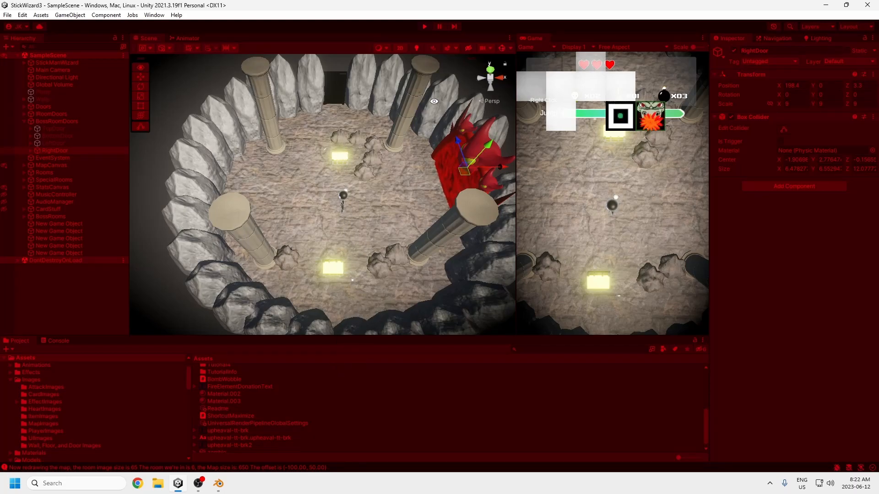
pyautogui.keyDown('alt'); pyautogui.moveTo(434, 101); pyautogui.dragTo(492, 72); pyautogui.keyUp('alt')
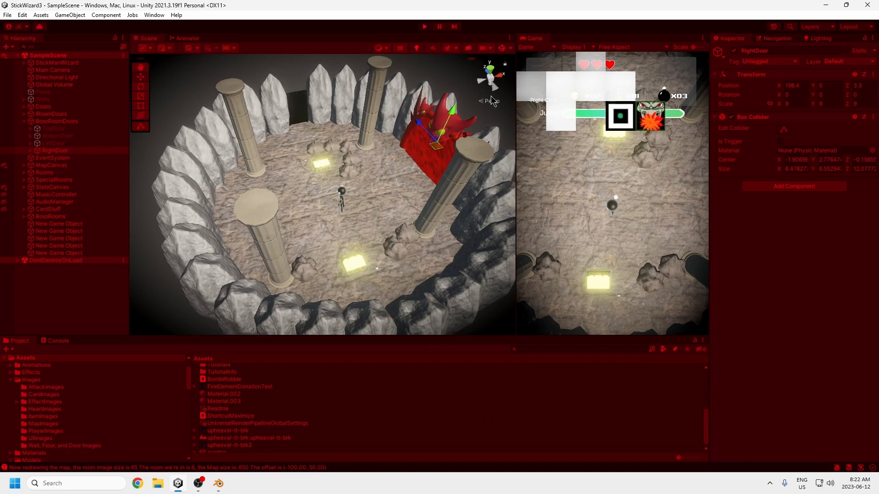
pyautogui.moveTo(401, 192); pyautogui.dragTo(379, 225, button='middle')
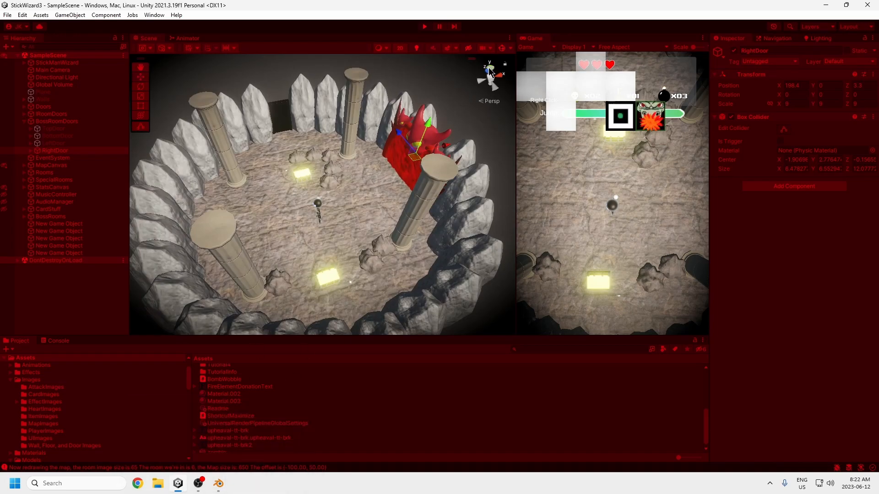
pyautogui.keyDown('alt'); pyautogui.moveTo(350, 197); pyautogui.dragTo(280, 205); pyautogui.keyUp('alt')
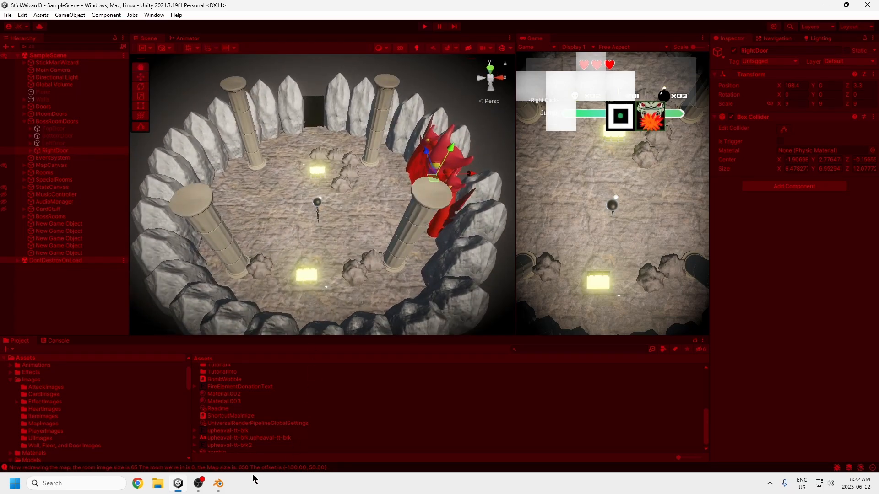
# Step: Return to Blender's pending FBX export, name the file DemonGate.fbx, and export it
pyautogui.moveTo(218, 483)
pyautogui.moveTo(232, 440)
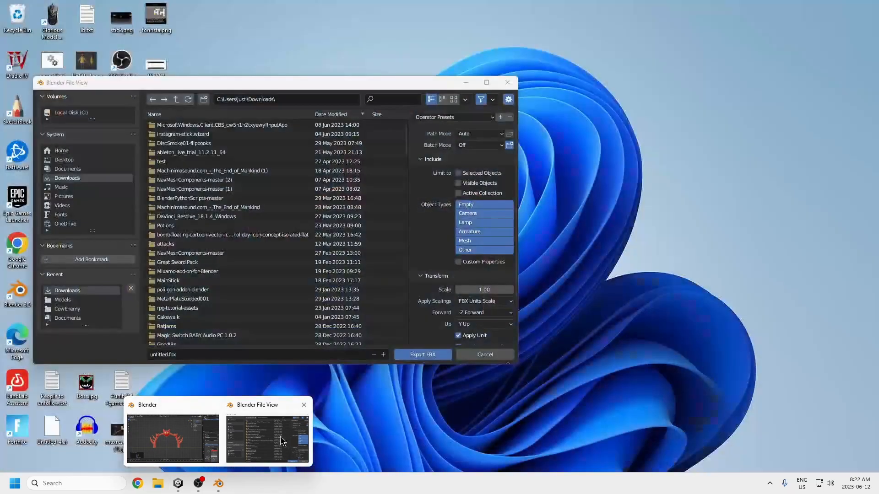
pyautogui.click(284, 441)
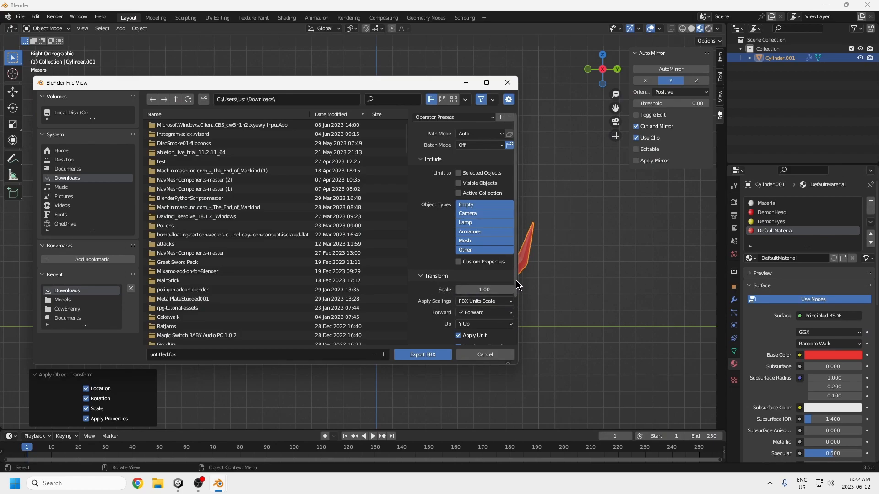
pyautogui.scroll(-3, 516, 285)
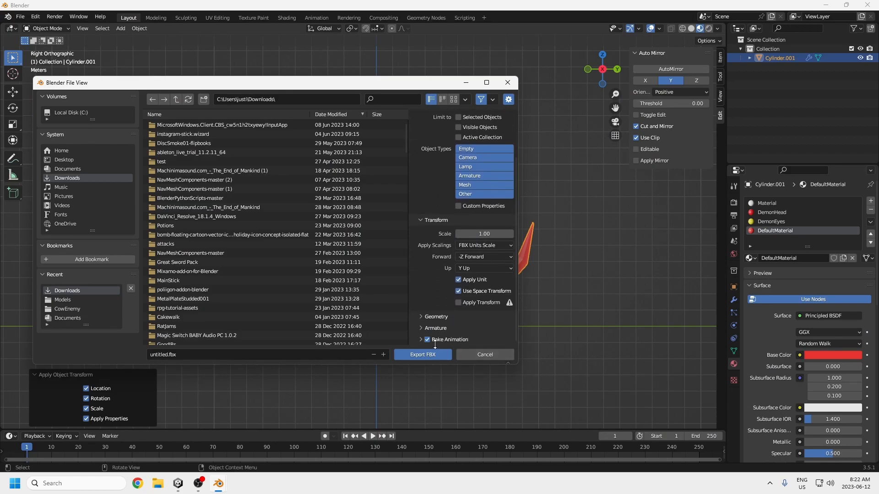
pyautogui.click(168, 355)
pyautogui.moveTo(167, 354); pyautogui.dragTo(125, 353)
pyautogui.write('DemonGa')
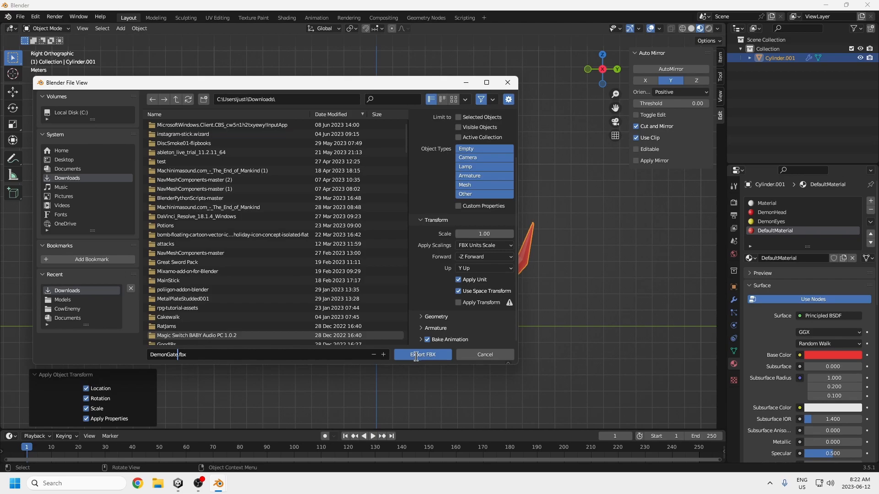
pyautogui.click(416, 356)
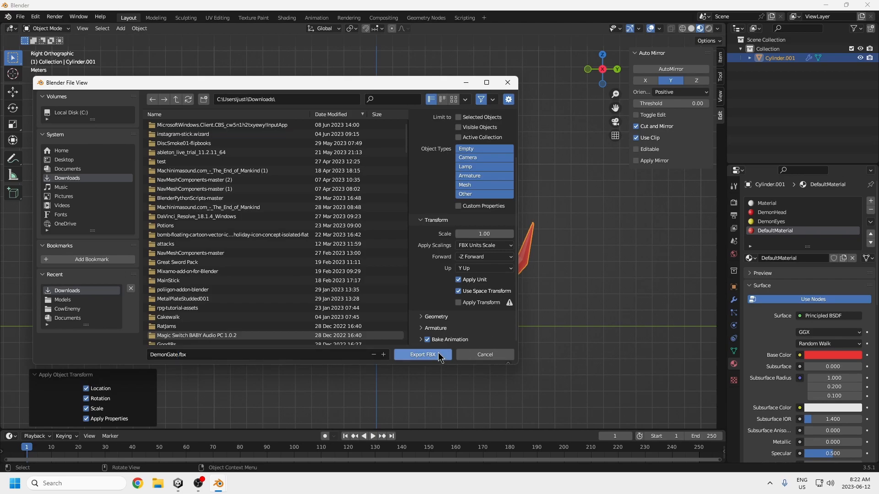
pyautogui.click(425, 356)
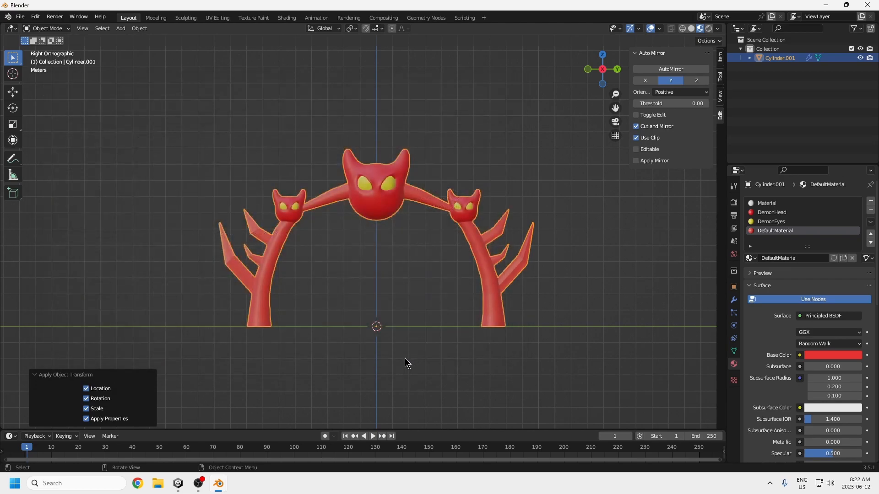
# Step: Switch to Unity and open the project's Tutorial4 assets folder
pyautogui.click(186, 484)
pyautogui.scroll(-3, 69, 425)
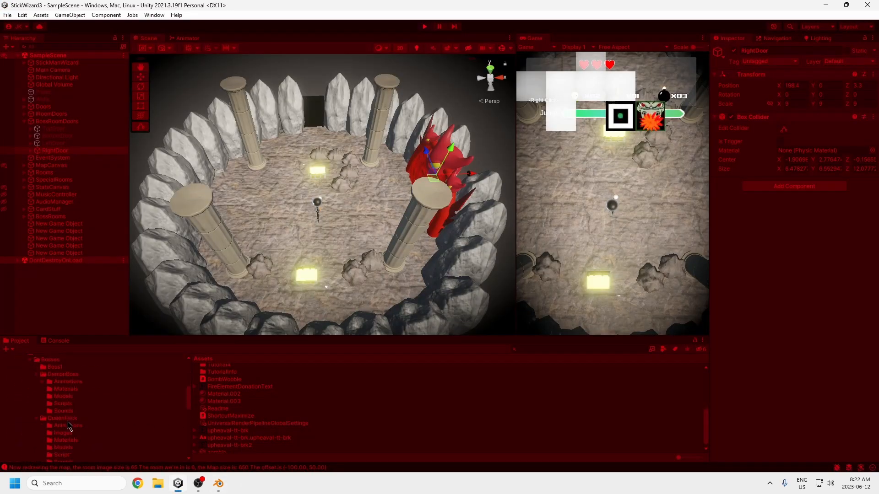
pyautogui.click(39, 443)
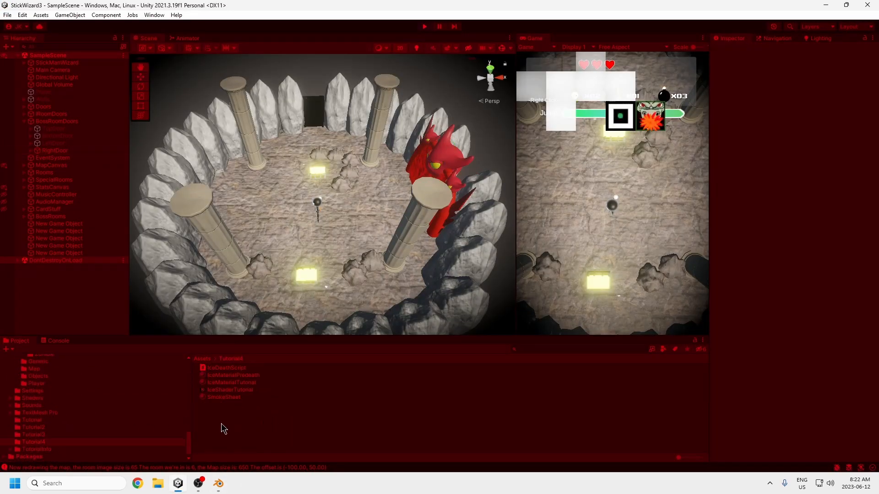
pyautogui.moveTo(233, 370); pyautogui.dragTo(44, 450)
pyautogui.click(234, 415)
# Step: Import DemonGate.fbx from the Downloads folder in File Explorer into Unity's Tutorial4 folder and select the imported model
pyautogui.click(137, 486)
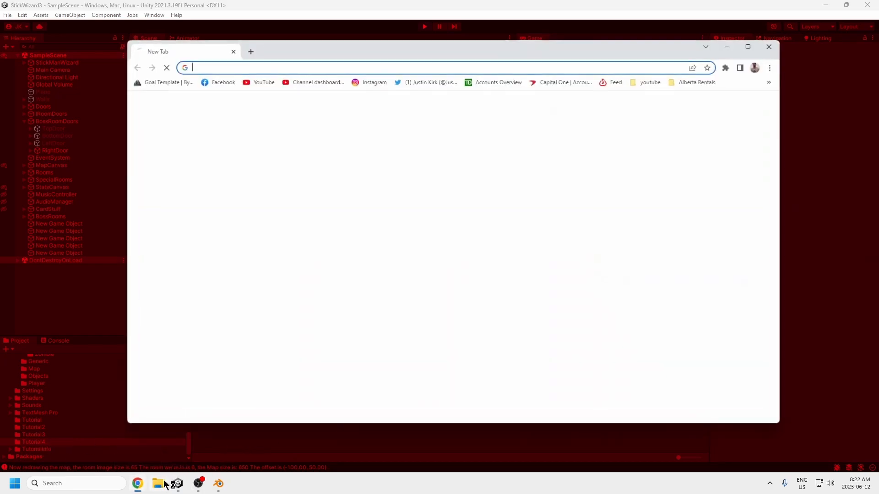
pyautogui.click(769, 46)
pyautogui.click(158, 483)
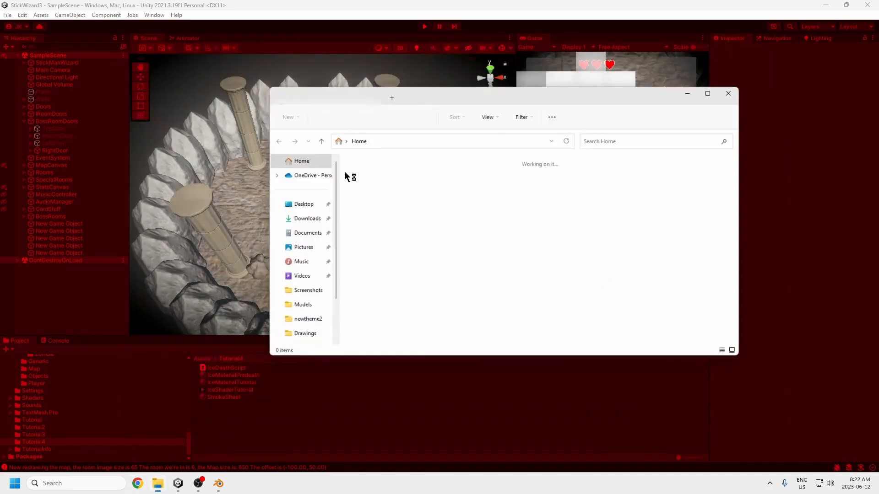
pyautogui.click(302, 219)
pyautogui.click(371, 194)
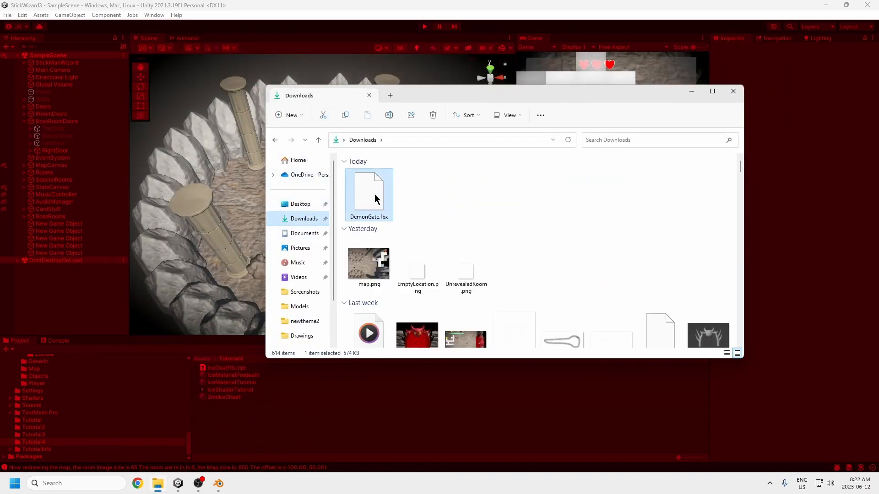
pyautogui.moveTo(226, 419); pyautogui.dragTo(226, 417)
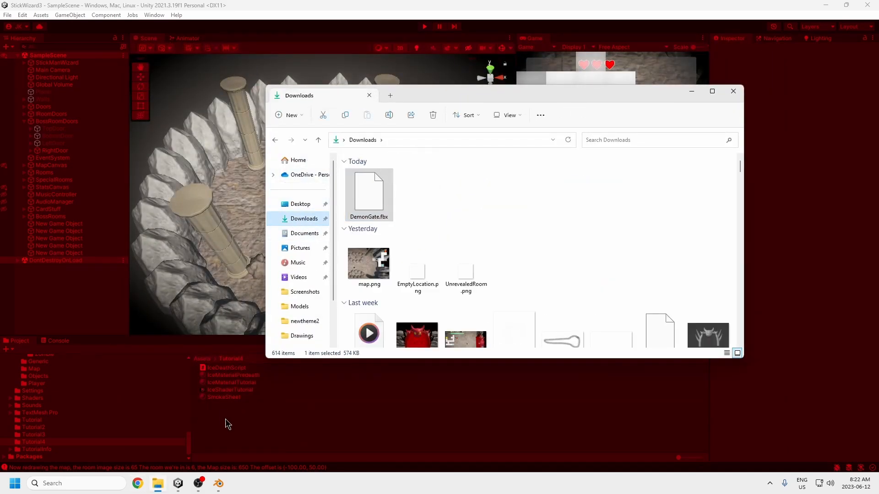
pyautogui.click(216, 367)
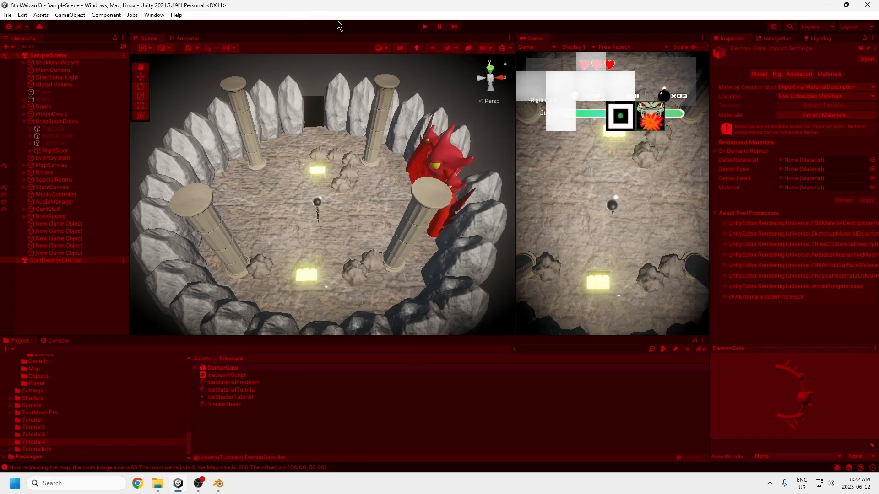
# Step: Stop the running game, add the DemonGate model to SampleScene, and frame it in the scene view
pyautogui.click(425, 27)
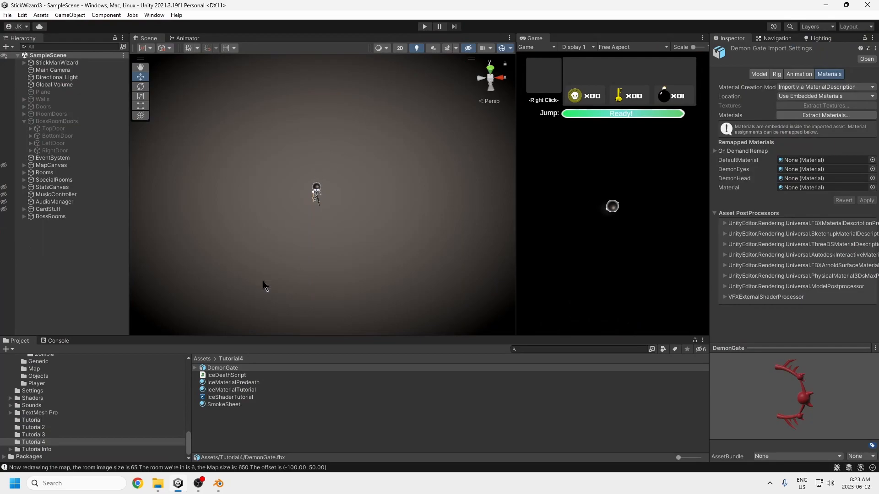
pyautogui.moveTo(235, 373); pyautogui.dragTo(99, 280)
pyautogui.moveTo(50, 234); pyautogui.dragTo(54, 233)
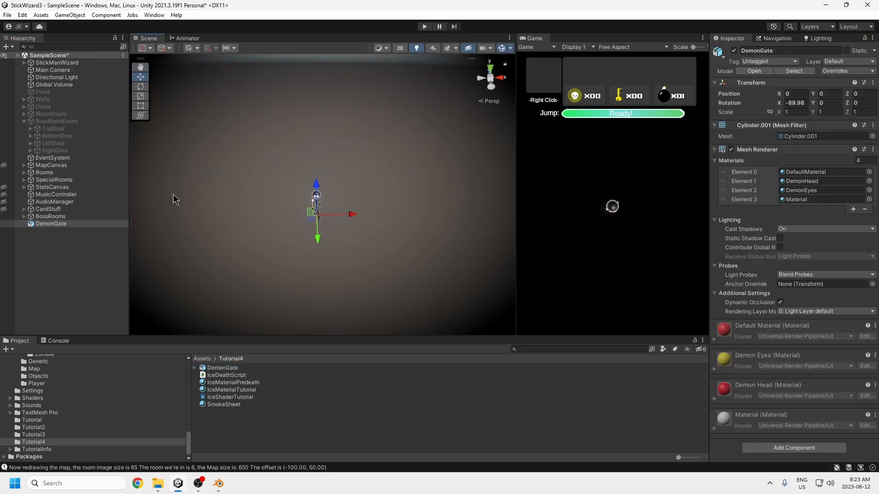
pyautogui.doubleClick(60, 224)
pyautogui.keyDown('alt'); pyautogui.moveTo(235, 234); pyautogui.dragTo(238, 198); pyautogui.keyUp('alt')
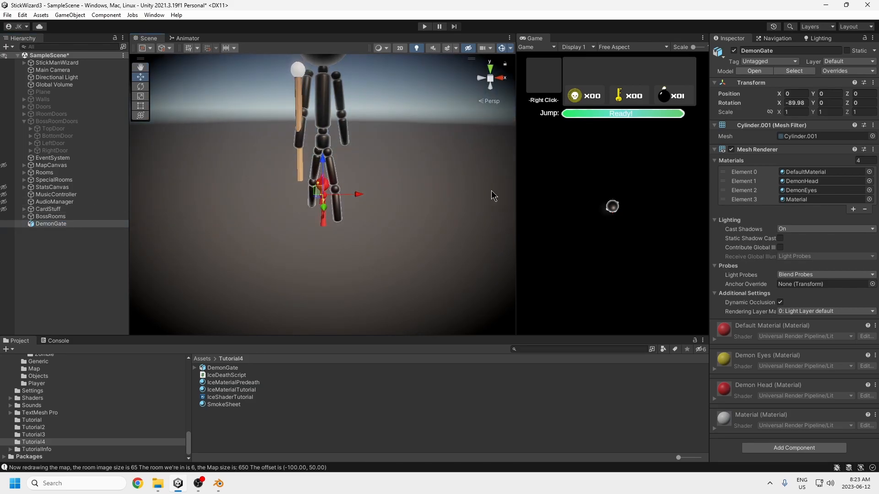
# Step: Try an X rotation of 0 on the DemonGate object and undo it
pyautogui.click(801, 104)
pyautogui.write('0')
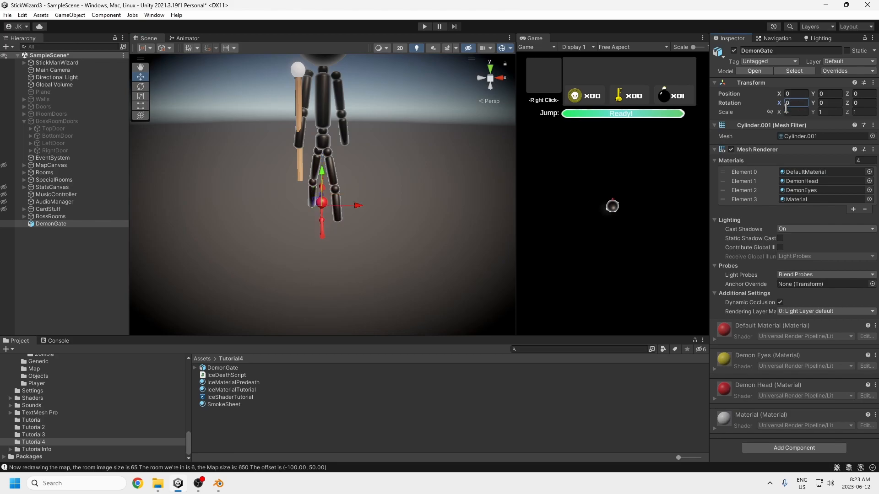
pyautogui.keyDown('alt'); pyautogui.moveTo(286, 232); pyautogui.dragTo(445, 226); pyautogui.keyUp('alt')
pyautogui.hotkey('ctrl', 'z')
# Step: Set the DemonGate object's Y rotation to -90 so its heads face the front
pyautogui.moveTo(837, 103); pyautogui.dragTo(759, 97)
pyautogui.write('90')
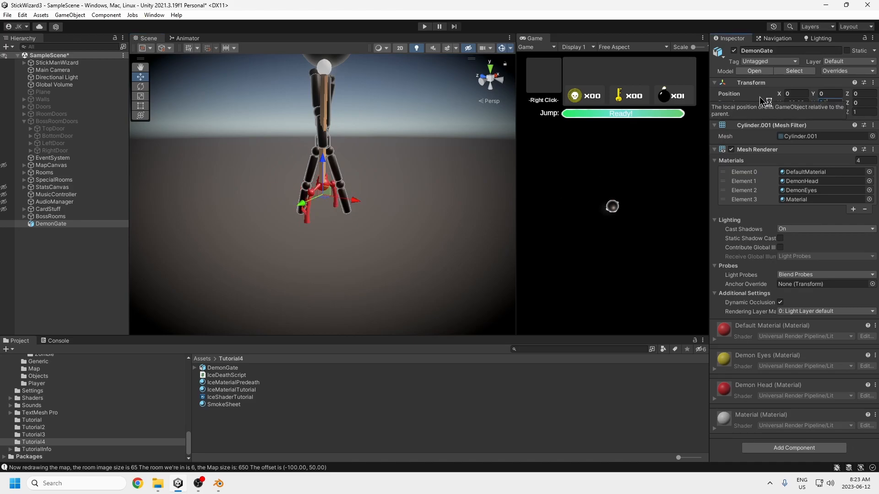
pyautogui.press('BackSpace')
pyautogui.press('BackSpace')
pyautogui.write('-90')
pyautogui.keyDown('alt'); pyautogui.moveTo(361, 141); pyautogui.dragTo(229, 153); pyautogui.keyUp('alt')
pyautogui.scroll(-5, 337, 219)
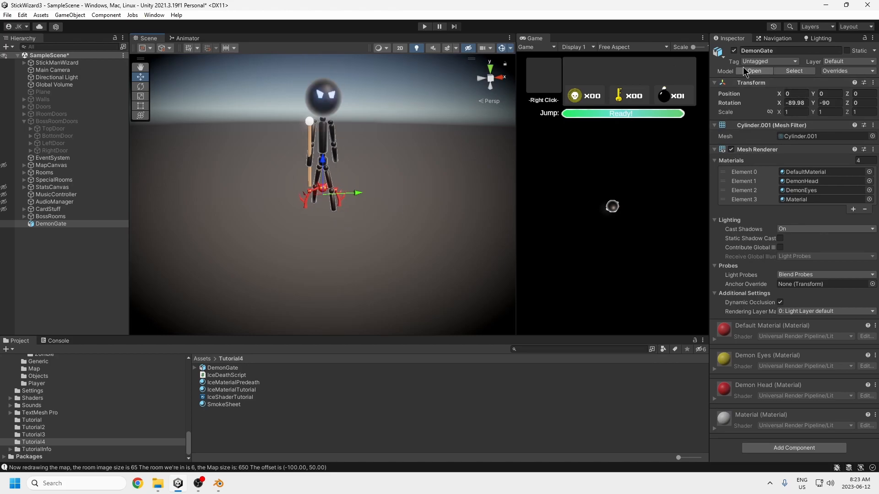
# Step: Hide StickManWizard in the scene view and set the DemonGate object's scale to 5 on X, Y and Z
pyautogui.click(795, 112)
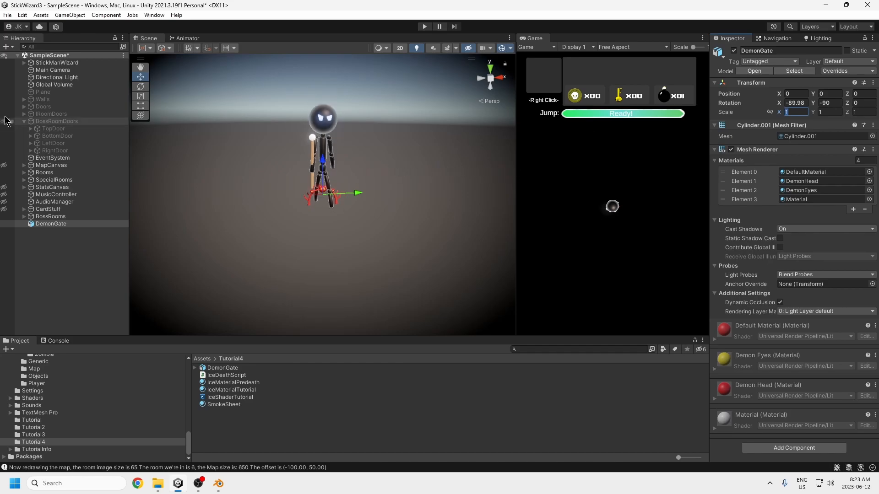
pyautogui.click(3, 63)
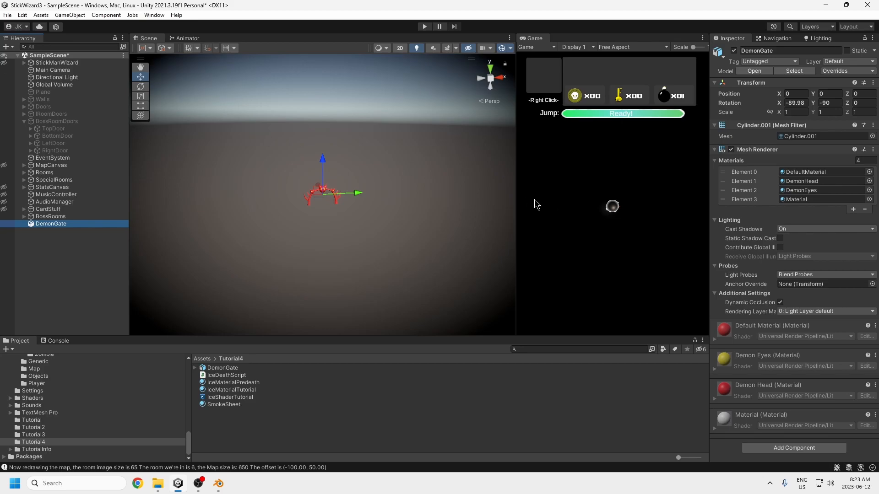
pyautogui.click(787, 113)
pyautogui.write('5')
pyautogui.press('Tab')
pyautogui.write('5')
pyautogui.press('Tab')
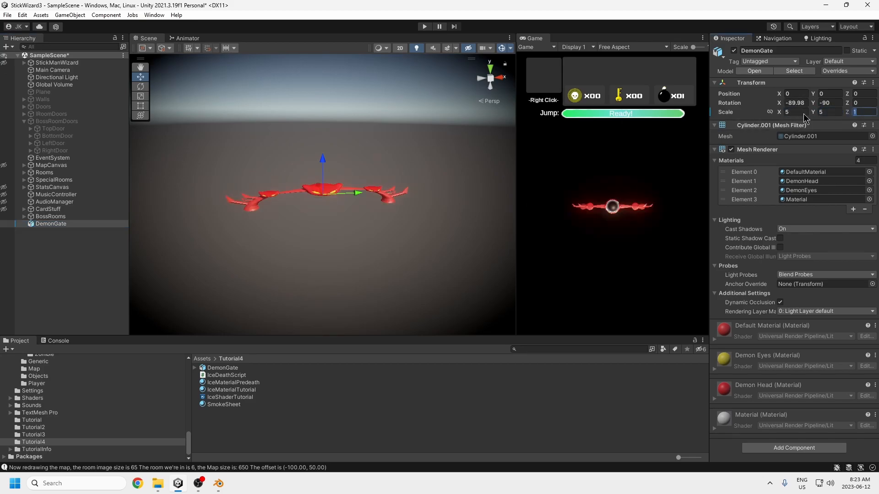
pyautogui.write('5')
pyautogui.moveTo(372, 150); pyautogui.dragTo(419, 210, button='middle')
pyautogui.moveTo(390, 200)
pyautogui.keyDown('alt'); pyautogui.mouseDown()
pyautogui.moveTo(384, 192)
pyautogui.moveTo(404, 192)
pyautogui.mouseUp(); pyautogui.keyUp('alt')
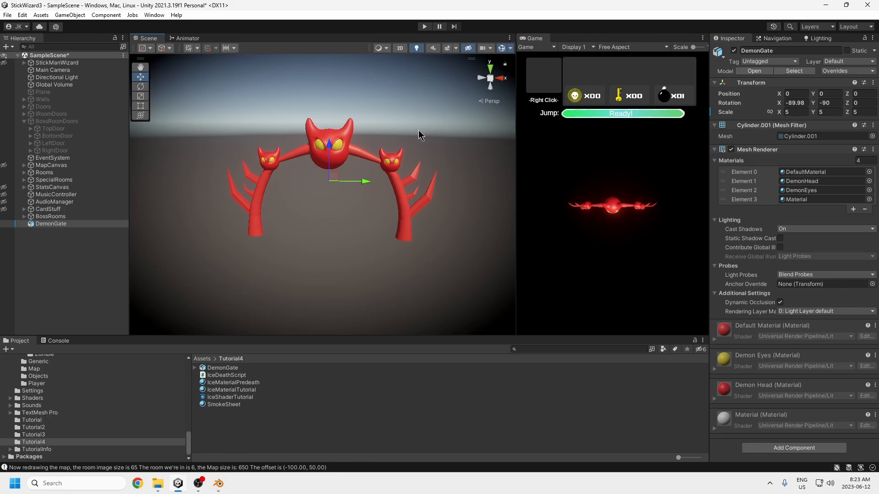
# Step: Unpack the DemonGate prefab instance in the scene hierarchy
pyautogui.rightClick(58, 225)
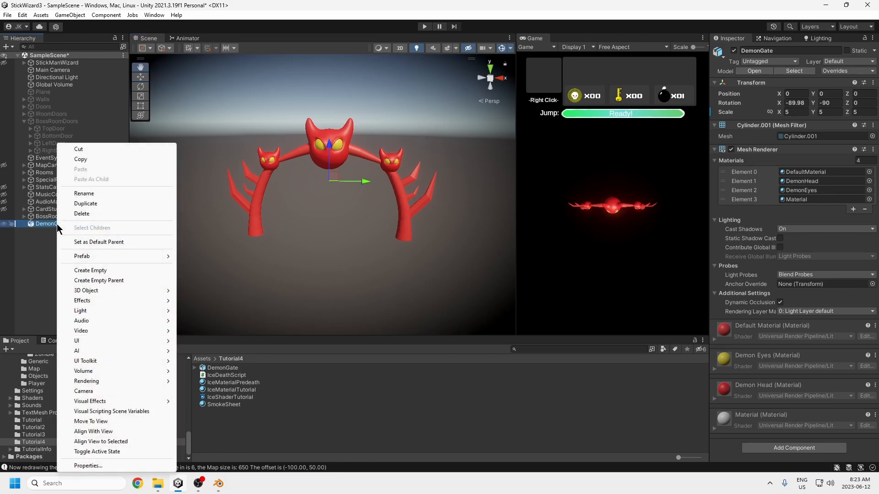
pyautogui.moveTo(84, 256)
pyautogui.click(202, 297)
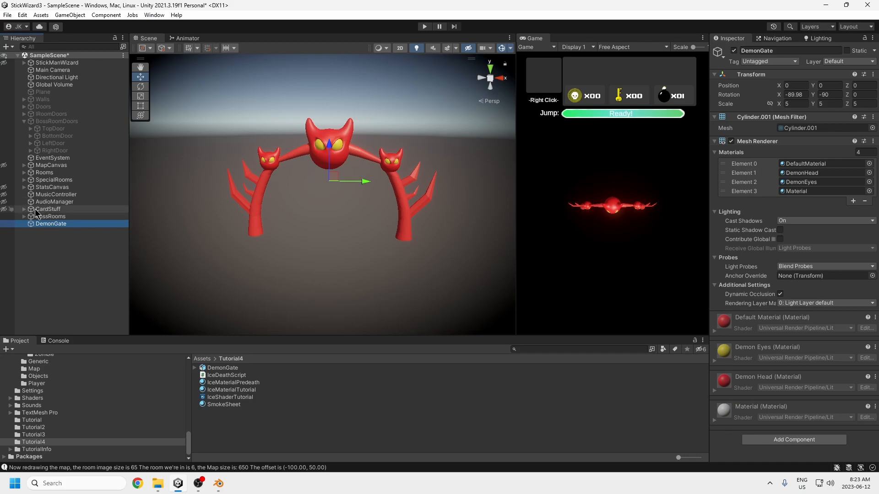
# Step: Copy BossPortalVFX from TopDoor's demonbossdoor into DemonGate and fit it to the gate with scale 1.8, 2.2, 1.8 and position 0, 0, 2.28
pyautogui.click(28, 129)
pyautogui.click(30, 129)
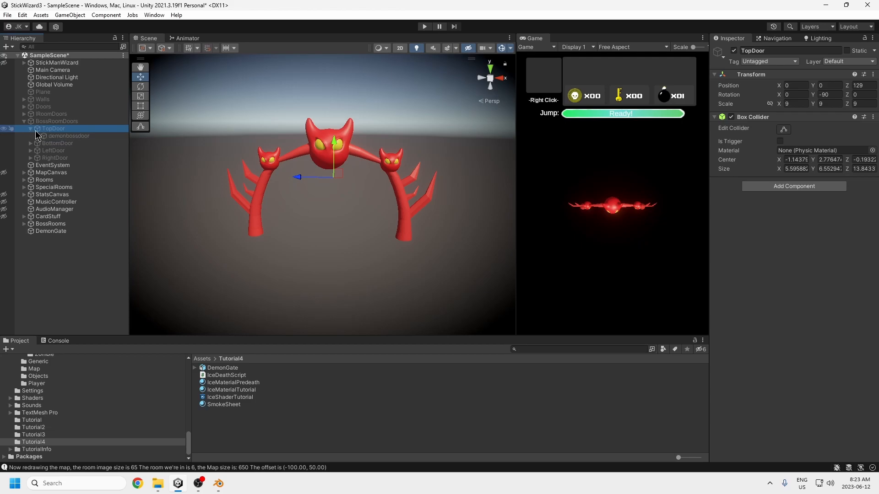
pyautogui.click(37, 136)
pyautogui.click(75, 144)
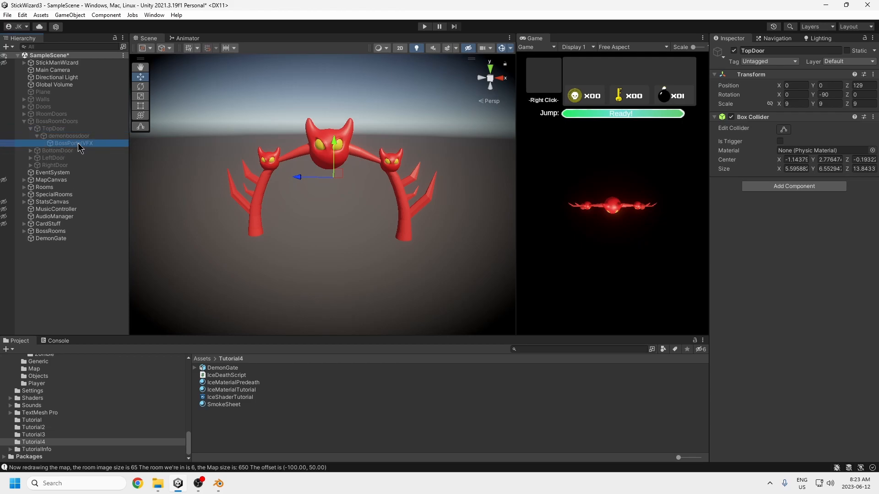
pyautogui.moveTo(77, 145); pyautogui.dragTo(59, 246)
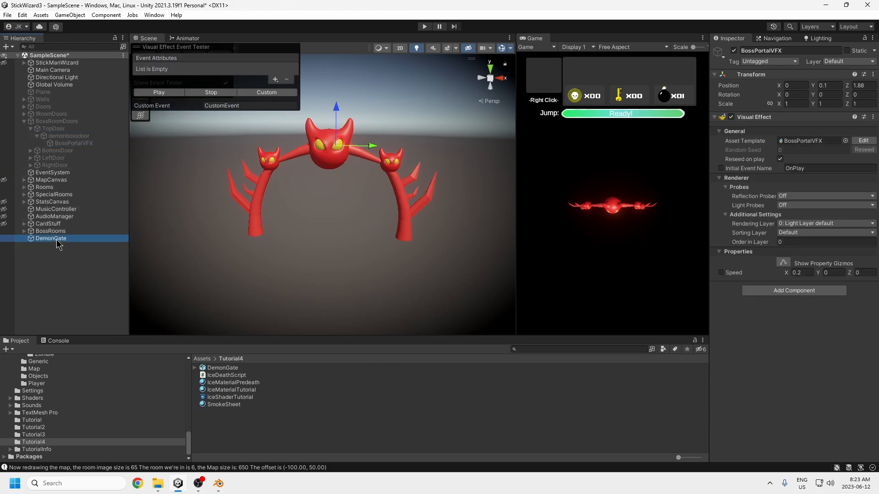
pyautogui.moveTo(331, 216)
pyautogui.mouseDown(button='right')
pyautogui.moveTo(347, 223)
pyautogui.moveTo(334, 230)
pyautogui.mouseUp(button='right')
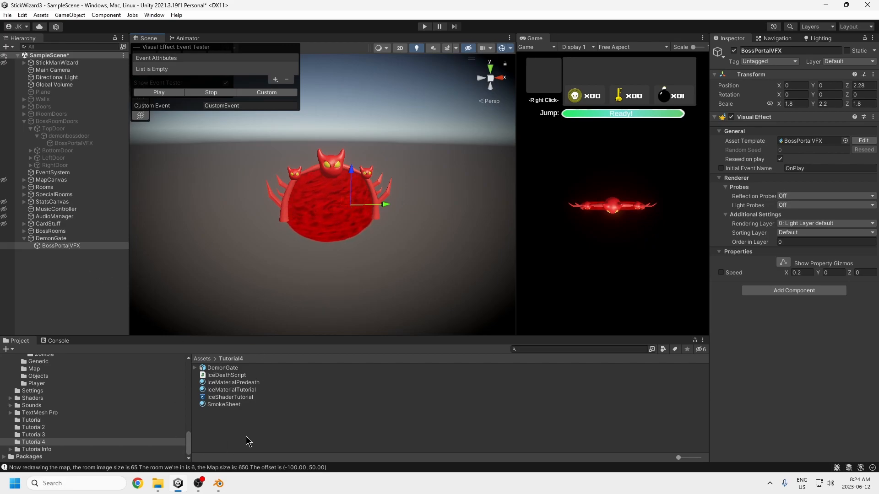
# Step: View the Visual Effects asset types that can be created in the Tutorial4 folder
pyautogui.rightClick(222, 422)
pyautogui.moveTo(259, 176)
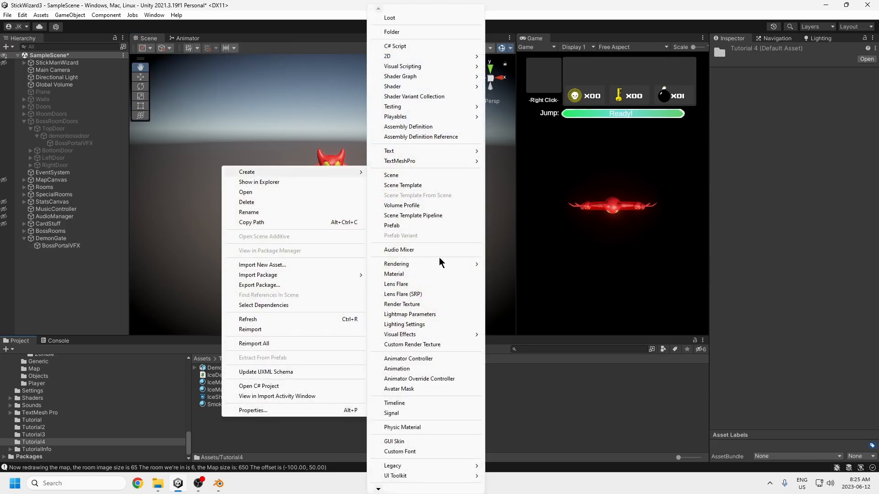
pyautogui.moveTo(421, 335)
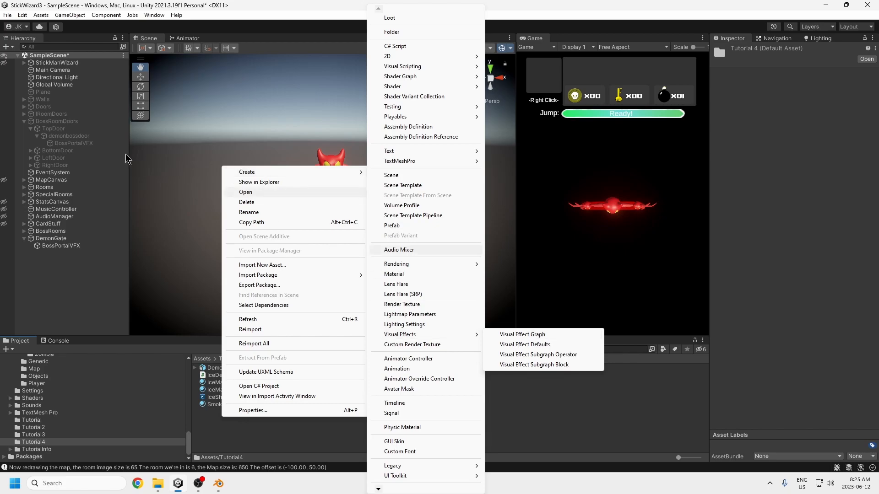
# Step: Look up the Visual Effect Graph package in the Package Manager's Unity Registry by searching for "visual", and close the Package Manager
pyautogui.click(152, 16)
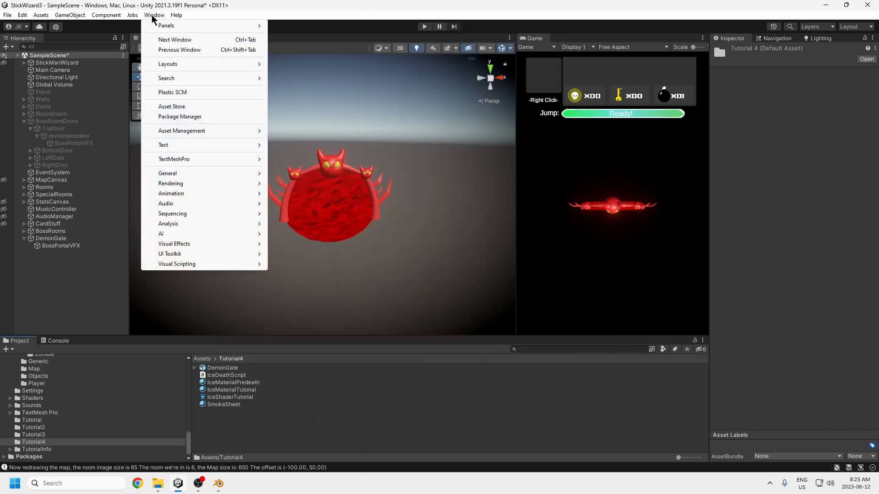
pyautogui.click(179, 118)
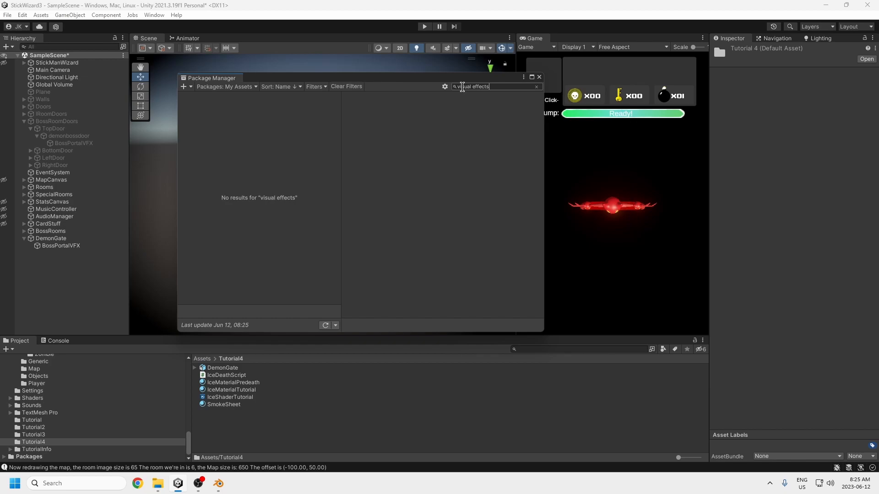
pyautogui.click(245, 87)
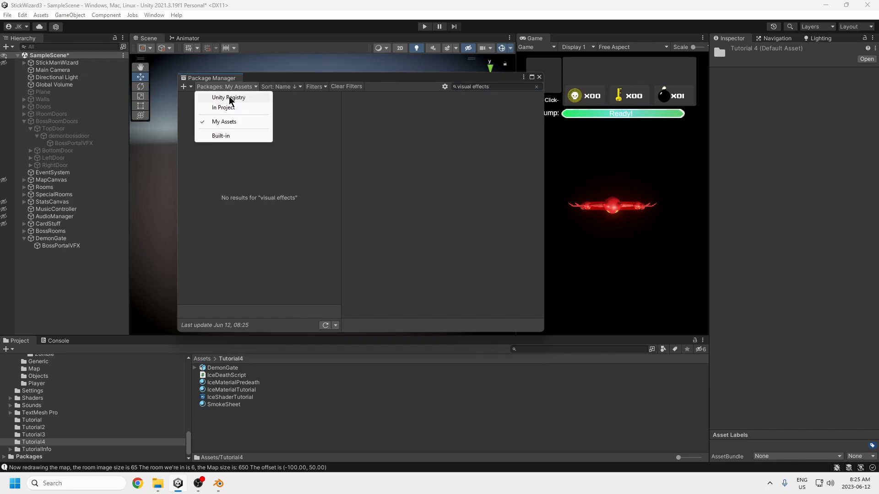
pyautogui.click(230, 98)
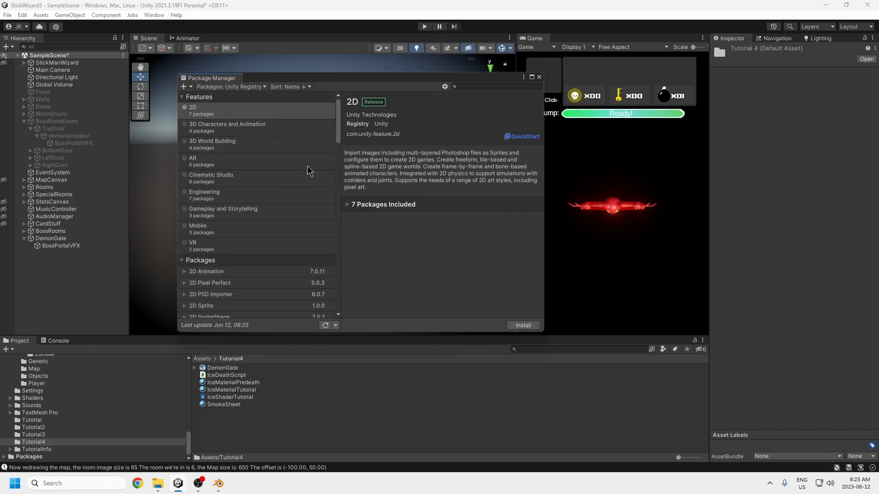
pyautogui.click(497, 87)
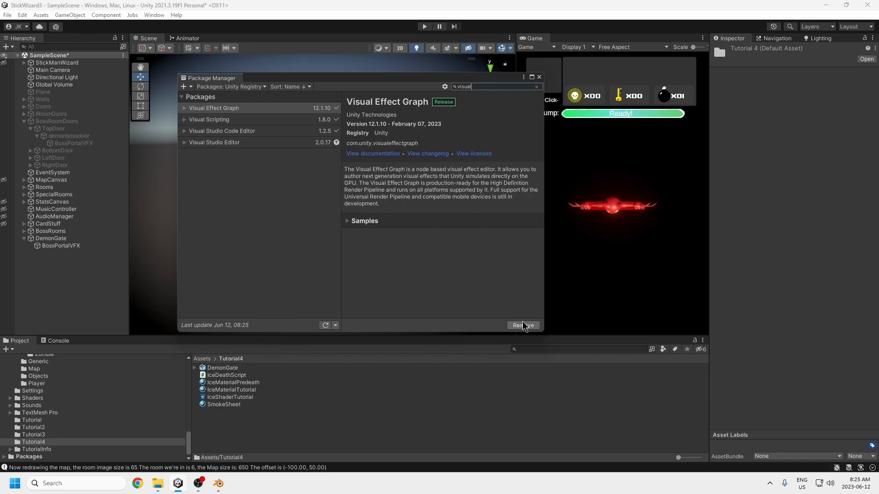
pyautogui.click(540, 77)
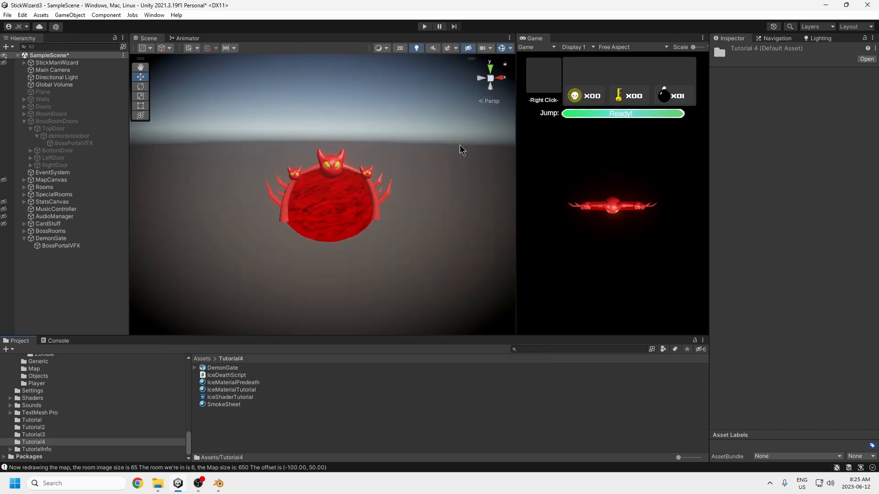
# Step: Check the Visual Effect Graph option among the new assets for Tutorial4 and dismiss it without creating one
pyautogui.click(57, 248)
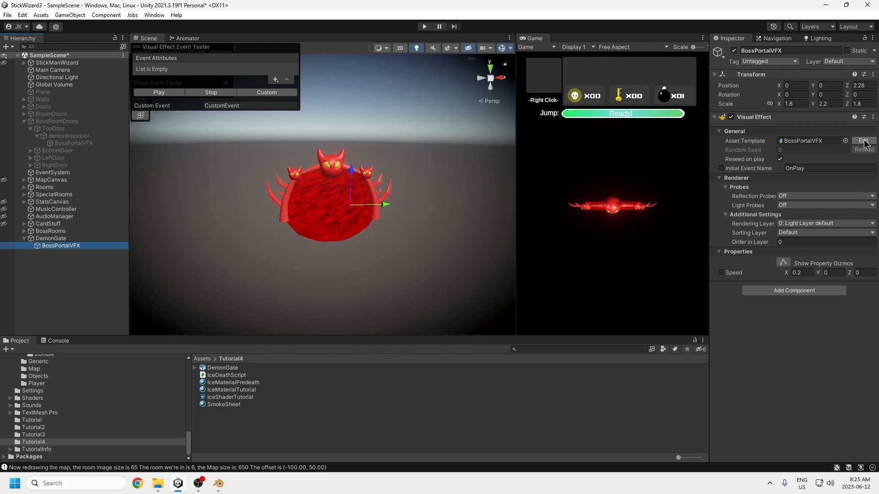
pyautogui.rightClick(237, 415)
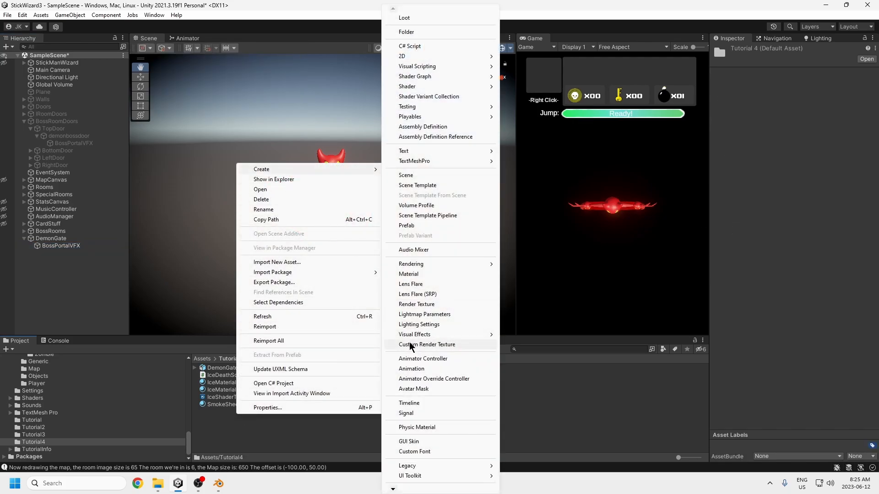
pyautogui.moveTo(417, 337)
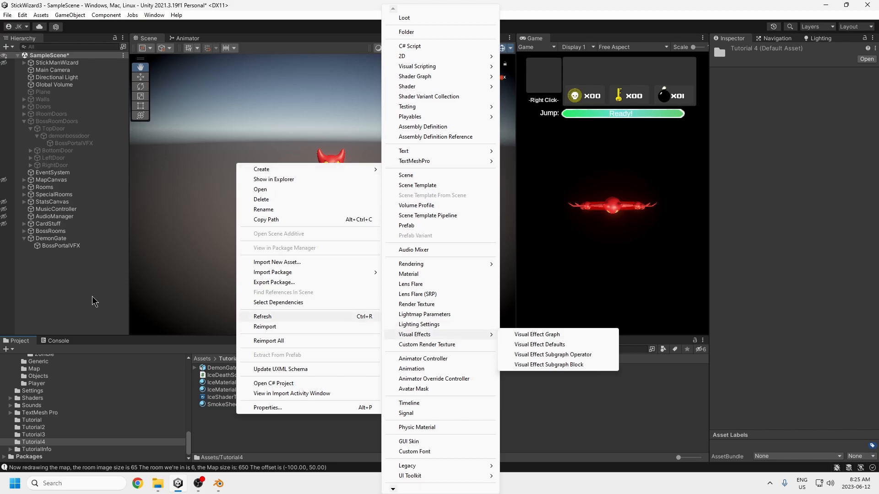
pyautogui.click(78, 287)
pyautogui.click(228, 419)
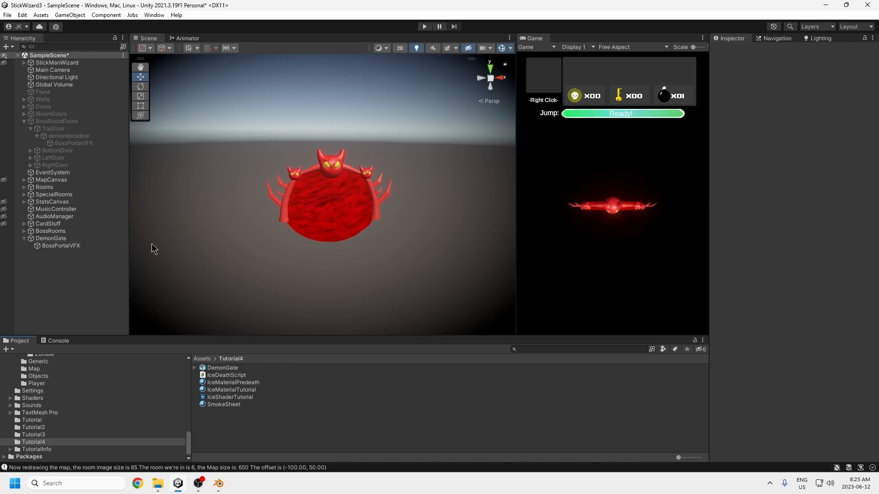
# Step: Open the BossPortalVFX object's visual effect graph for editing and maximize its window
pyautogui.click(64, 247)
pyautogui.click(863, 141)
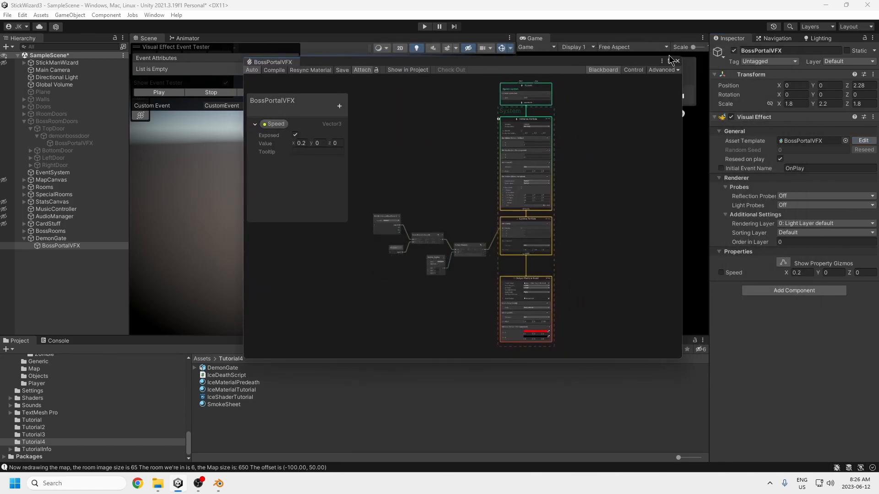
pyautogui.doubleClick(670, 57)
pyautogui.scroll(8, 494, 198)
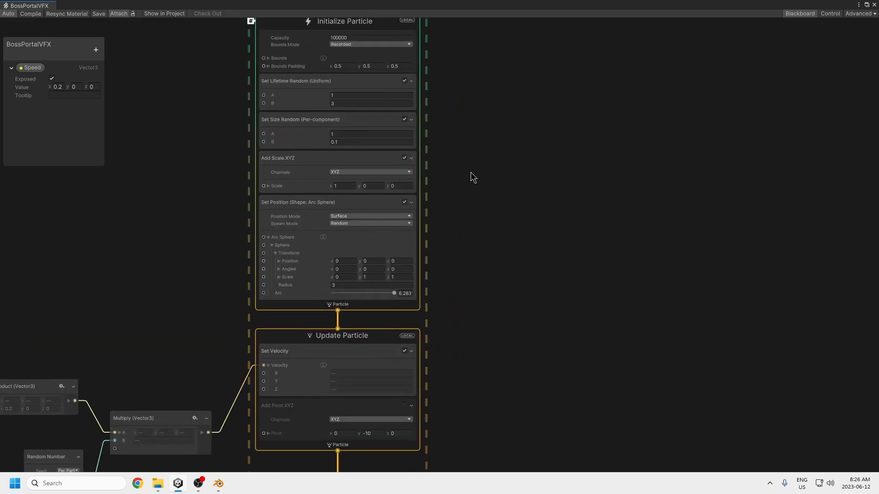
# Step: Examine the Constant Spawn Rate value and the lifetime, size and scale blocks of Initialize Particle
pyautogui.click(445, 183)
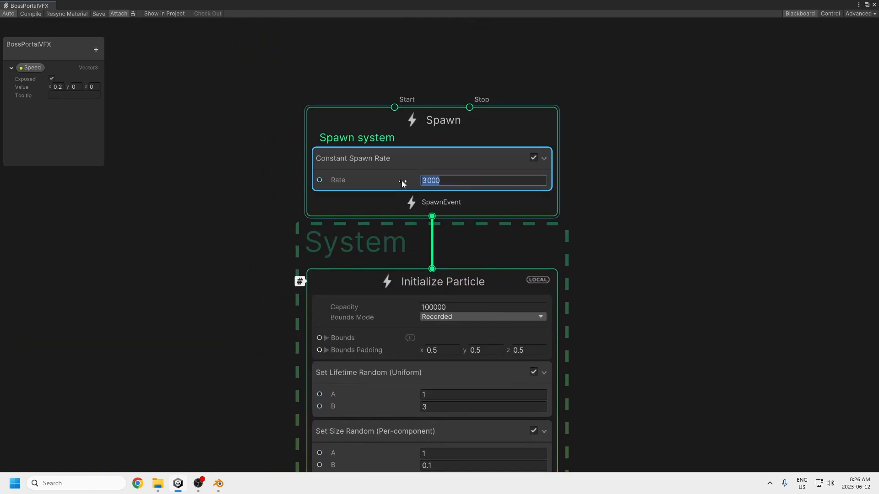
pyautogui.scroll(-3, 525, 289)
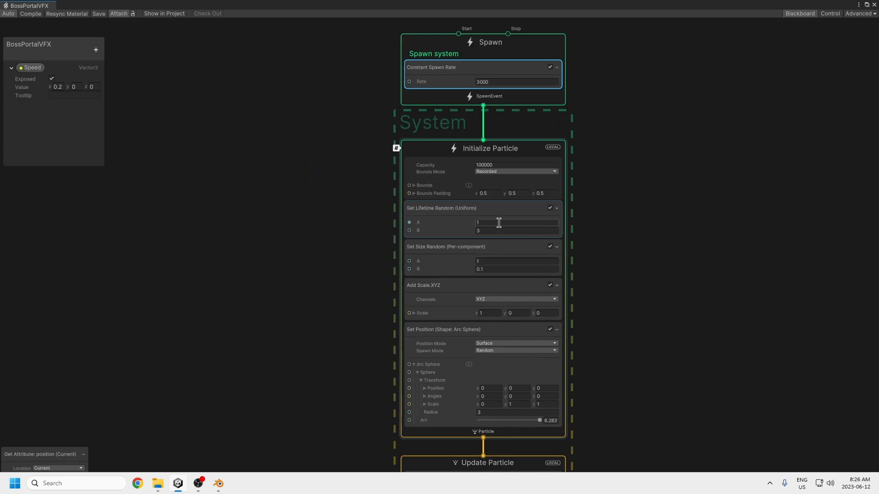
pyautogui.moveTo(488, 224); pyautogui.dragTo(456, 229)
pyautogui.moveTo(621, 325); pyautogui.dragTo(577, 316, button='middle')
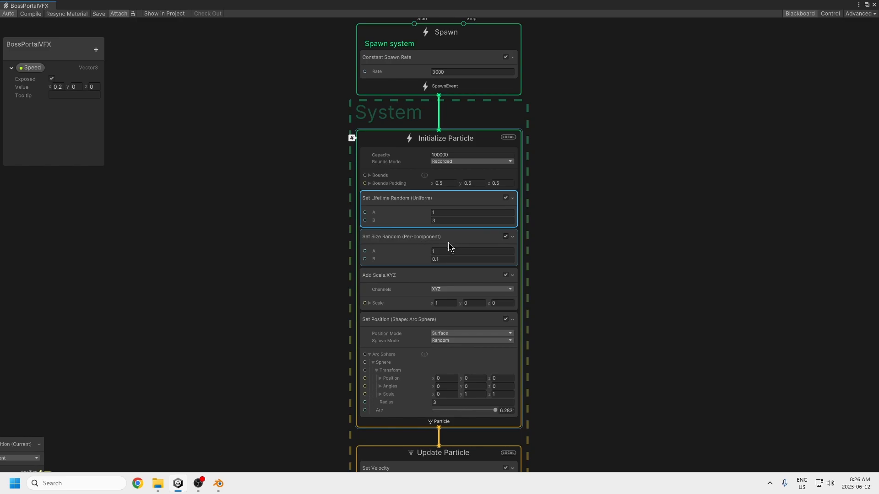
pyautogui.click(445, 260)
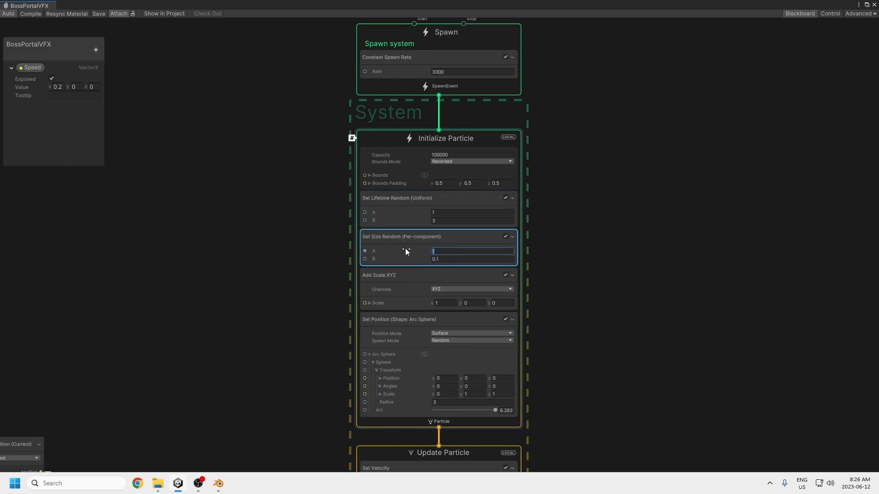
pyautogui.moveTo(556, 337); pyautogui.dragTo(564, 286, button='middle')
pyautogui.moveTo(573, 315); pyautogui.dragTo(595, 292, button='middle')
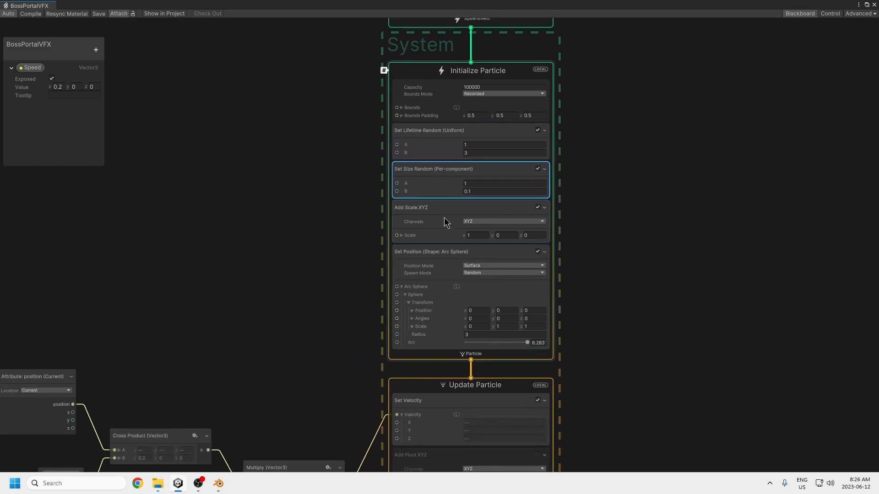
pyautogui.click(476, 240)
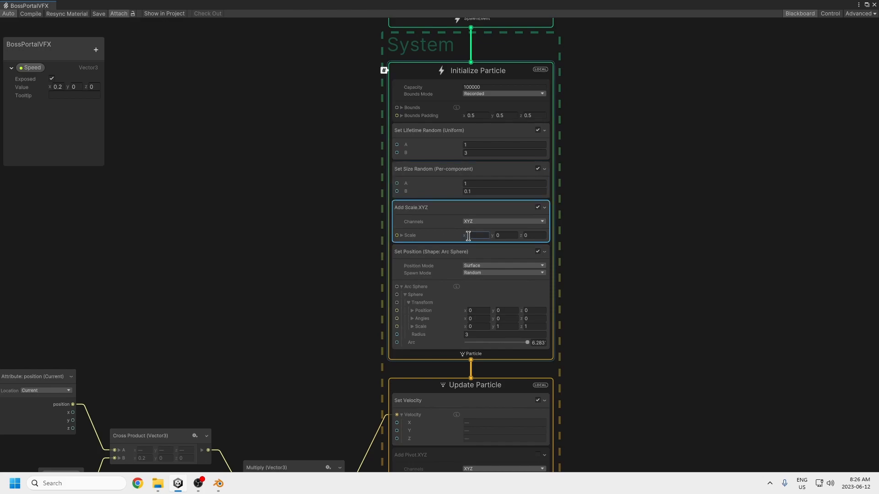
pyautogui.click(542, 234)
# Step: Try adding another Add Scale block to the Initialize Particle context and delete it
pyautogui.click(552, 212)
pyautogui.press('space')
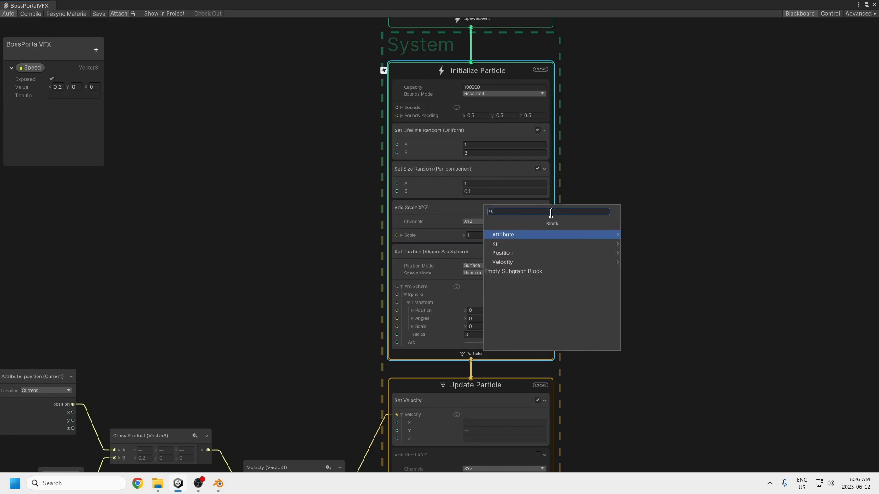
pyautogui.write('add sca')
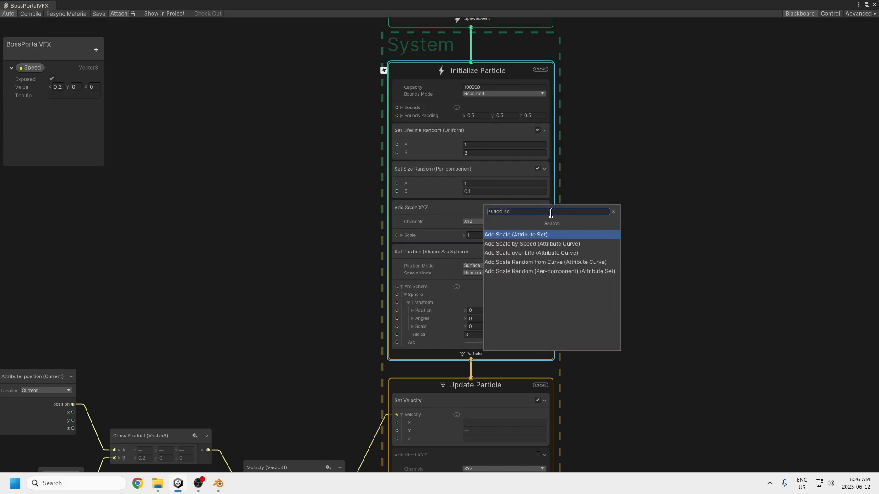
pyautogui.click(519, 234)
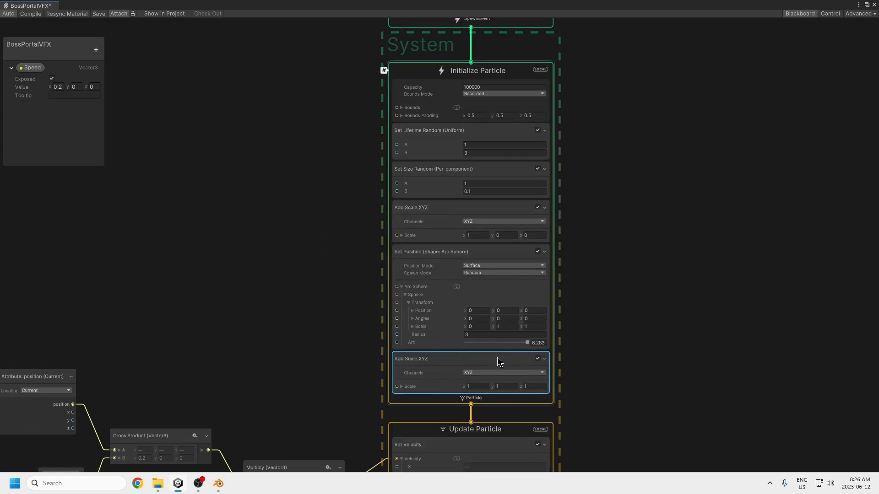
pyautogui.press('Delete')
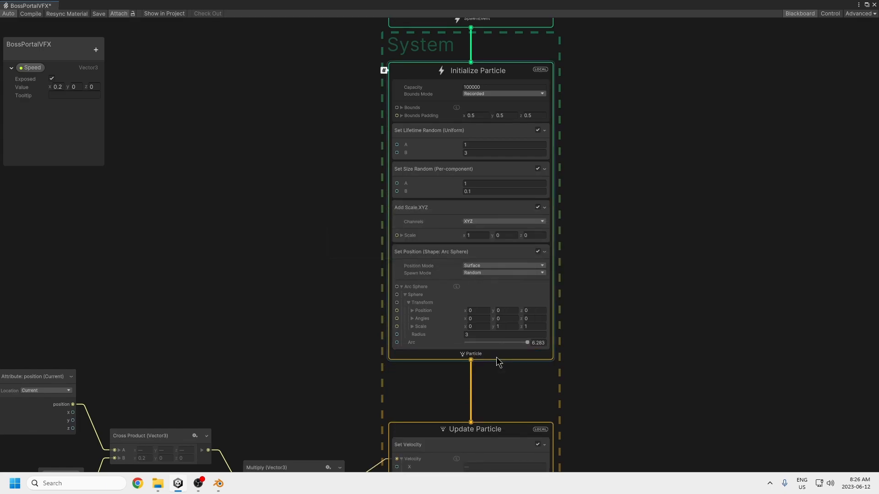
# Step: Examine the Set Position (Shape: Arc Sphere) block's position mode, spawn mode, transform and radius settings
pyautogui.moveTo(634, 303); pyautogui.dragTo(635, 243, button='middle')
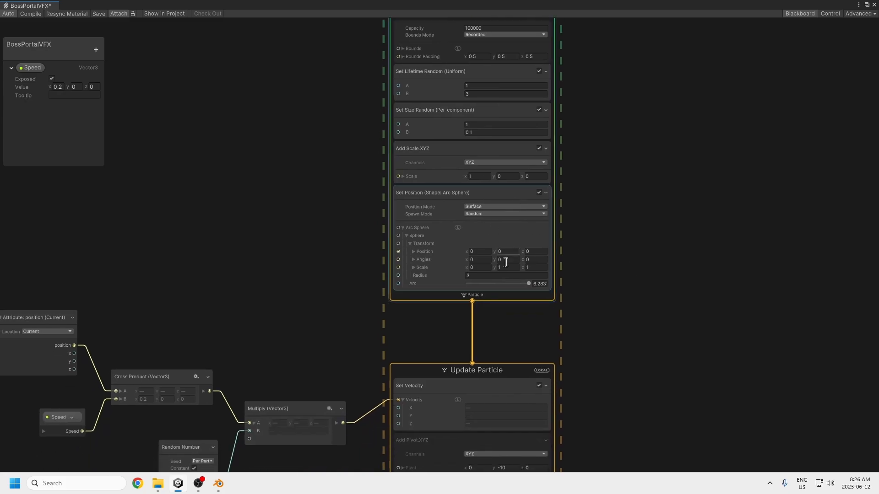
pyautogui.moveTo(558, 299); pyautogui.dragTo(558, 368, button='middle')
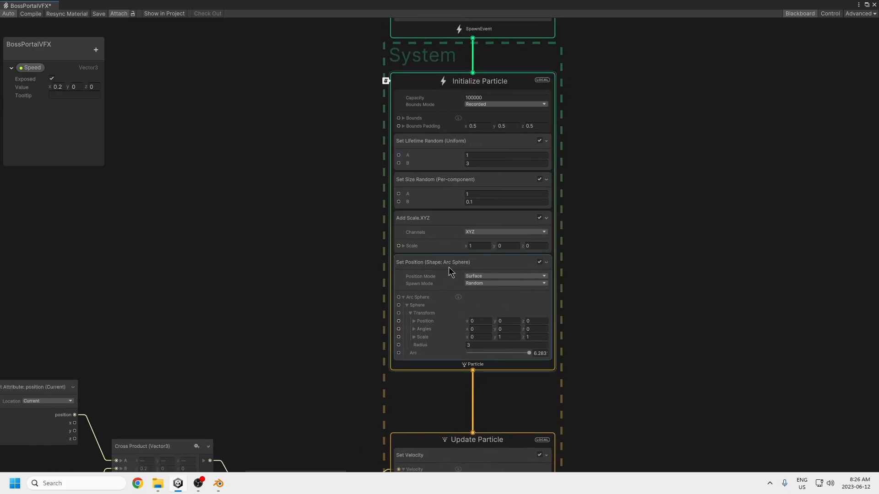
pyautogui.moveTo(589, 334); pyautogui.dragTo(581, 271, button='middle')
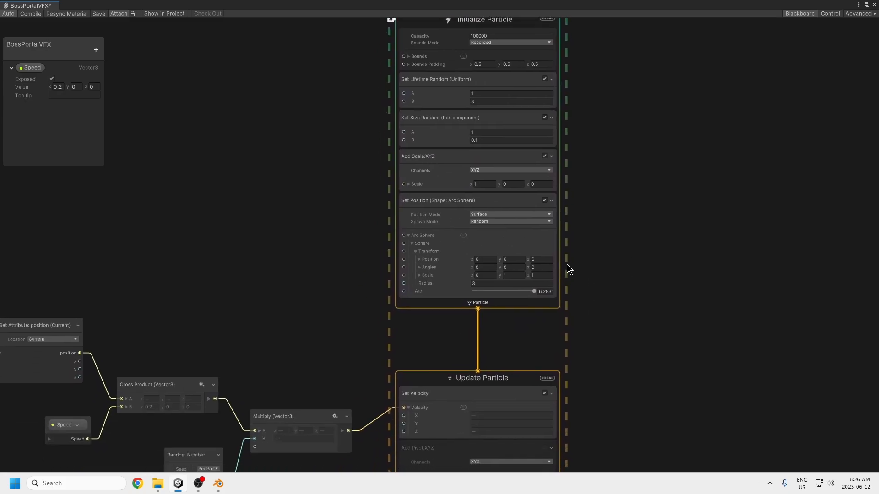
pyautogui.scroll(-3, 477, 247)
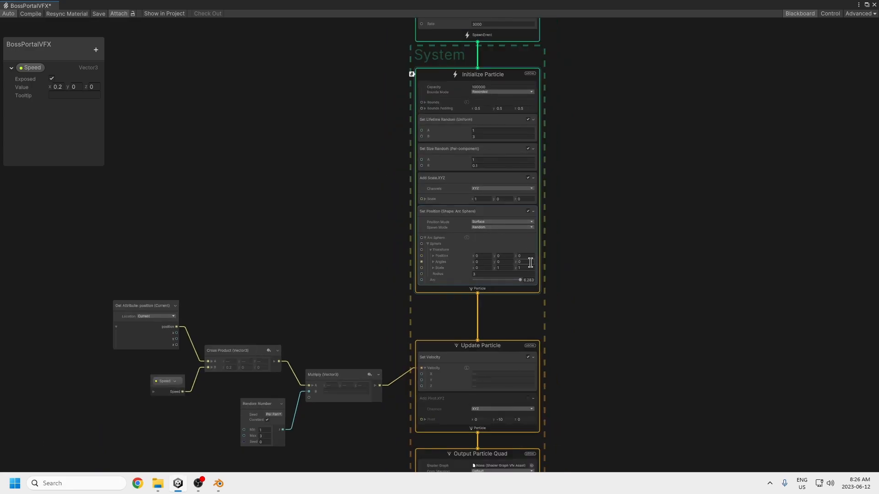
# Step: Examine the nodes feeding Set Velocity and the property types available for the blackboard, adding no property
pyautogui.moveTo(323, 350); pyautogui.dragTo(361, 240, button='middle')
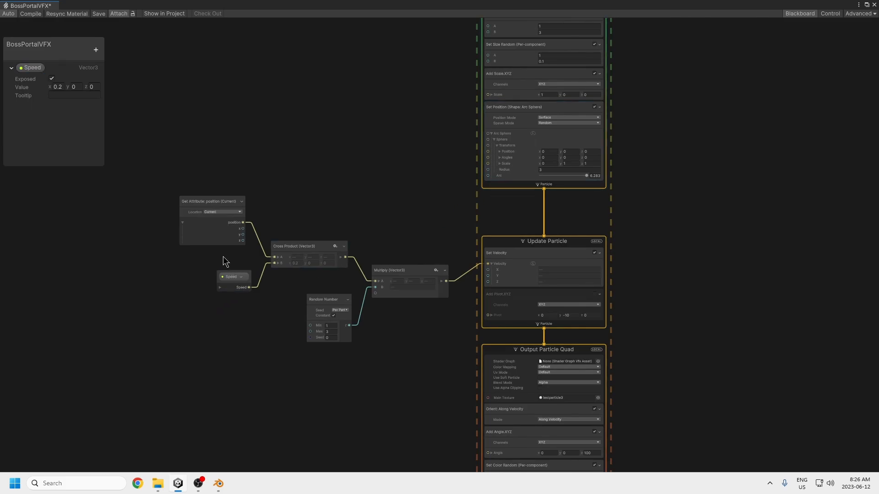
pyautogui.click(96, 50)
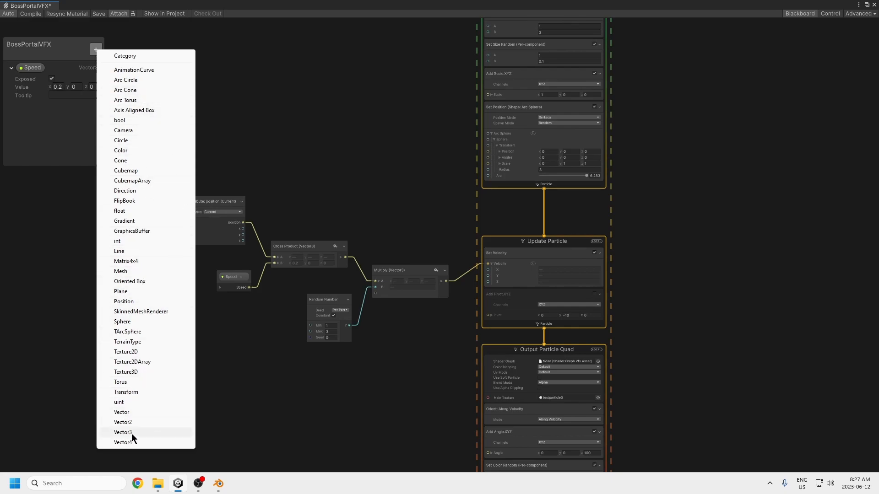
pyautogui.click(43, 197)
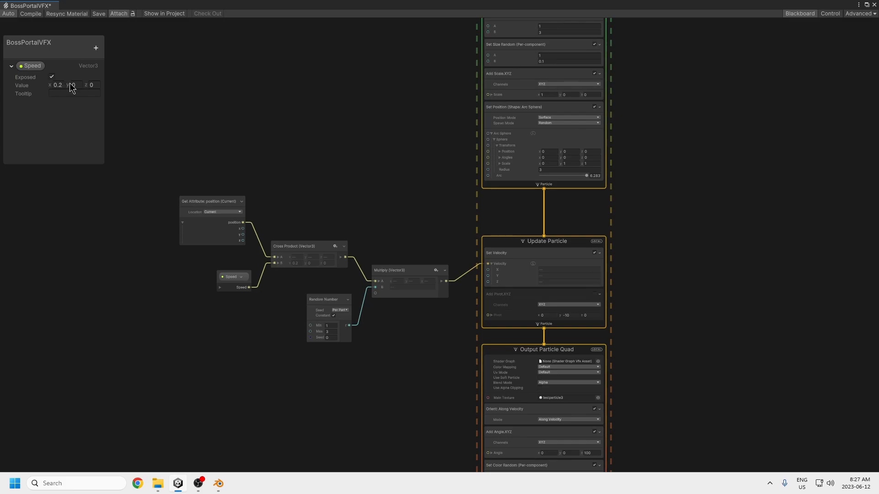
# Step: Examine the Get Attribute, Speed, Cross Product, Random Number and Multiply node chain and the available node categories, adding no node
pyautogui.moveTo(262, 352); pyautogui.dragTo(247, 317, button='middle')
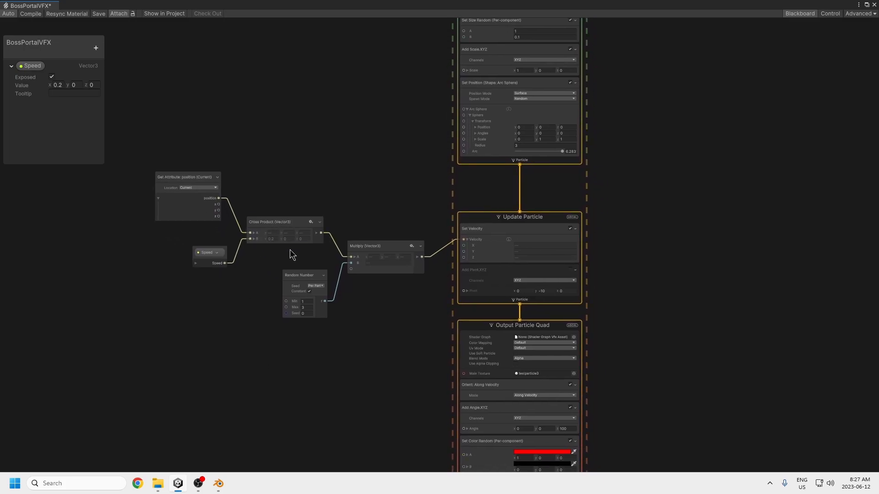
pyautogui.moveTo(329, 377); pyautogui.dragTo(306, 339, button='middle')
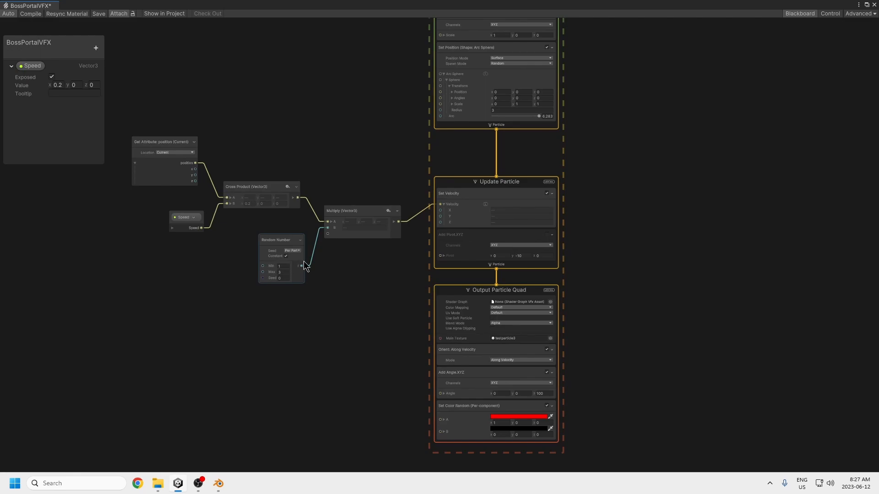
pyautogui.moveTo(348, 316); pyautogui.dragTo(306, 334, button='middle')
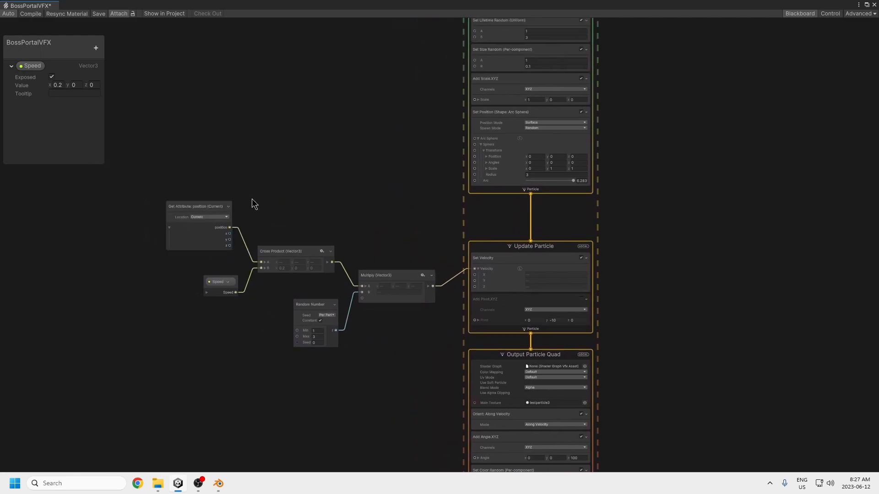
pyautogui.press('space')
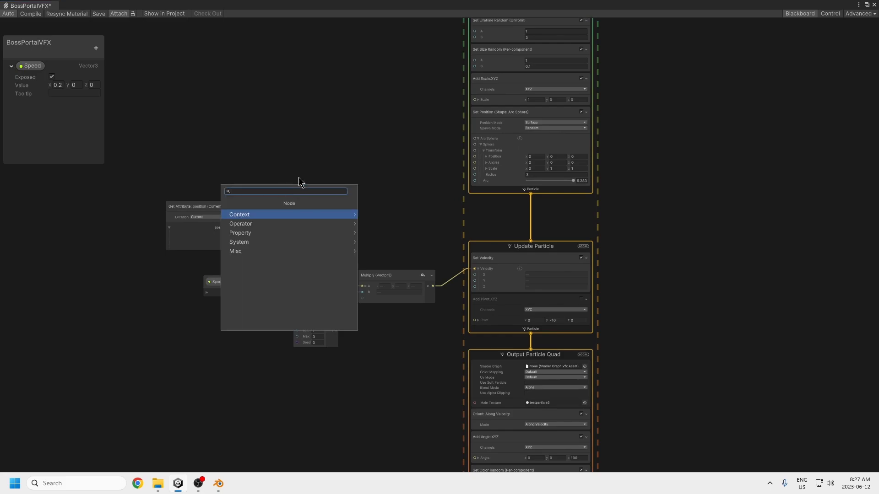
pyautogui.click(316, 144)
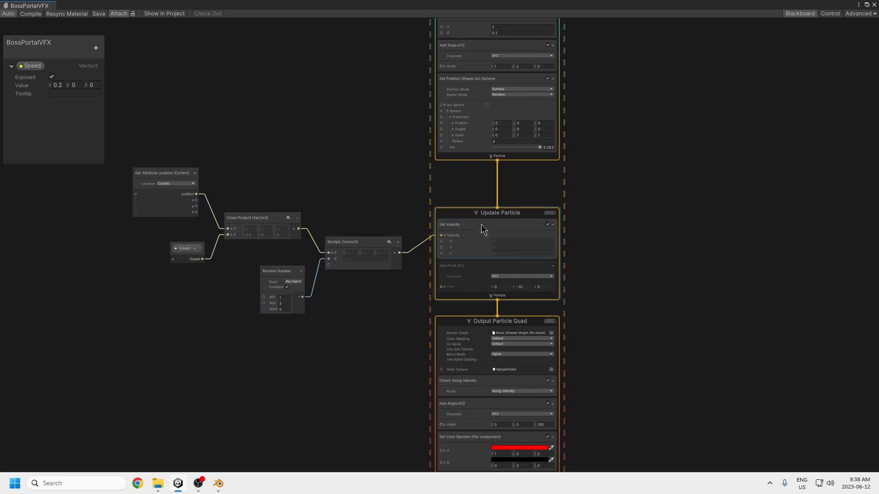
# Step: Search the blocks available for the Update Particle context for Set Velocity
pyautogui.click(552, 227)
pyautogui.click(558, 229)
pyautogui.press('space')
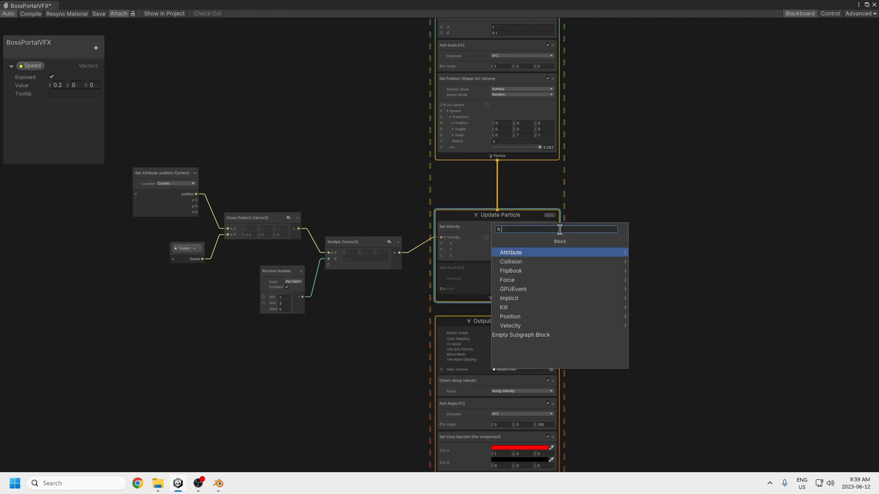
pyautogui.write('set veloc')
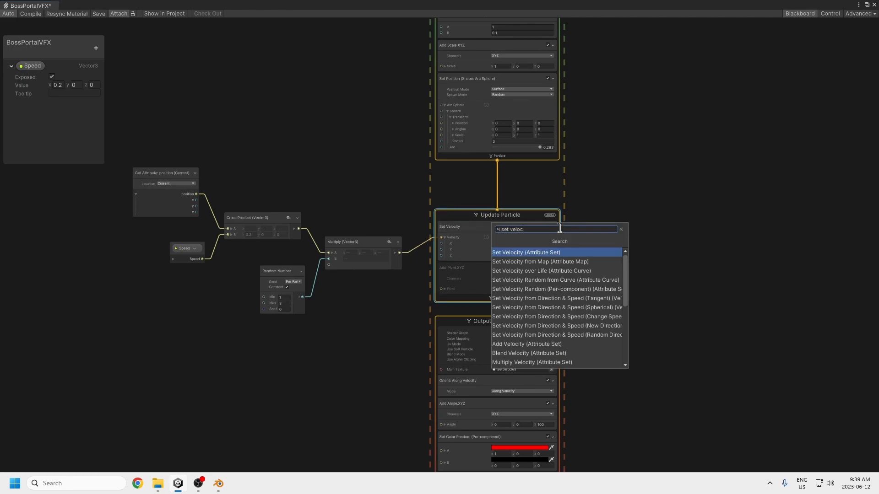
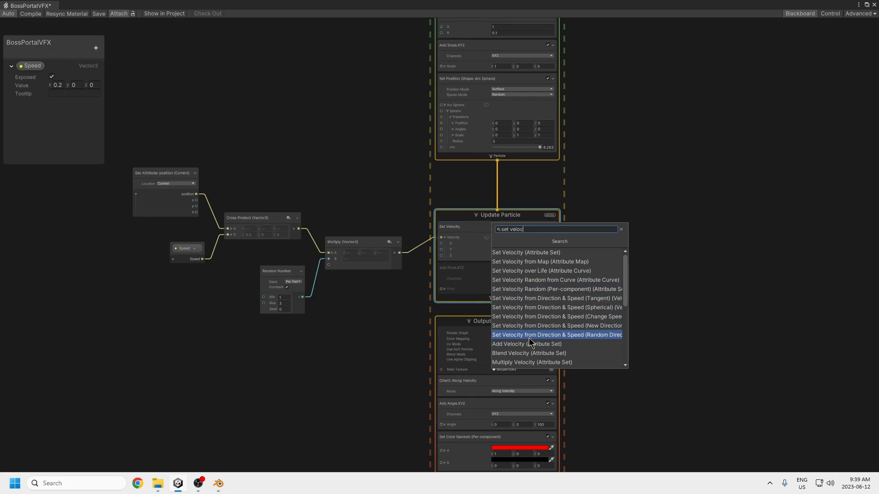
# Step: Close the block search and examine the disabled Add Pivot.XYZ block in the Update Particle context
pyautogui.click(683, 264)
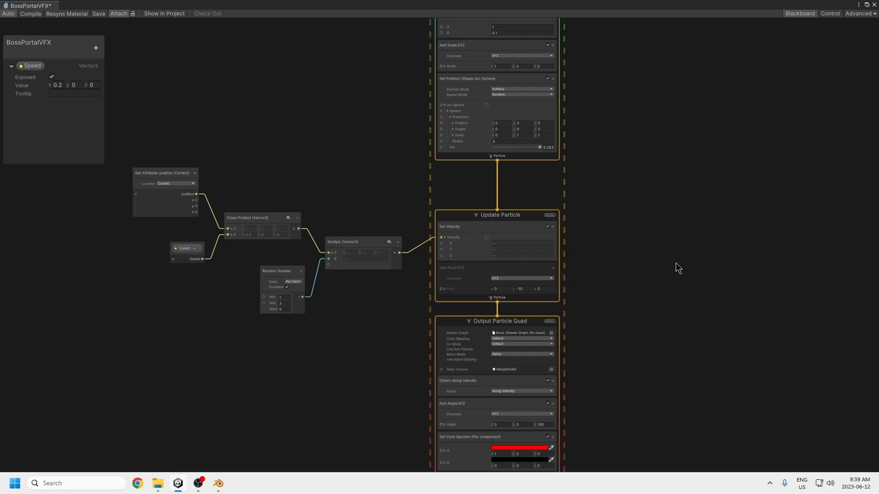
pyautogui.moveTo(410, 306); pyautogui.dragTo(396, 278, button='middle')
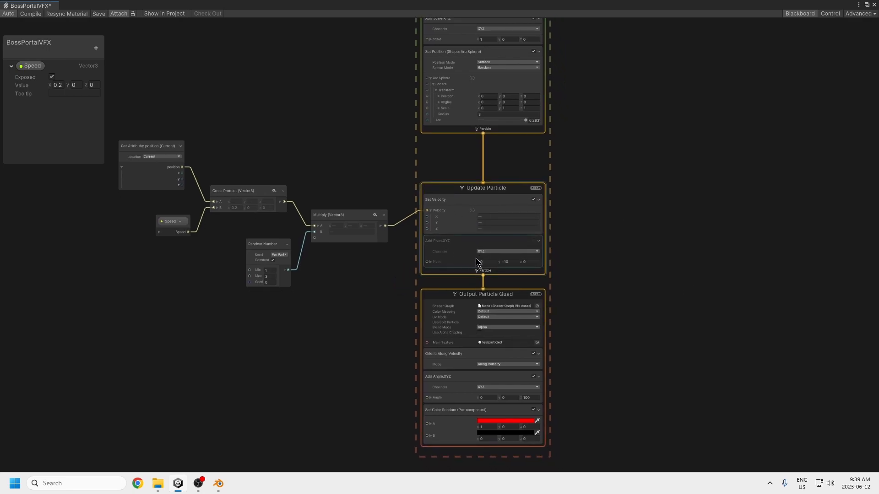
pyautogui.click(506, 262)
pyautogui.moveTo(587, 325); pyautogui.dragTo(587, 289, button='middle')
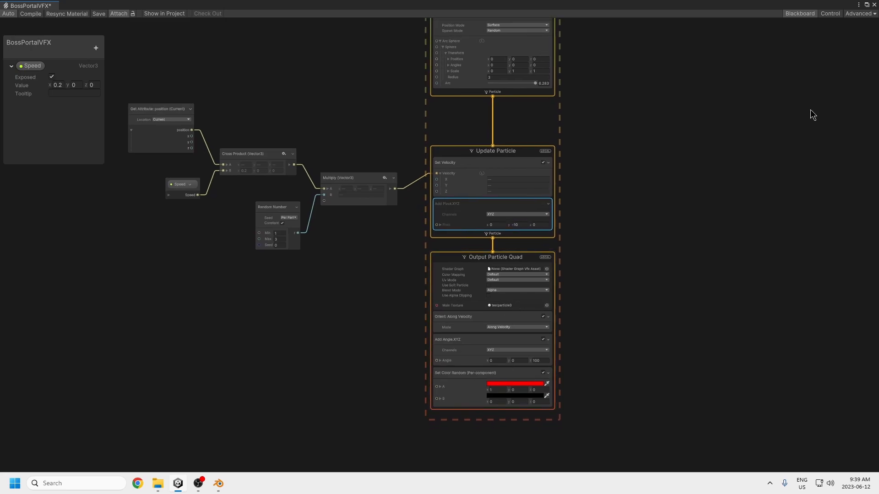
# Step: Float the BossPortalVFX graph beside the scene and inspect the Output Particle Quad context against the portal in the scene
pyautogui.moveTo(739, 5); pyautogui.dragTo(714, 75)
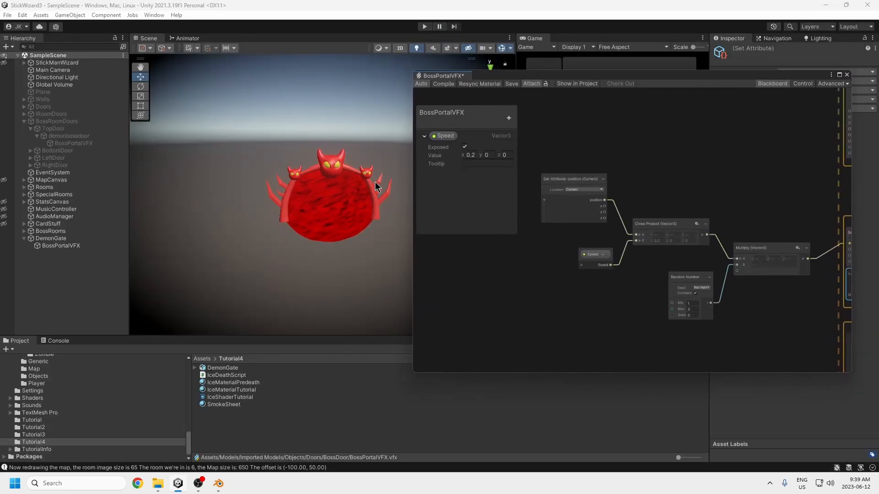
pyautogui.moveTo(727, 345); pyautogui.dragTo(438, 201, button='middle')
pyautogui.moveTo(696, 249); pyautogui.dragTo(712, 272, button='middle')
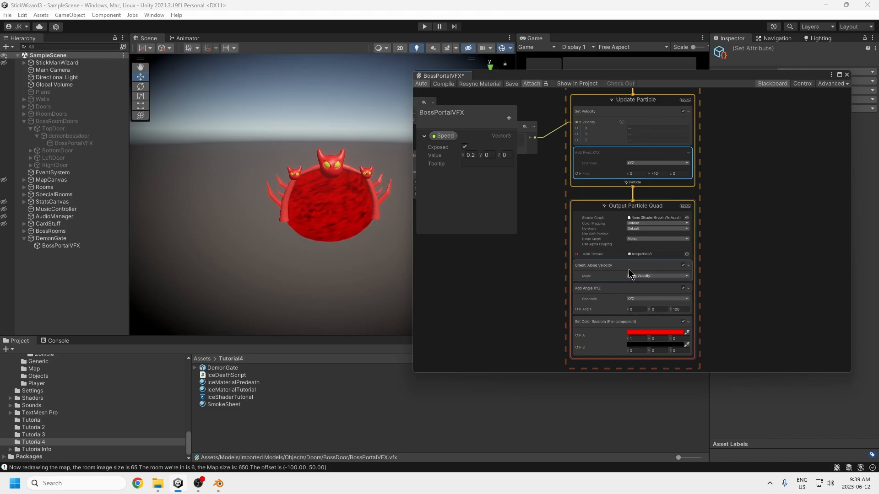
pyautogui.moveTo(708, 328); pyautogui.dragTo(699, 300, button='middle')
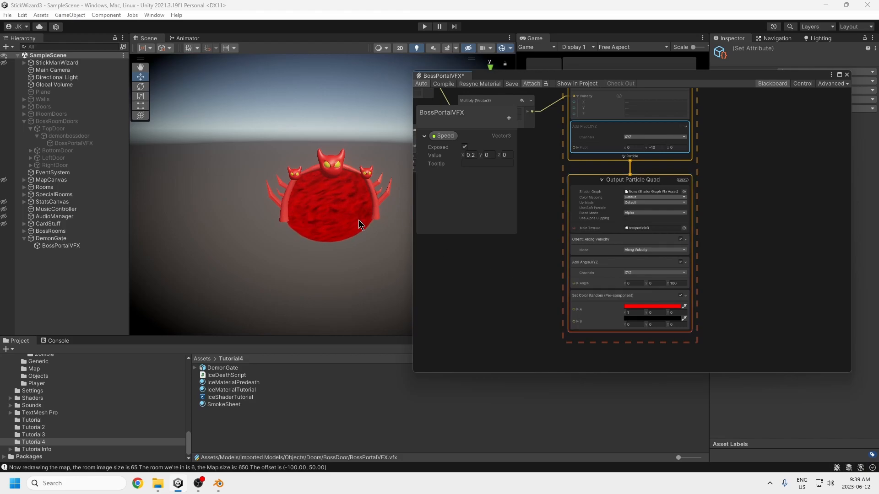
pyautogui.scroll(7, 655, 228)
pyautogui.scroll(-8, 703, 222)
# Step: Try a Constant Spawn Rate of 1, save the graph, and restore the previous spawn rate
pyautogui.moveTo(757, 145); pyautogui.dragTo(751, 288, button='middle')
pyautogui.moveTo(741, 215); pyautogui.dragTo(750, 332, button='middle')
pyautogui.moveTo(750, 237); pyautogui.dragTo(751, 283, button='middle')
pyautogui.moveTo(725, 145); pyautogui.dragTo(726, 201, button='middle')
pyautogui.moveTo(683, 173); pyautogui.dragTo(499, 103)
pyautogui.write('1')
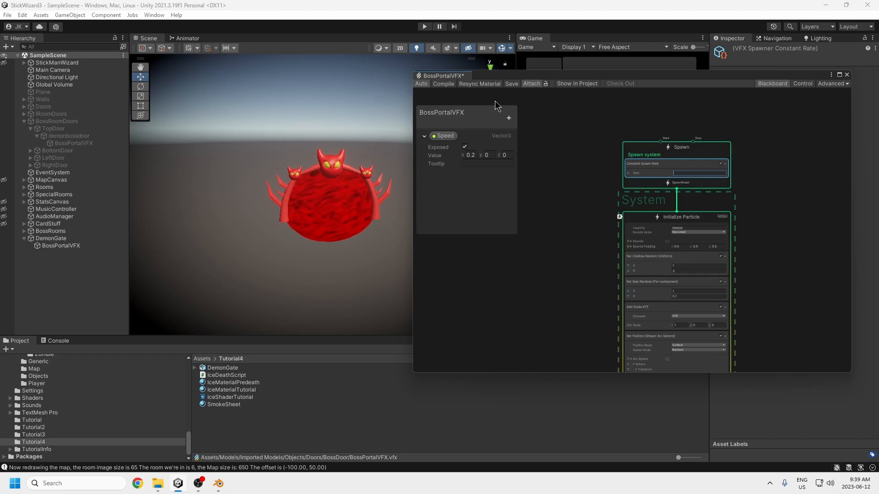
pyautogui.click(511, 84)
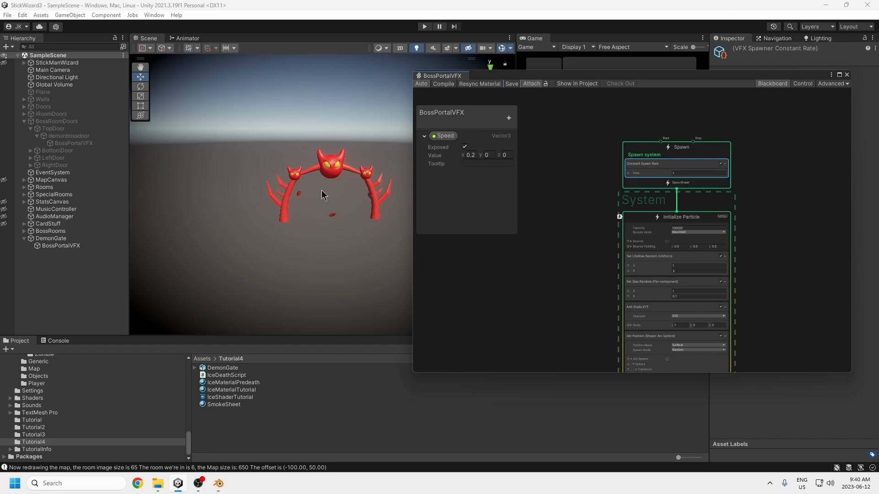
pyautogui.click(677, 173)
# Step: Examine the A and B colors of the Set Color Random (Per-component) block in Output Particle Quad
pyautogui.scroll(-3, 729, 308)
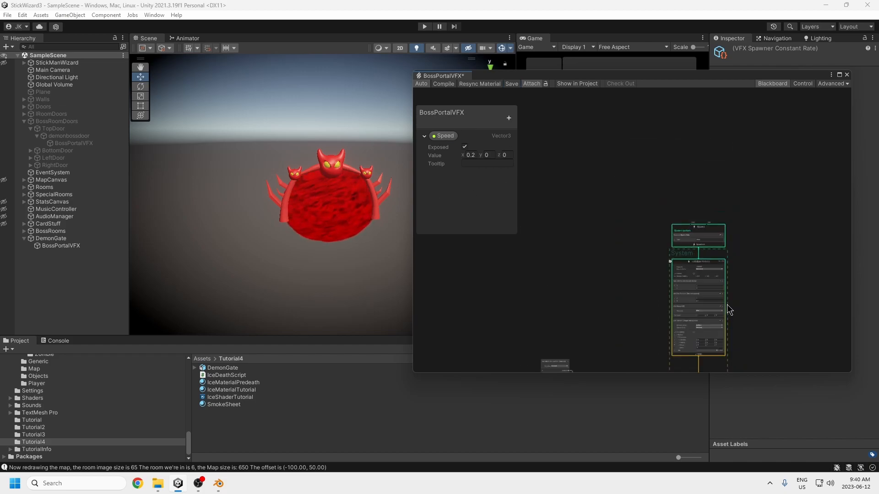
pyautogui.moveTo(759, 306); pyautogui.dragTo(755, 257, button='middle')
pyautogui.scroll(5, 702, 226)
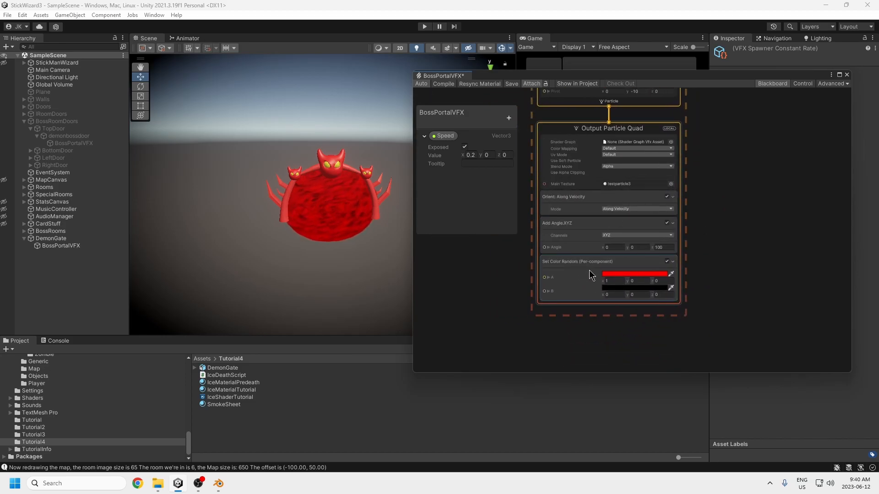
pyautogui.click(574, 265)
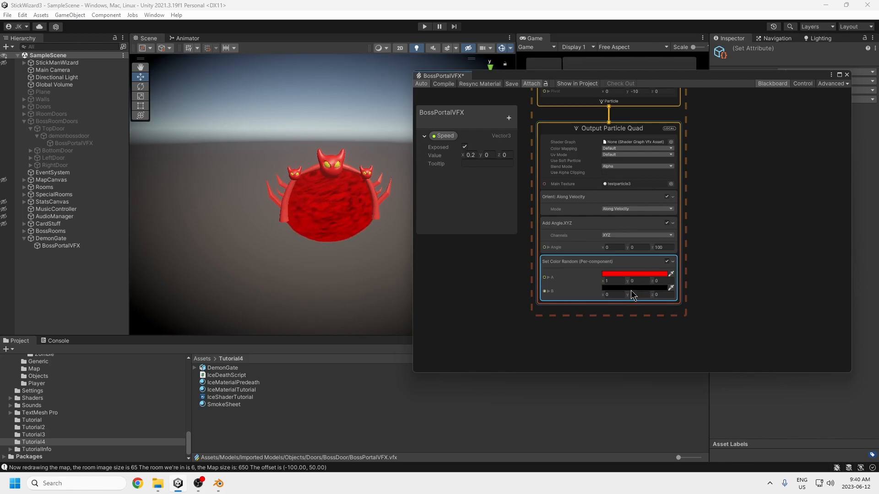
pyautogui.moveTo(740, 267); pyautogui.dragTo(724, 308, button='middle')
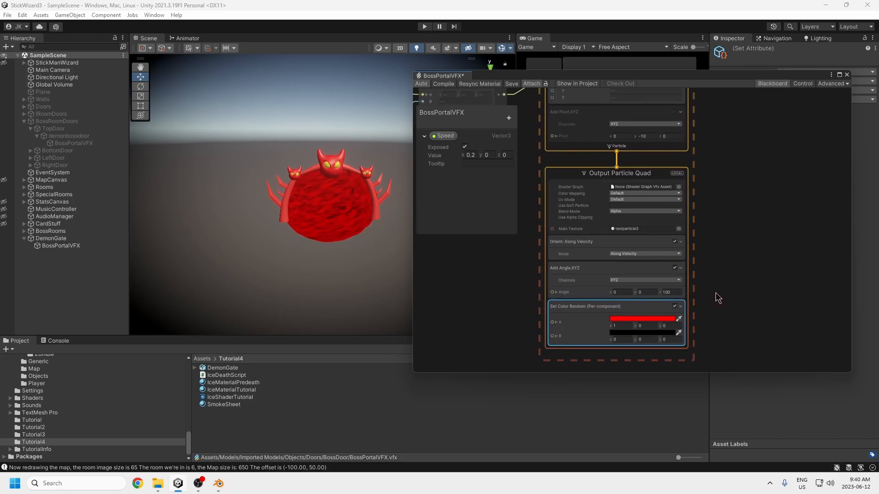
pyautogui.scroll(-4, 710, 285)
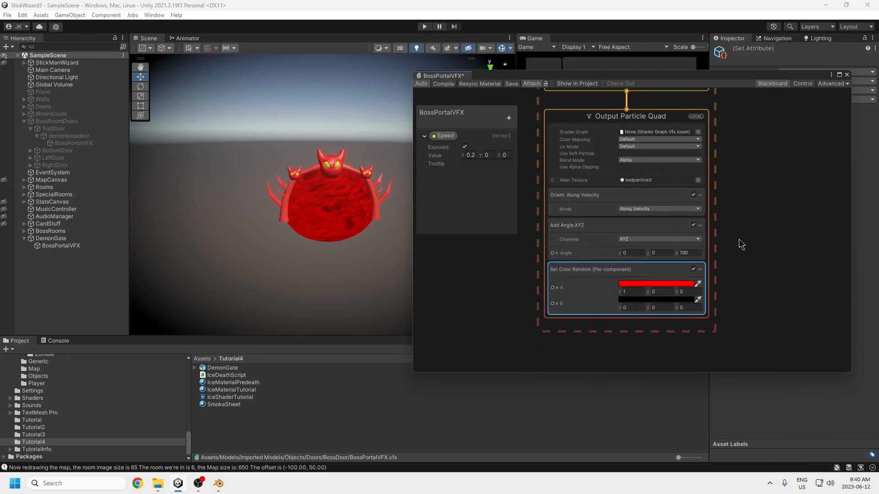
pyautogui.moveTo(746, 253); pyautogui.dragTo(742, 285, button='middle')
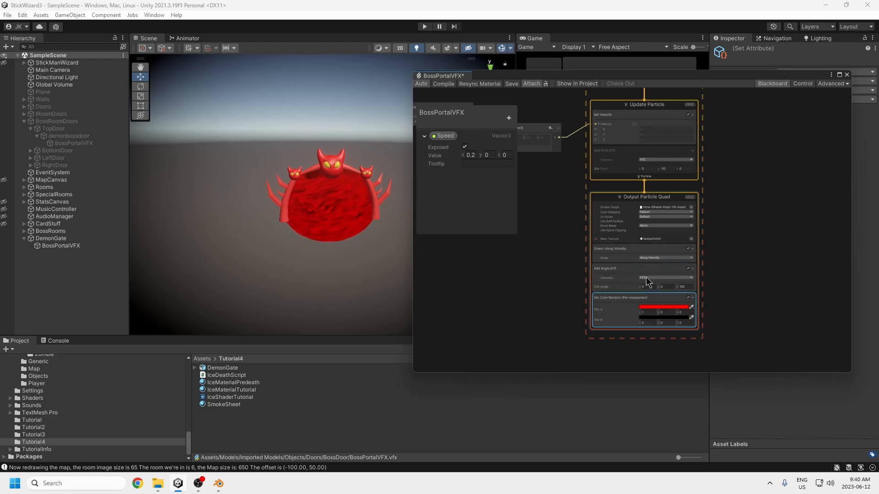
# Step: Review the velocity node chain and the Spawn and Initialize Particle contexts, checking the particle Capacity and Constant Spawn Rate
pyautogui.moveTo(730, 256); pyautogui.dragTo(731, 343, button='middle')
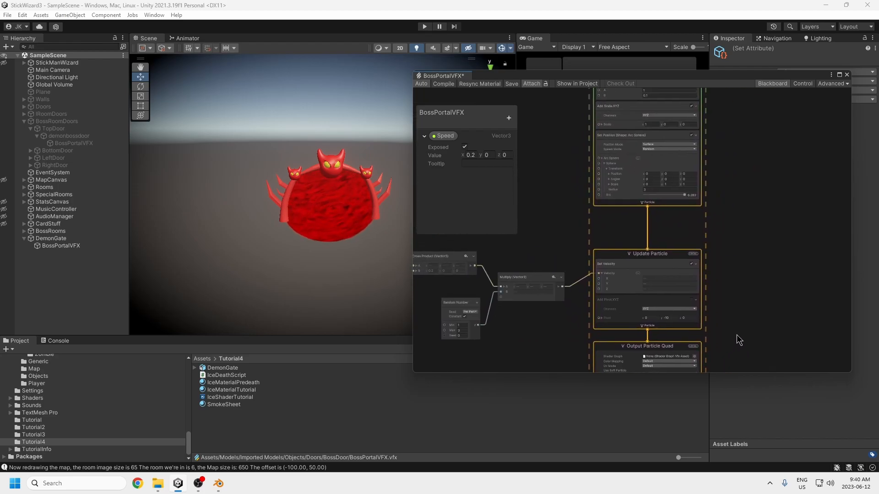
pyautogui.moveTo(759, 294); pyautogui.dragTo(811, 321, button='middle')
pyautogui.moveTo(609, 271); pyautogui.dragTo(569, 253, button='middle')
pyautogui.moveTo(645, 247); pyautogui.dragTo(489, 432, button='middle')
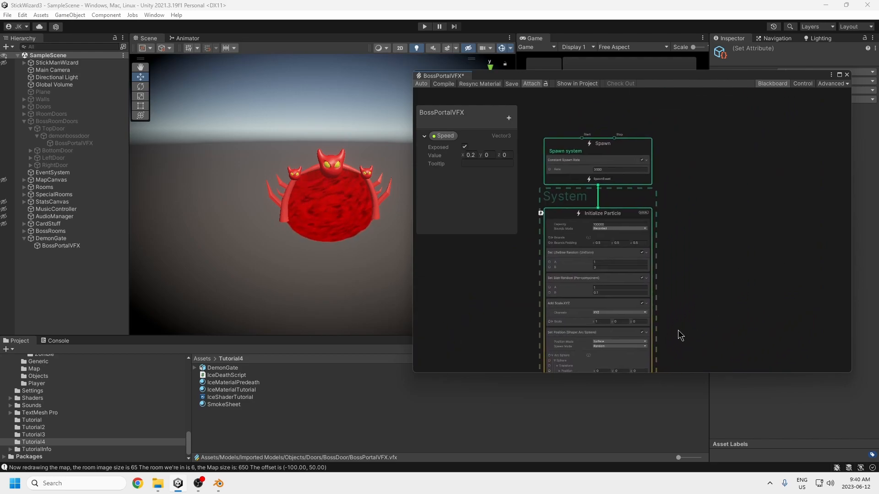
pyautogui.moveTo(678, 331); pyautogui.dragTo(683, 259, button='middle')
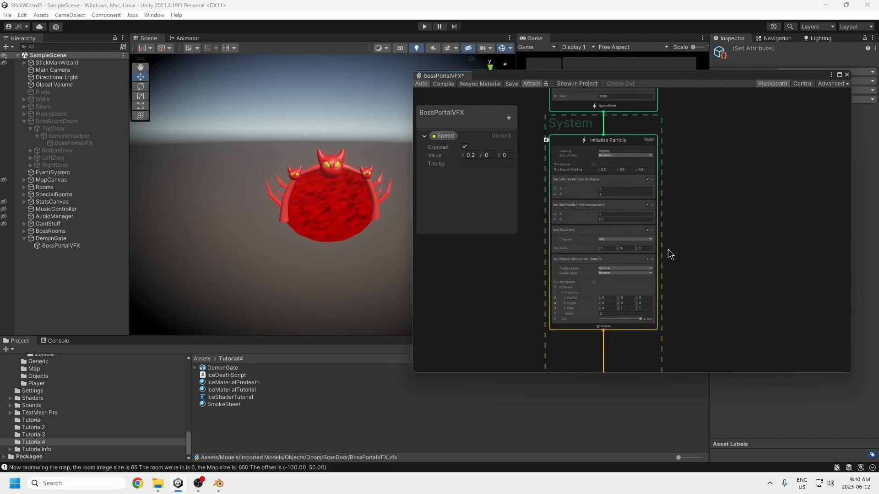
pyautogui.moveTo(677, 219); pyautogui.dragTo(688, 298, button='middle')
pyautogui.click(627, 231)
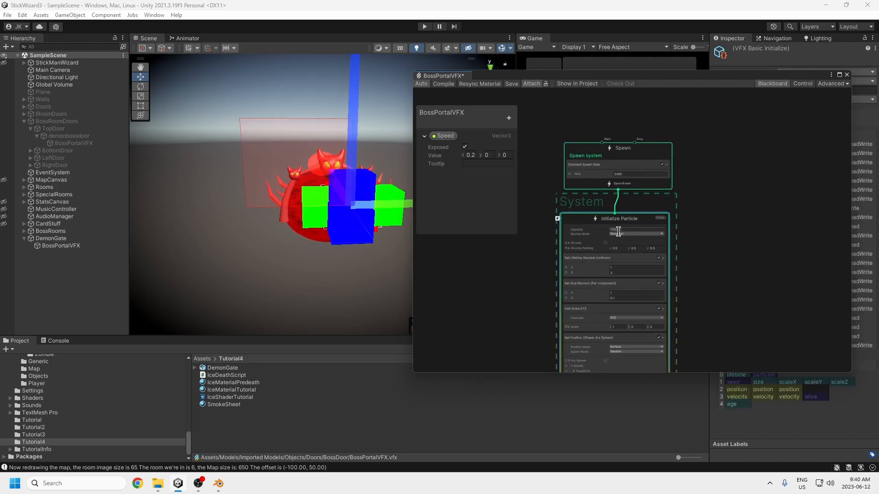
pyautogui.click(616, 174)
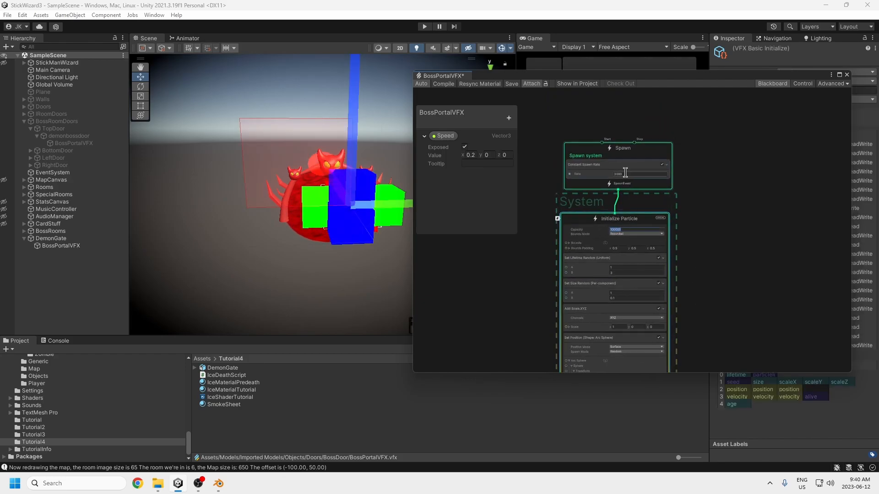
pyautogui.click(735, 307)
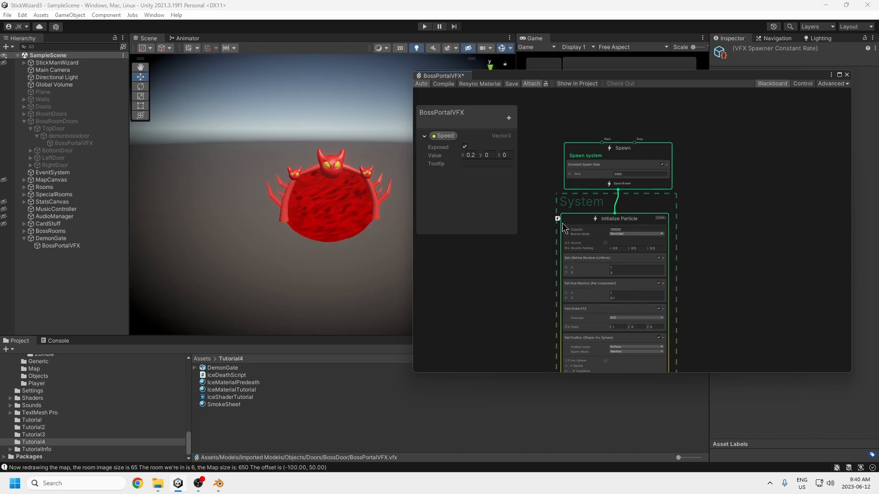
# Step: Locate the Output Particle Quad's main texture, testparticle3, in the project and open the image for viewing
pyautogui.scroll(-5, 715, 288)
pyautogui.scroll(1, 732, 307)
pyautogui.moveTo(733, 298); pyautogui.dragTo(728, 175, button='middle')
pyautogui.moveTo(724, 338); pyautogui.dragTo(726, 245, button='middle')
pyautogui.scroll(3, 703, 272)
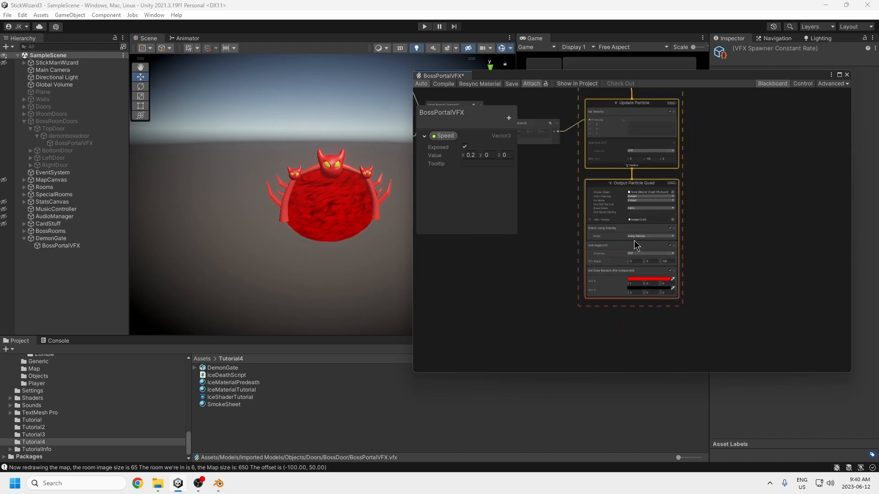
pyautogui.click(641, 220)
pyautogui.scroll(2, 663, 234)
pyautogui.scroll(2, 732, 258)
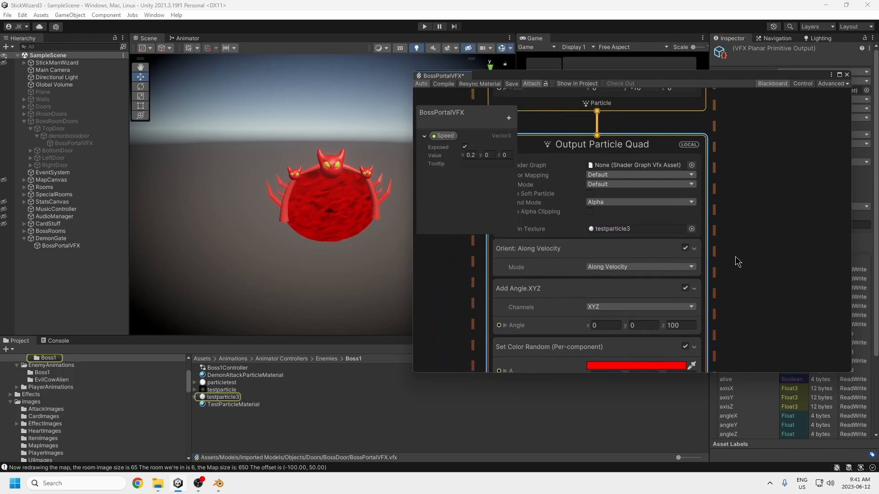
pyautogui.rightClick(226, 398)
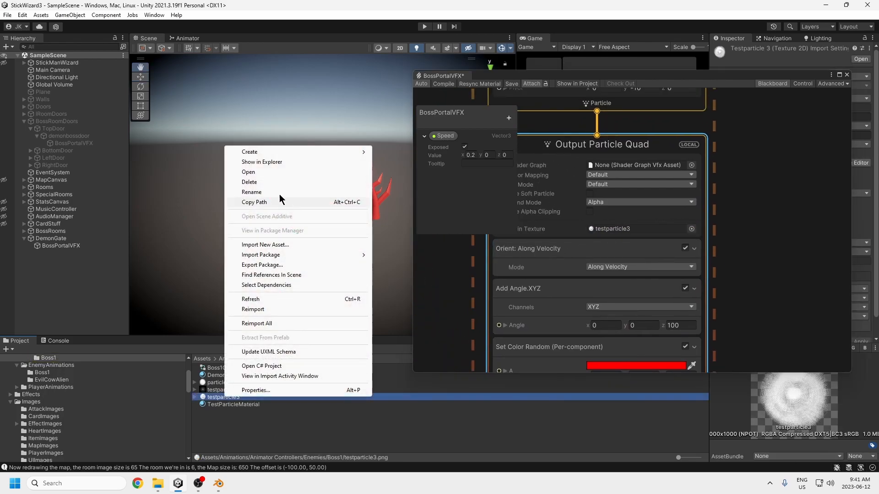
pyautogui.click(261, 173)
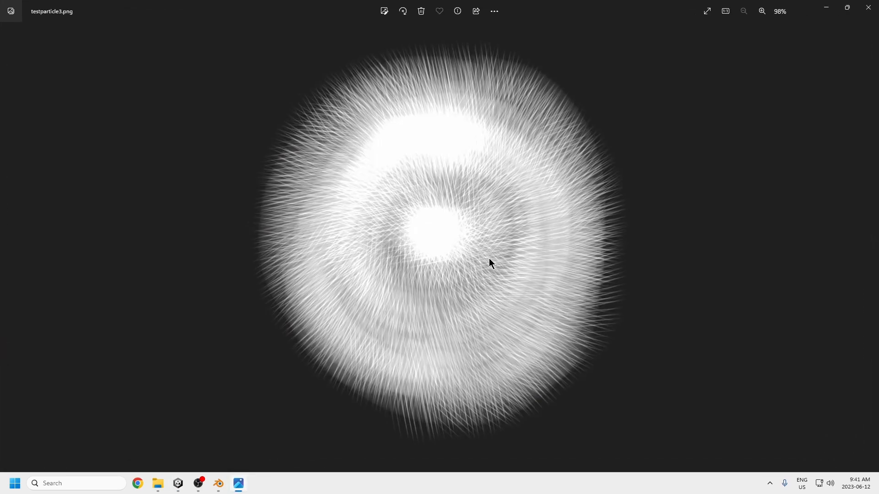
# Step: Launch Autodesk SketchBook and bring up its blank canvas in a maximized window
pyautogui.click(13, 485)
pyautogui.click(225, 234)
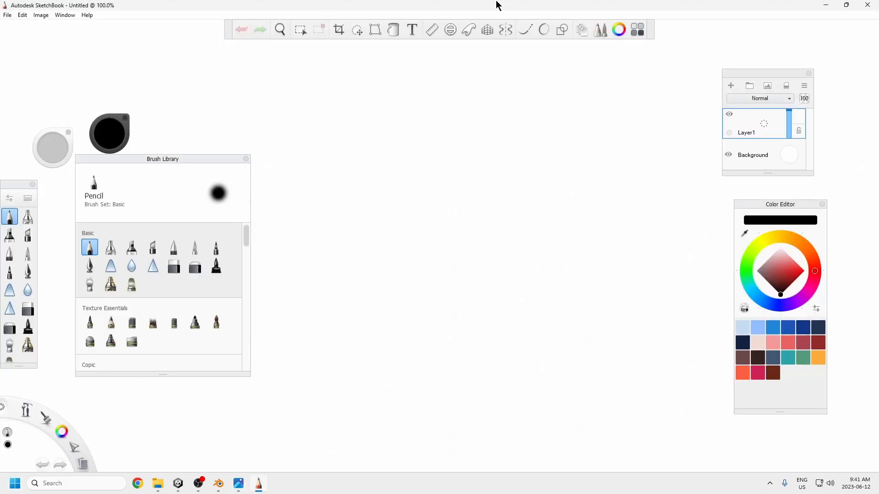
pyautogui.moveTo(498, 6)
pyautogui.mouseDown()
pyautogui.moveTo(647, 231)
pyautogui.moveTo(435, 186)
pyautogui.moveTo(427, 55)
pyautogui.moveTo(413, 56)
pyautogui.mouseUp()
pyautogui.doubleClick(413, 56)
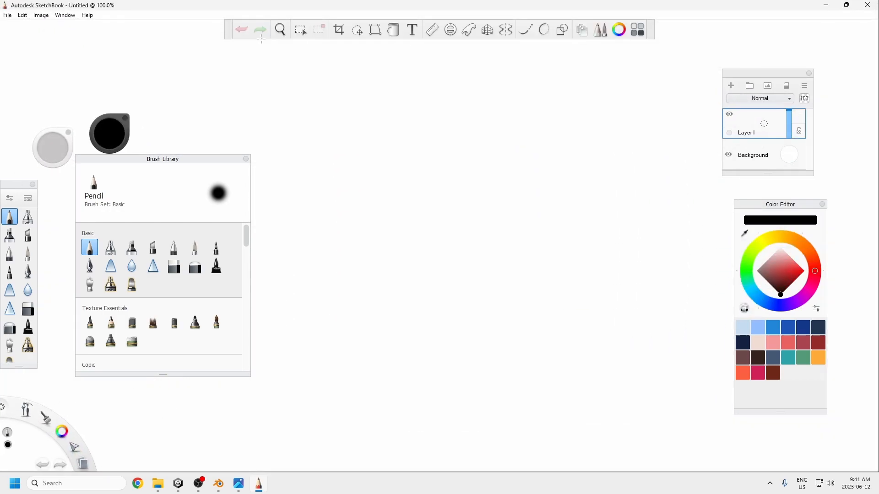
# Step: Resize the image to 1000 by 1000 pixels with Keep proportions turned off
pyautogui.click(41, 15)
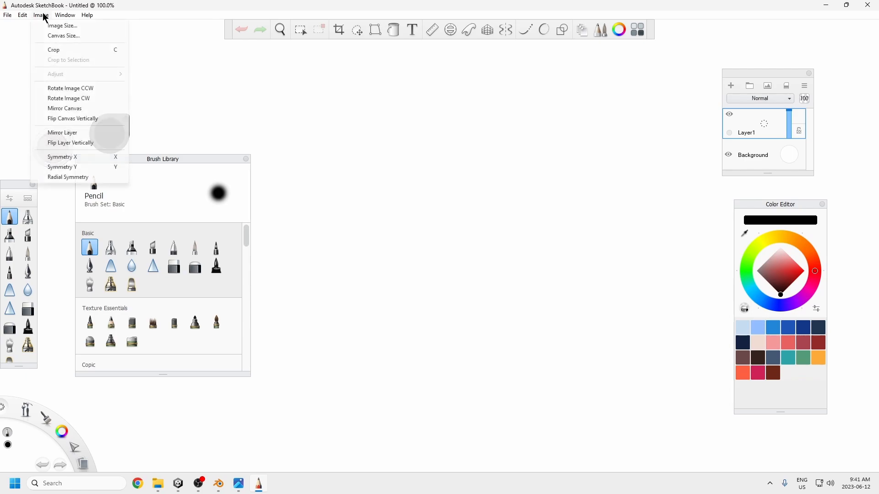
pyautogui.click(53, 27)
pyautogui.doubleClick(431, 190)
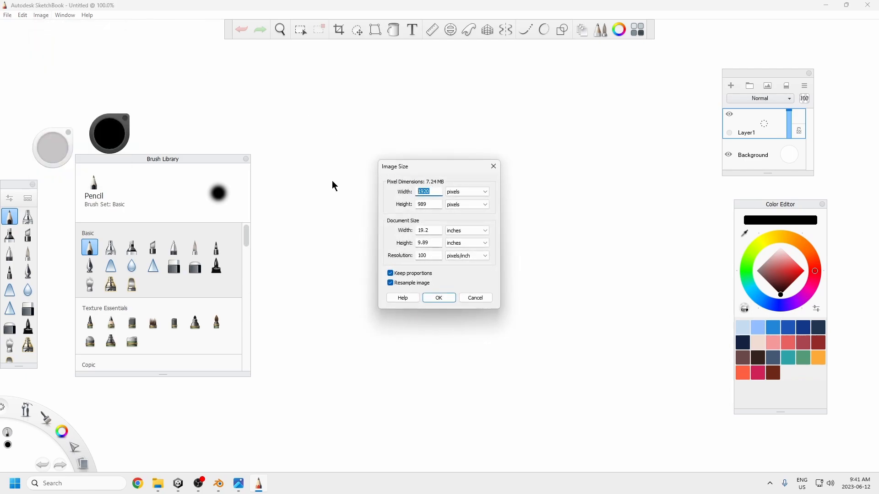
pyautogui.click(397, 276)
pyautogui.write('1000')
pyautogui.doubleClick(430, 204)
pyautogui.write('10')
pyautogui.click(436, 298)
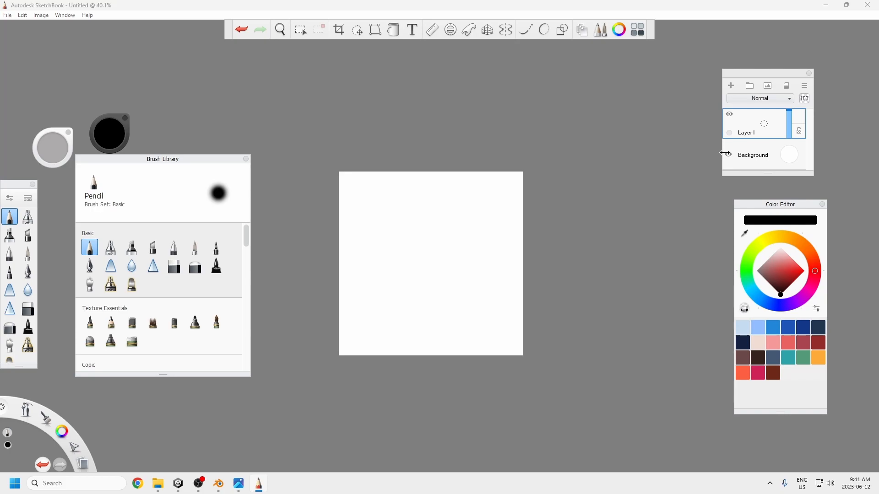
# Step: Change the Background layer's color to black and keep the layer visible
pyautogui.click(729, 156)
pyautogui.click(730, 156)
pyautogui.click(789, 154)
pyautogui.click(790, 164)
pyautogui.moveTo(791, 164); pyautogui.dragTo(790, 177)
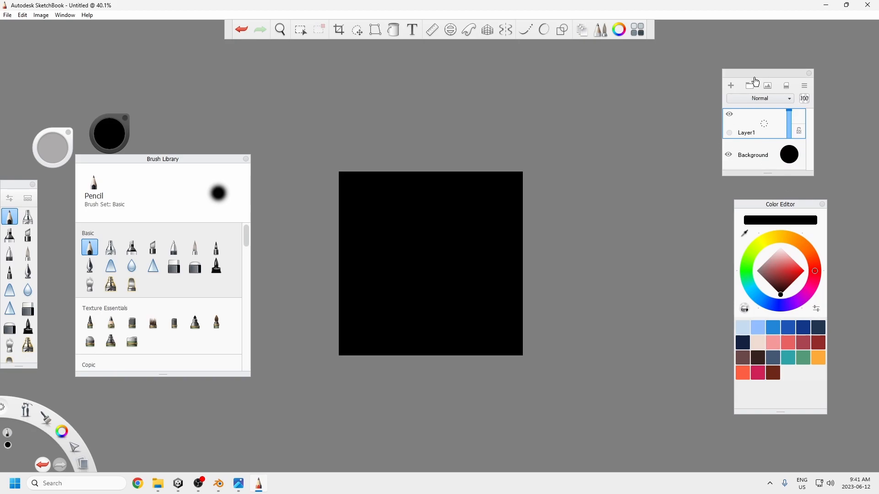
# Step: Check which editor panels are enabled, and hide the Background layer briefly before showing it again
pyautogui.click(64, 17)
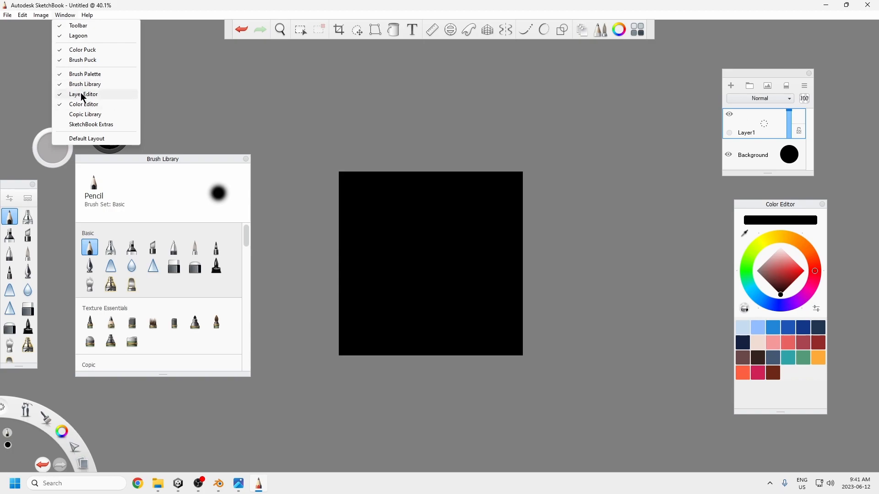
pyautogui.click(630, 124)
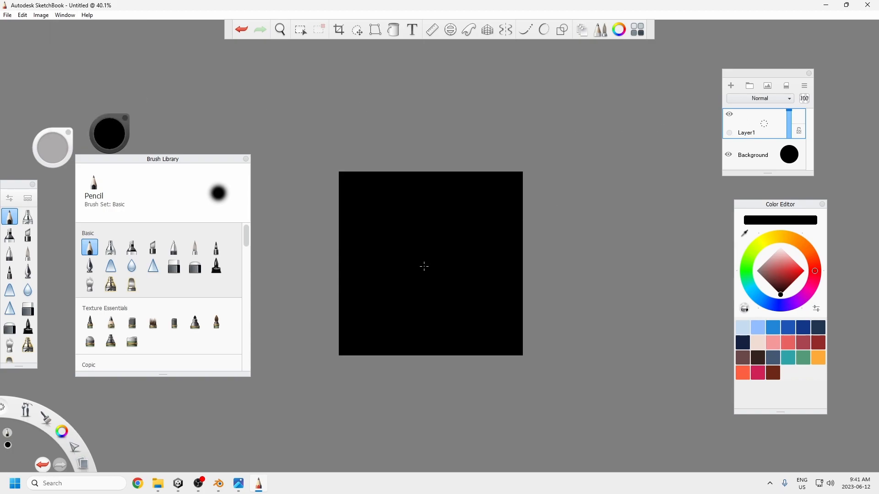
pyautogui.click(730, 155)
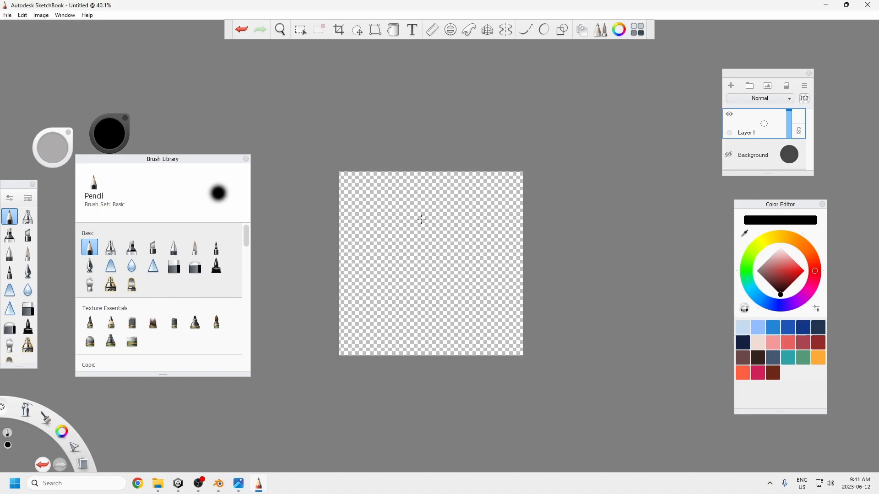
pyautogui.click(729, 155)
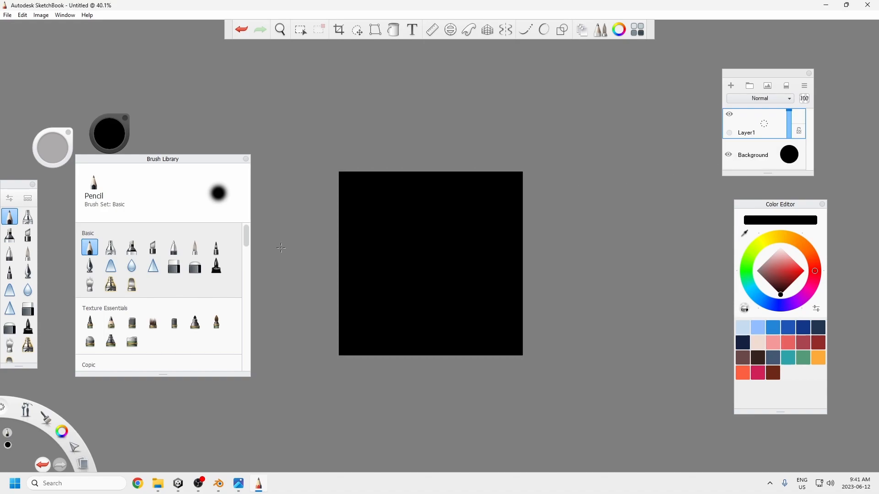
# Step: Choose the Hatching 1 brush from the Texture set after viewing the reference image testparticle3.png
pyautogui.scroll(-5, 127, 304)
pyautogui.scroll(-4, 127, 304)
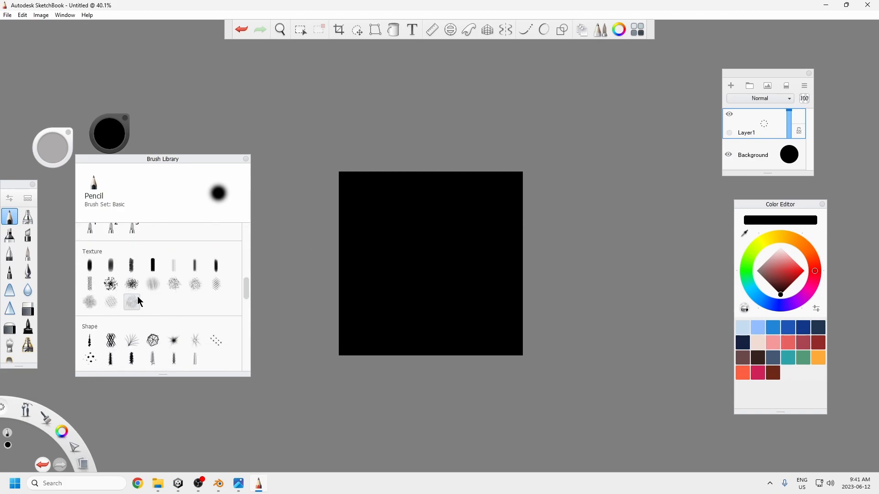
pyautogui.click(237, 489)
pyautogui.moveTo(604, 7)
pyautogui.mouseDown()
pyautogui.moveTo(564, 122)
pyautogui.moveTo(525, 124)
pyautogui.mouseUp()
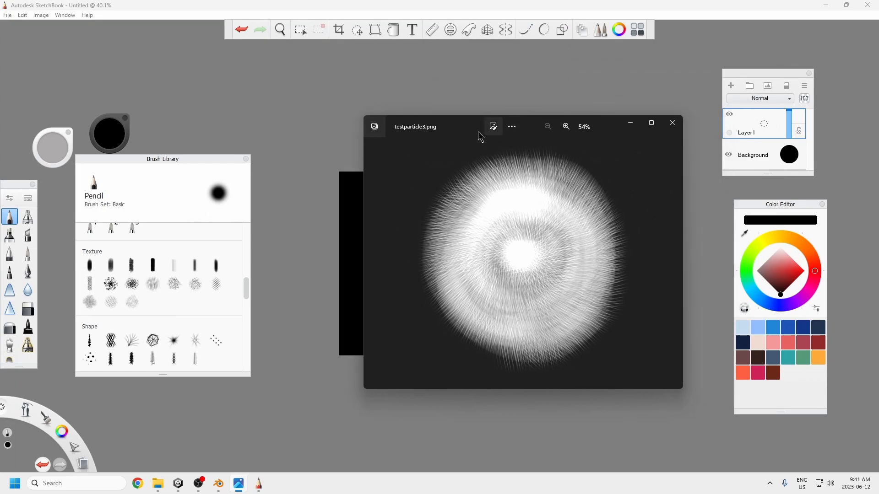
pyautogui.click(153, 286)
pyautogui.click(154, 286)
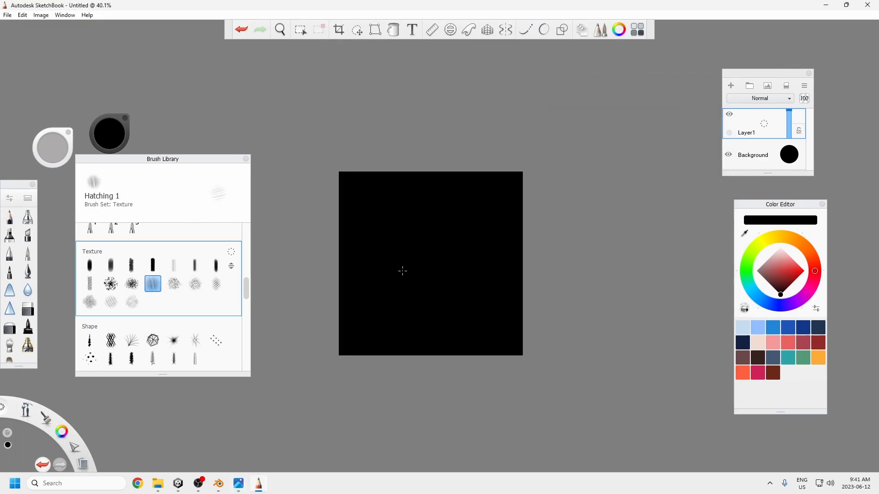
# Step: Set the brush color to white and paint a round, furry disc with a denser middle on Layer1 over the black background
pyautogui.click(781, 249)
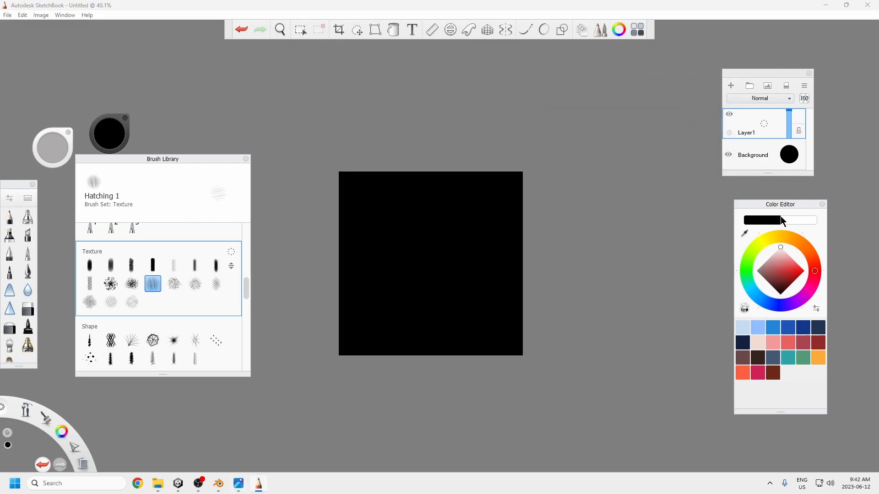
pyautogui.click(782, 222)
pyautogui.moveTo(422, 269)
pyautogui.mouseDown()
pyautogui.moveTo(435, 256)
pyautogui.moveTo(428, 263)
pyautogui.moveTo(454, 293)
pyautogui.moveTo(485, 243)
pyautogui.moveTo(425, 197)
pyautogui.moveTo(361, 261)
pyautogui.moveTo(392, 243)
pyautogui.moveTo(426, 249)
pyautogui.moveTo(406, 254)
pyautogui.mouseUp()
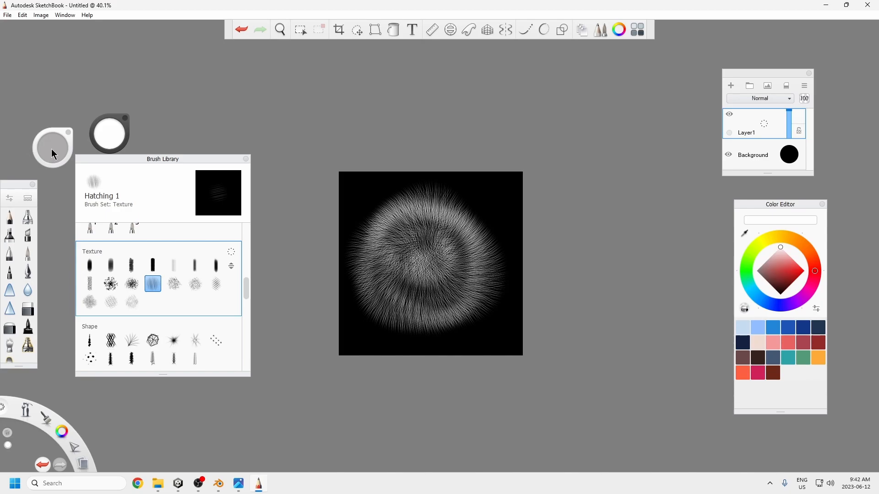
pyautogui.moveTo(52, 153)
pyautogui.mouseDown()
pyautogui.moveTo(52, 165)
pyautogui.moveTo(48, 114)
pyautogui.mouseUp()
pyautogui.moveTo(112, 134); pyautogui.dragTo(108, 106)
pyautogui.moveTo(416, 249); pyautogui.dragTo(429, 274)
pyautogui.moveTo(441, 288); pyautogui.dragTo(428, 261)
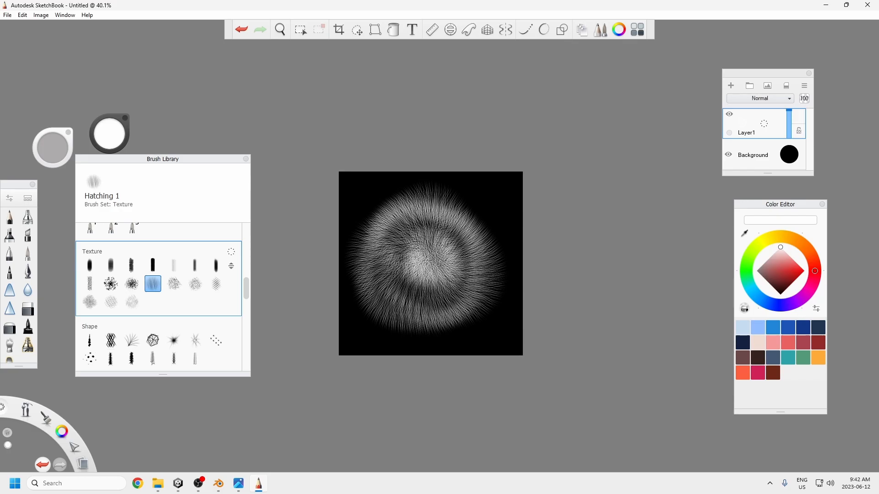
# Step: Set the Hatching 1 brush size to 80 and fill in the disc's ring and upper edge with more white hairs
pyautogui.press('[')
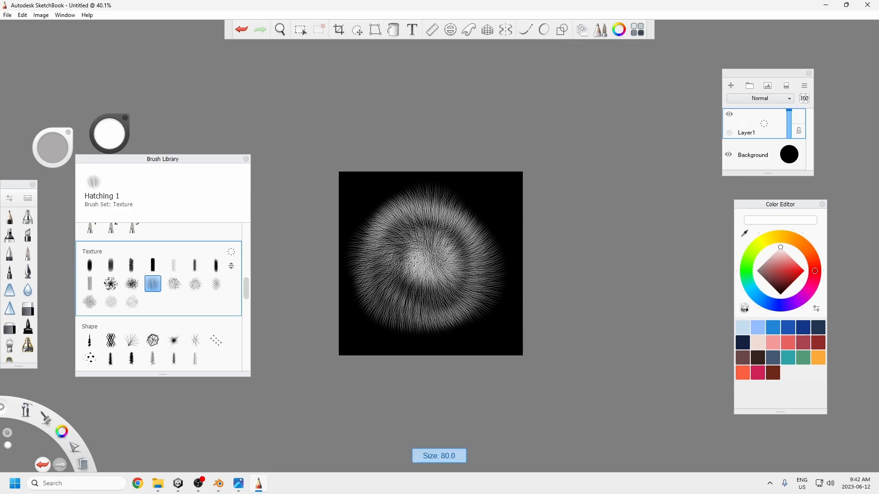
pyautogui.moveTo(447, 239)
pyautogui.mouseDown()
pyautogui.moveTo(446, 281)
pyautogui.moveTo(446, 248)
pyautogui.moveTo(421, 290)
pyautogui.mouseUp()
pyautogui.click(238, 484)
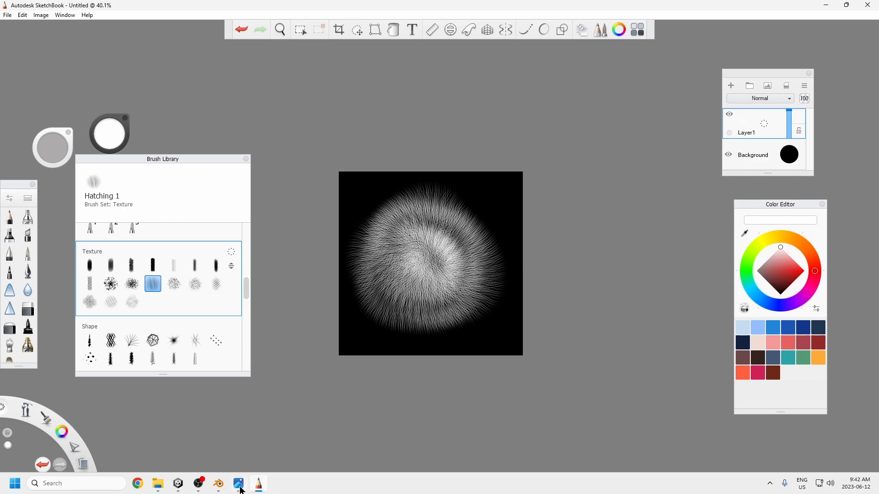
pyautogui.click(302, 175)
pyautogui.moveTo(453, 231)
pyautogui.mouseDown()
pyautogui.moveTo(471, 274)
pyautogui.moveTo(462, 219)
pyautogui.moveTo(387, 263)
pyautogui.mouseUp()
# Step: Choose the Glow Brush from the Basic brush set
pyautogui.scroll(1, 202, 283)
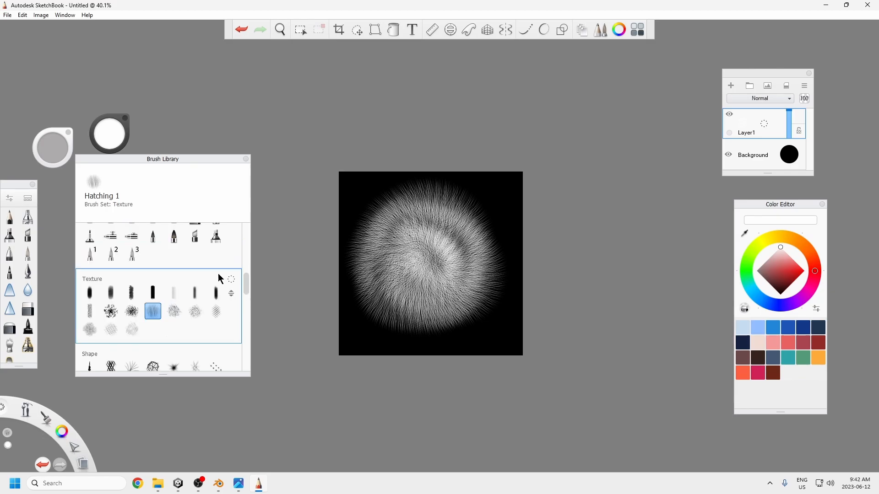
pyautogui.scroll(5, 112, 294)
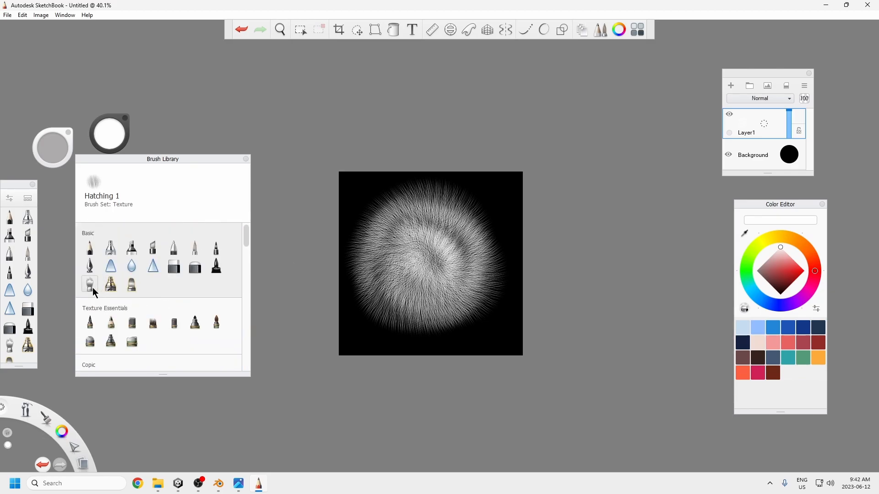
pyautogui.click(132, 285)
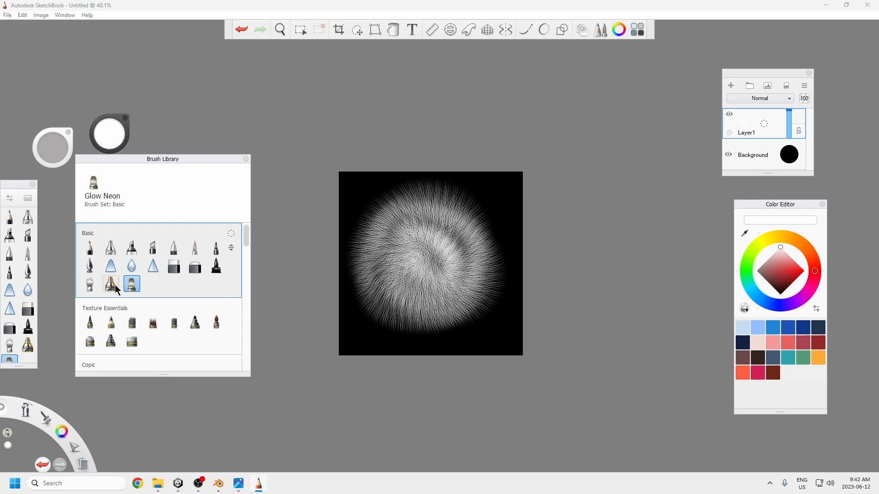
pyautogui.click(109, 286)
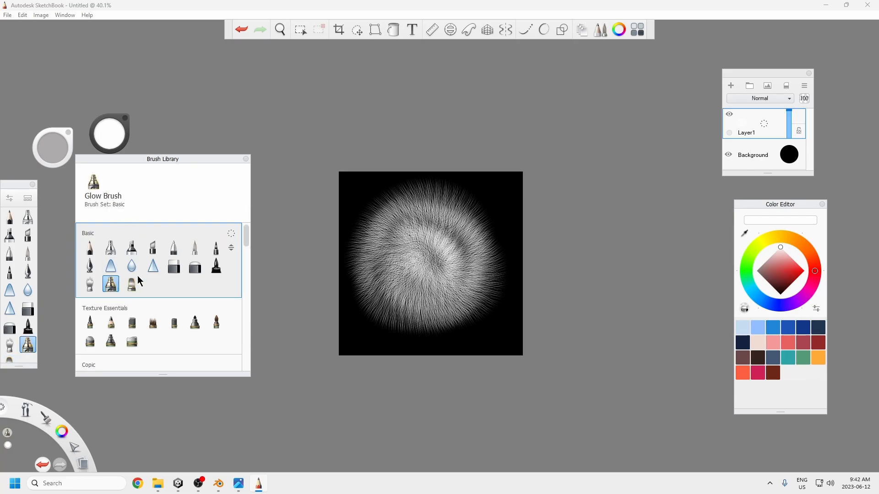
pyautogui.rightClick(109, 300)
pyautogui.click(179, 282)
pyautogui.moveTo(246, 237)
pyautogui.mouseDown()
pyautogui.moveTo(253, 350)
pyautogui.moveTo(250, 235)
pyautogui.mouseUp()
pyautogui.moveTo(428, 247)
pyautogui.mouseDown()
pyautogui.moveTo(432, 268)
pyautogui.moveTo(458, 259)
pyautogui.moveTo(393, 249)
pyautogui.moveTo(403, 234)
pyautogui.moveTo(430, 270)
pyautogui.moveTo(434, 261)
pyautogui.moveTo(417, 257)
pyautogui.moveTo(434, 258)
pyautogui.moveTo(421, 262)
pyautogui.moveTo(388, 238)
pyautogui.moveTo(449, 287)
pyautogui.moveTo(397, 275)
pyautogui.mouseUp()
pyautogui.hotkey('ctrl', 'z')
pyautogui.hotkey('ctrl', 'z')
pyautogui.moveTo(405, 225)
pyautogui.mouseDown()
pyautogui.moveTo(388, 251)
pyautogui.moveTo(431, 247)
pyautogui.moveTo(478, 304)
pyautogui.moveTo(403, 318)
pyautogui.moveTo(373, 289)
pyautogui.moveTo(421, 216)
pyautogui.moveTo(412, 248)
pyautogui.mouseUp()
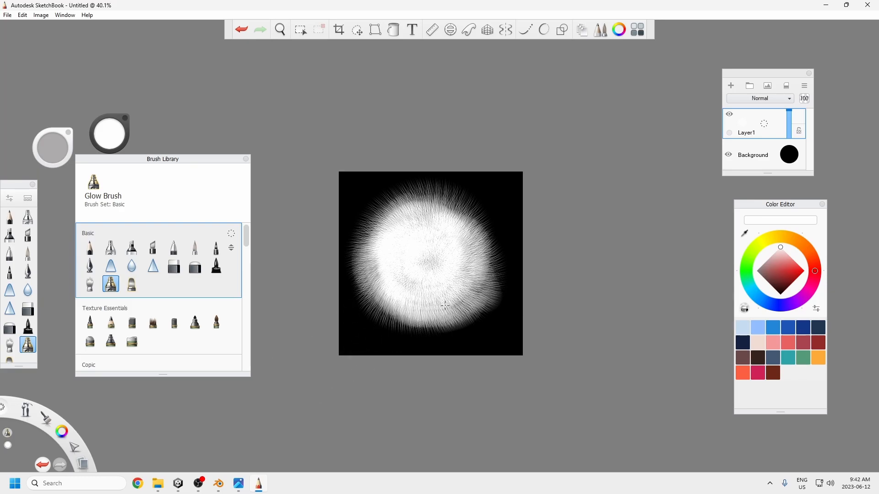
pyautogui.hotkey('ctrl', 'z')
pyautogui.click(239, 484)
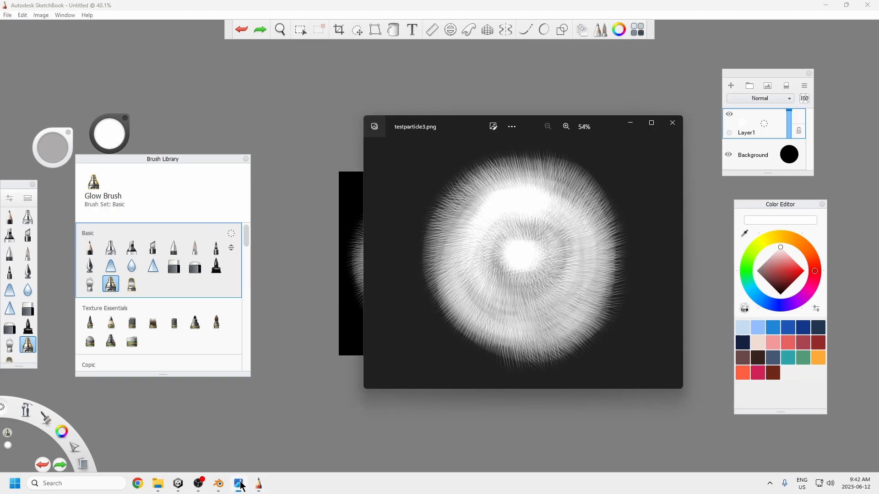
pyautogui.moveTo(536, 130); pyautogui.dragTo(597, 119)
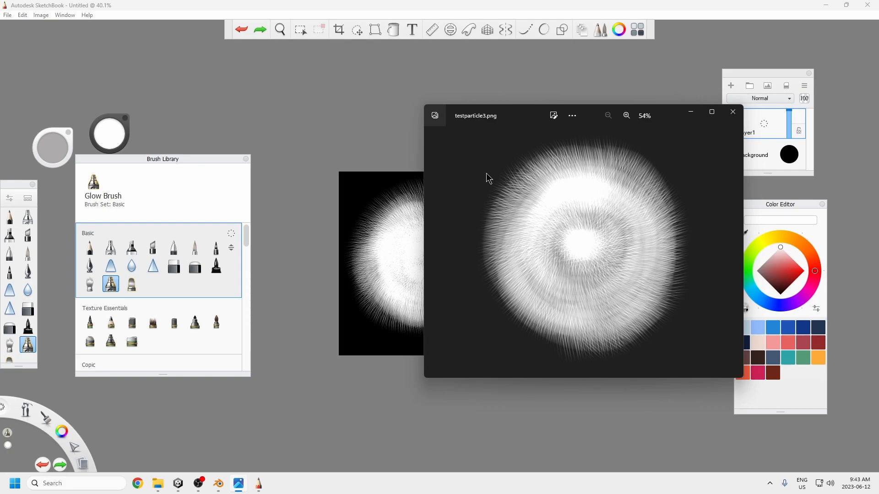
pyautogui.click(394, 147)
pyautogui.hotkey('ctrl', 'z')
pyautogui.hotkey('ctrl', 'z')
pyautogui.hotkey('ctrl', 'z')
pyautogui.hotkey('ctrl', 'z')
pyautogui.hotkey('ctrl', 'z')
pyautogui.hotkey('ctrl', 'z')
pyautogui.hotkey('ctrl', 'z')
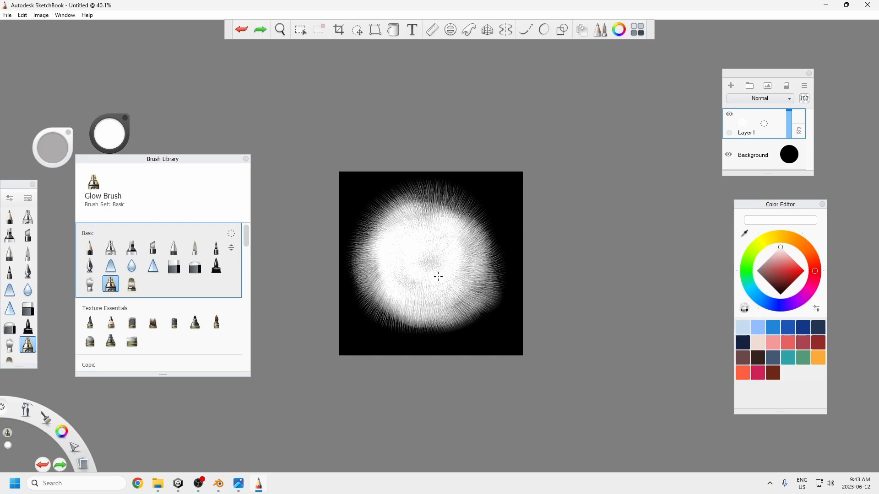
pyautogui.hotkey('ctrl', 'z')
pyautogui.hotkey('ctrl', 'z')
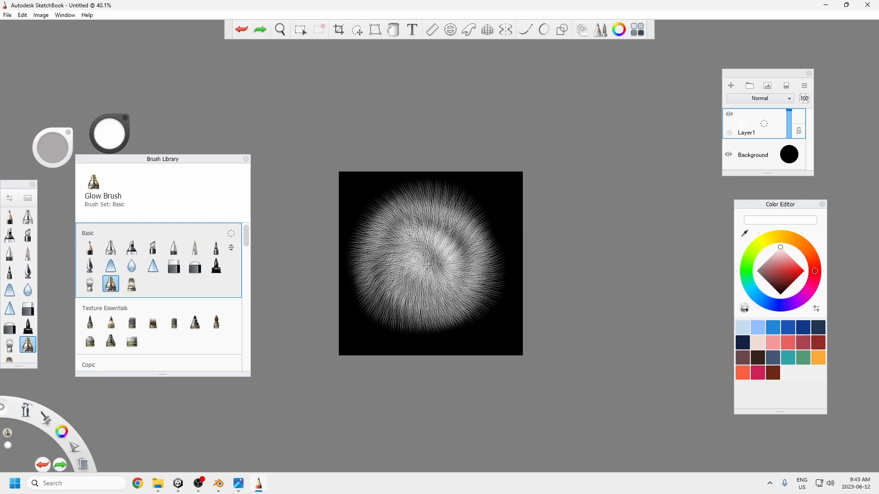
# Step: Paint a bright white glow in the middle of the furry disc and compare it with testparticle3.png alongside
pyautogui.moveTo(420, 260); pyautogui.dragTo(415, 282)
pyautogui.moveTo(416, 231)
pyautogui.mouseDown()
pyautogui.moveTo(405, 238)
pyautogui.moveTo(435, 219)
pyautogui.moveTo(399, 300)
pyautogui.moveTo(429, 241)
pyautogui.mouseUp()
pyautogui.hotkey('ctrl', 'z')
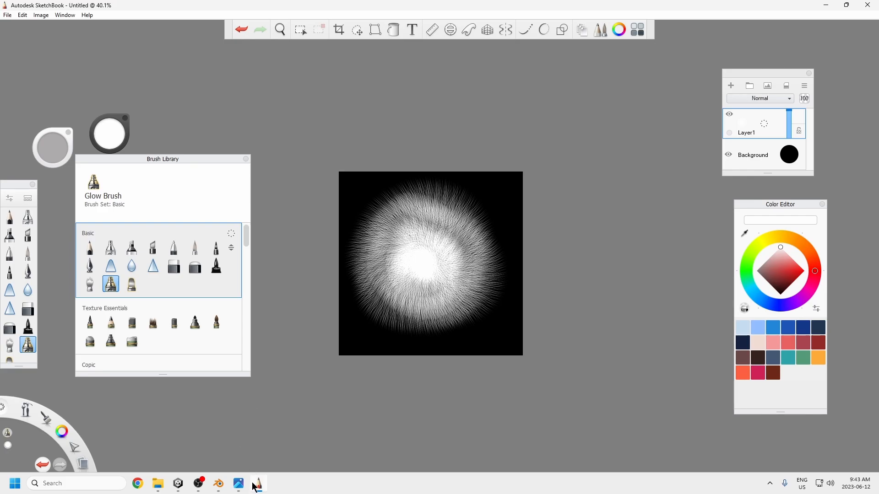
pyautogui.click(232, 445)
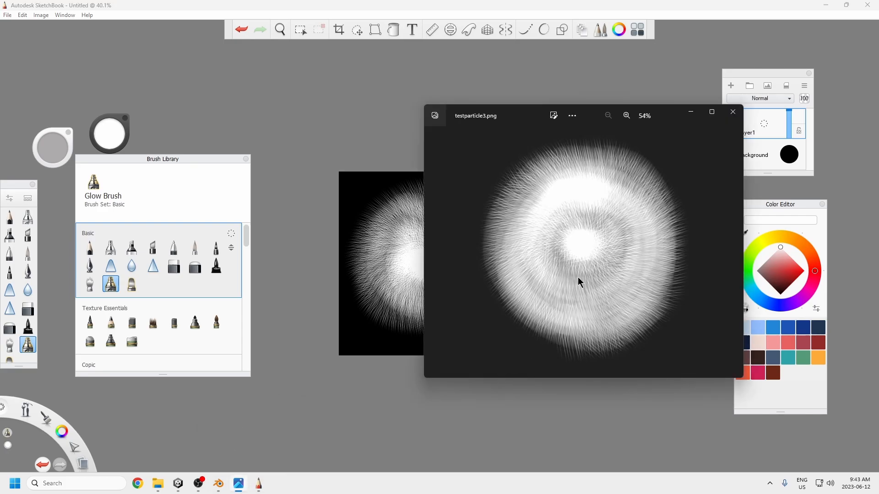
pyautogui.moveTo(664, 118); pyautogui.dragTo(721, 123)
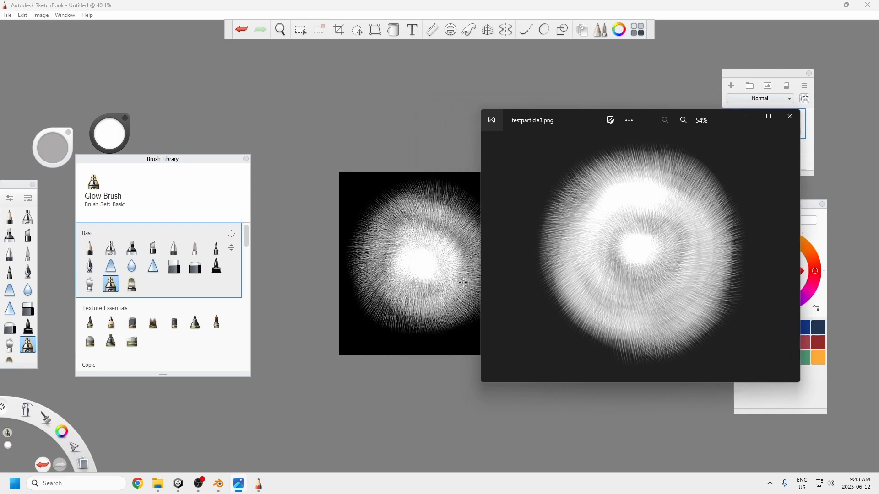
# Step: Switch to Unity, close the BossPortalVFX graph window and activate the Plane object as the floor of the scene
pyautogui.click(178, 484)
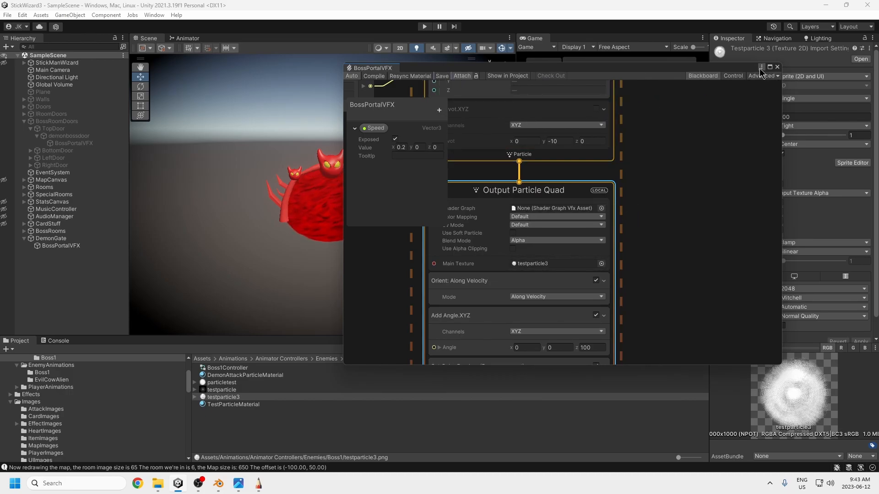
pyautogui.moveTo(693, 67); pyautogui.dragTo(777, 101)
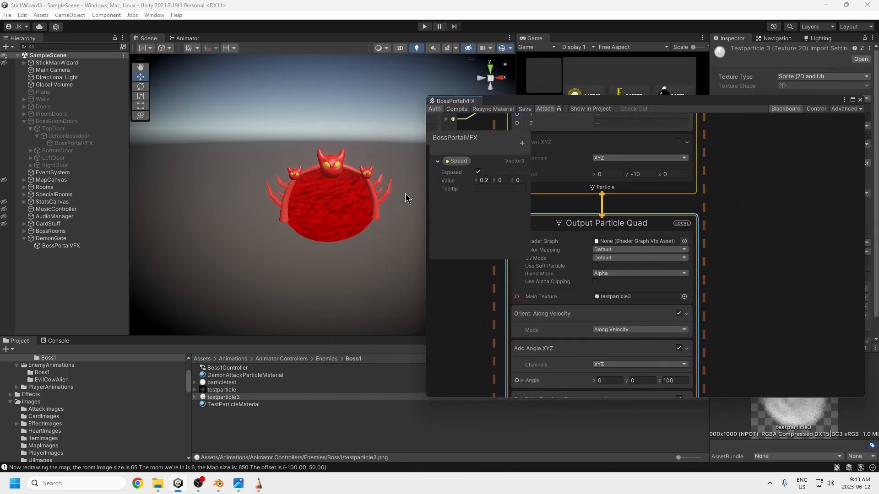
pyautogui.click(43, 91)
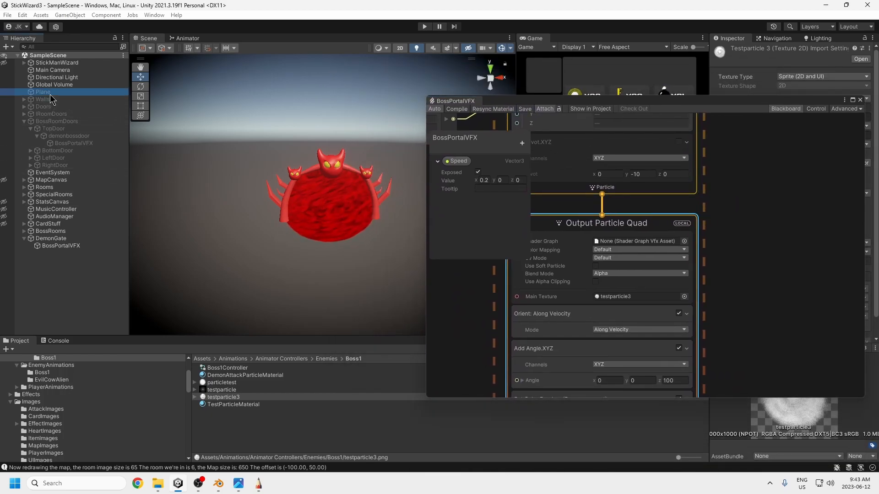
pyautogui.click(860, 100)
pyautogui.click(734, 51)
pyautogui.click(379, 106)
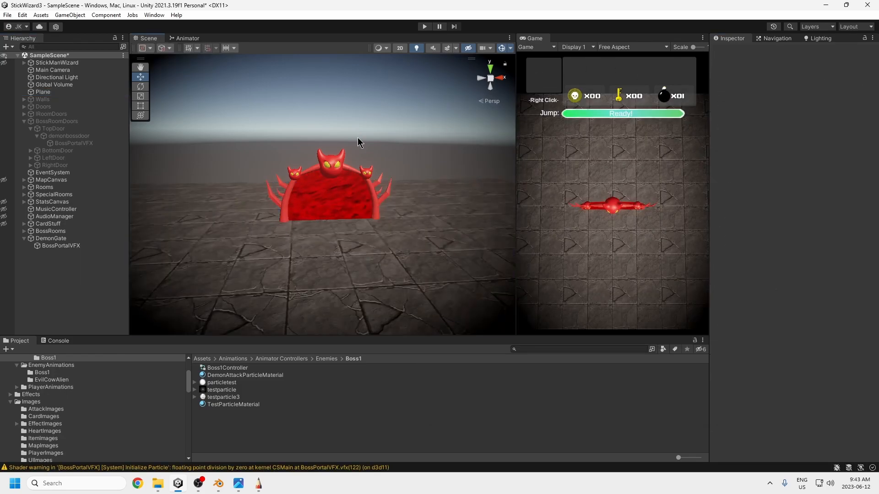
pyautogui.keyDown('alt'); pyautogui.moveTo(407, 160); pyautogui.dragTo(385, 297); pyautogui.keyUp('alt')
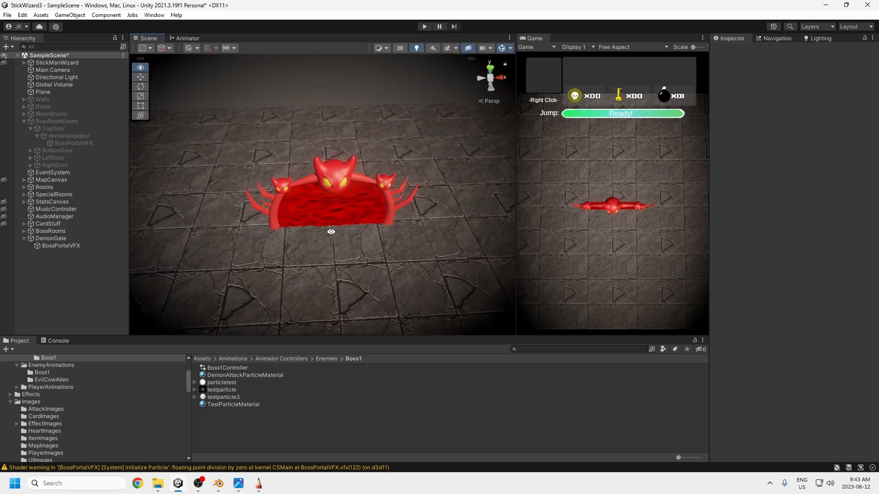
pyautogui.keyDown('alt'); pyautogui.moveTo(330, 232); pyautogui.dragTo(297, 228); pyautogui.keyUp('alt')
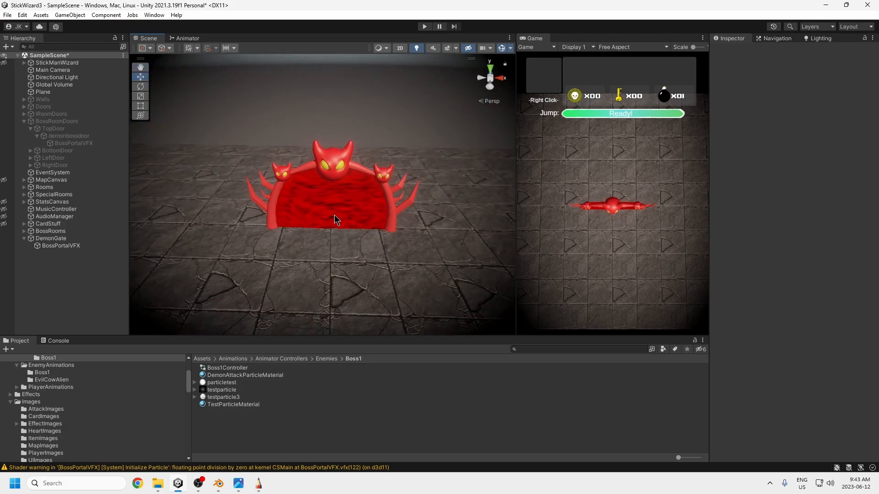